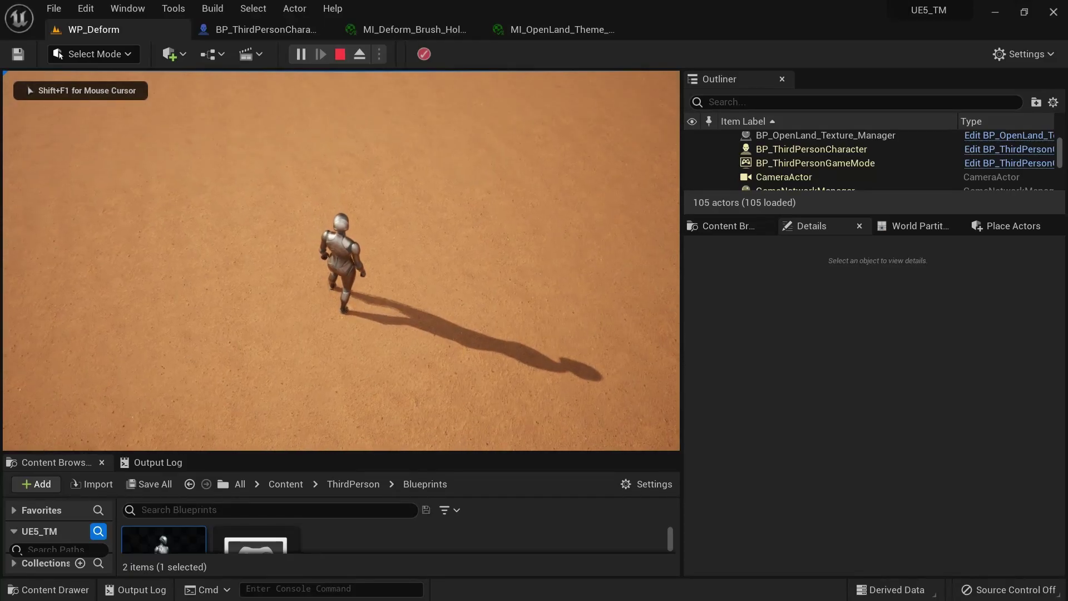
Run the third-person character in several directions across the sand to examine the footprint deformation it leaves.
key("s")
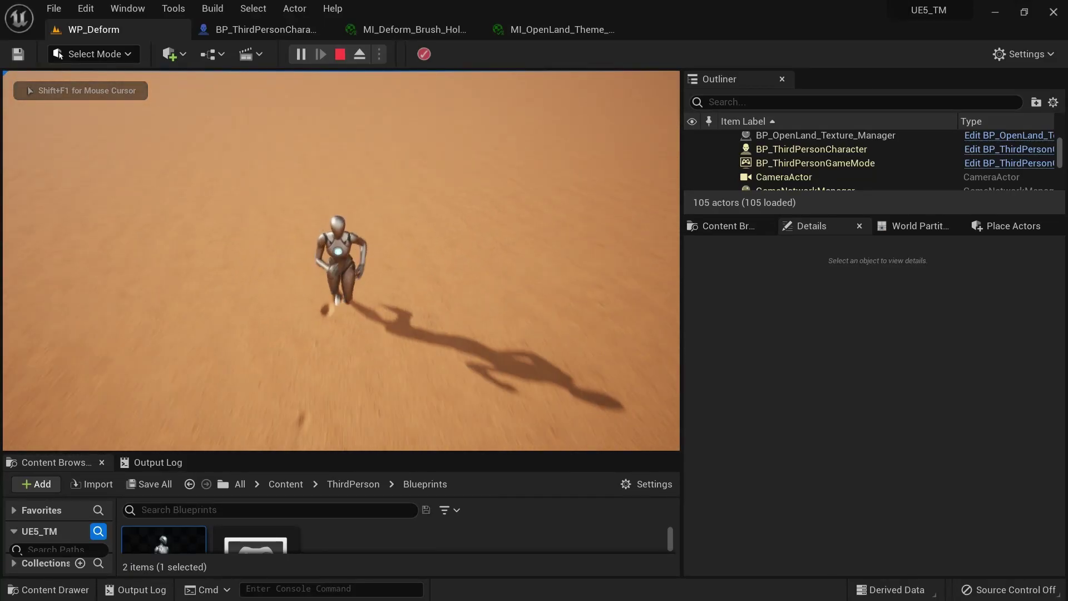
key("a")
key("w")
key("s")
key("d")
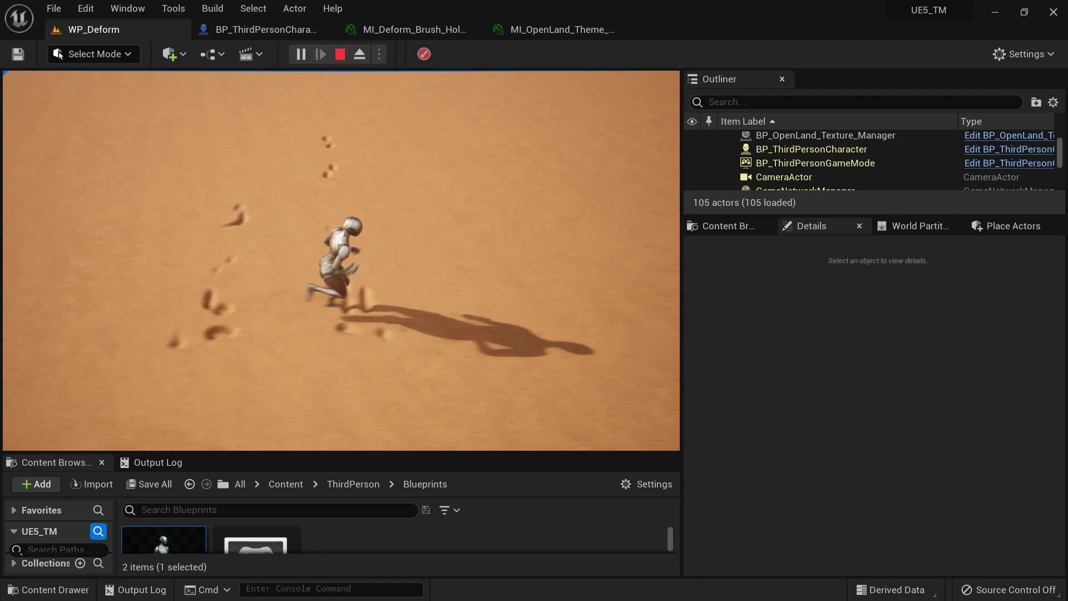
key("w")
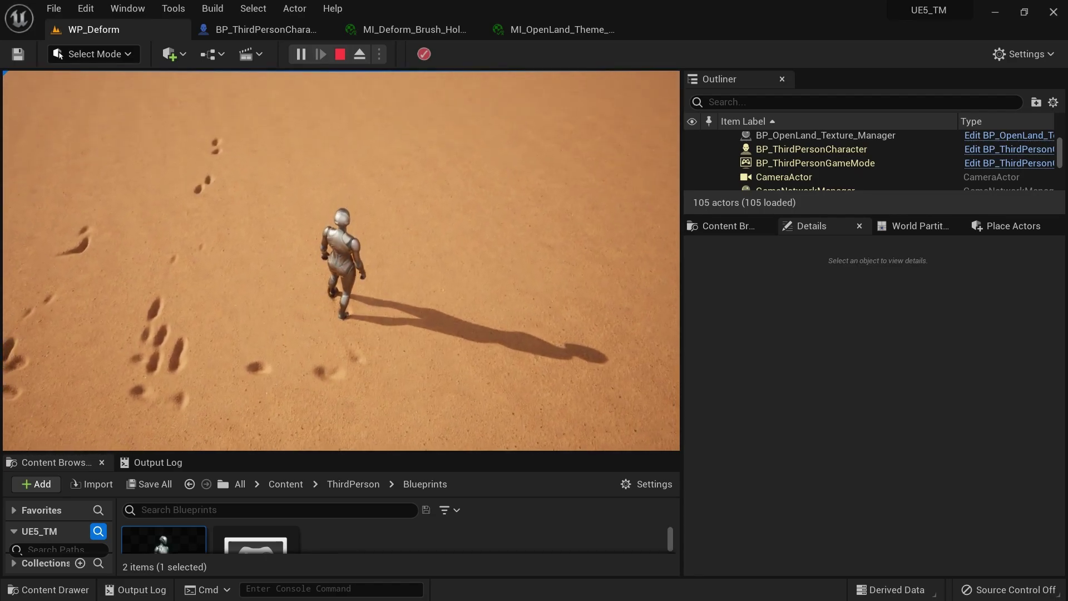
key("a")
key("w")
key("s")
key("d")
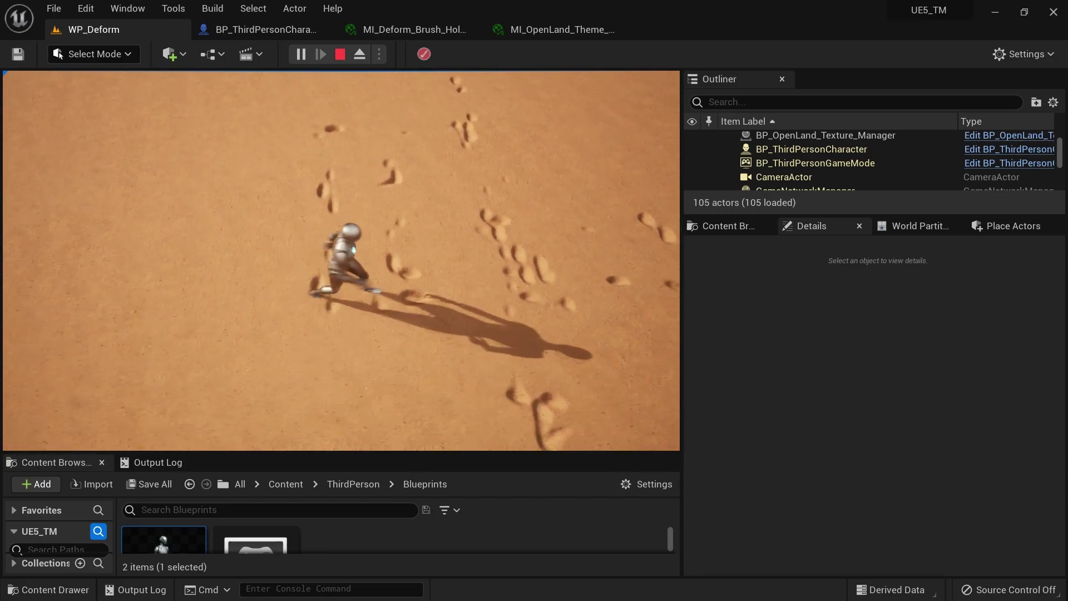
key("s")
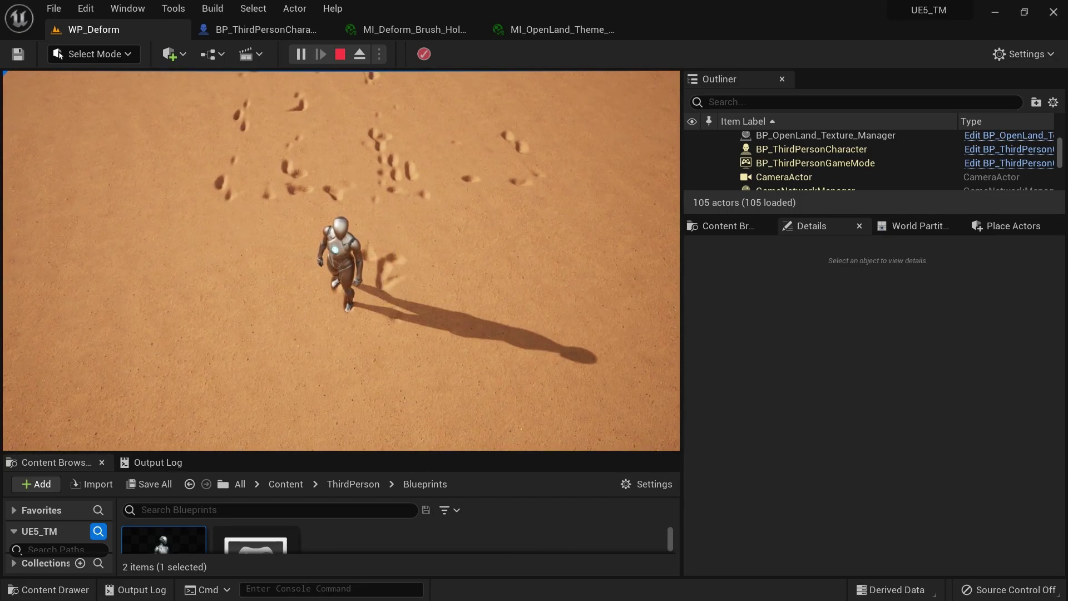
key("w")
key("a")
key("s")
key("d")
key("w")
key("a")
key("s")
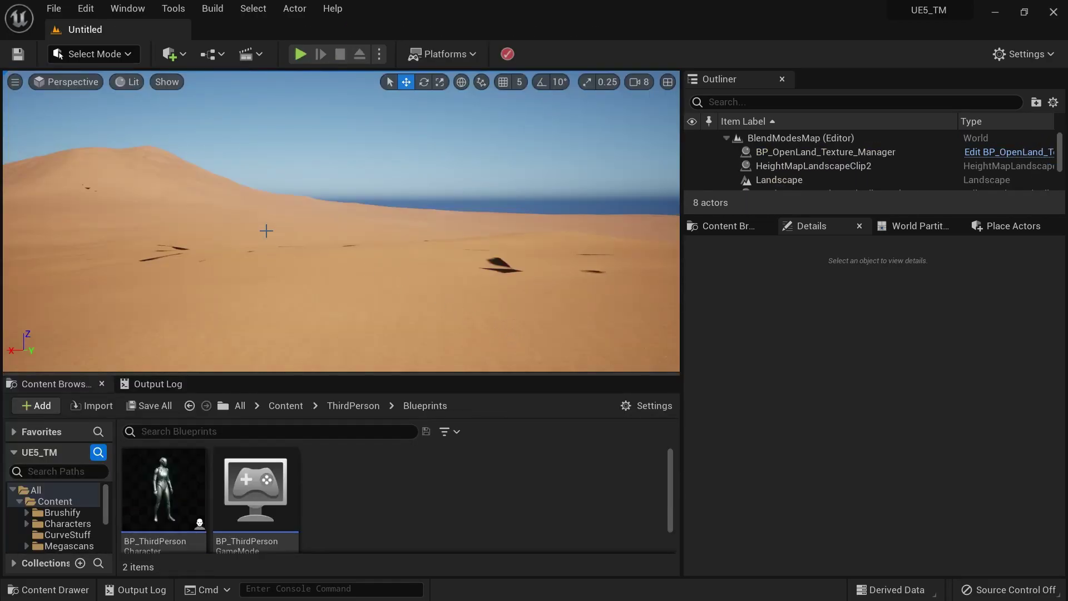
Create a new level from the Open World template.
left_click(54, 15)
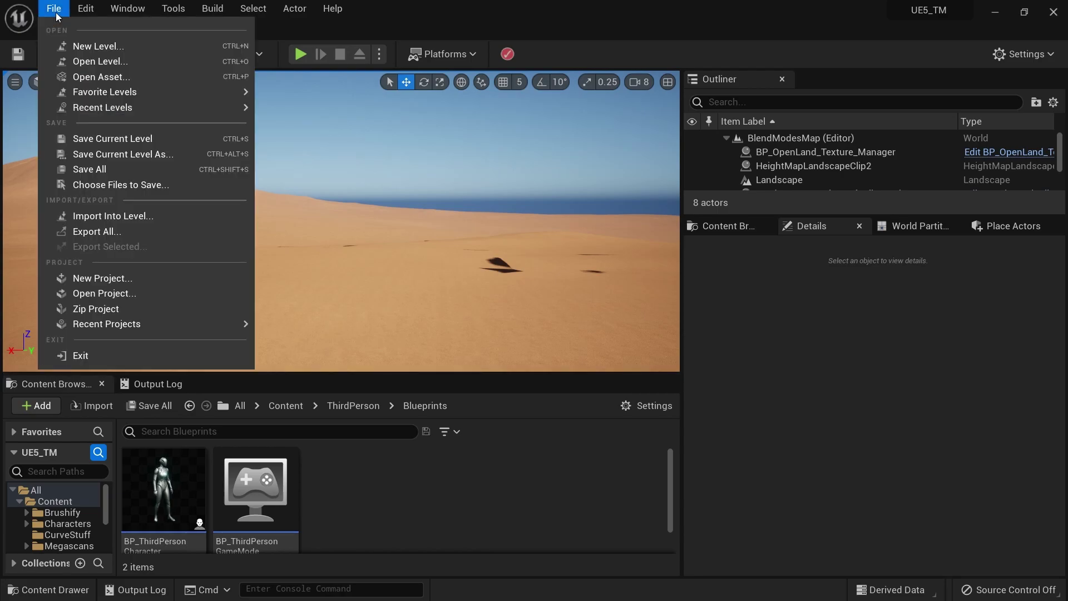
left_click(84, 44)
left_click(405, 218)
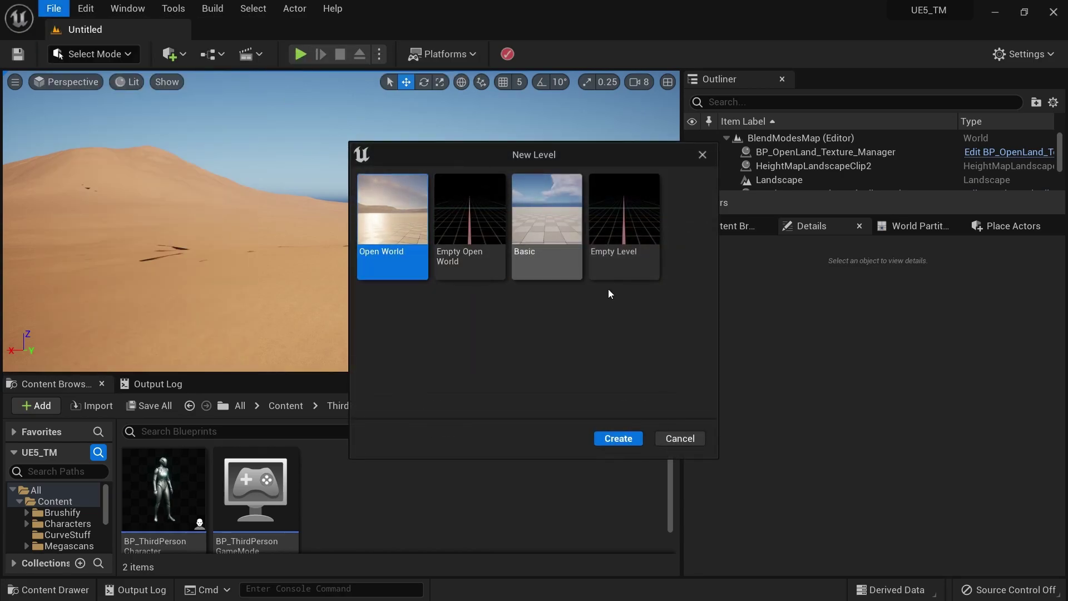
left_click(610, 440)
right_click_drag(472, 211, 356, 153)
right_click_drag(472, 183, 472, 209)
Save the new level as Tutorial in the Content folder.
key("ctrl+s")
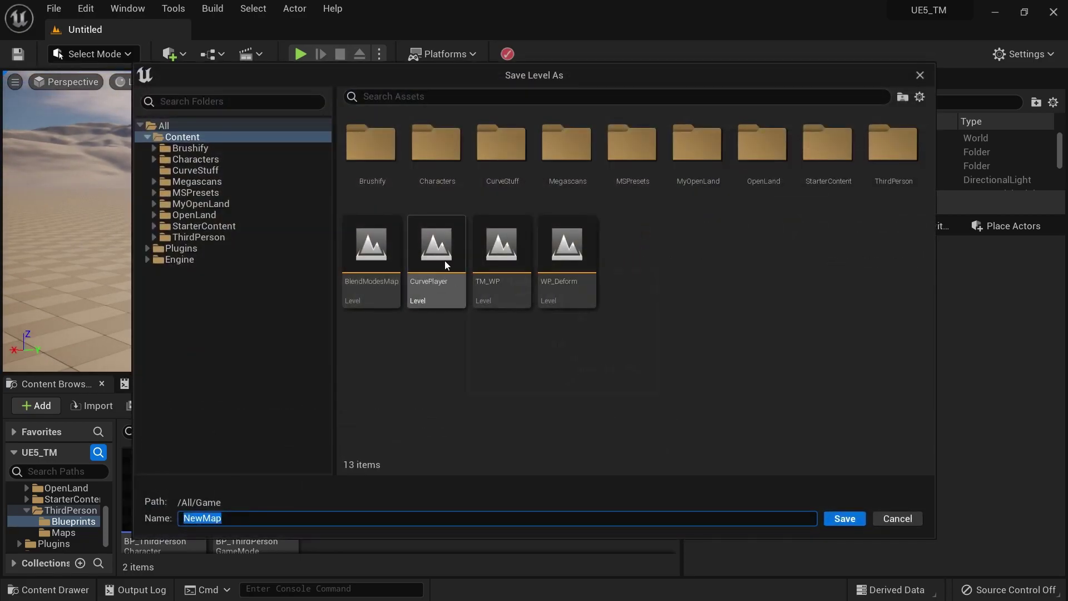
type("Tutorial")
key("Return")
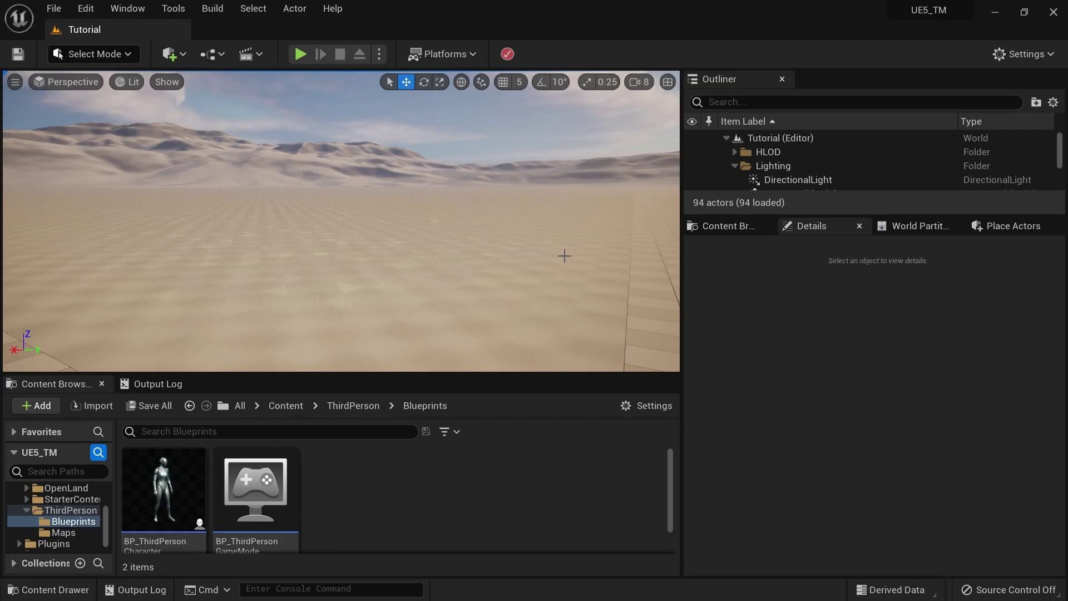
Search the project settings for "Virtual Text" and check whether virtual texture support is enabled.
mouse_move(341, 221)
right_mouse_down()
mouse_move(341, 258)
mouse_move(341, 221)
right_mouse_up()
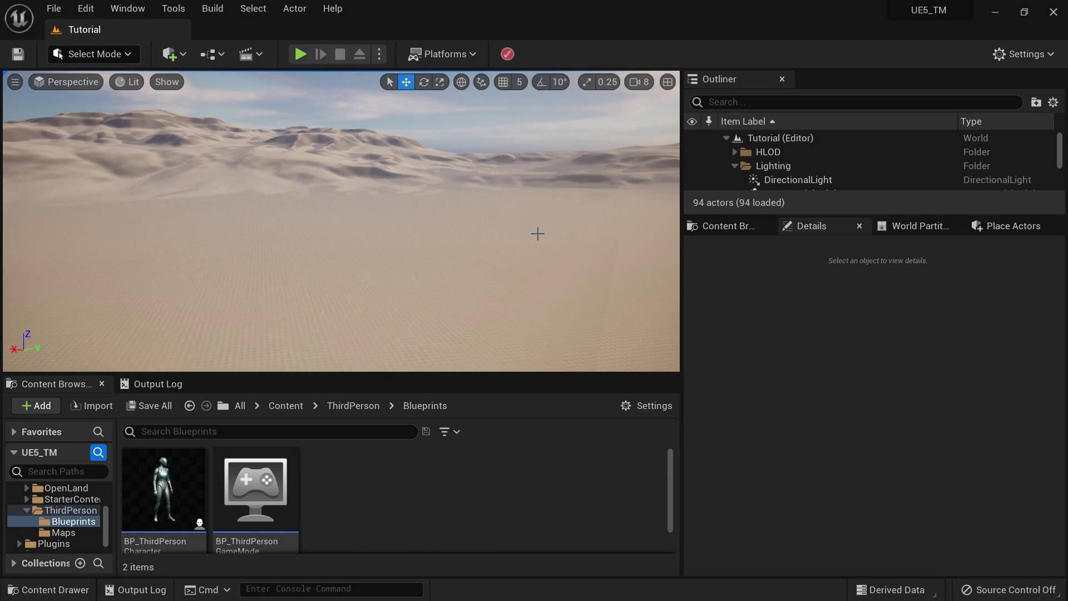
scroll(819, 162, "down", 3)
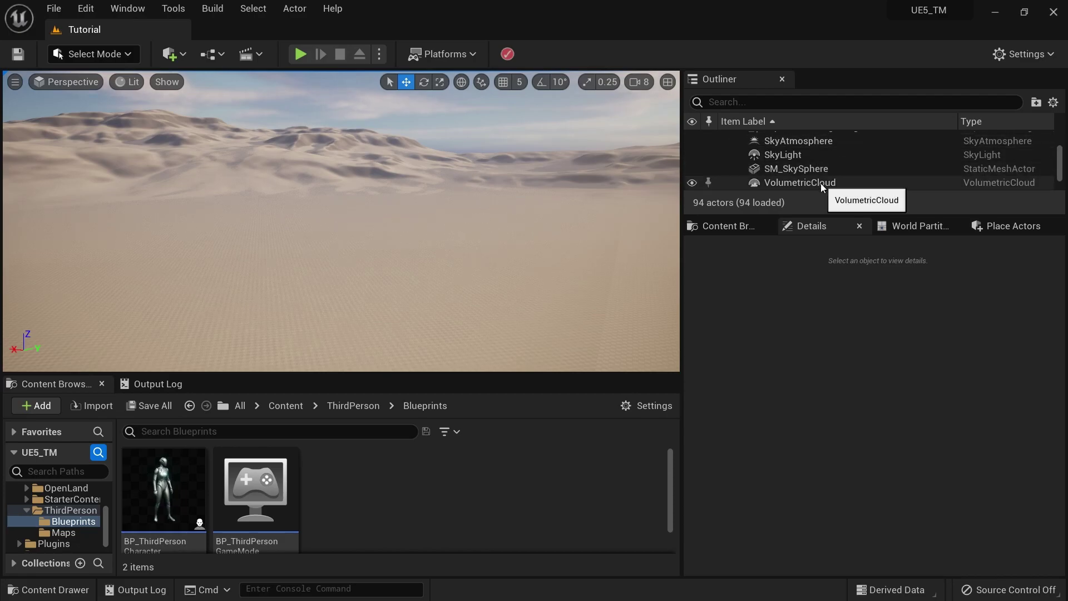
left_click(86, 12)
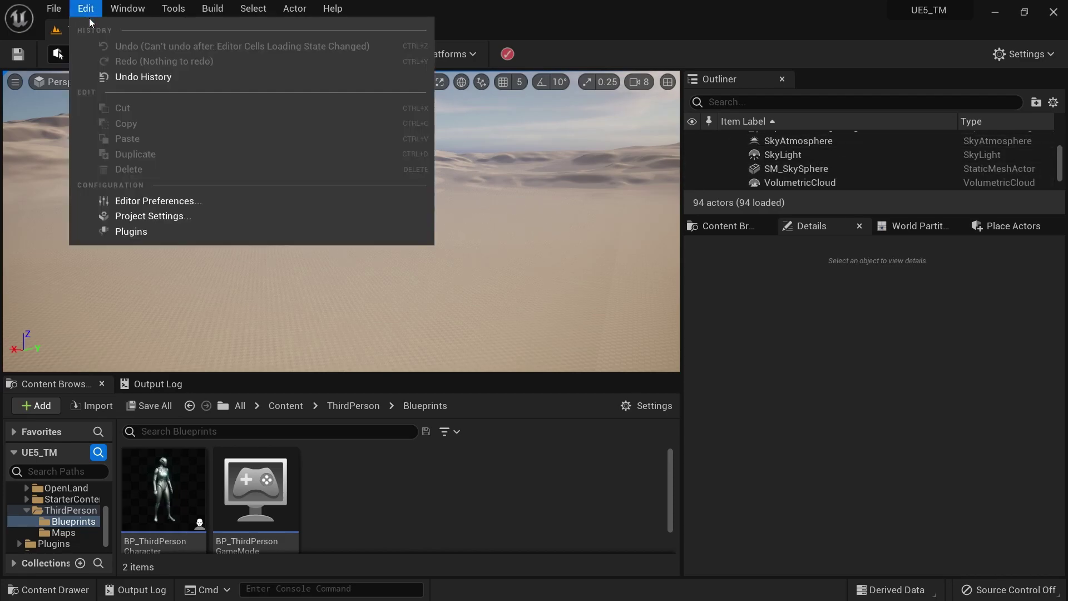
left_click(144, 214)
left_click(309, 52)
type("Virtual Text")
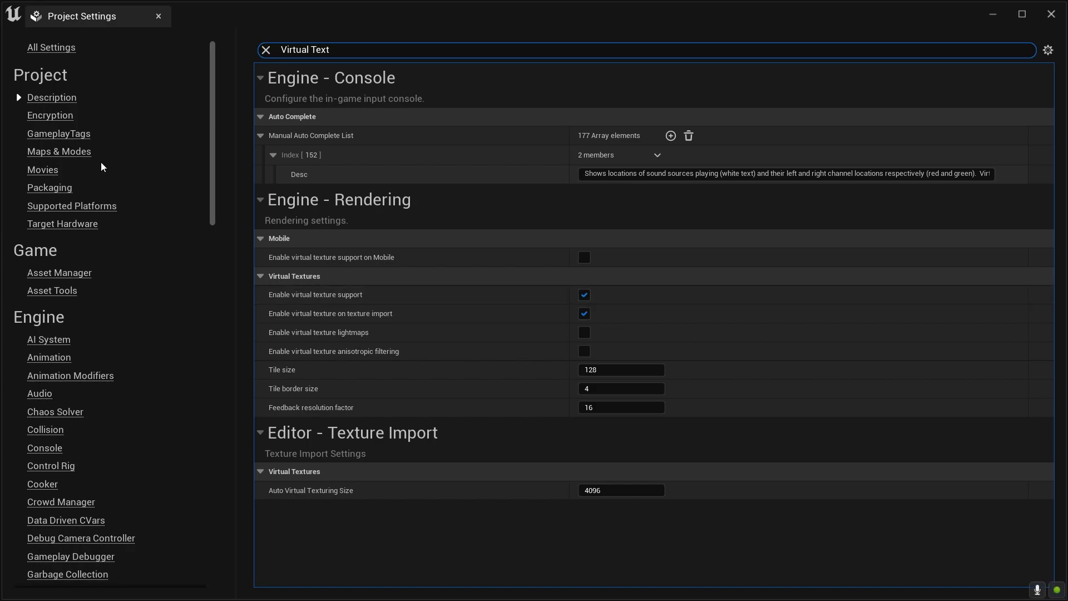
left_click(159, 16)
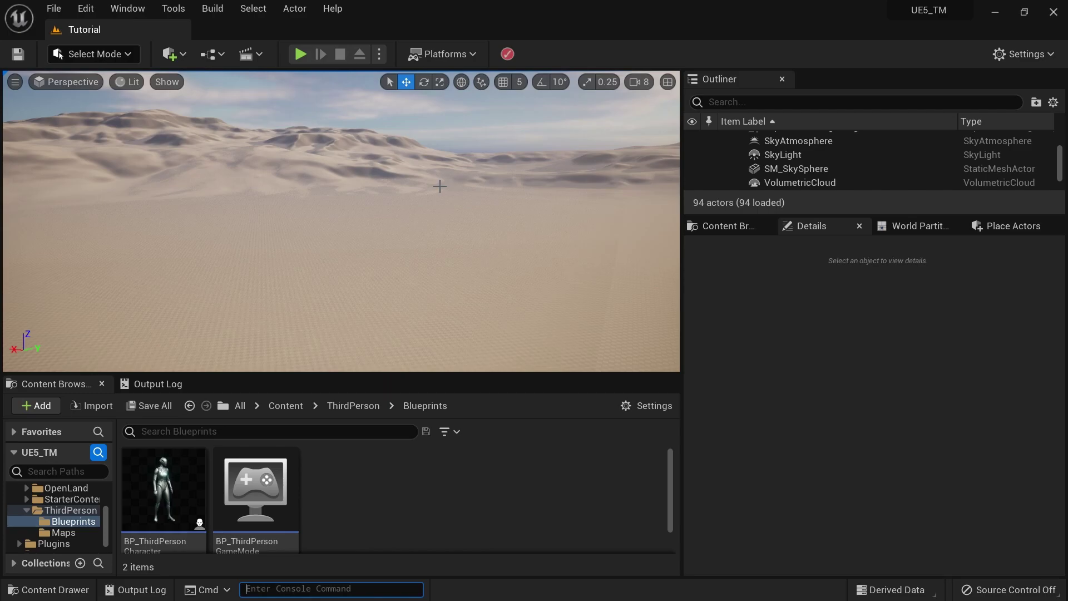
Select the Landscape actor and enlarge the actor list to show more entries.
right_click_drag(312, 224, 313, 251)
scroll(826, 162, "up", 3)
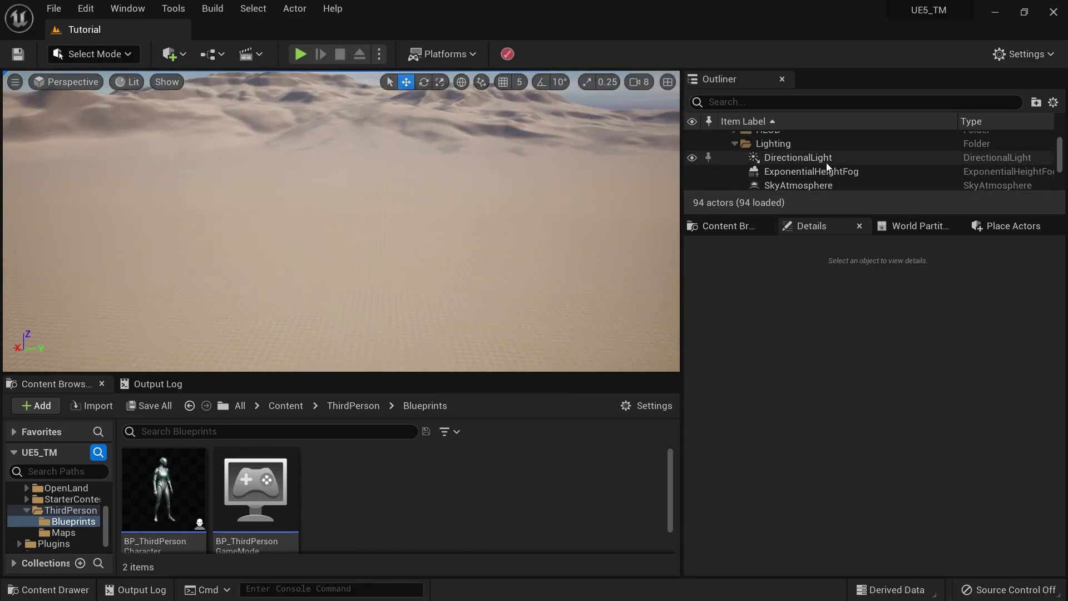
scroll(826, 162, "down", 2)
scroll(819, 166, "up", 2)
left_click(806, 179)
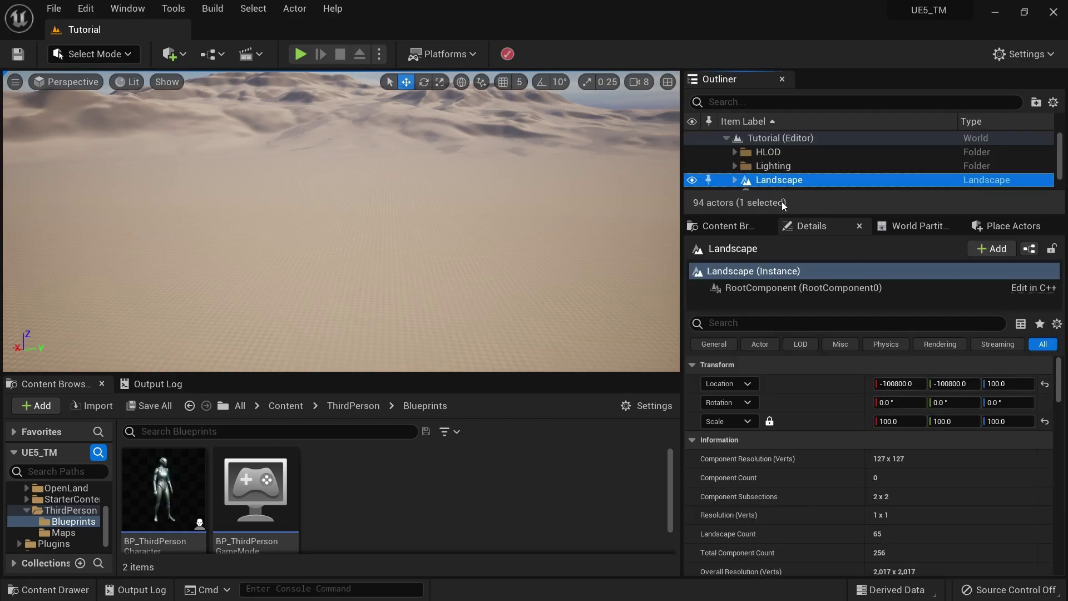
left_click_drag(839, 218, 806, 281)
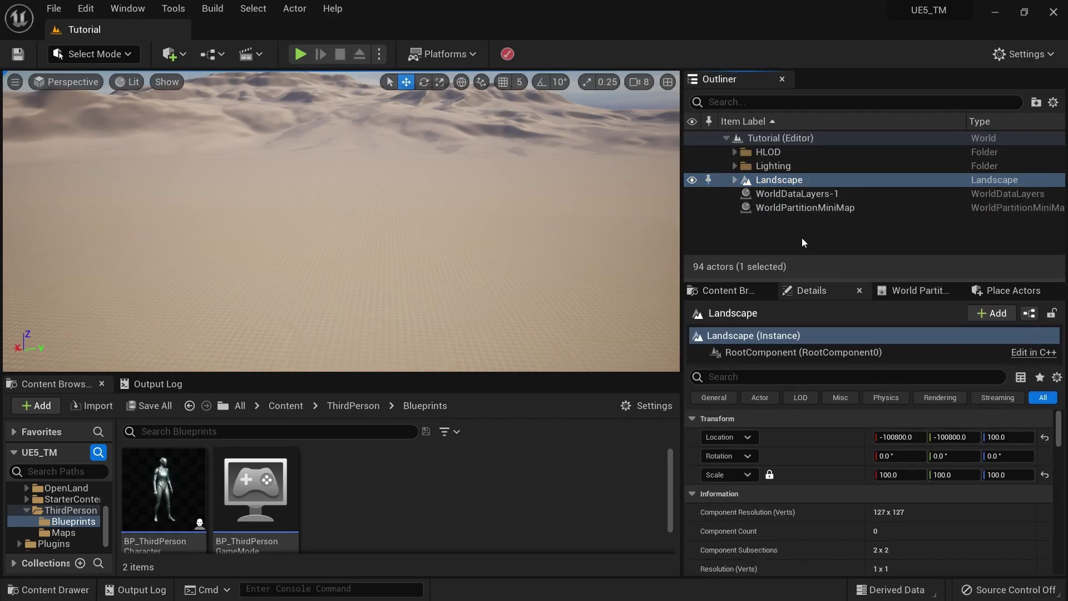
Extend the selection from the Landscape to all its streaming proxies, through LandscapeStreamingProxy_7_7_0.
left_click(735, 180)
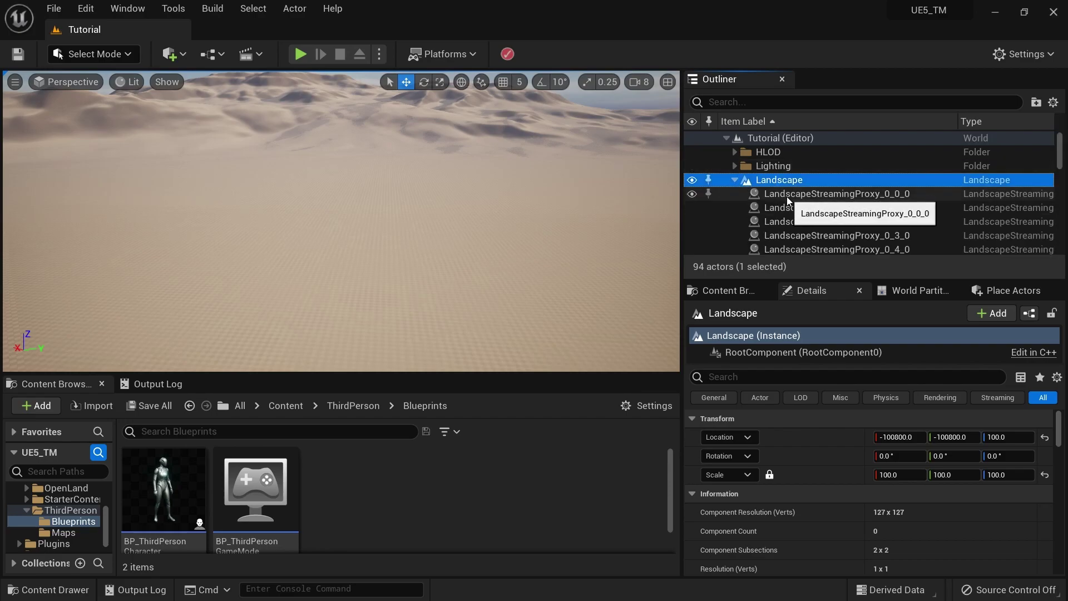
scroll(790, 203, "down", 1)
scroll(790, 202, "down", 20)
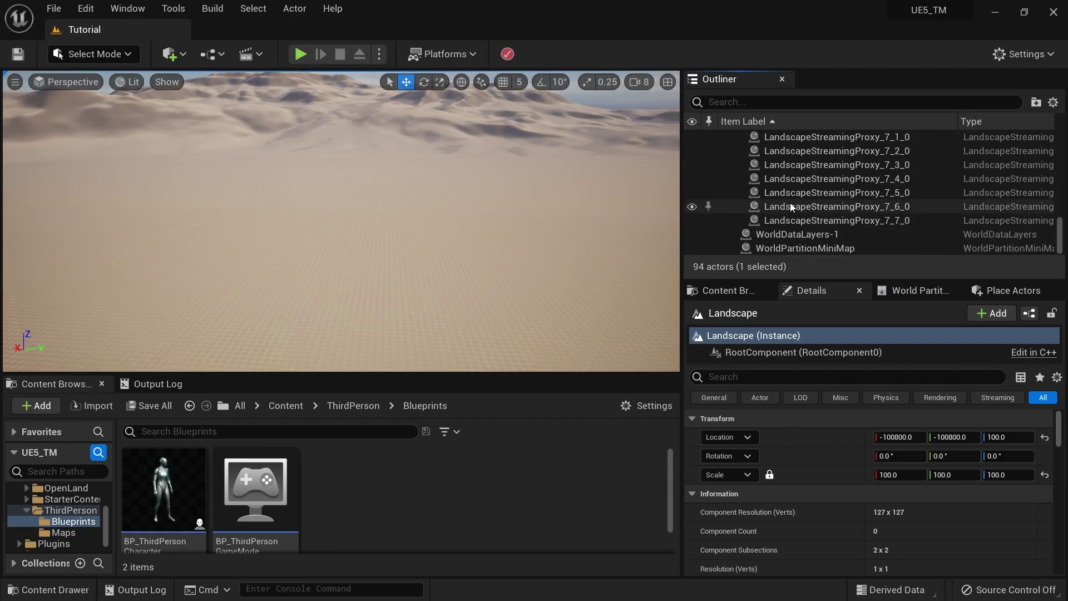
left_click(827, 221, "shift")
scroll(857, 205, "up", 10)
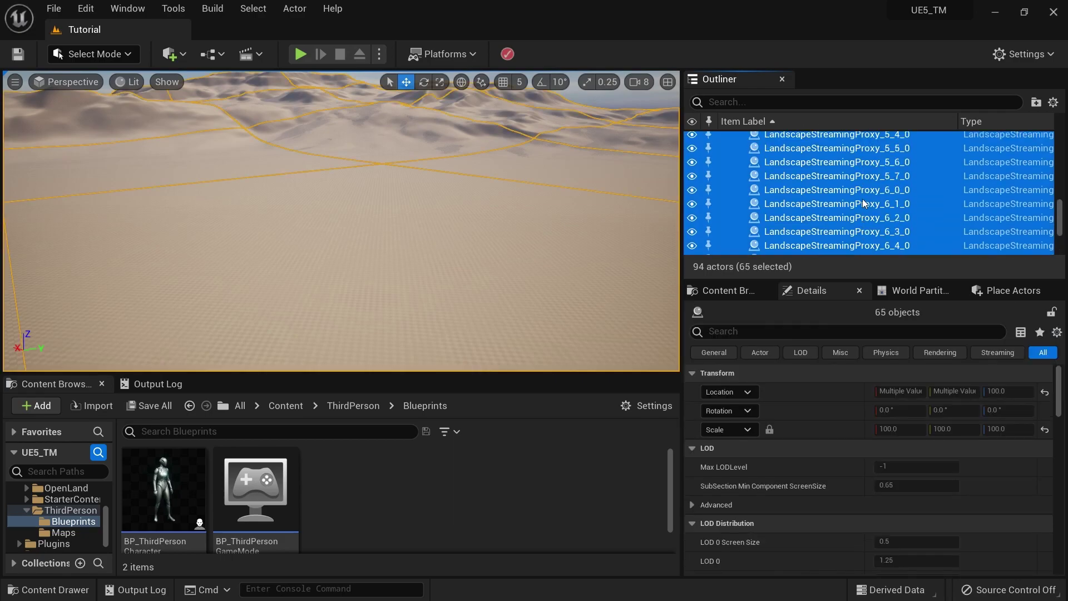
scroll(863, 203, "up", 10)
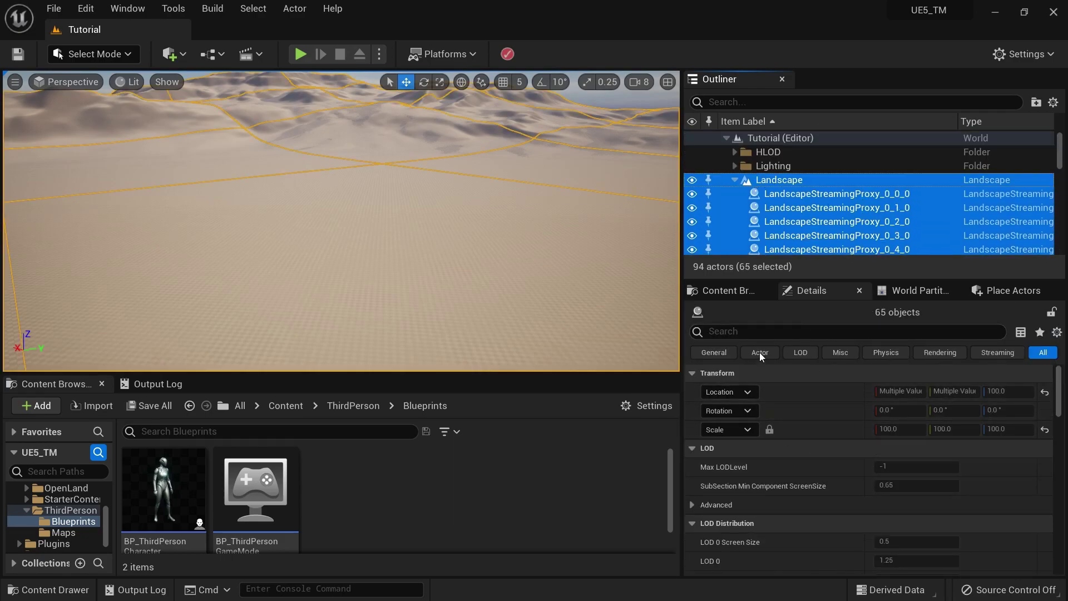
Assign MI_OpenLand_Theme_Default as the landscape material of the selected landscape and proxies, and save the level.
scroll(910, 461, "down", 10)
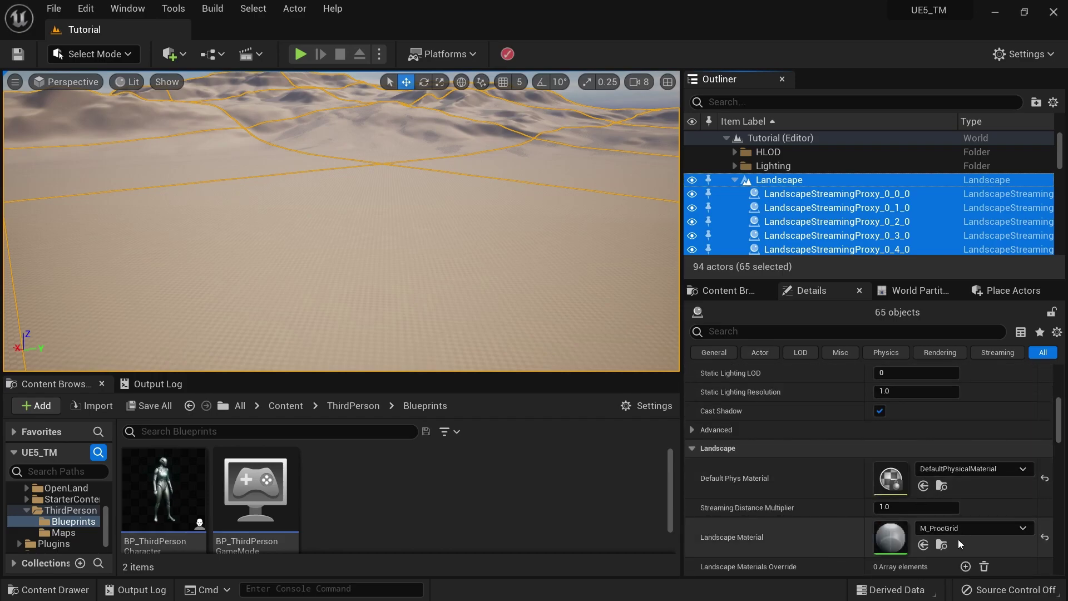
left_click(953, 529)
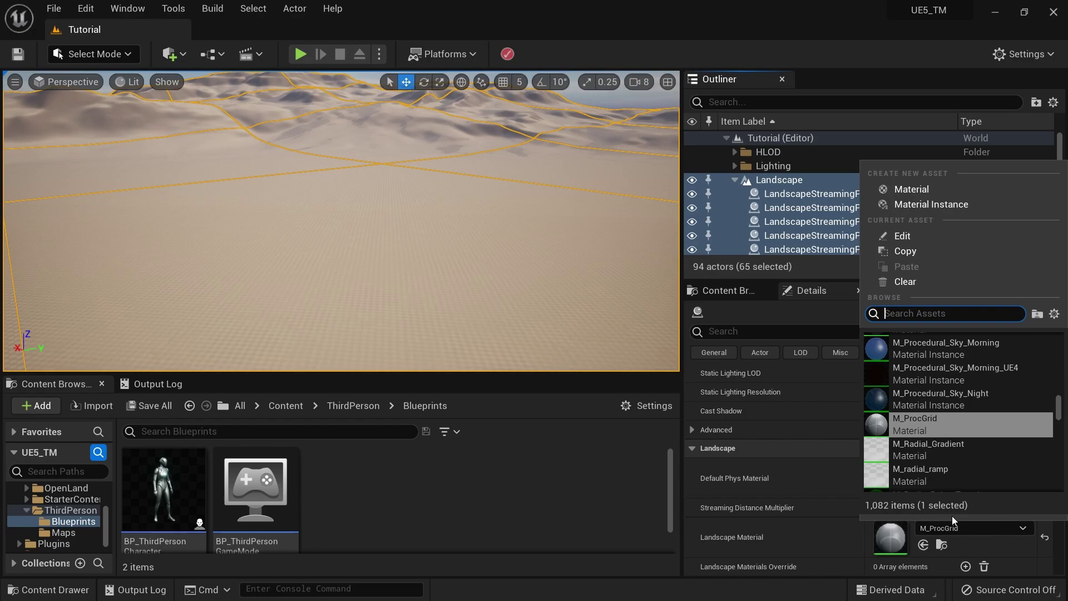
type("MI_Op")
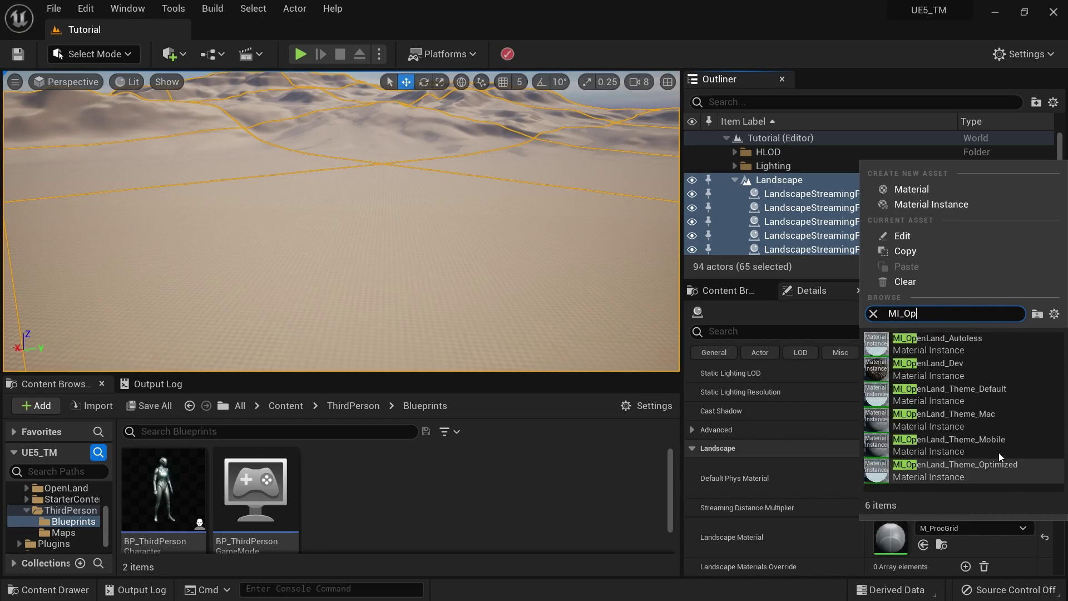
left_click(963, 394)
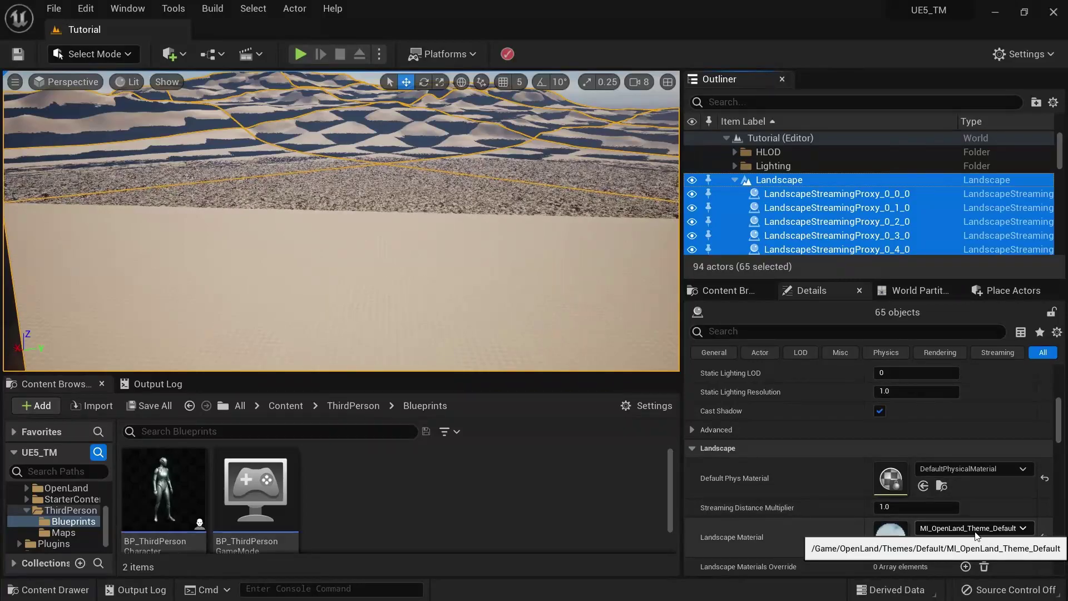
right_click_drag(495, 250, 495, 251)
key("ctrl+s")
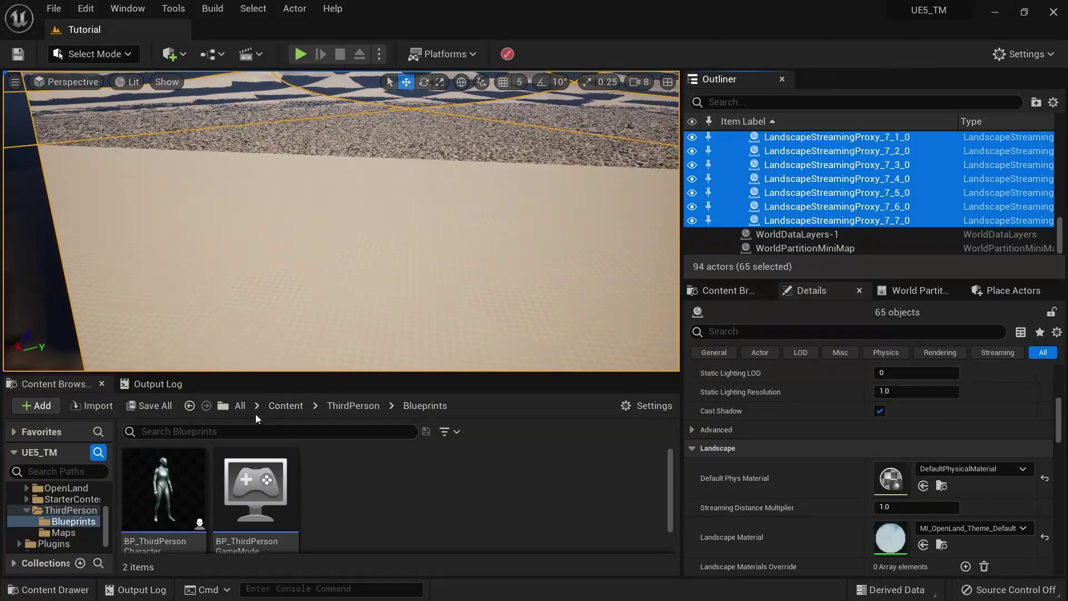
Reload the Tutorial level from the Content folder and enlarge the viewport to view the terrain.
left_click(287, 406)
scroll(359, 430, "up", 1)
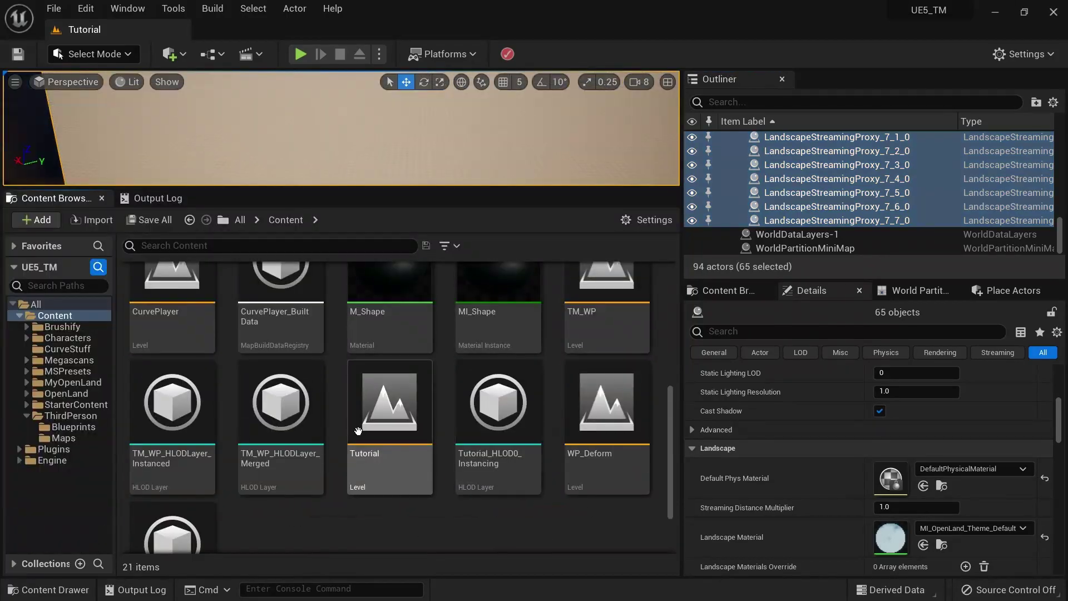
left_click(389, 414)
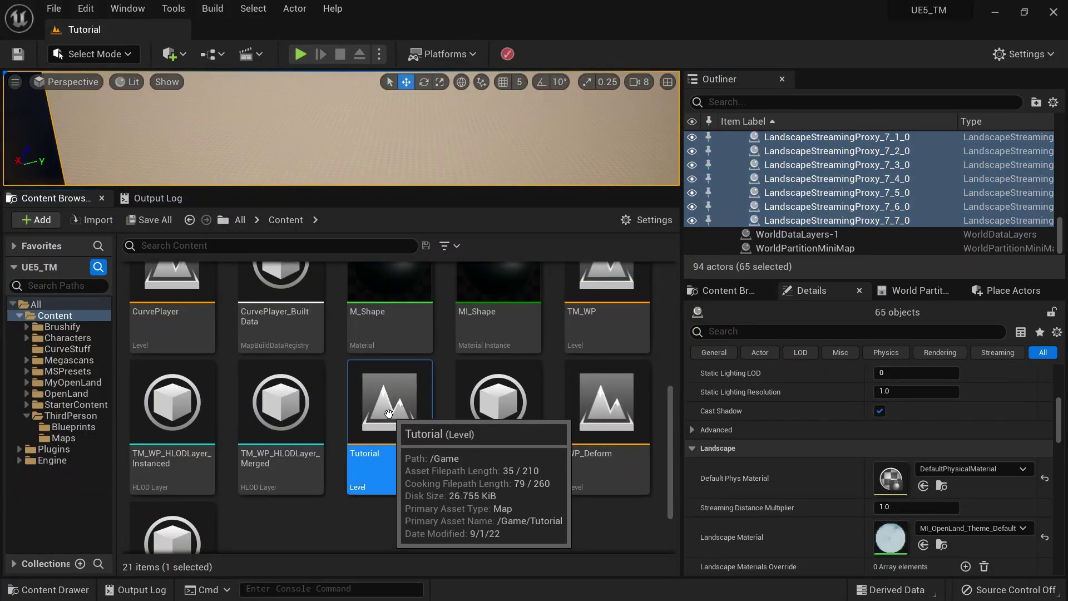
double_click(389, 414)
left_click_drag(406, 188, 425, 329)
mouse_move(411, 233)
right_mouse_down()
mouse_move(411, 278)
mouse_move(412, 228)
right_mouse_up()
right_click_drag(248, 139, 250, 153)
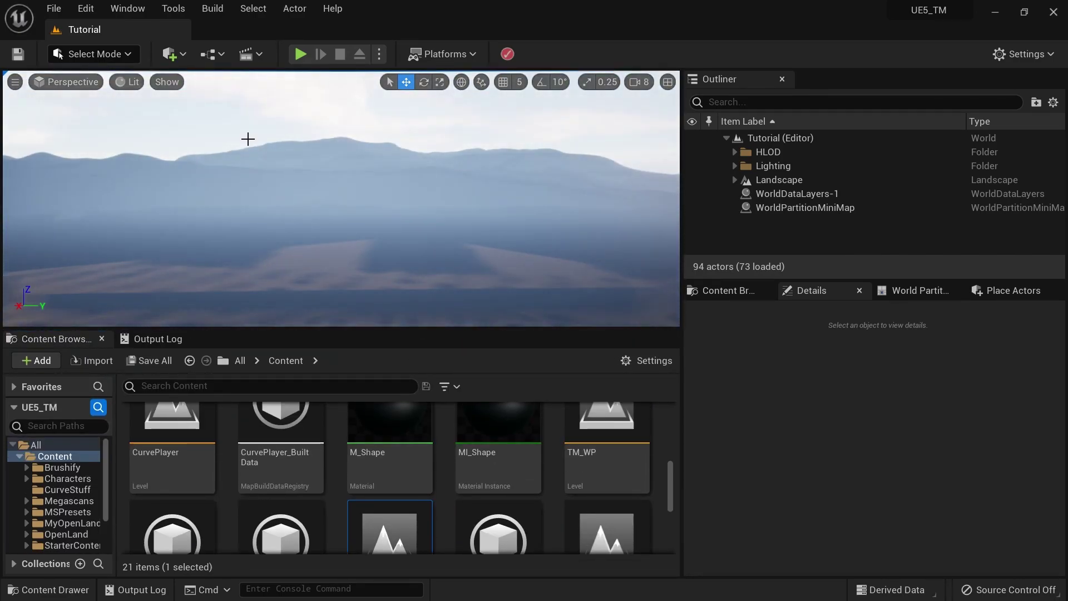
Switch to Landscape mode and assign the existing AutoForest layer info to the AutoForest paint layer.
left_click(108, 54)
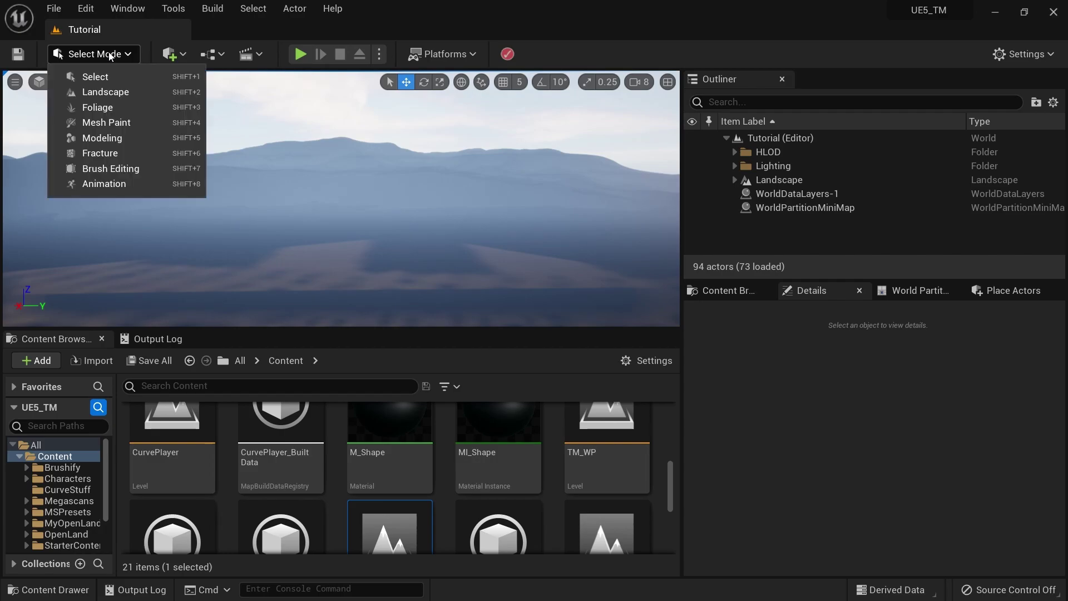
left_click(106, 96)
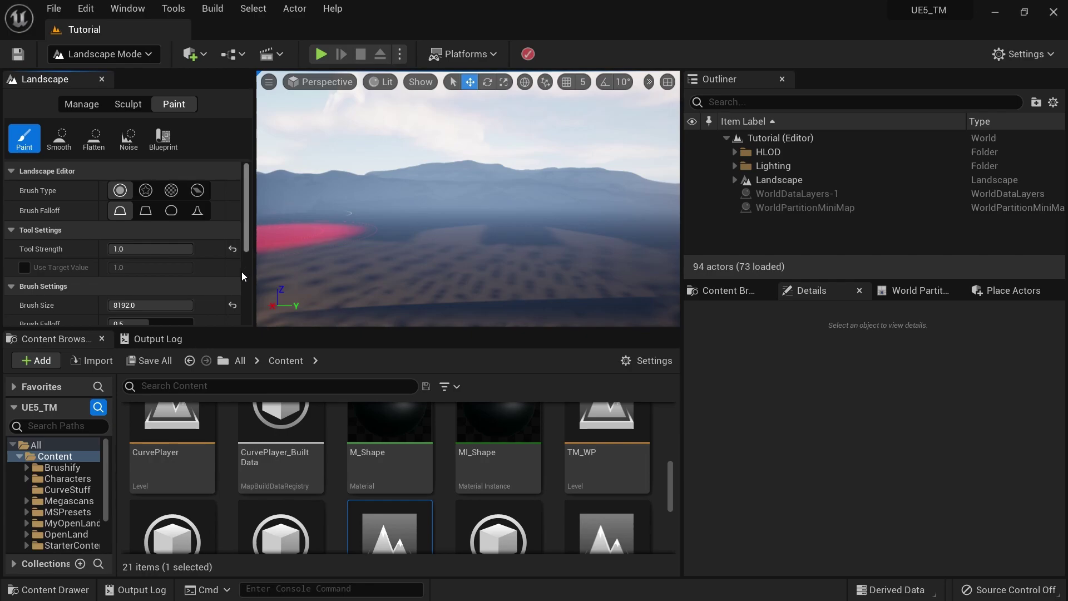
scroll(242, 272, "down", 10)
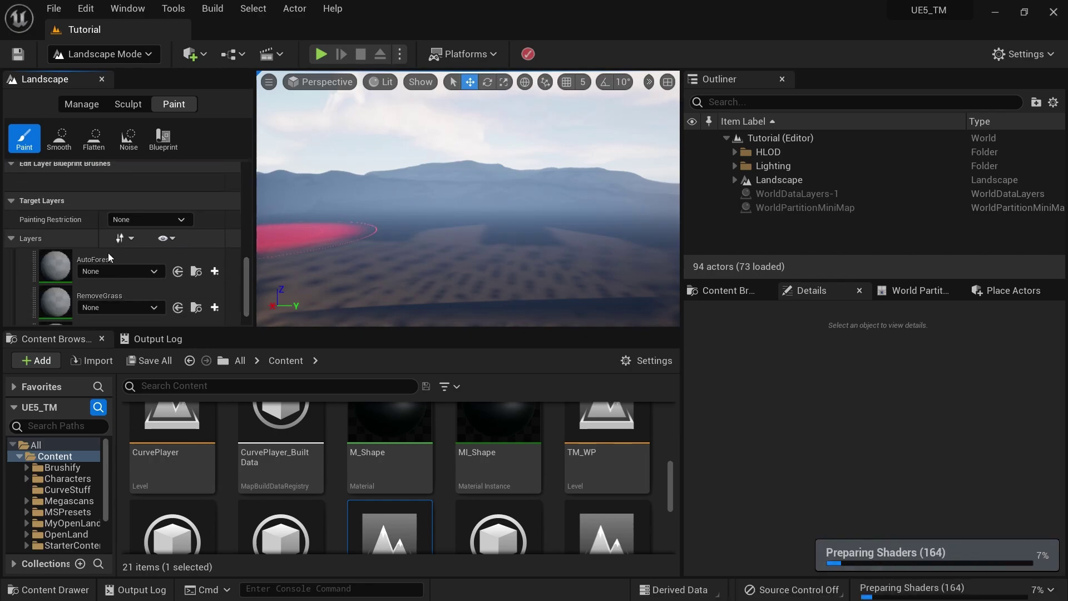
left_click(142, 273)
left_click(155, 390)
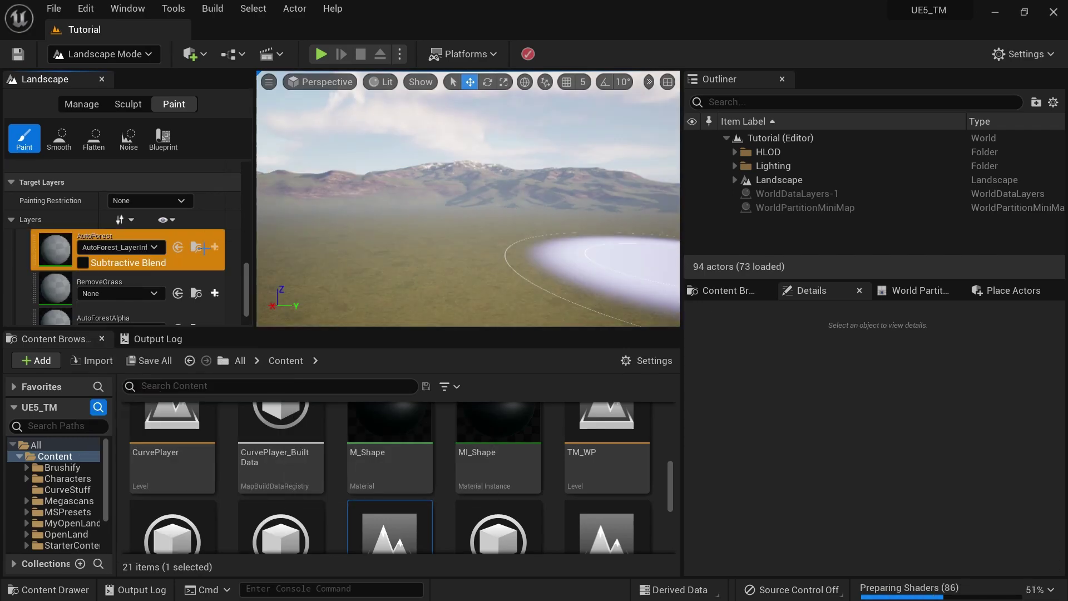
Fill the whole landscape with the AutoForest paint layer.
right_click(156, 238)
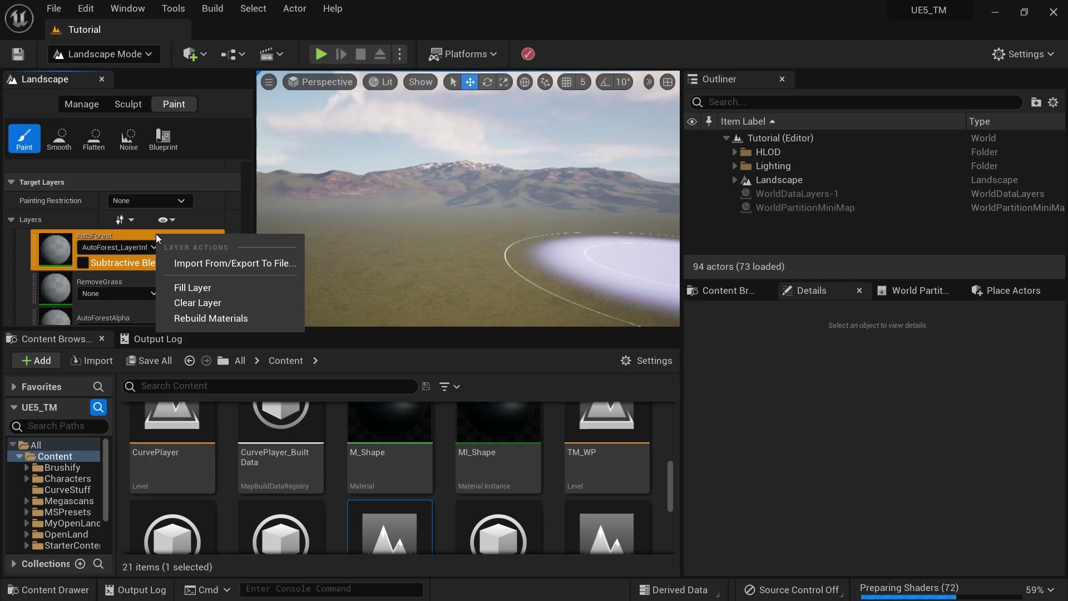
left_click(192, 289)
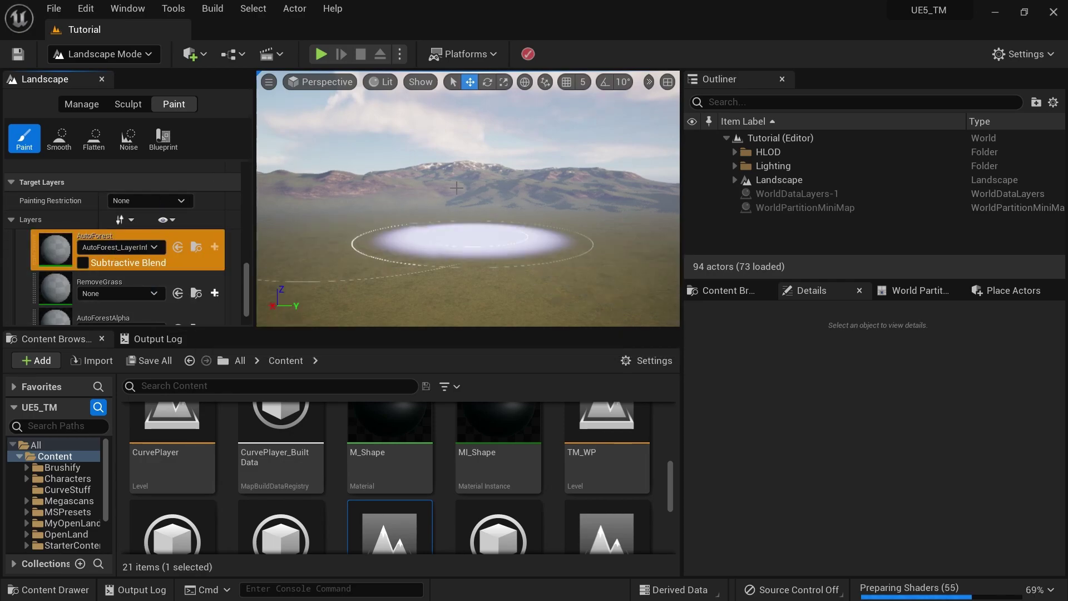
Assign an existing Sand_LayerInfo to the Sand paint layer and make Sand the active target layer.
left_click_drag(245, 275, 242, 336)
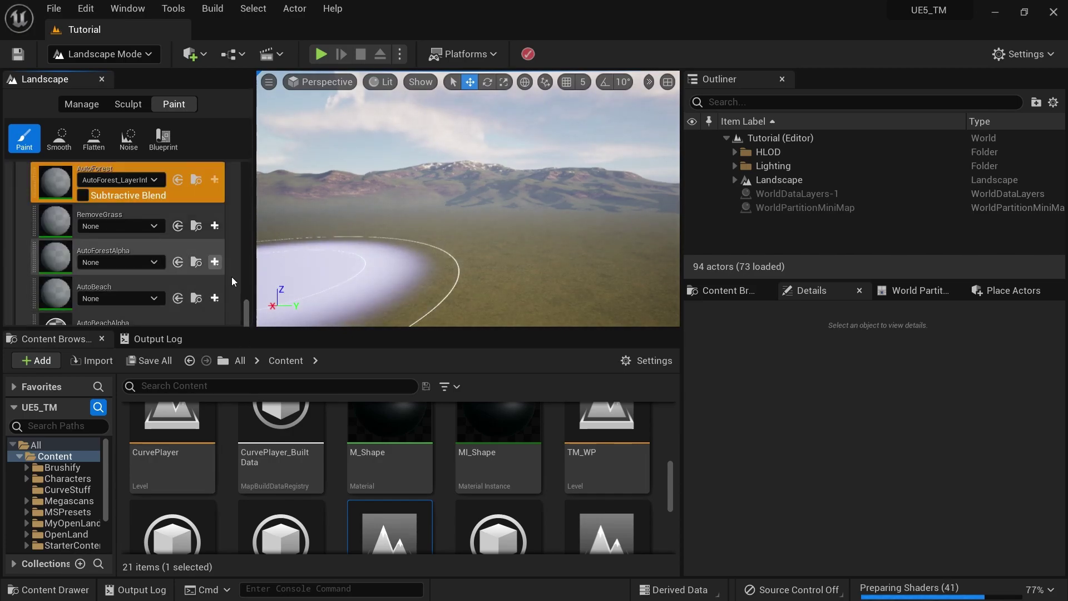
key("e")
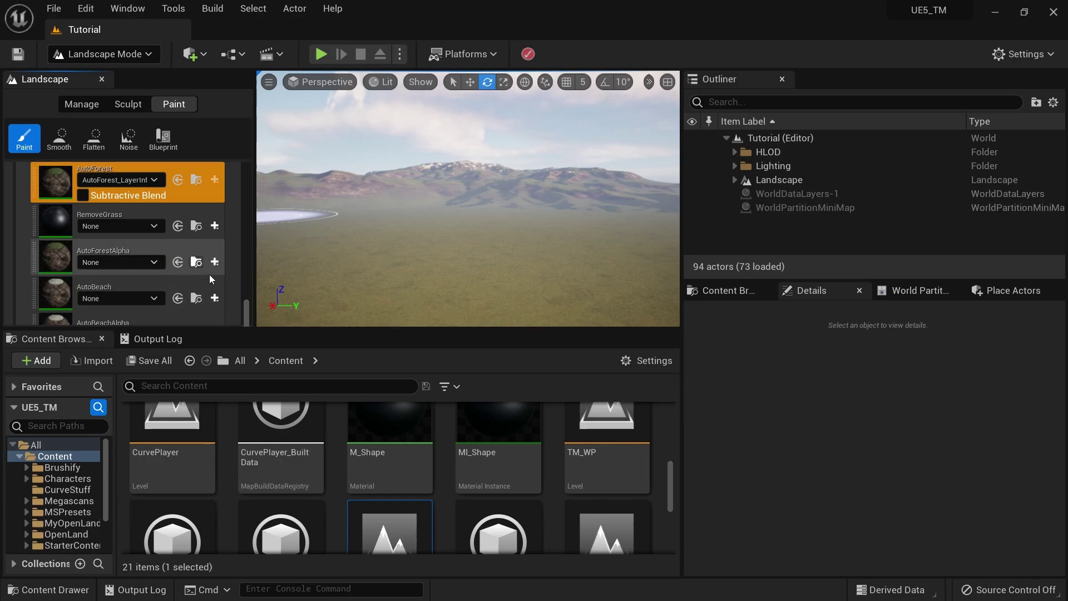
mouse_move(246, 310)
left_mouse_down()
mouse_move(226, 450)
mouse_move(247, 403)
mouse_move(245, 437)
left_mouse_up()
scroll(245, 430, "down", 5)
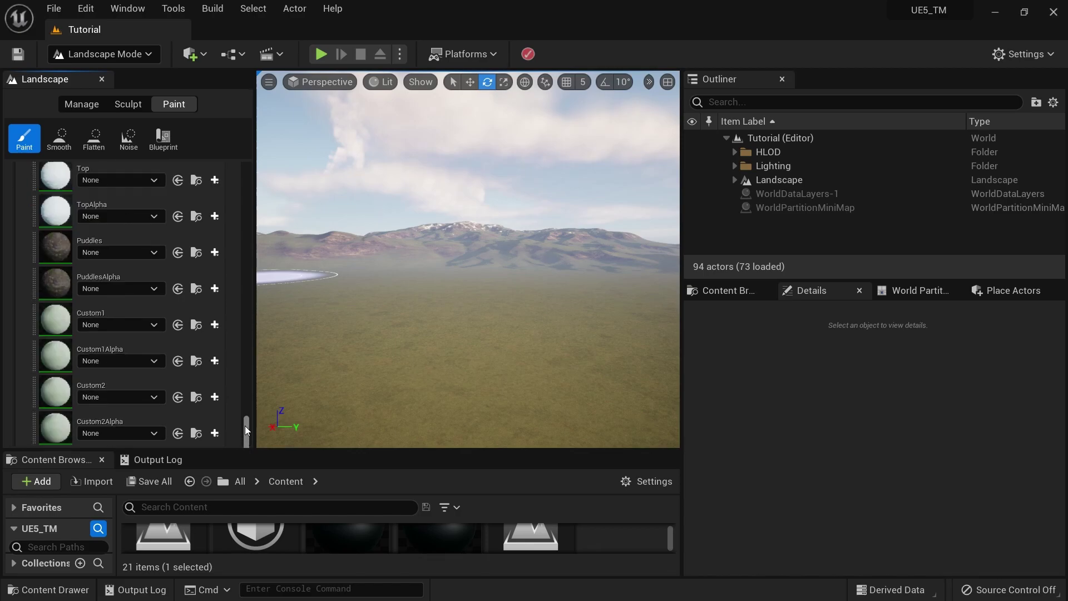
left_click(109, 273)
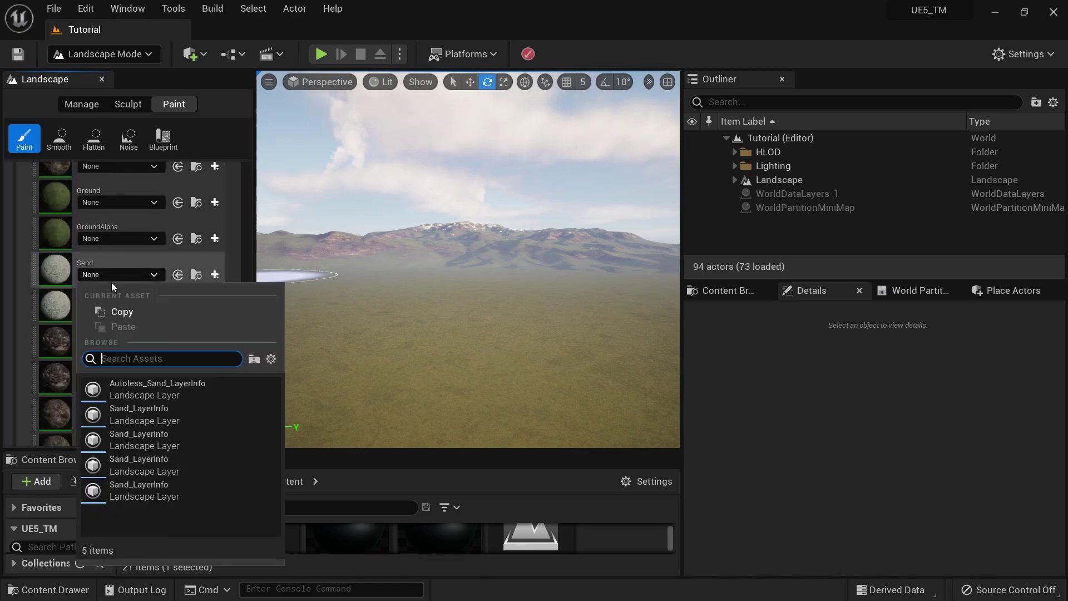
left_click(144, 425)
left_click(113, 286)
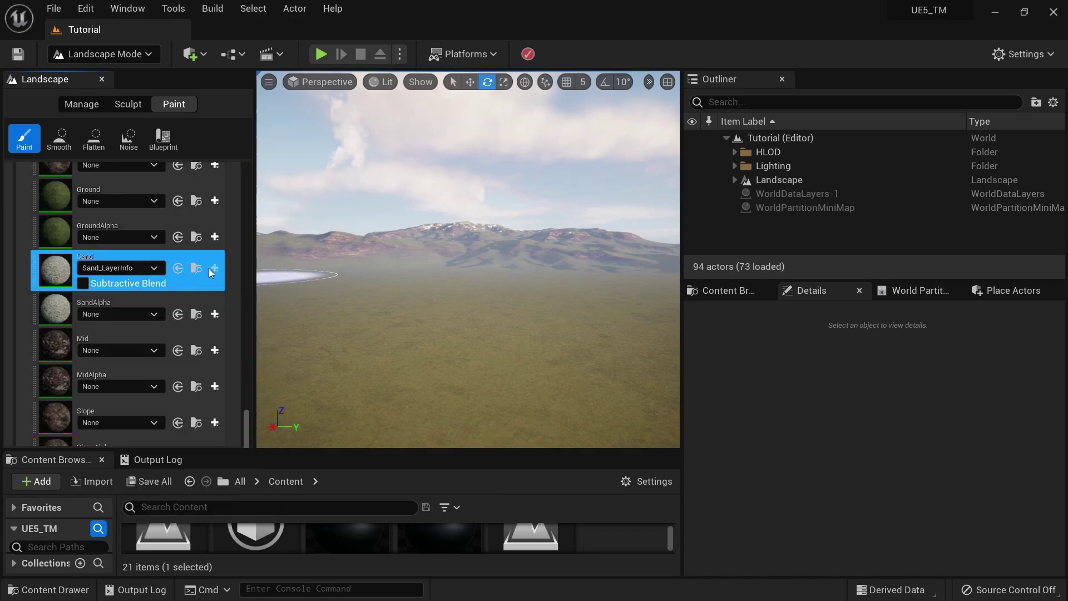
Paint a large patch of the Sand layer on the grassy ground below the snow-capped mountain.
key("w")
mouse_move(459, 303)
right_mouse_down()
mouse_move(467, 336)
mouse_move(482, 341)
right_mouse_up()
key("e")
mouse_move(488, 345)
left_mouse_down()
mouse_move(500, 367)
mouse_move(469, 324)
mouse_move(434, 384)
mouse_move(429, 319)
mouse_move(468, 315)
left_mouse_up()
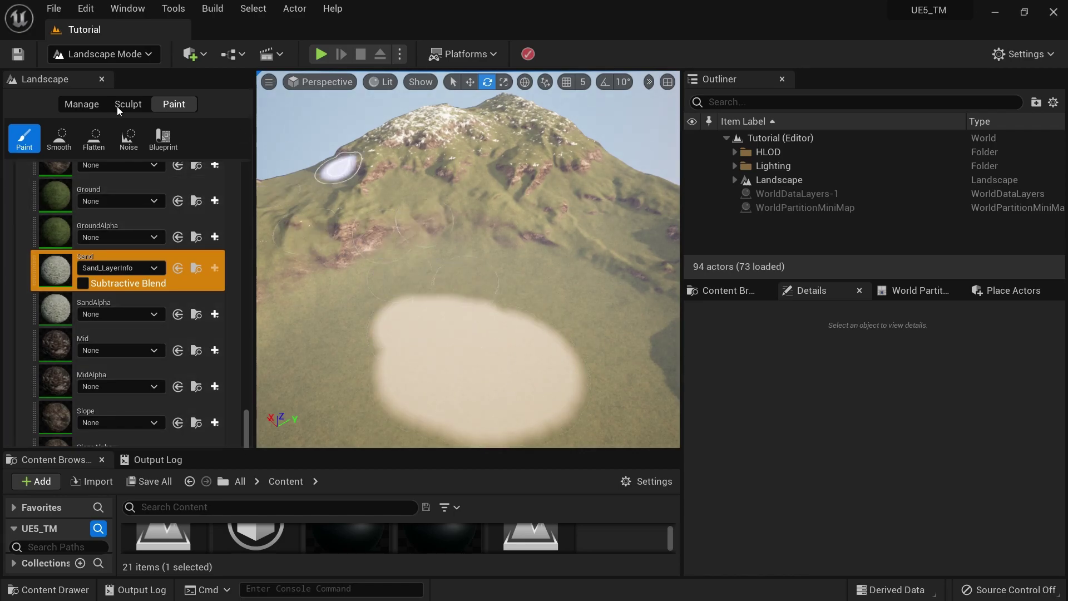
Switch from Landscape mode to Select mode and view the painted sand patch from close to the ground.
left_click(119, 54)
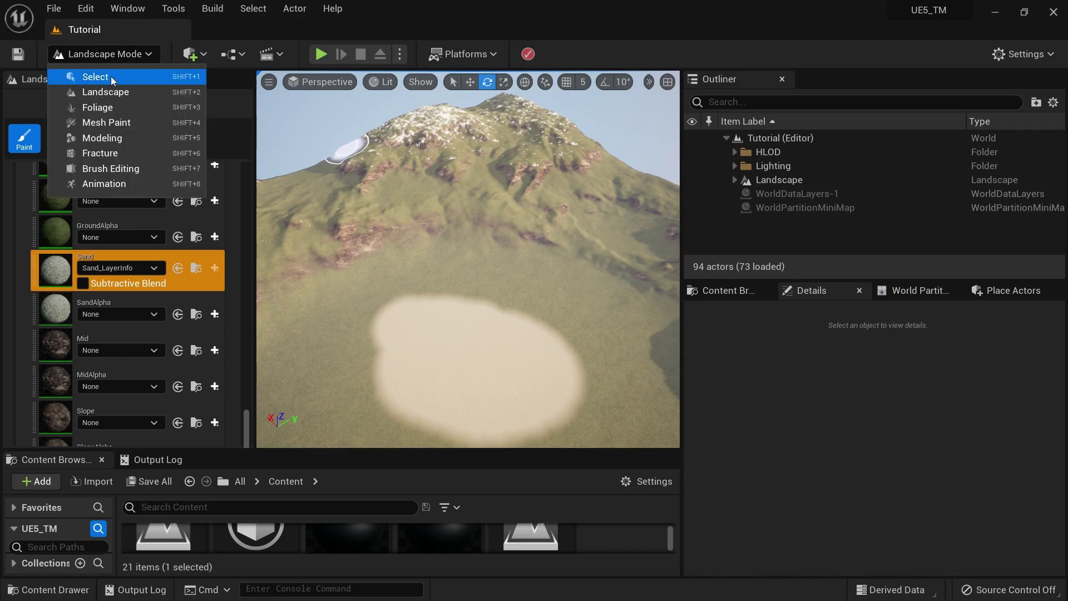
left_click(112, 76)
mouse_move(338, 263)
right_mouse_down()
mouse_move(341, 336)
mouse_move(337, 262)
right_mouse_up()
key("w")
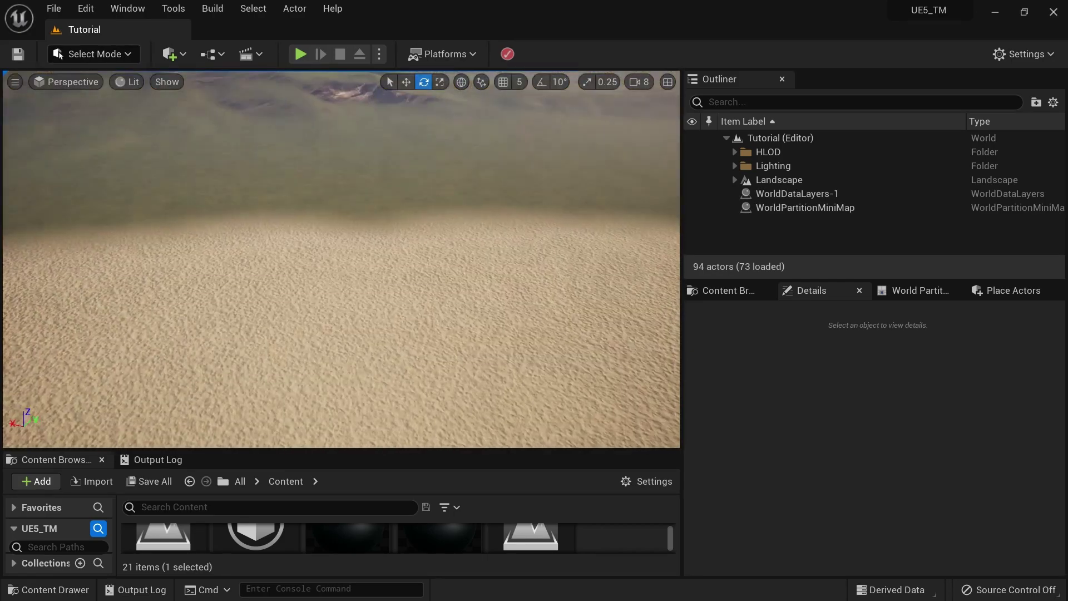
Select the Landscape together with all its streaming proxies, through LandscapeStreamingProxy_7_7_0.
left_click(768, 184)
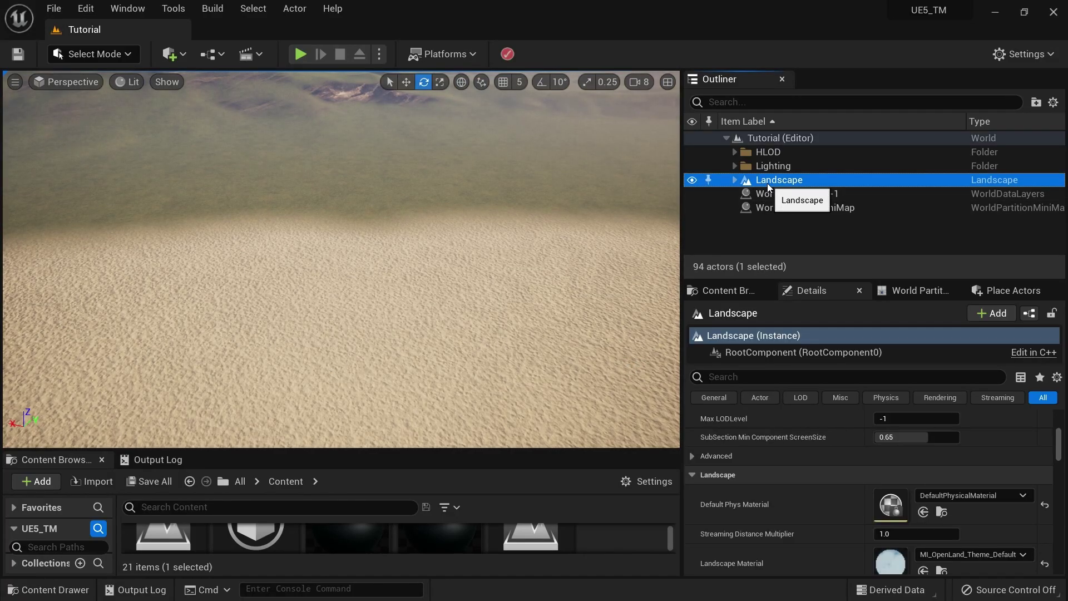
left_click(734, 180)
scroll(787, 196, "down", 5)
scroll(786, 196, "down", 15)
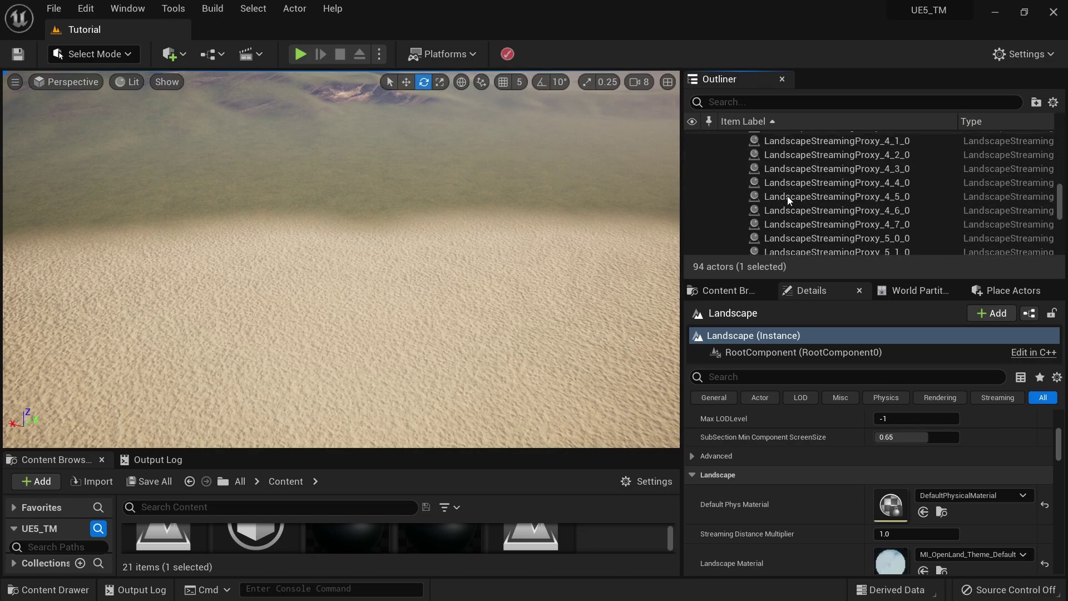
left_click(788, 220, "shift")
Enable Use Dynamic Material Instance for the selected landscape and proxies, clear the property filter and save the level.
left_click(788, 330)
type("use dy")
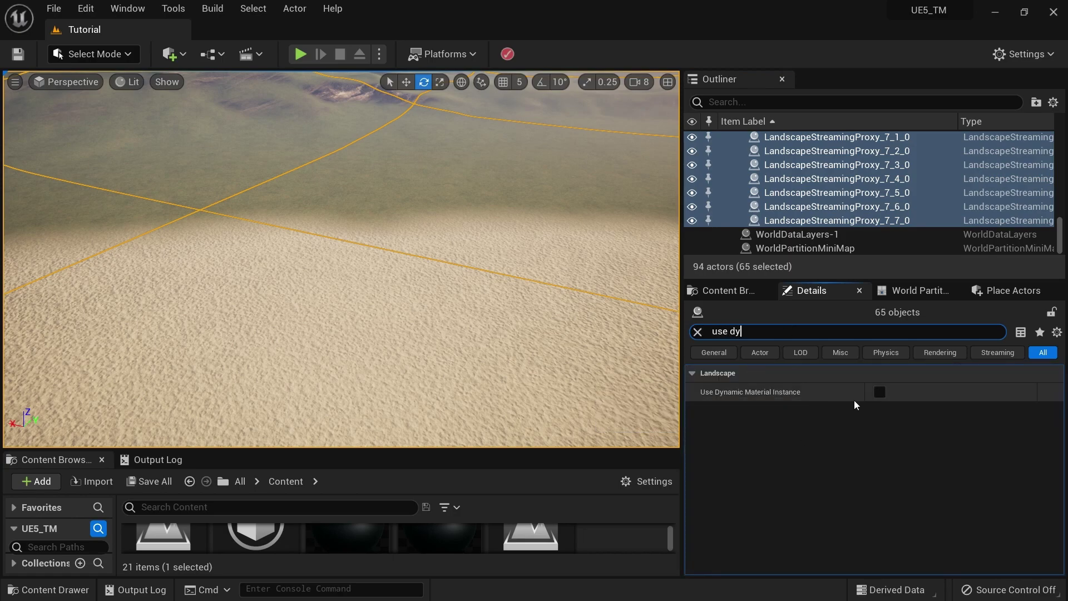
left_click(880, 392)
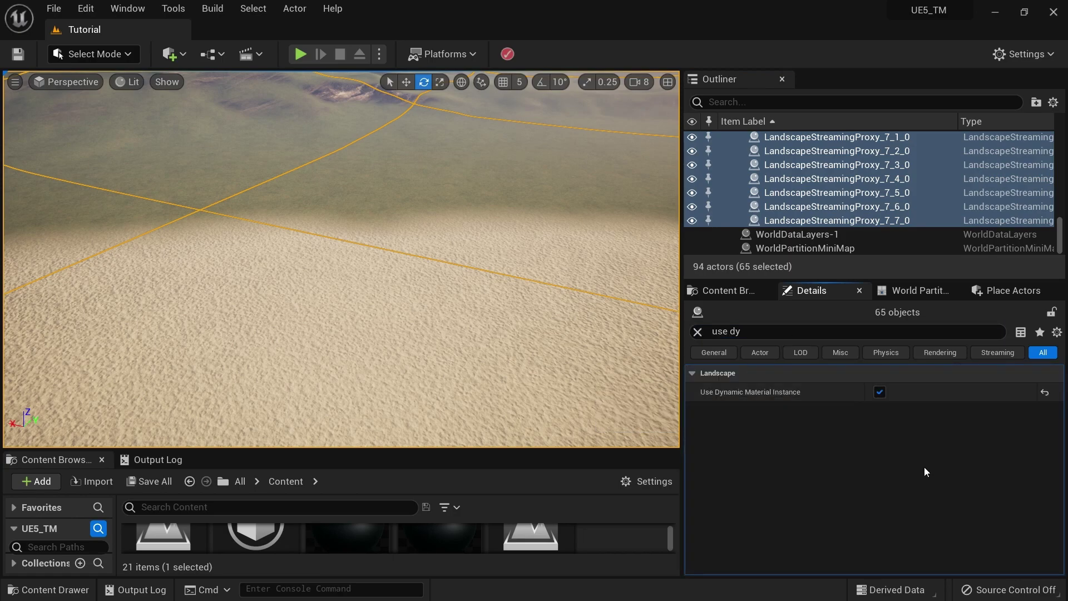
left_click(699, 333)
key("ctrl+s")
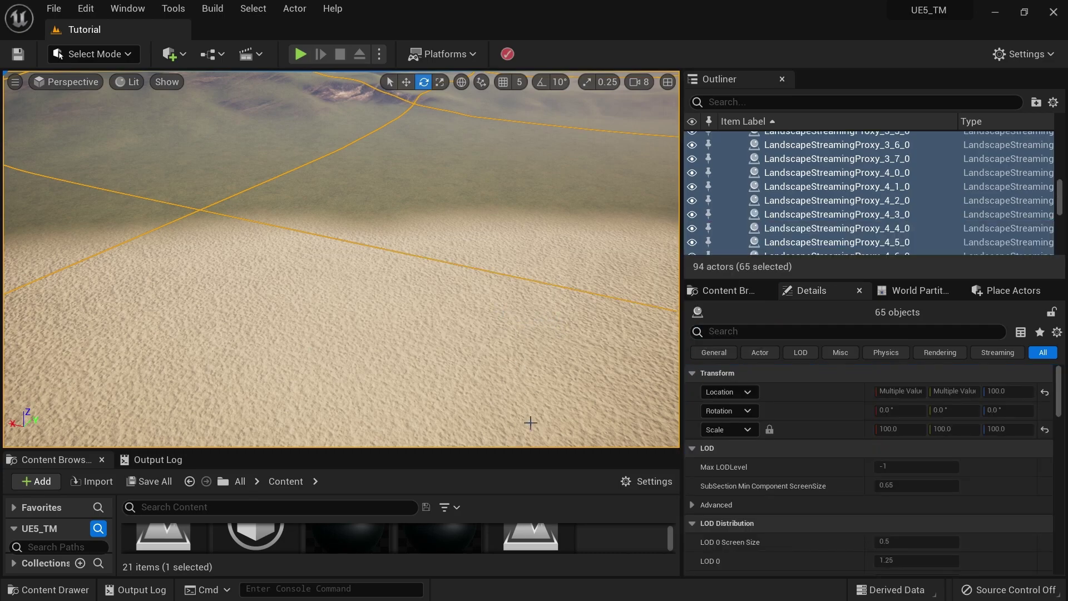
Place the OpenLand_DeformManager blueprint from OpenLand/Blueprints/Deform on the sand patch in the level.
left_click_drag(518, 437, 514, 330)
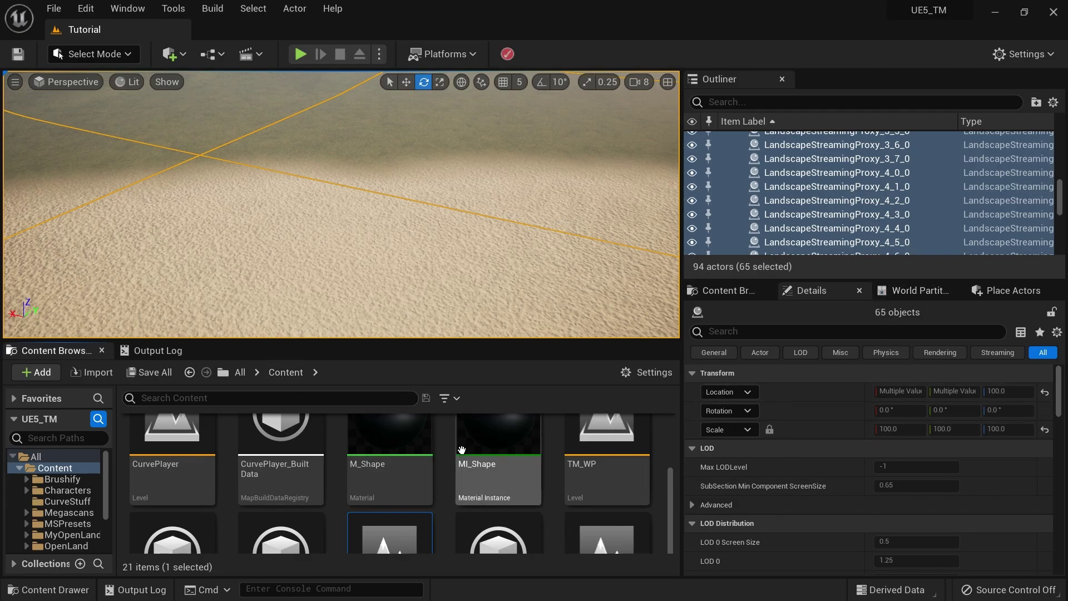
scroll(484, 492, "up", 5)
left_click(66, 546)
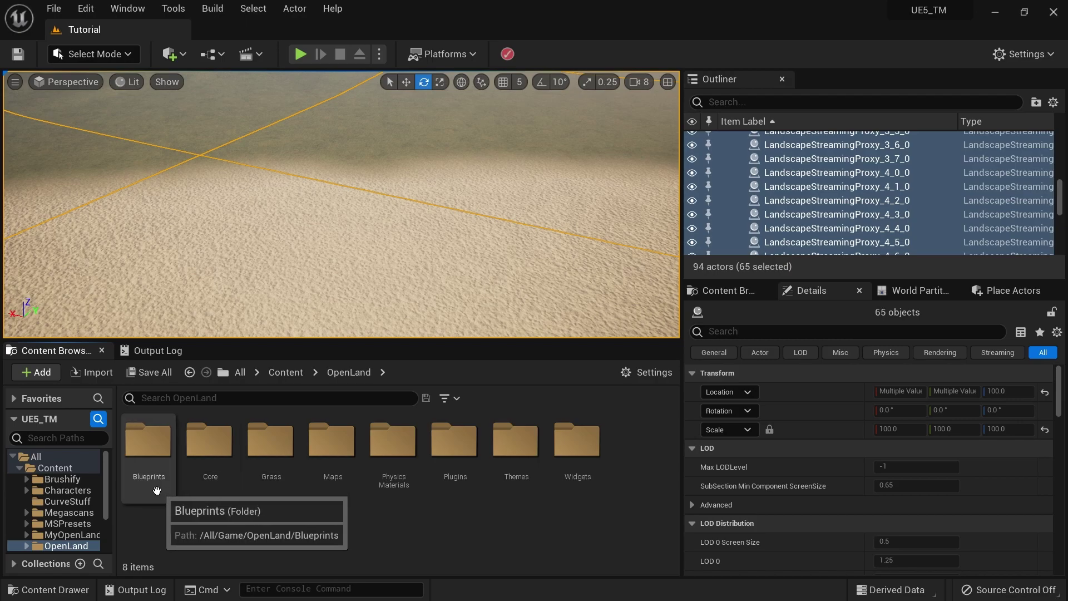
double_click(148, 446)
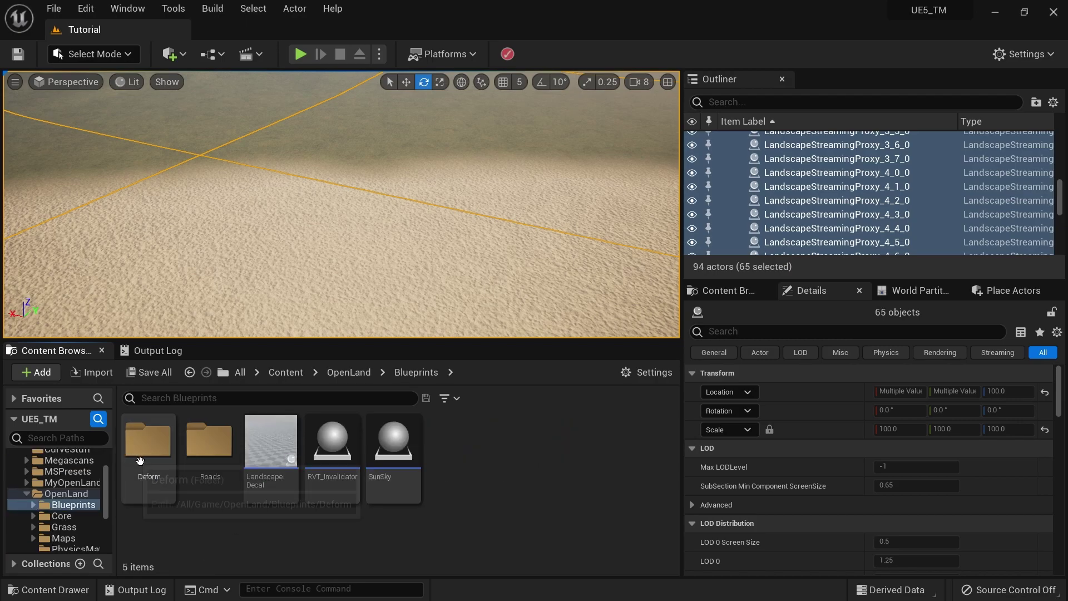
double_click(138, 459)
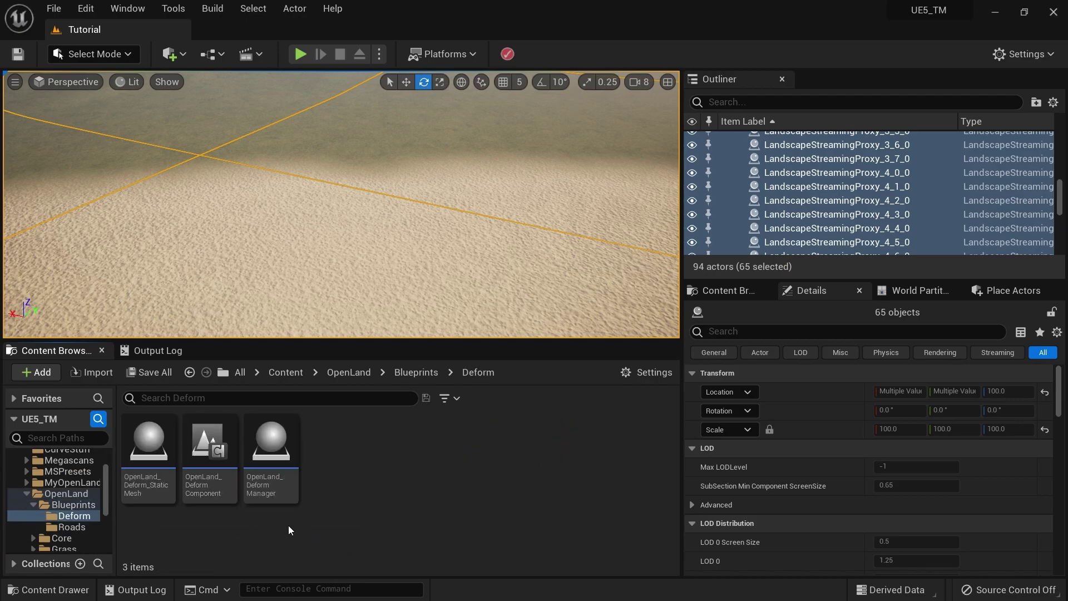
left_click(273, 480)
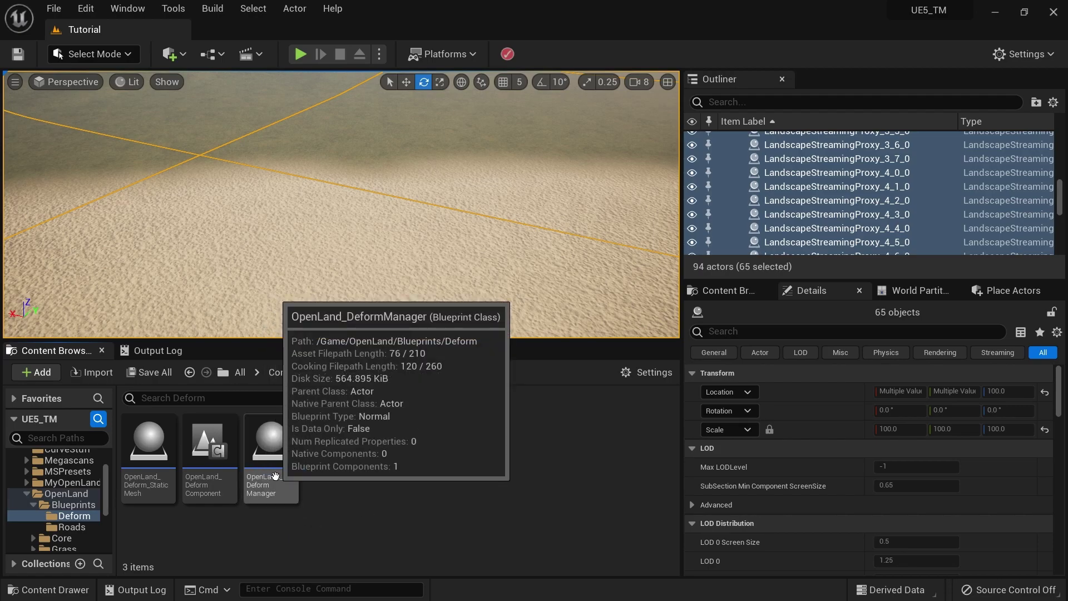
left_click_drag(273, 477, 353, 236)
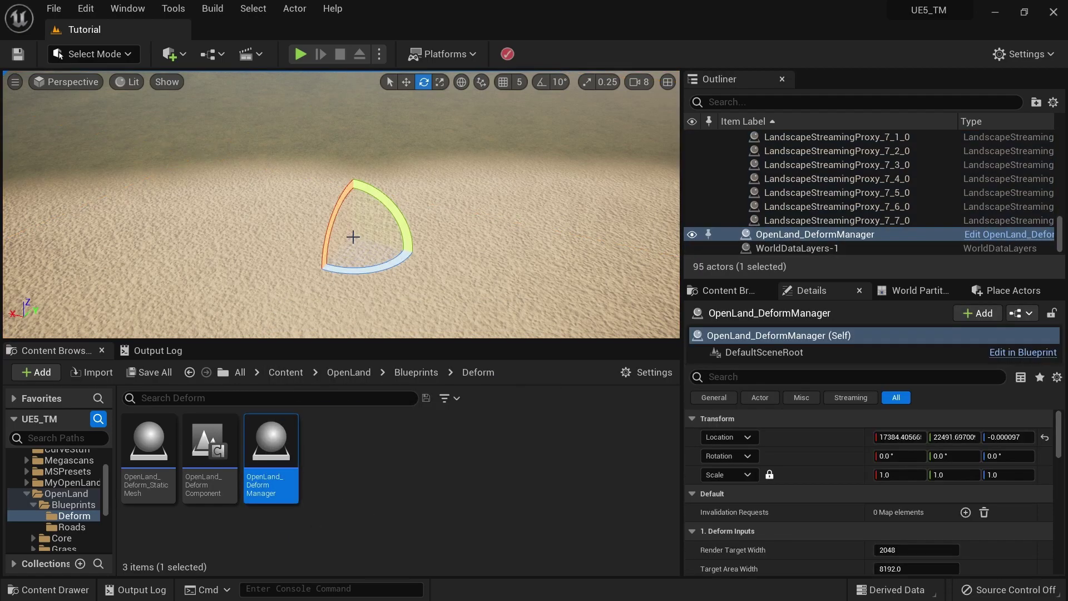
Play the level from the sand patch, run the character around to check the surface for footprints, and stop playing.
mouse_move(535, 228)
right_mouse_down()
mouse_move(525, 248)
mouse_move(541, 228)
mouse_move(537, 195)
mouse_move(541, 225)
right_mouse_up()
right_click(526, 249)
scroll(407, 189, "down", 3)
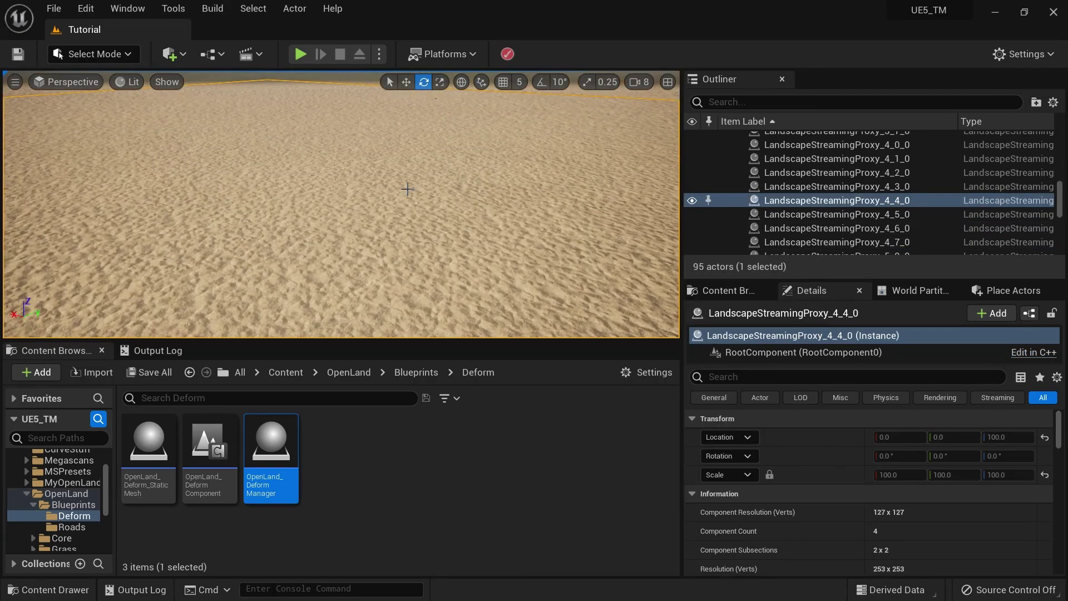
key("alt+p")
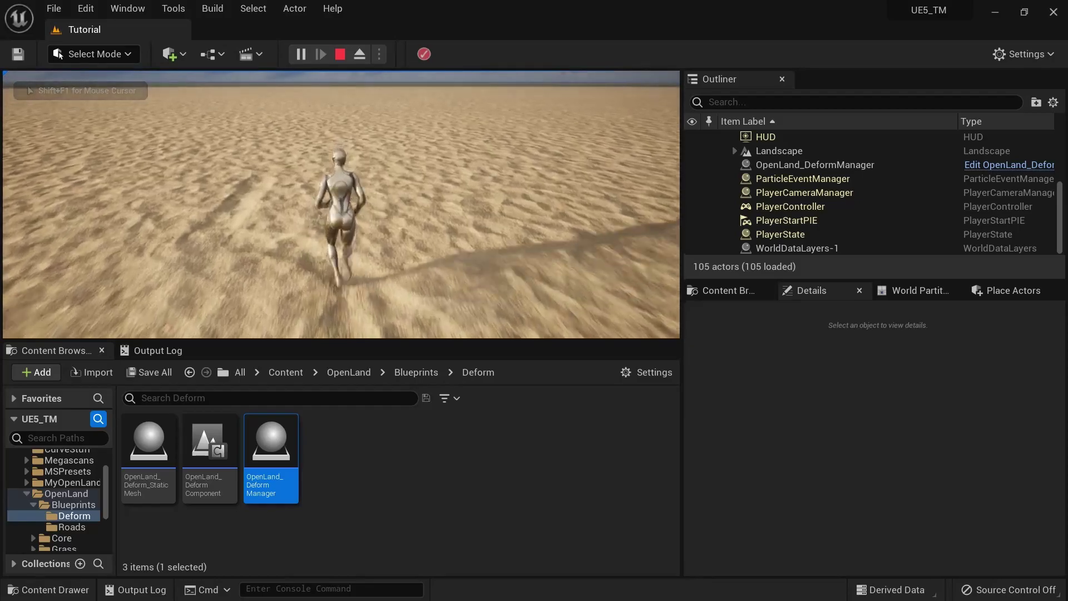
key("a")
key("w")
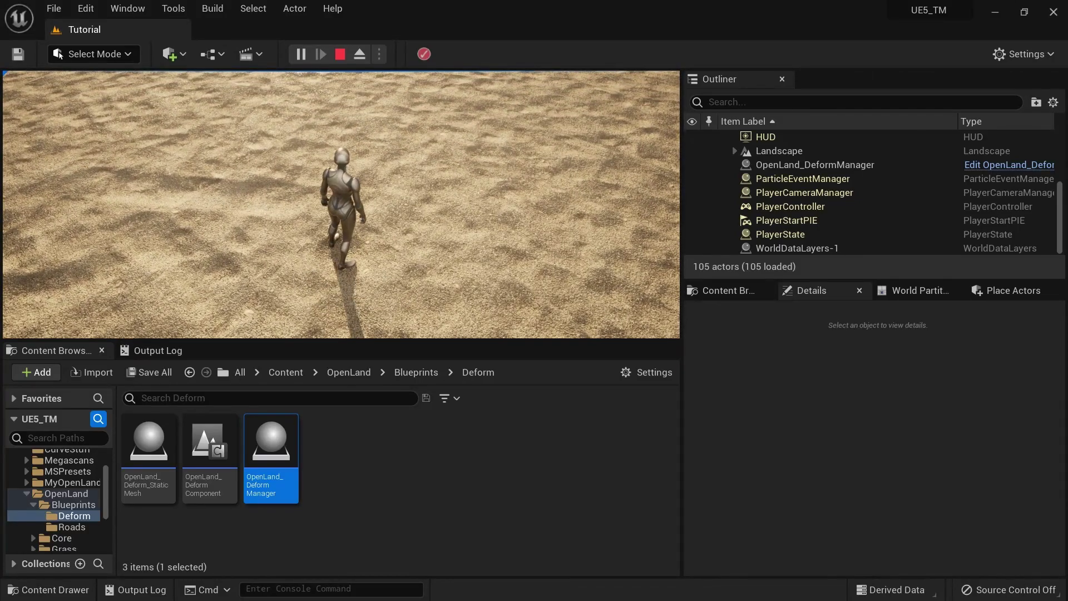
key("w")
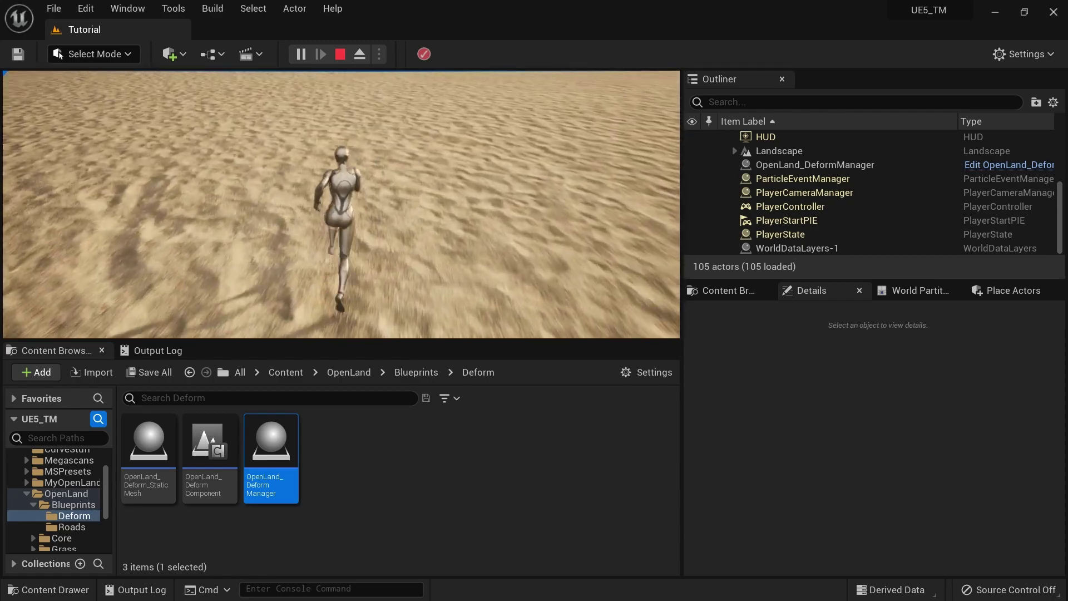
key("s")
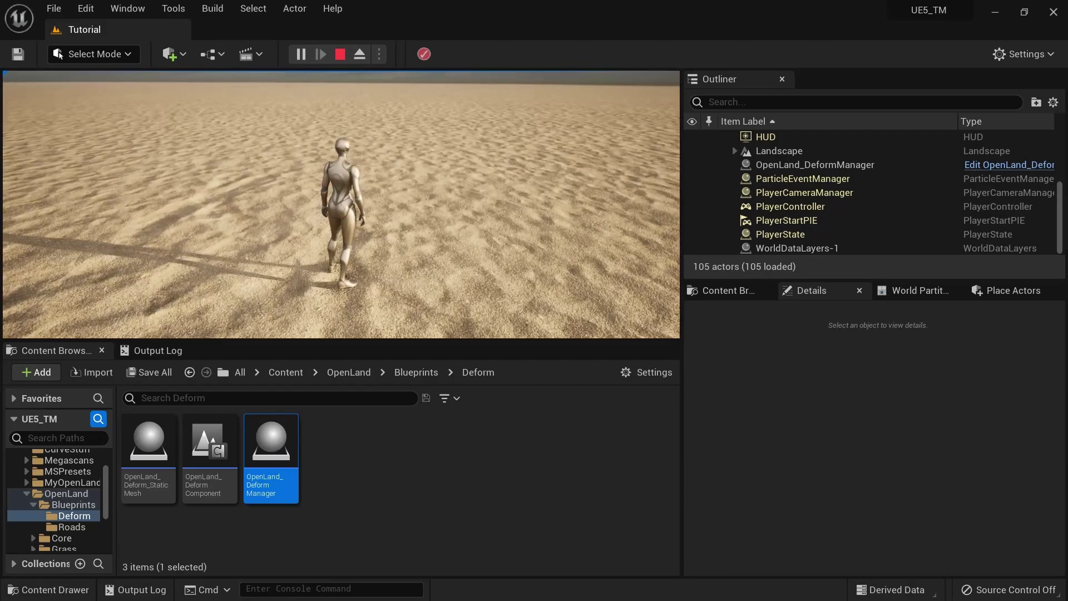
key("Escape")
left_click(243, 206)
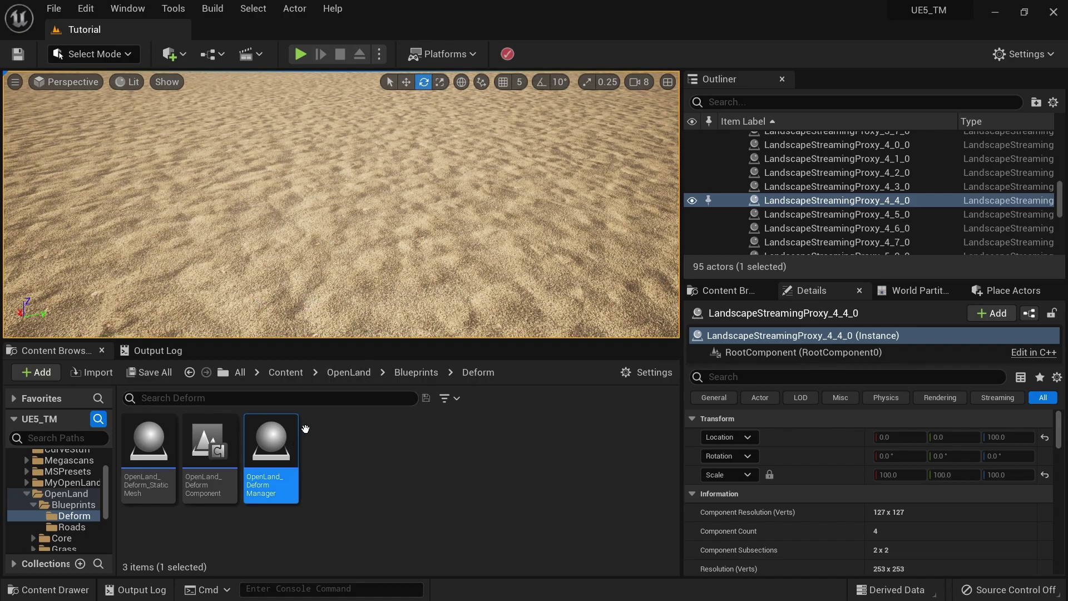
Run the OpenLand Megascan Texture Selector editor utility widget from the OpenLand/Widgets folder.
left_click(349, 372)
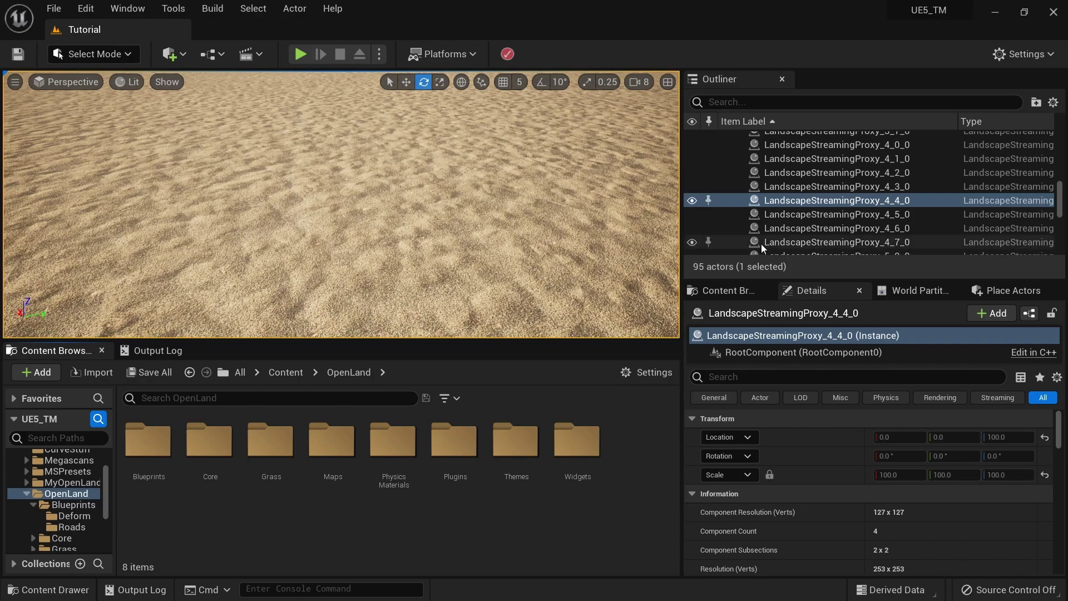
double_click(576, 441)
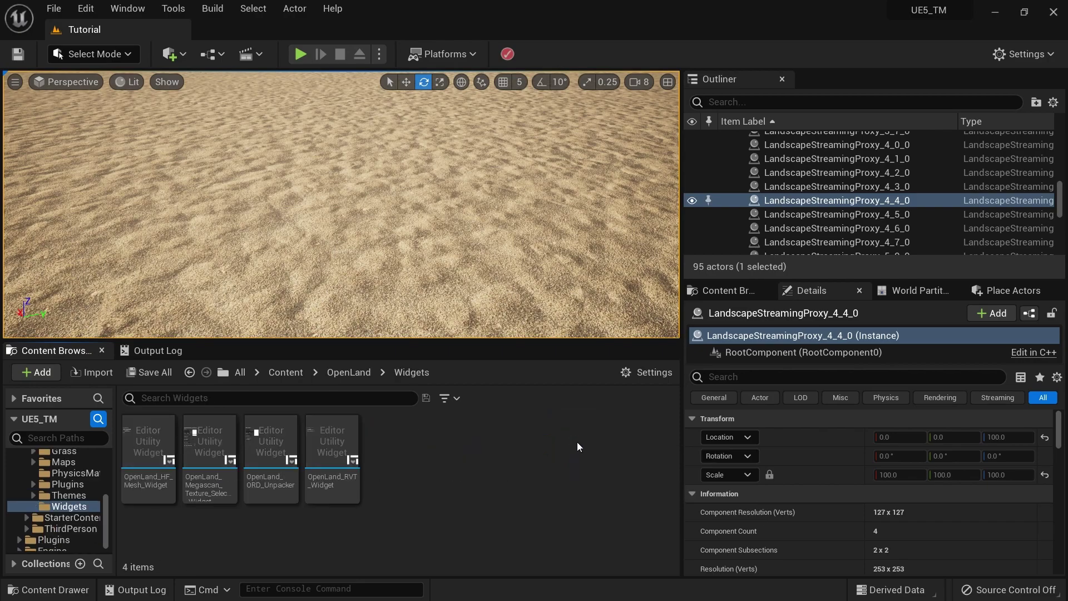
right_click(210, 487)
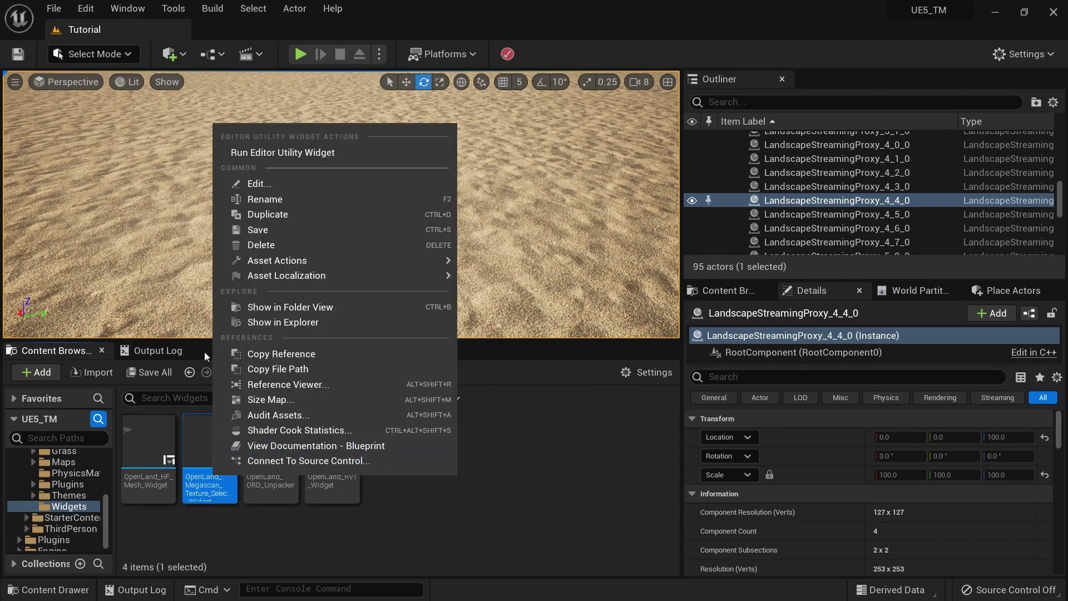
left_click(286, 155)
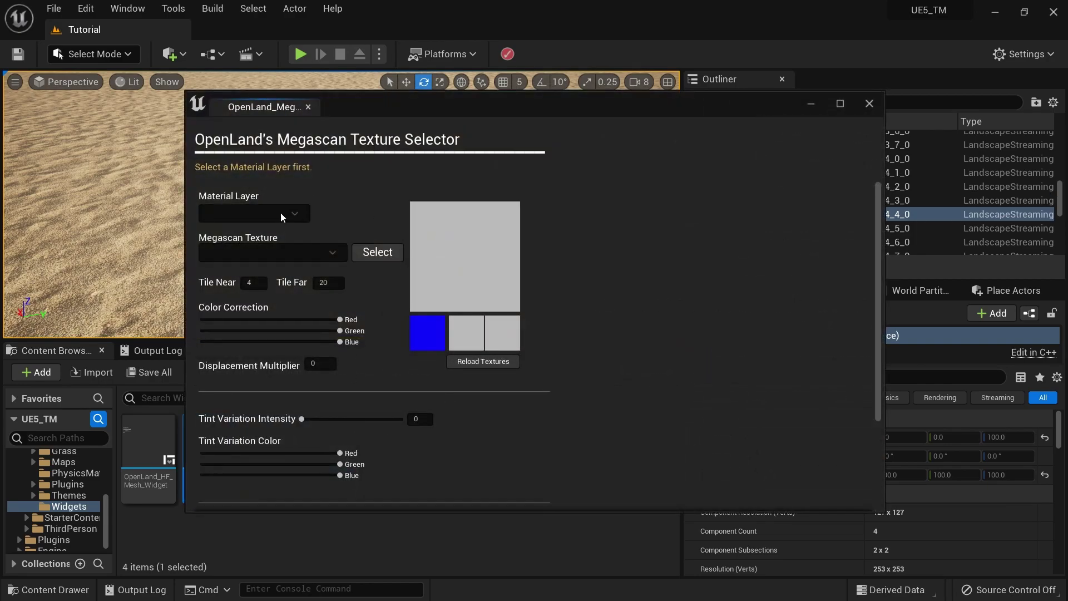
Choose the Sand material layer with the Baseball_Dirt_Field_vidpehm Megascan texture and reload the textures.
left_click(281, 212)
left_click(243, 301)
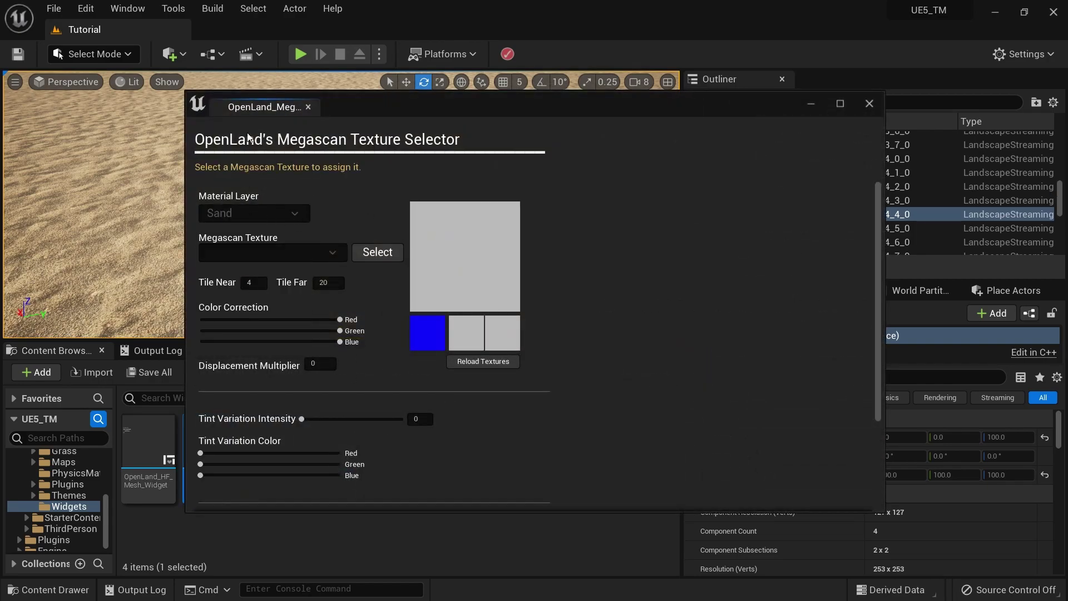
left_click(321, 254)
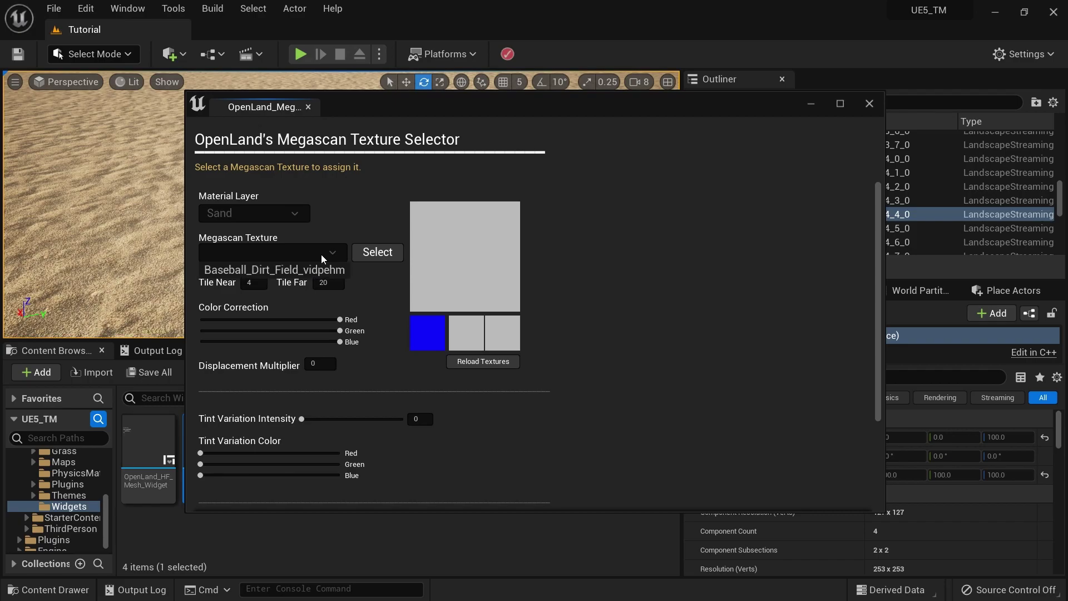
left_click(283, 271)
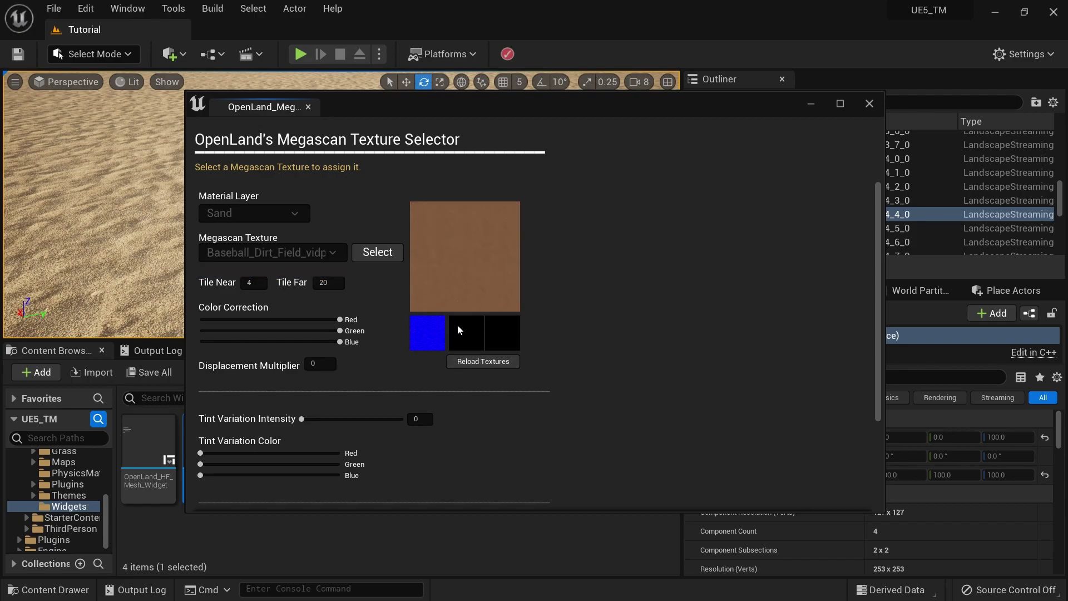
left_click(481, 366)
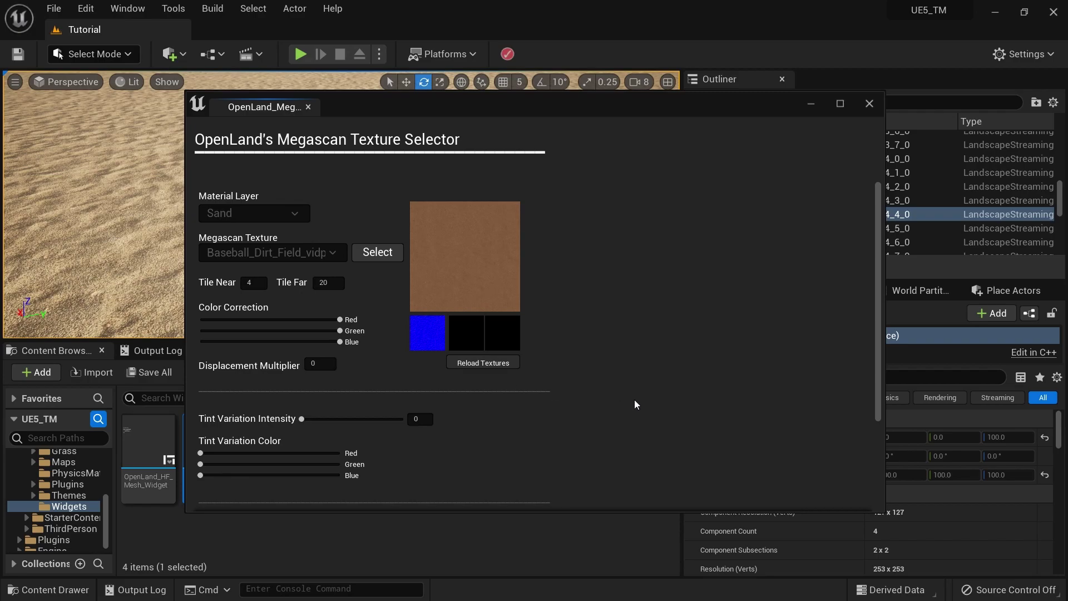
Apply the chosen Megascan texture to the landscape's Sand layer and close the texture selector.
left_click(392, 256)
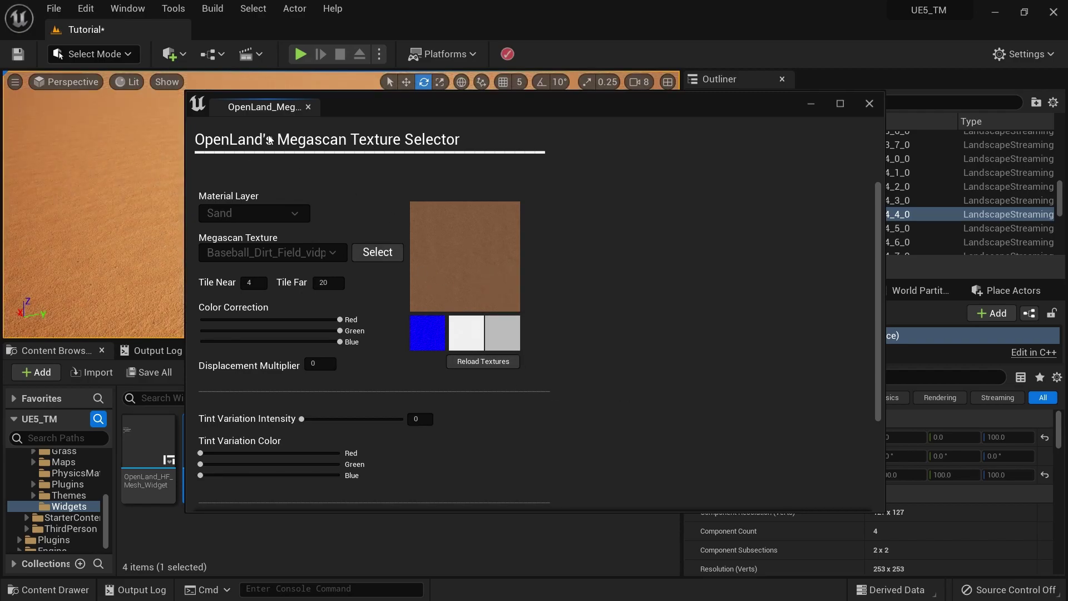
left_click(869, 104)
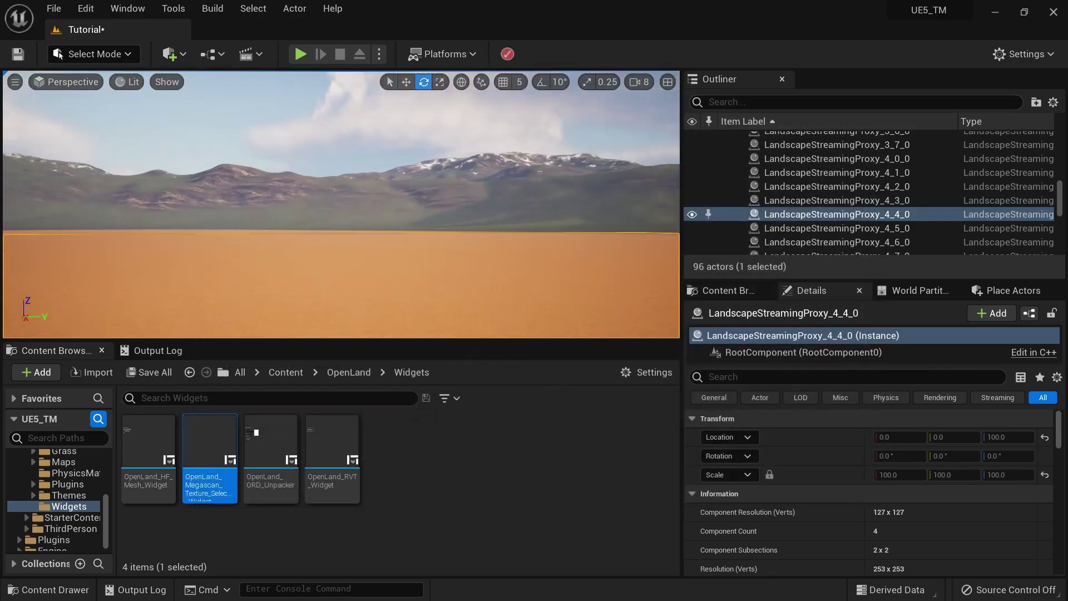
Play the level from the sand area, run the character around in full screen to check the deformation trails, and stop playing.
right_click_drag(341, 205, 366, 219)
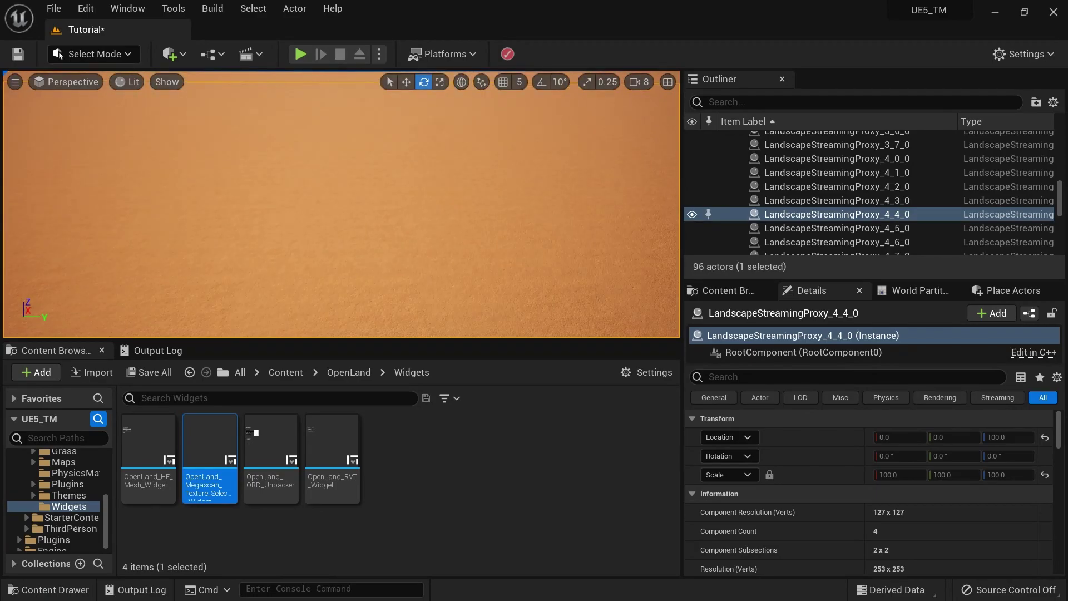
key("alt+p")
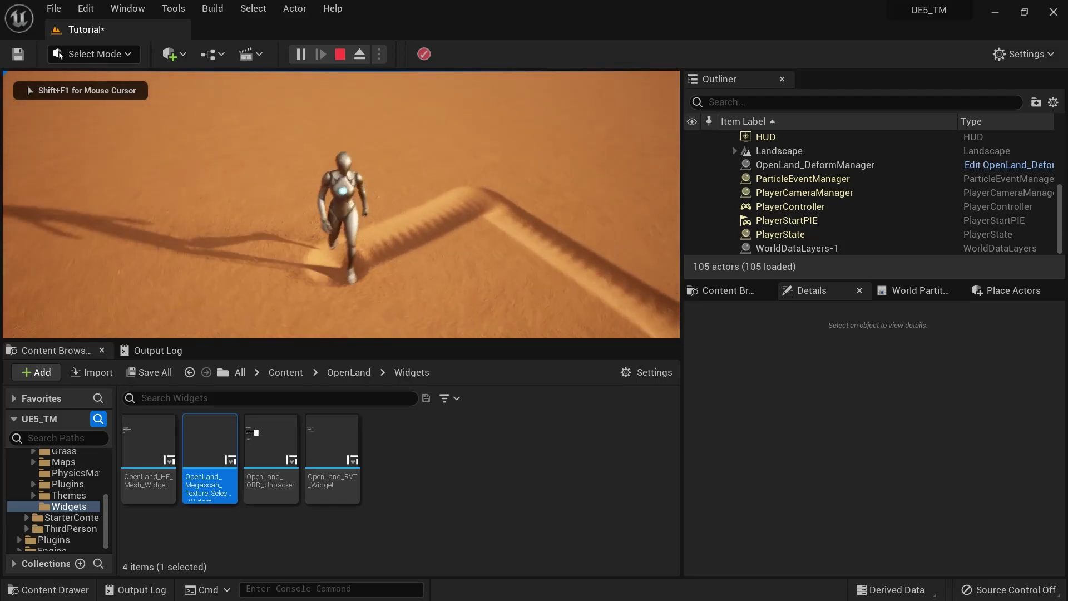
key("d")
key("s")
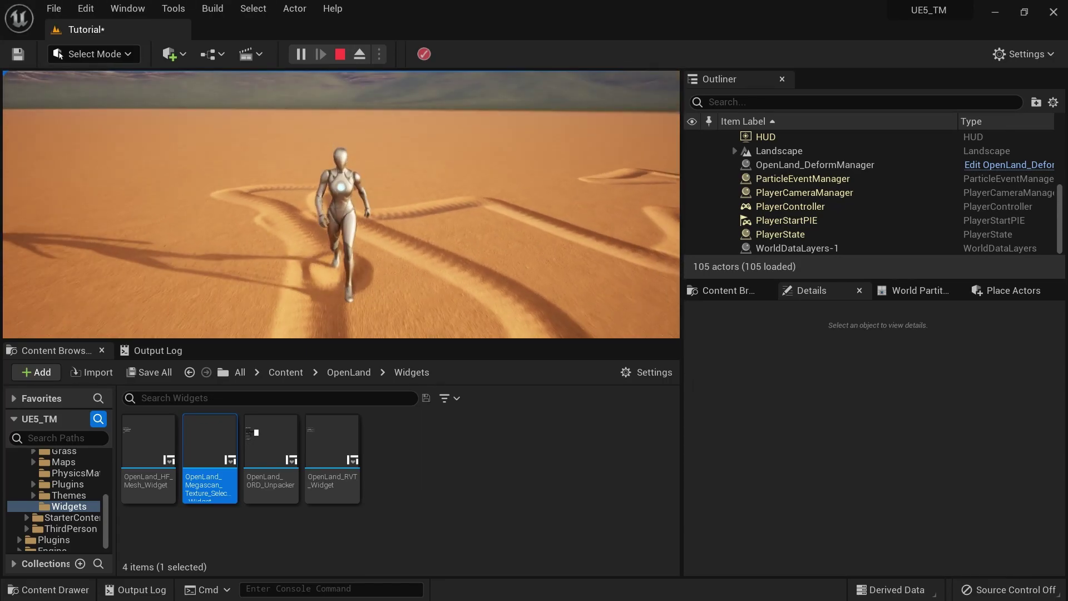
key("F11")
left_click(264, 151)
key("w")
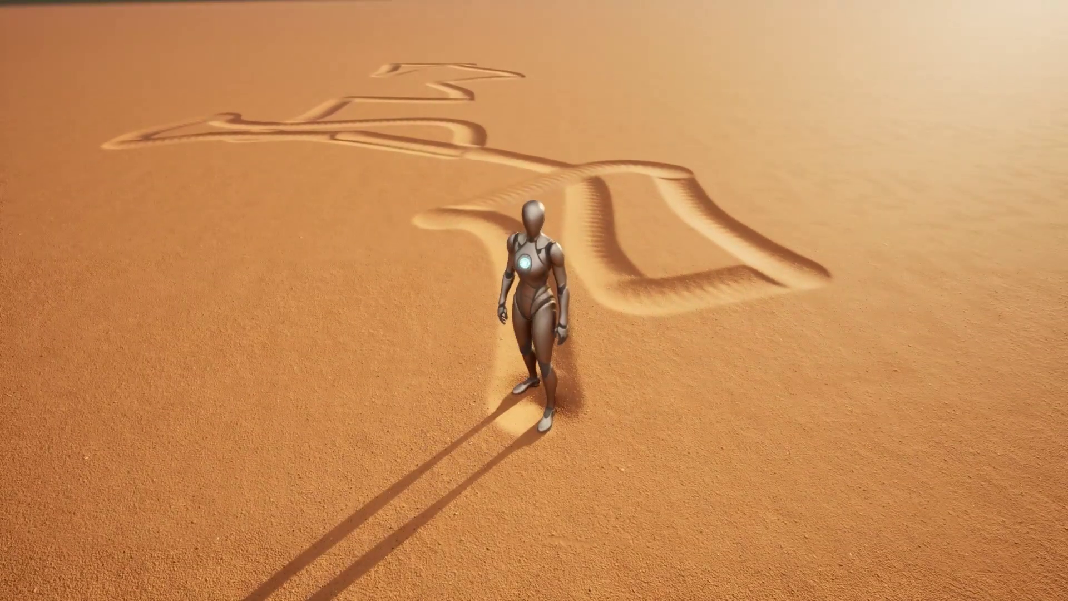
key("a")
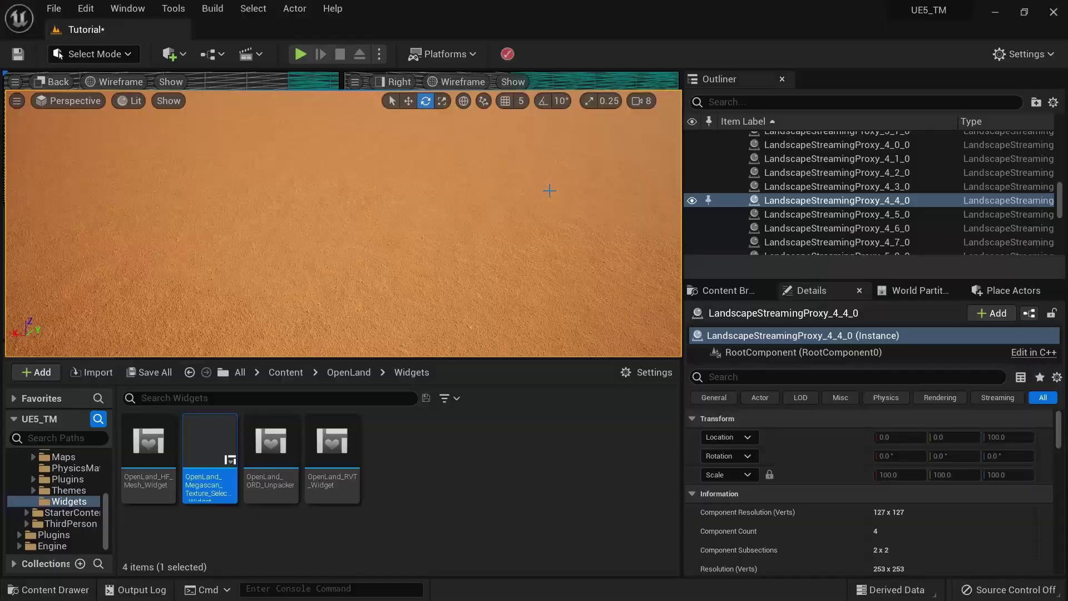
key("F11")
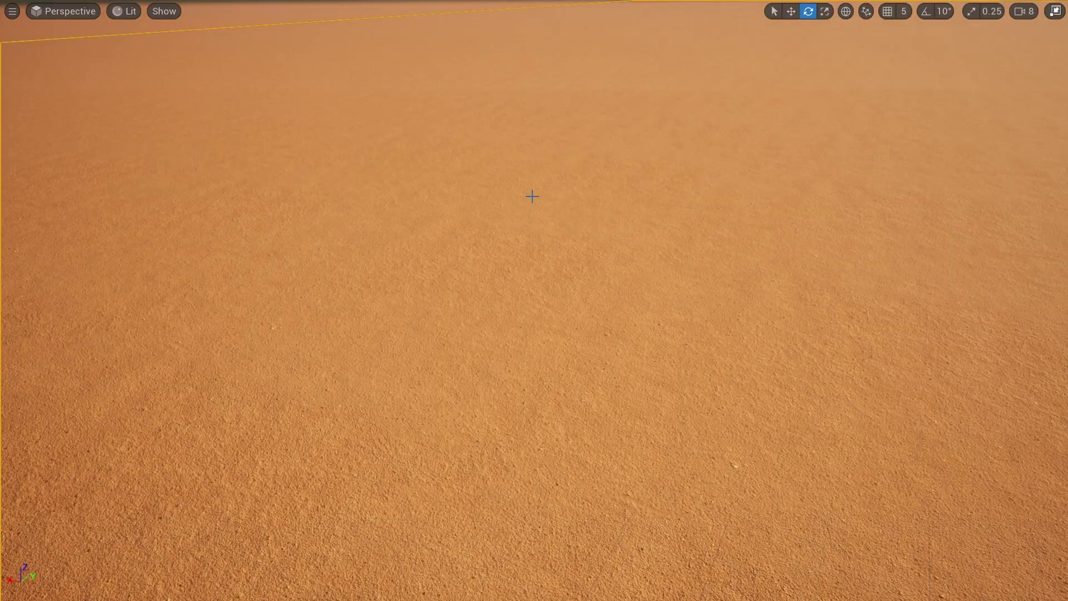
key("F11")
Turn off Follow Player Character for the OpenLand_DeformManager actor.
scroll(821, 194, "up", 15)
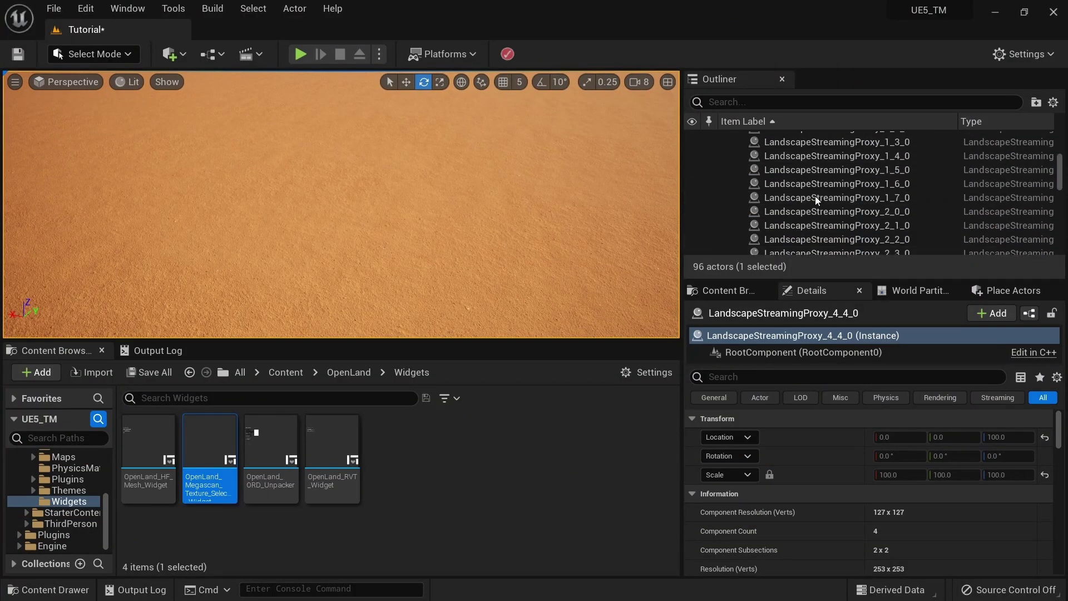
left_click(735, 194)
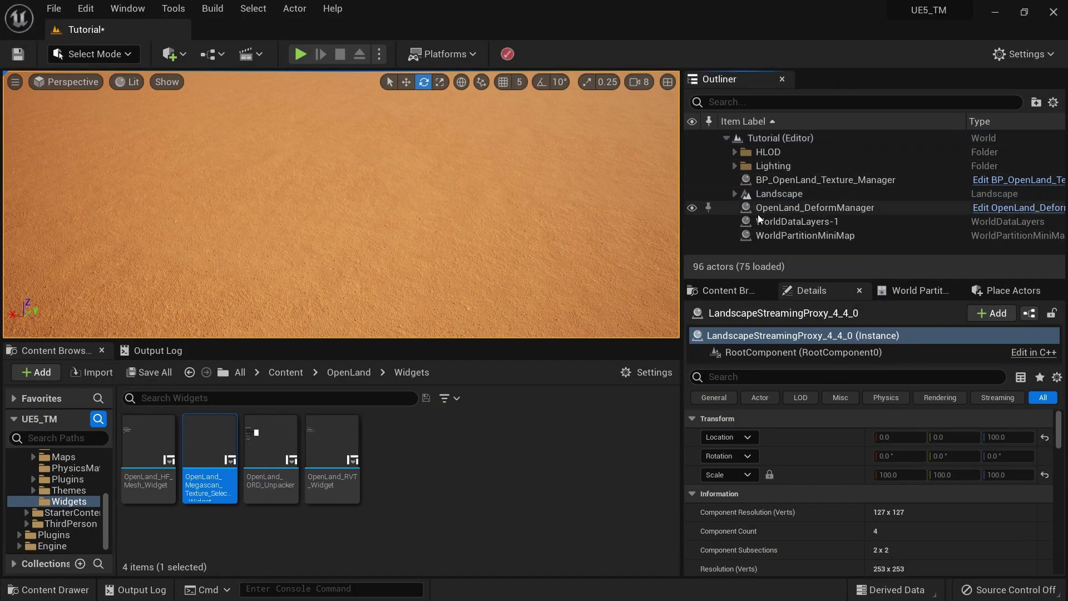
left_click(795, 209)
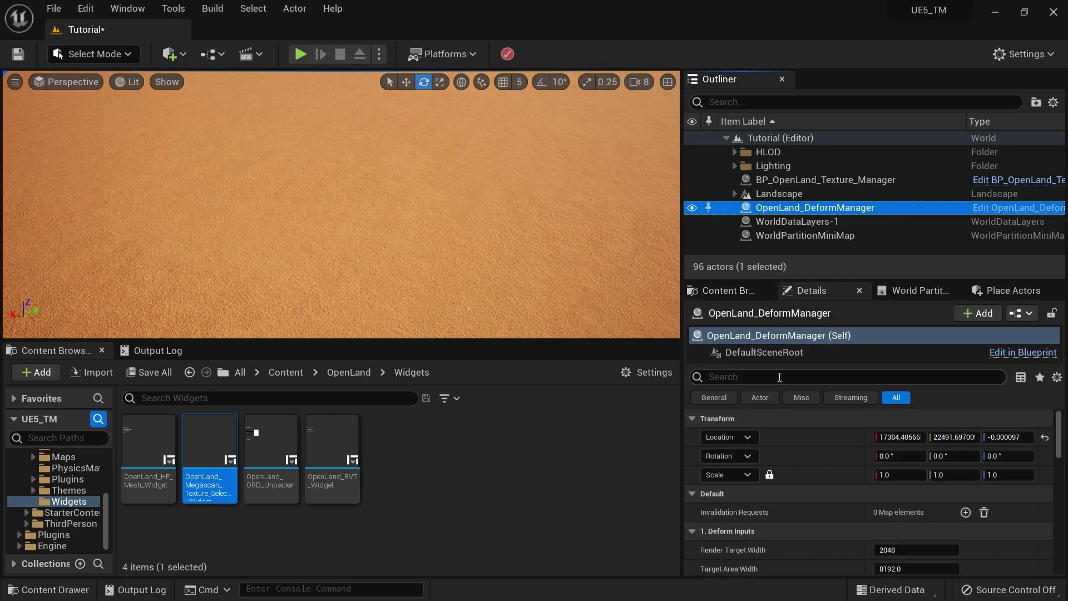
scroll(806, 422, "down", 2)
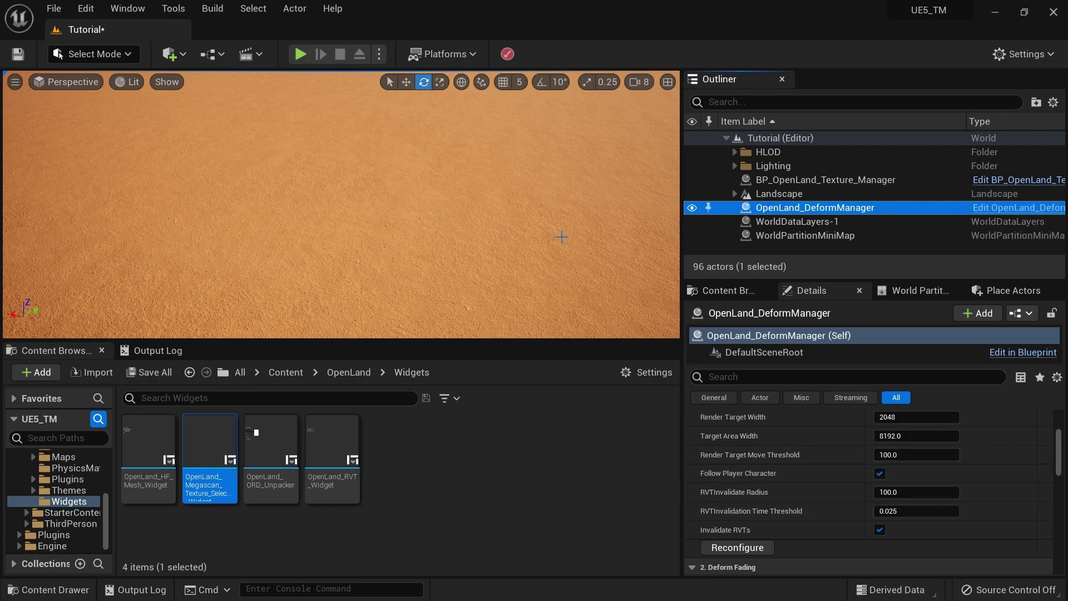
left_click(879, 474)
Play the level from the sand area to test the surface without player following, and stop playing.
right_click_drag(339, 182, 340, 170)
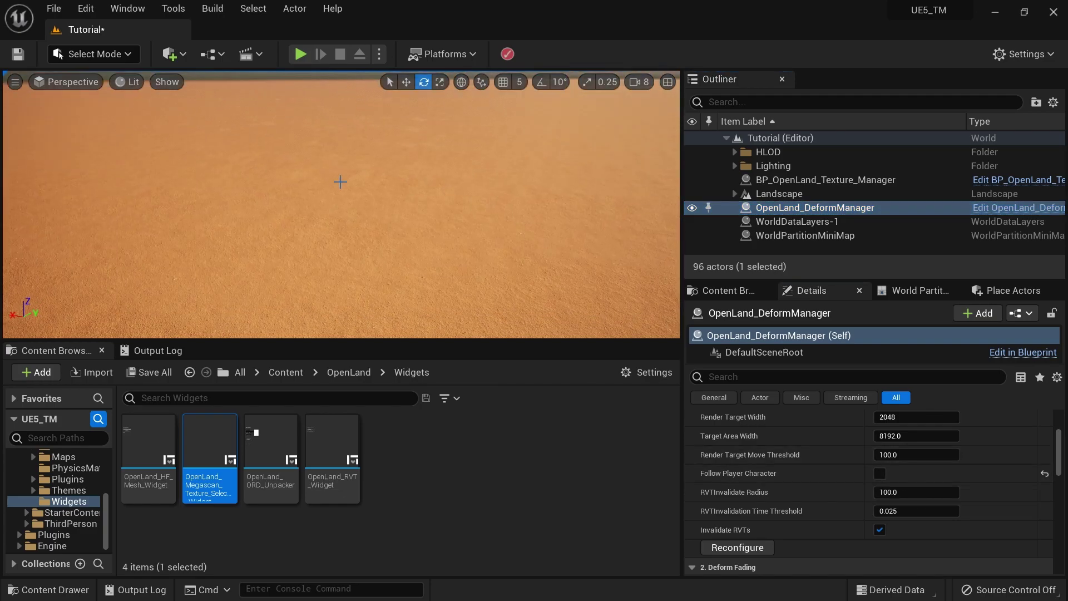
key("alt+p")
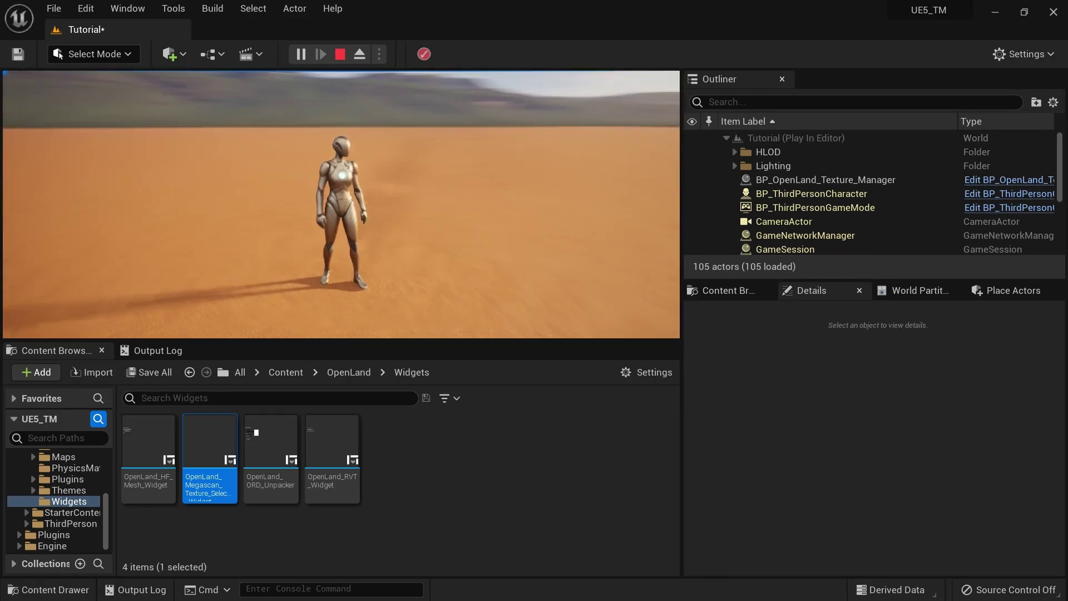
key("Escape")
Open the BP_ThirdPersonCharacter blueprint from the ThirdPerson/Blueprints content folder.
left_click(276, 371)
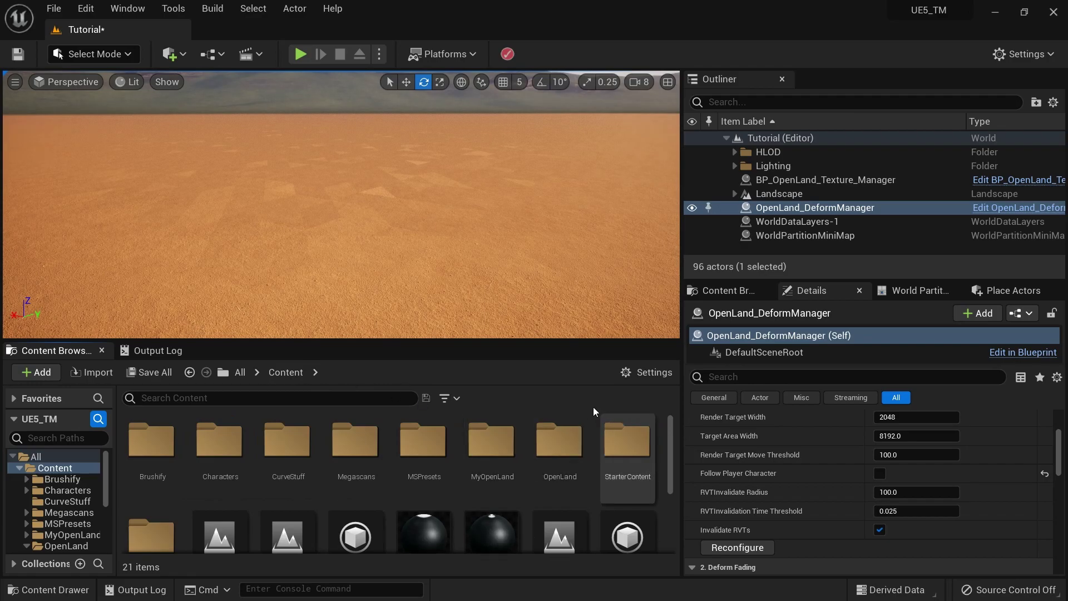
left_click_drag(533, 342, 534, 267)
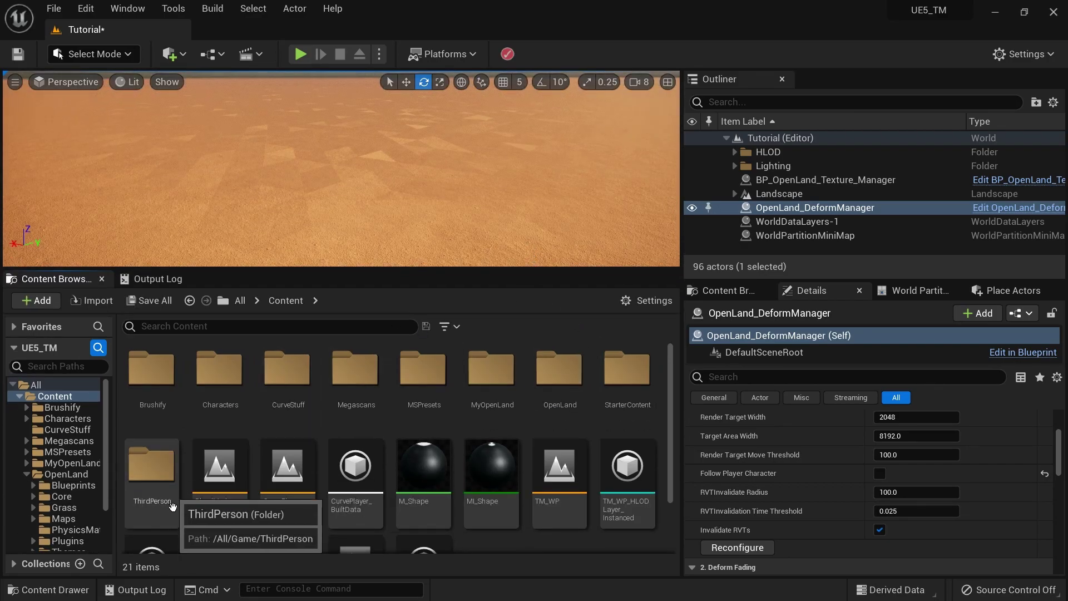
double_click(166, 478)
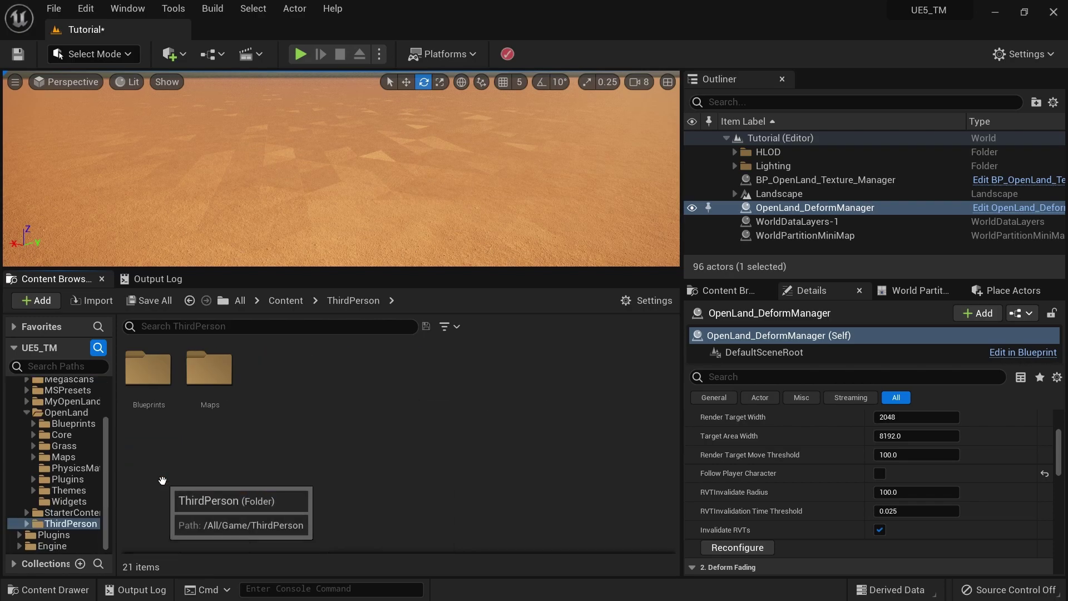
double_click(149, 378)
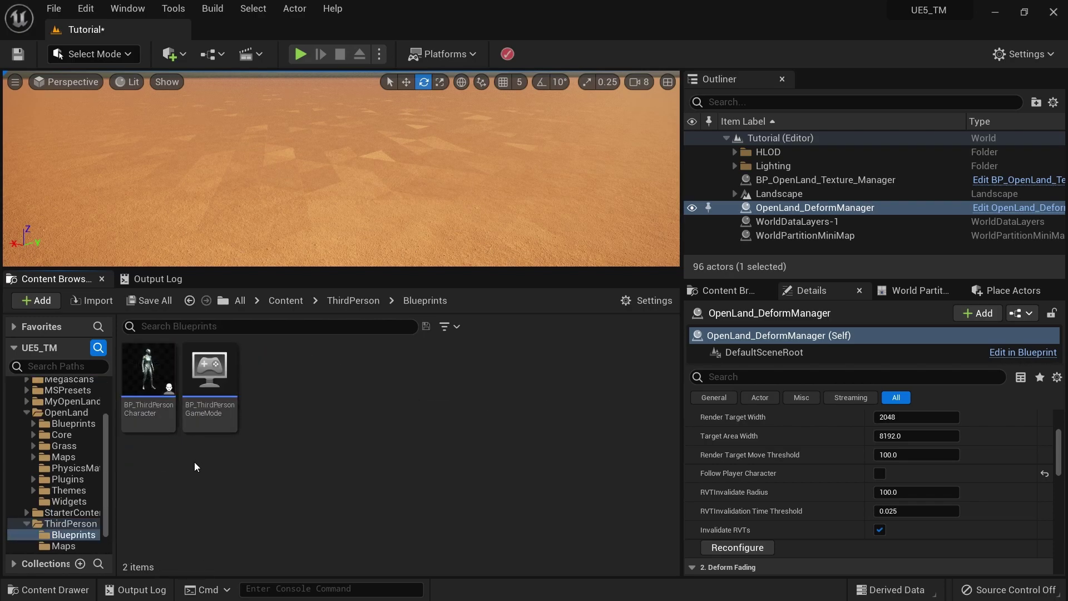
left_click(147, 381)
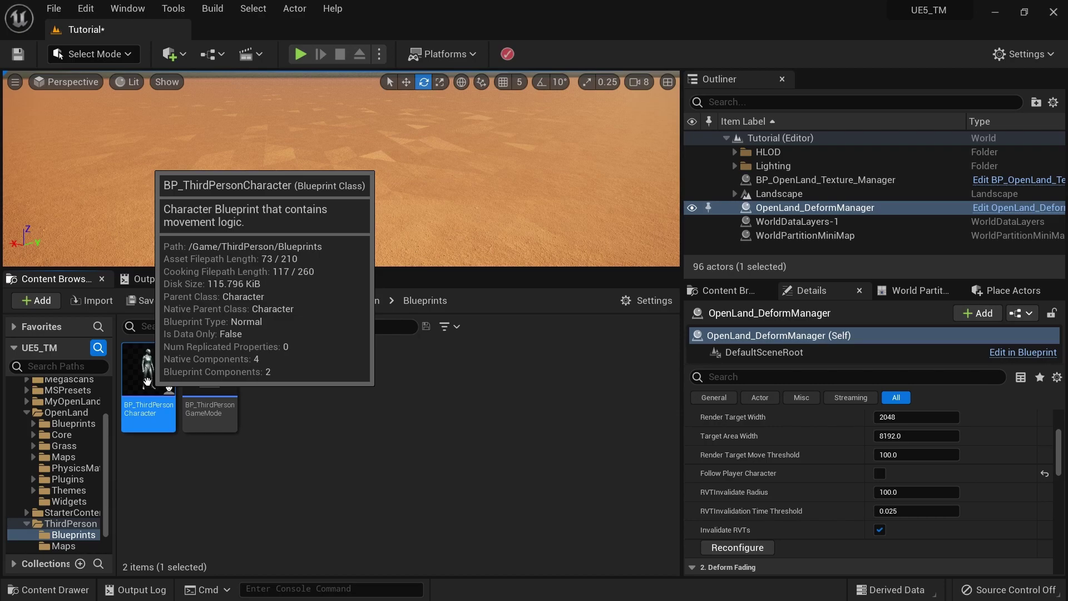
double_click(147, 381)
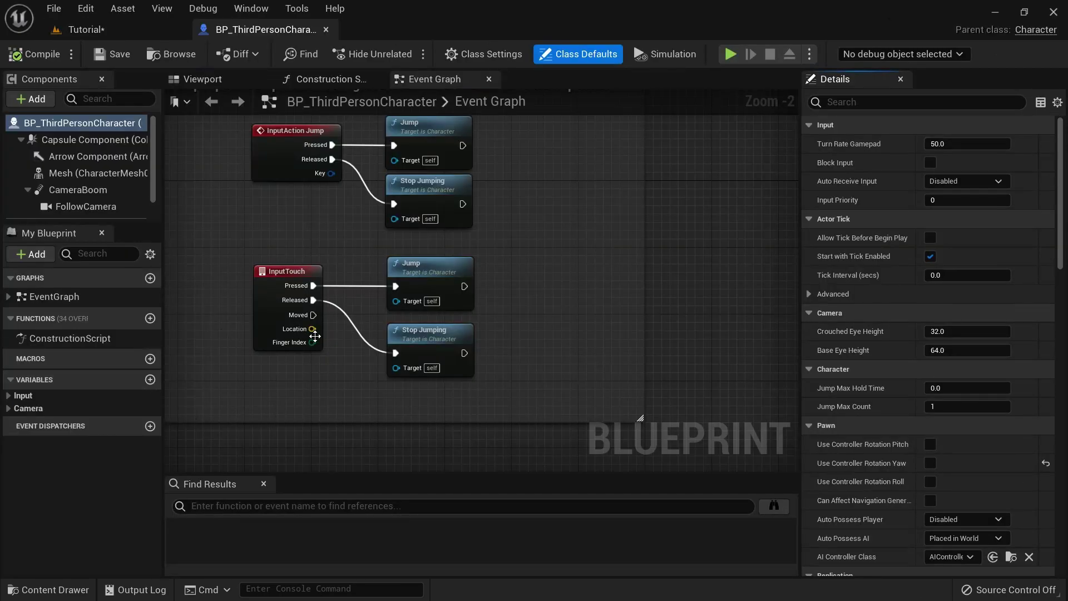
Select the character's Mesh component and show the character's legs and feet in the blueprint's 3D preview.
scroll(313, 332, "down", 5)
scroll(314, 332, "up", 2)
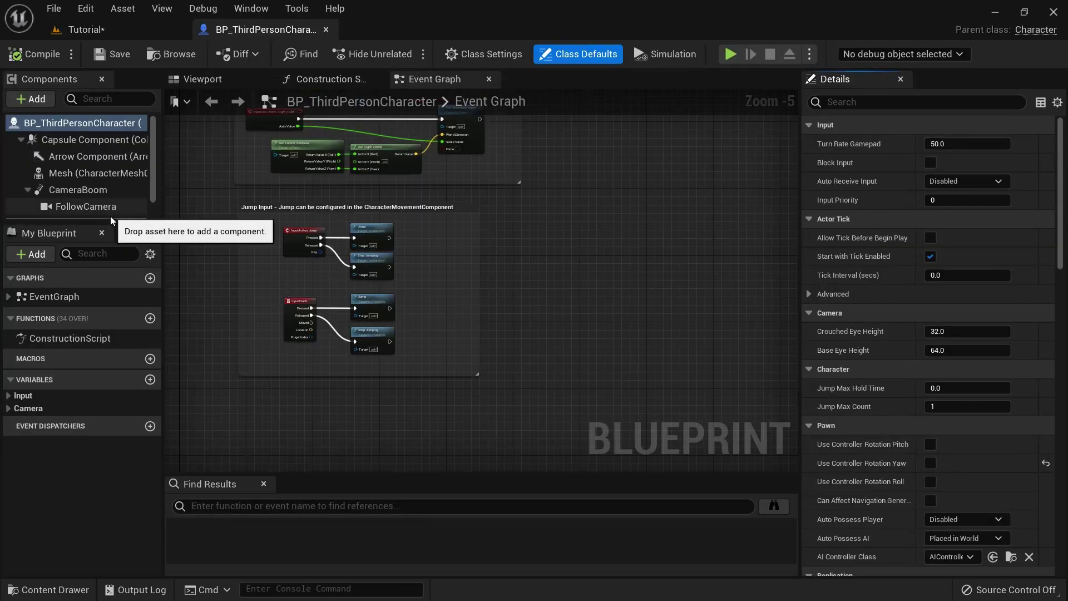
scroll(137, 175, "down", 1)
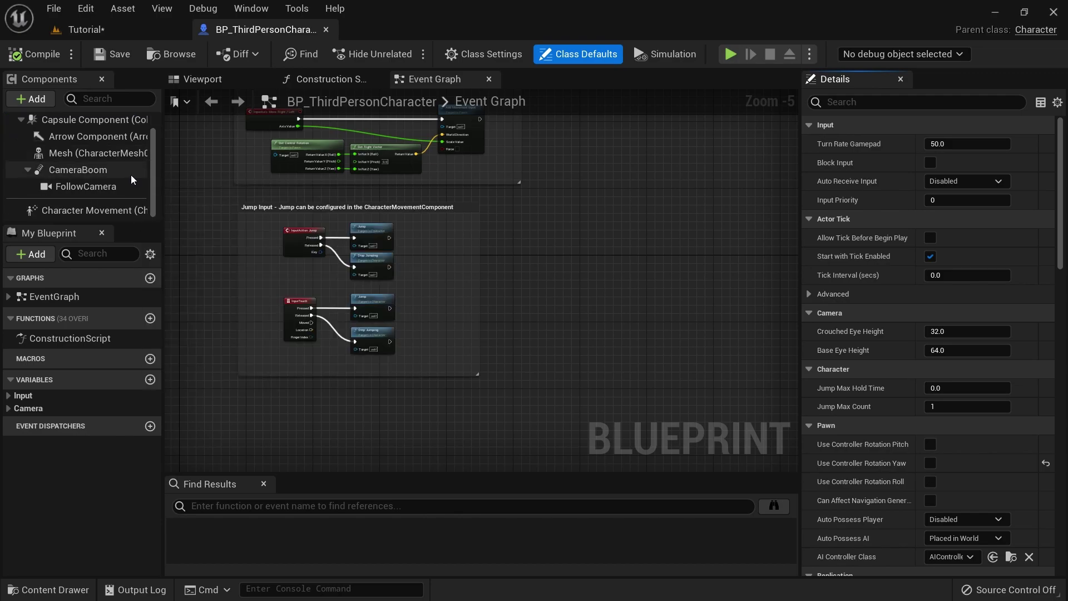
left_click(128, 153)
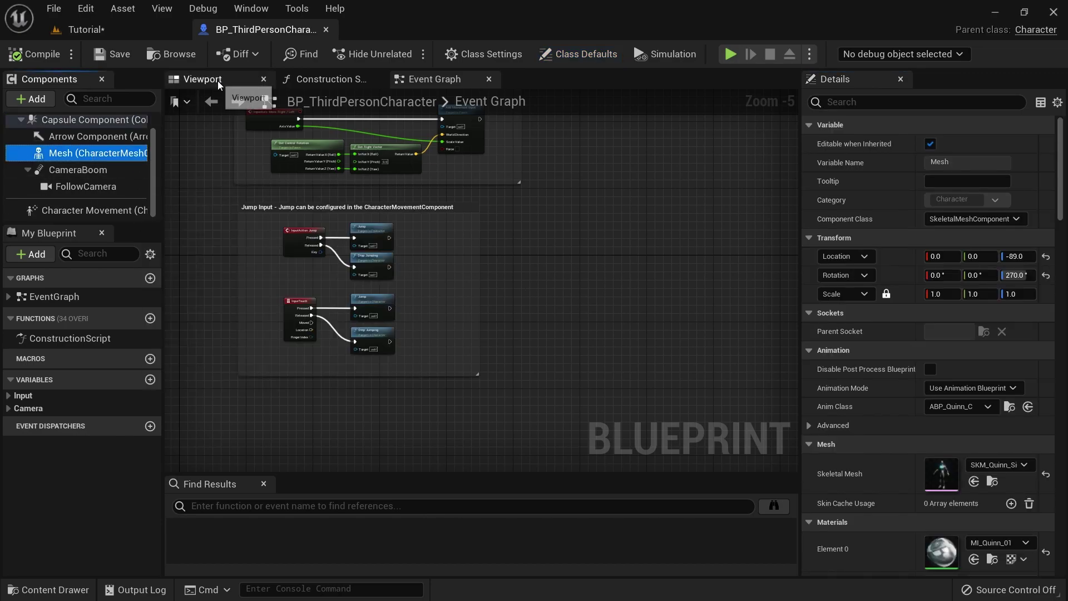
left_click(203, 79)
scroll(518, 312, "up", 3)
scroll(460, 416, "down", 3)
mouse_move(454, 405)
left_mouse_down()
mouse_move(501, 362)
mouse_move(468, 393)
left_mouse_up()
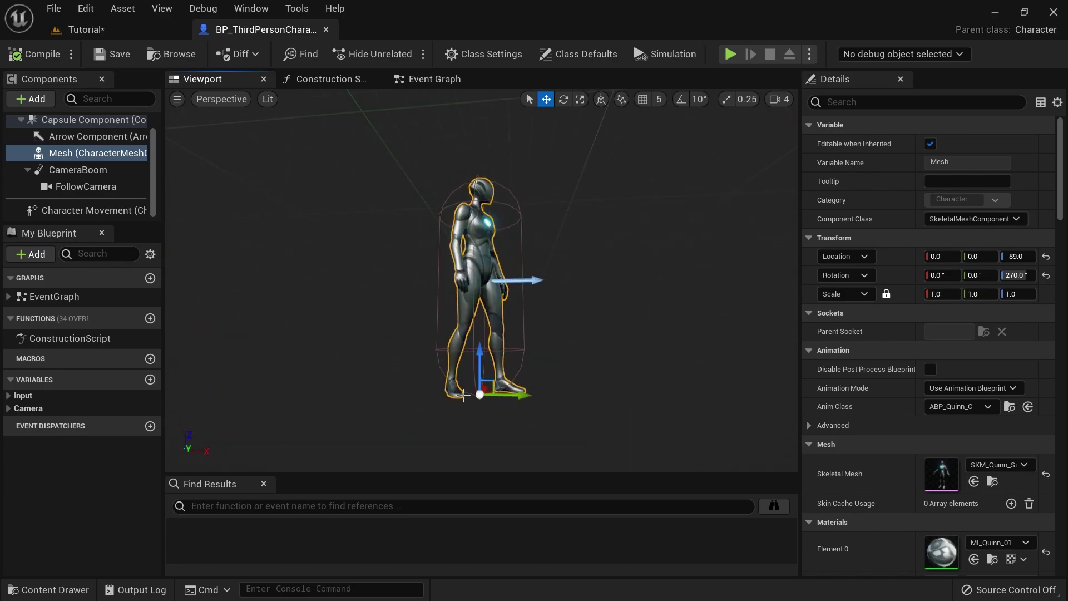
scroll(499, 424, "down", 5)
scroll(499, 425, "up", 5)
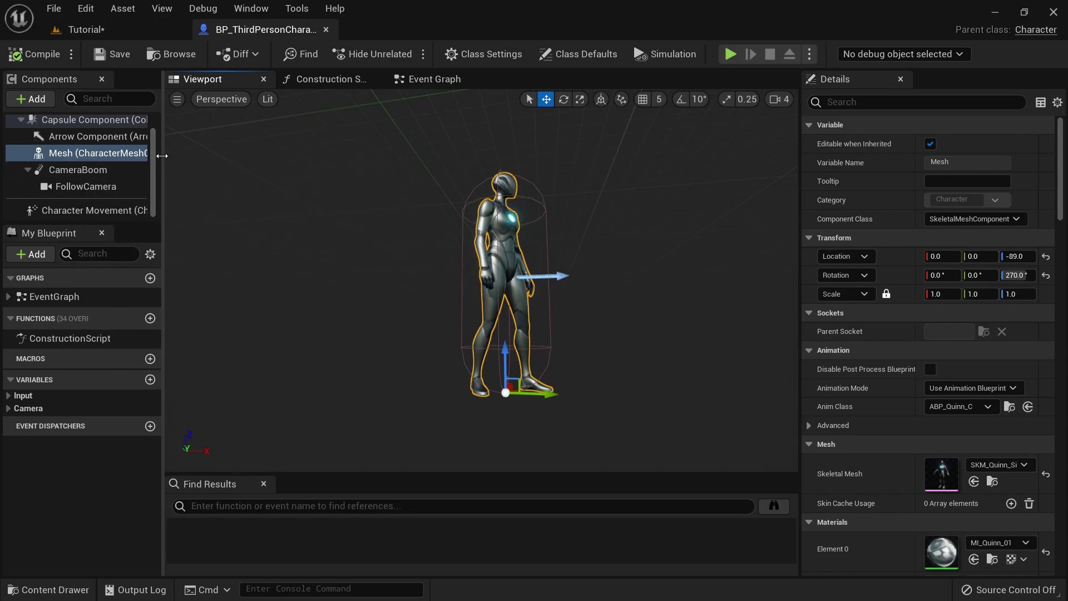
Add two Open Land Deform Components as children of the character's Mesh component.
left_click_drag(164, 161, 253, 161)
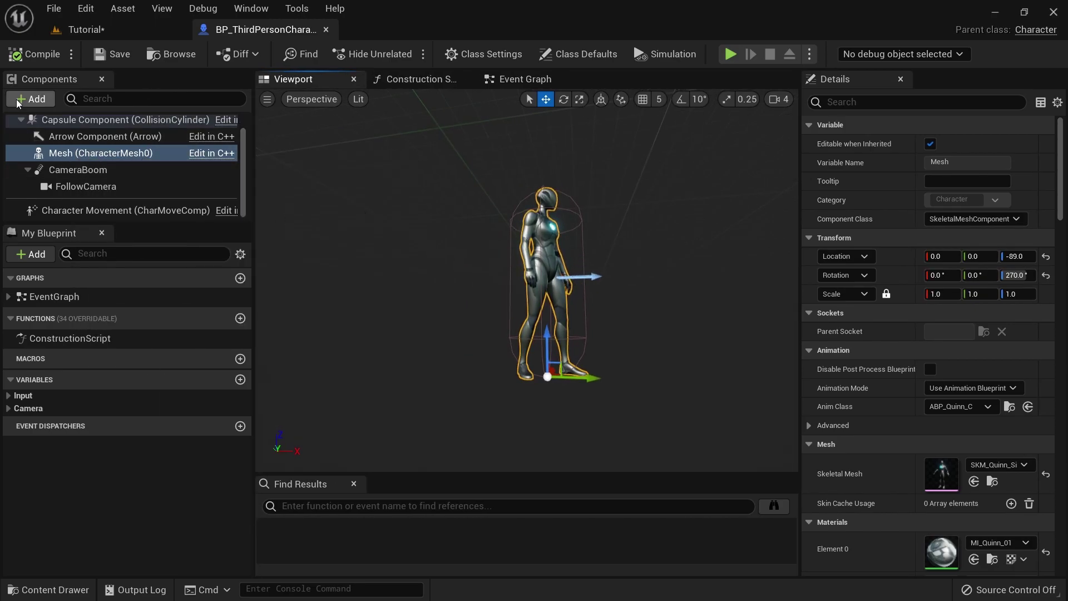
left_click(31, 102)
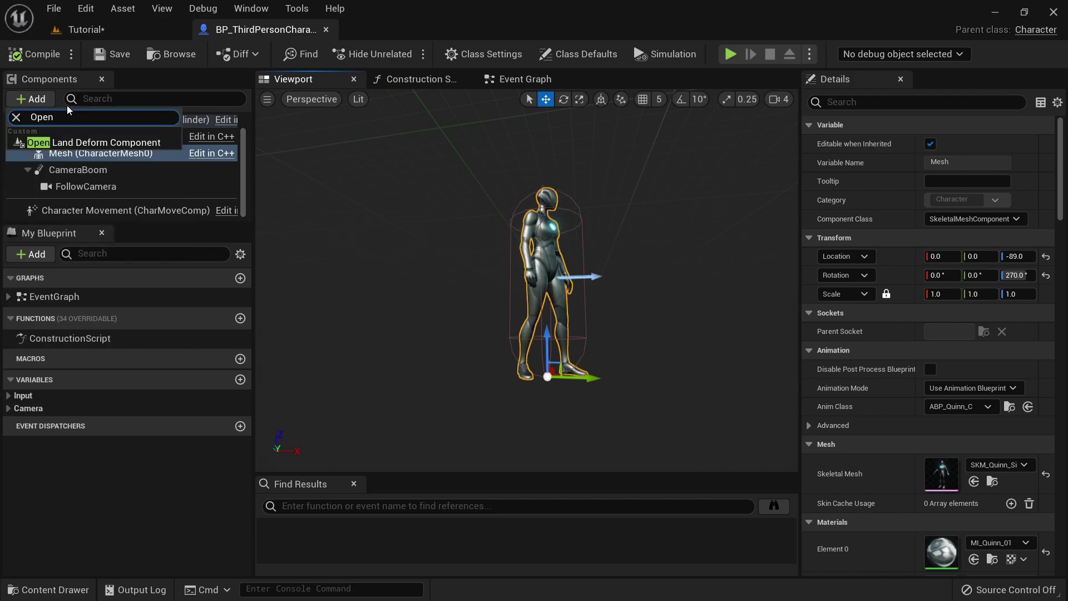
left_click(97, 146)
left_click(147, 173)
left_click(131, 139)
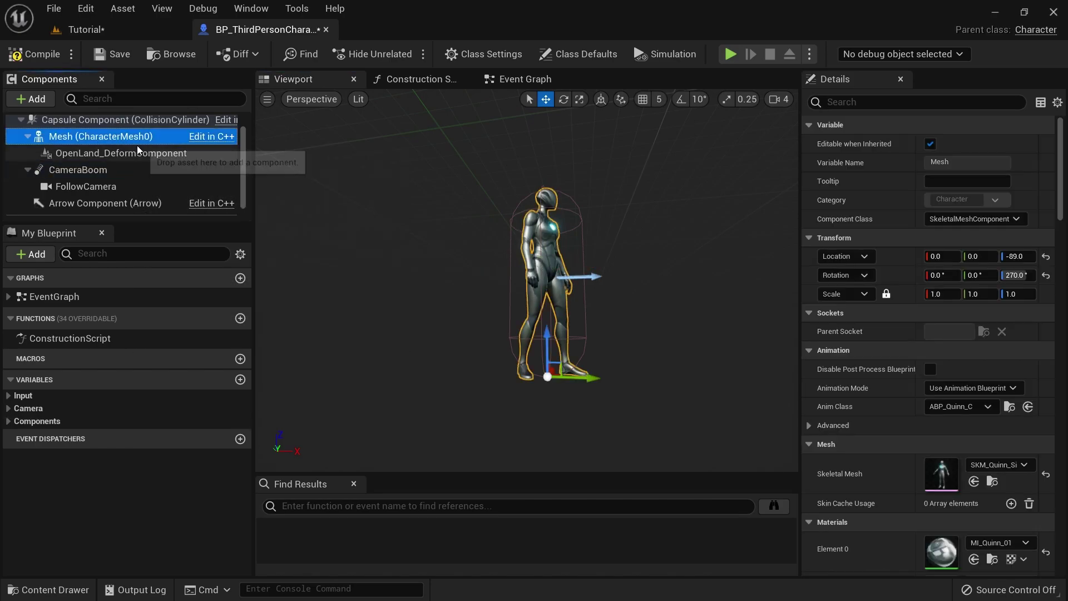
left_click(31, 98)
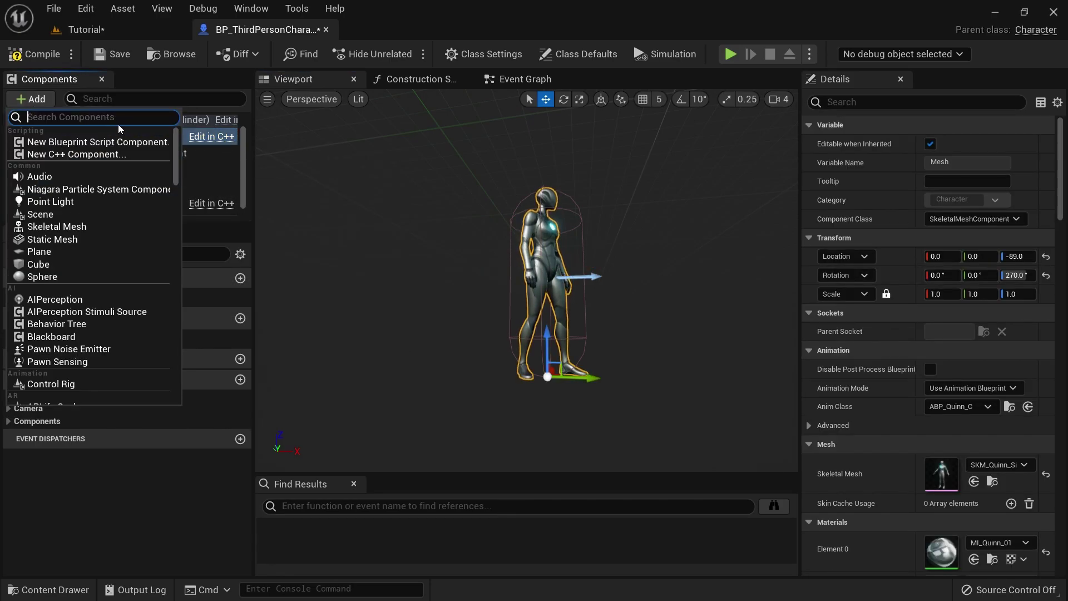
left_click(108, 143)
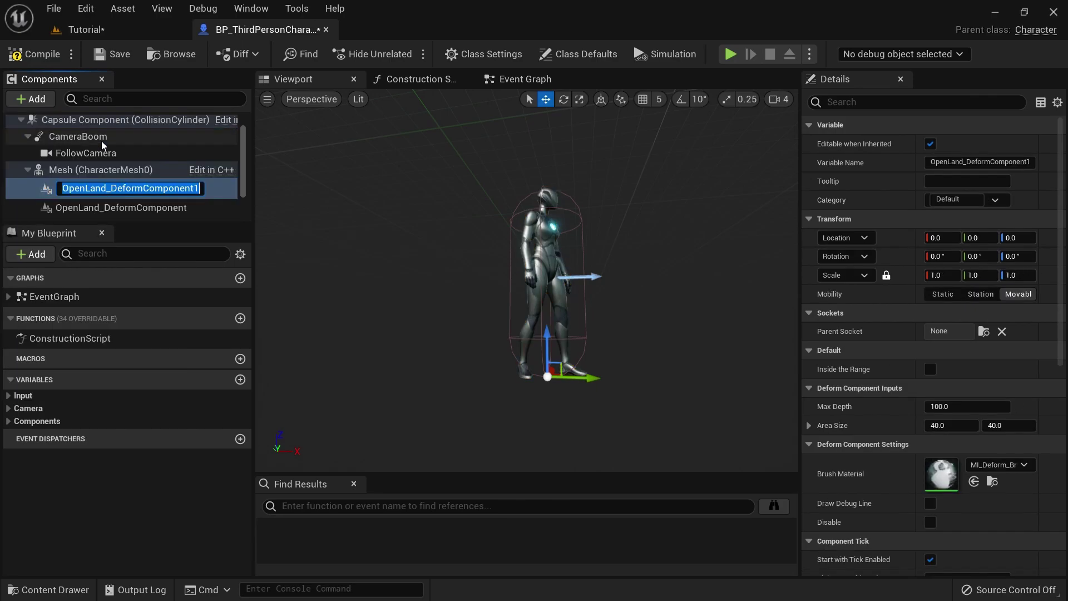
left_click(211, 203)
Attach OpenLand_DeformComponent1 to the foot_r bone as its parent socket.
left_click(143, 186)
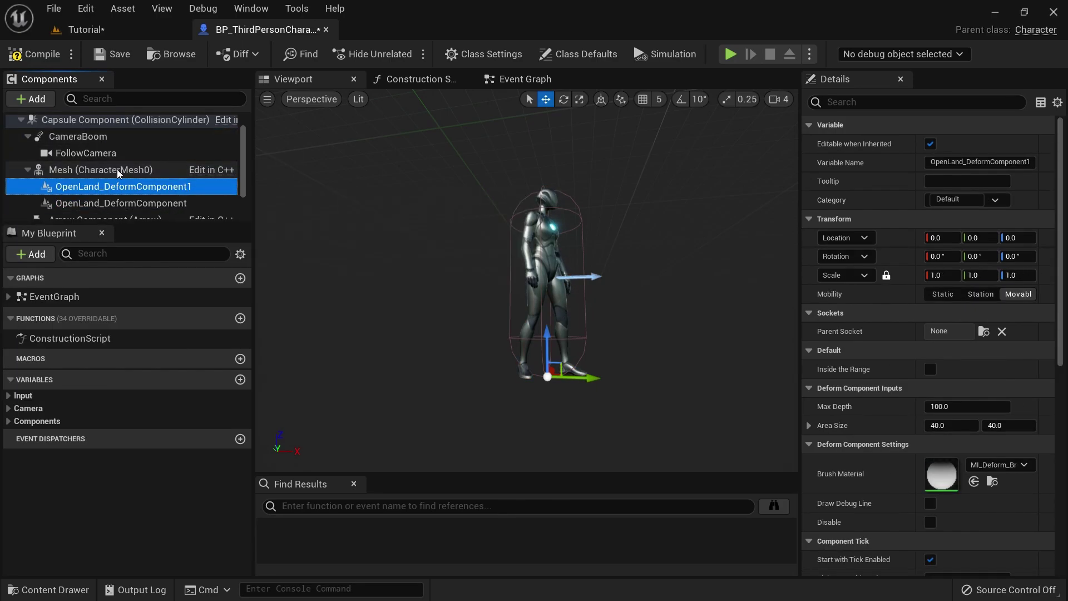
left_click(148, 204)
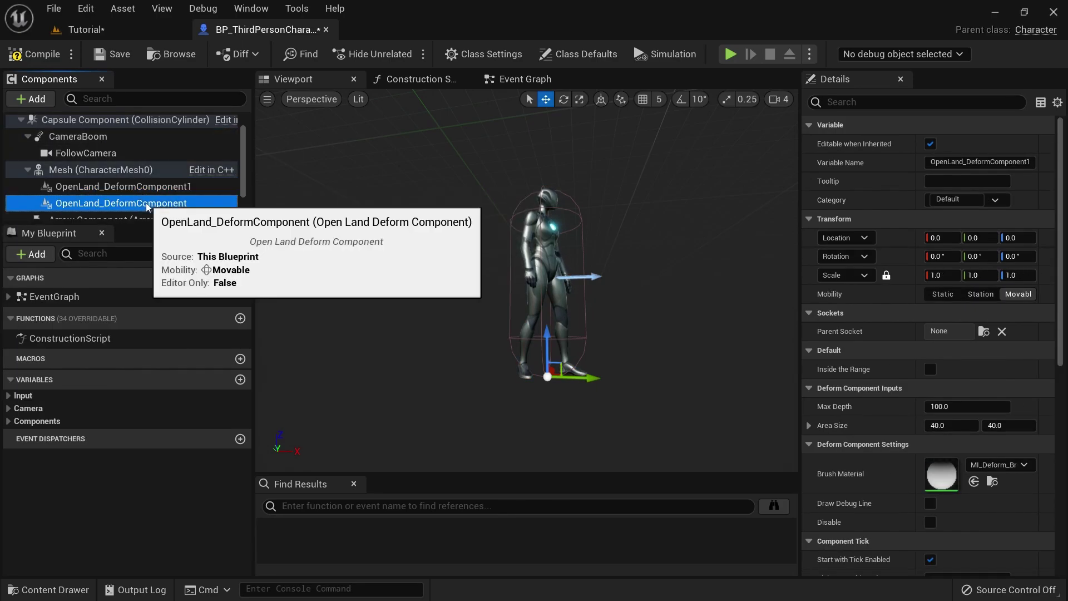
left_click(112, 186)
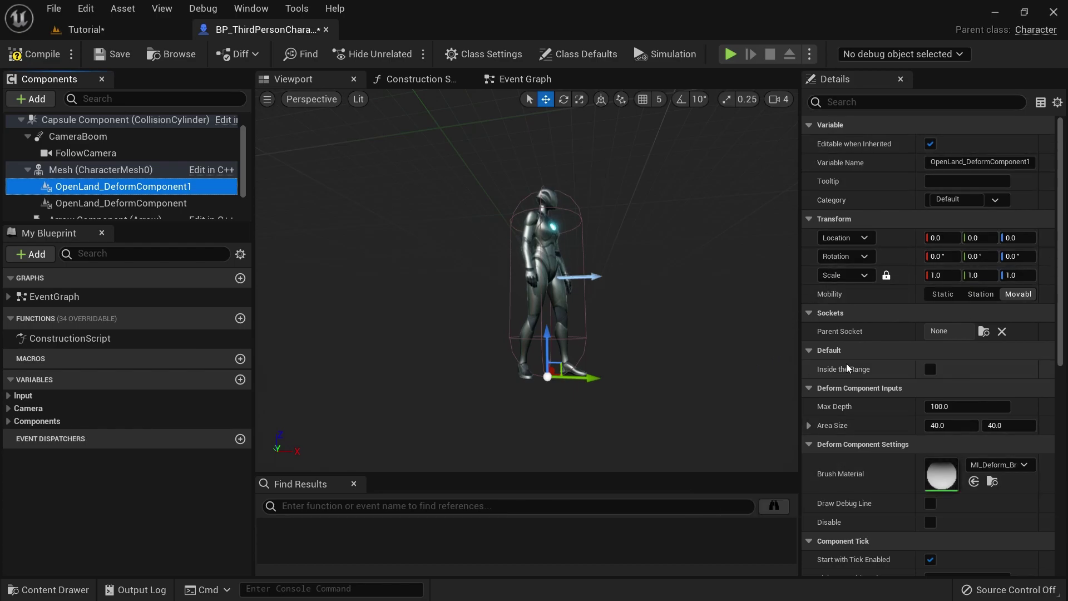
left_click(983, 332)
type("foo")
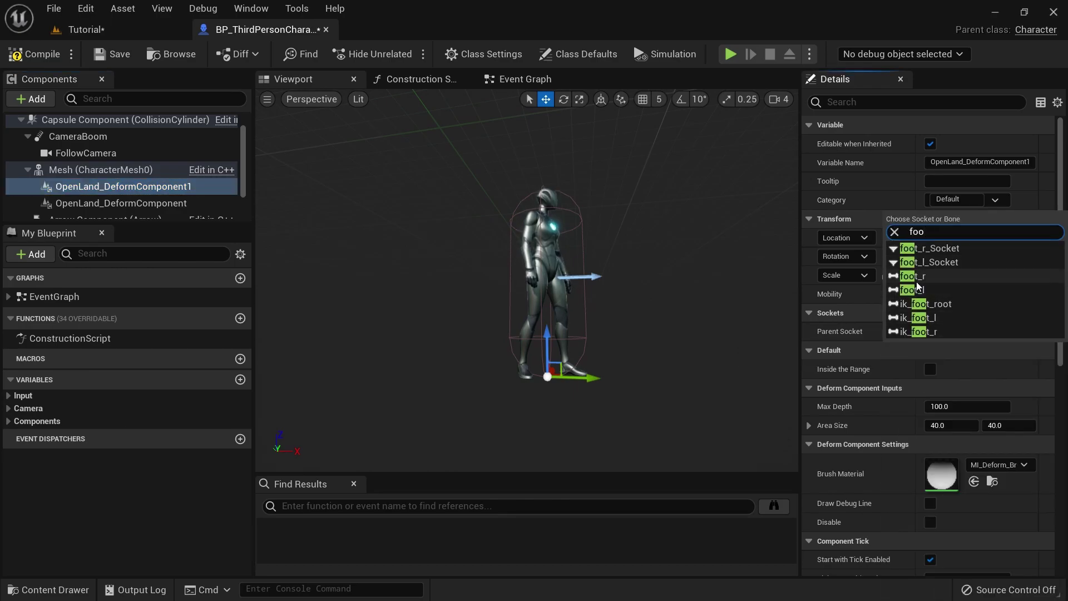
left_click(927, 279)
scroll(529, 357, "up", 5)
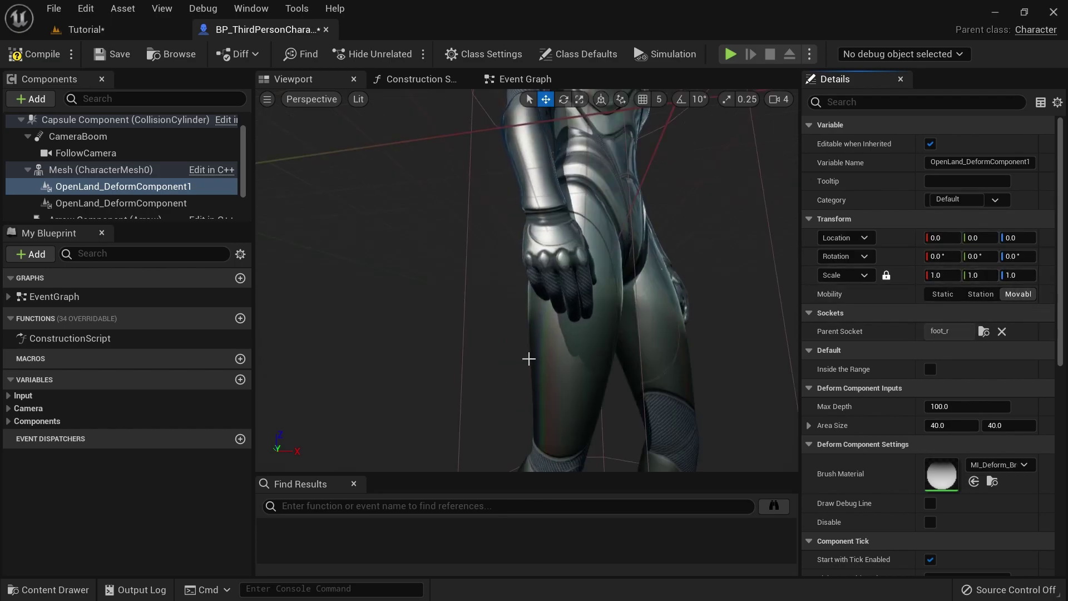
Move OpenLand_DeformComponent1 under the character's right foot, to about X 5.2, Y -7.24, Z 0.3.
mouse_move(479, 364)
right_mouse_down()
mouse_move(456, 395)
mouse_move(486, 379)
right_mouse_up()
scroll(456, 395, "down", 6)
key("f")
left_click_drag(487, 379, 520, 328, "alt")
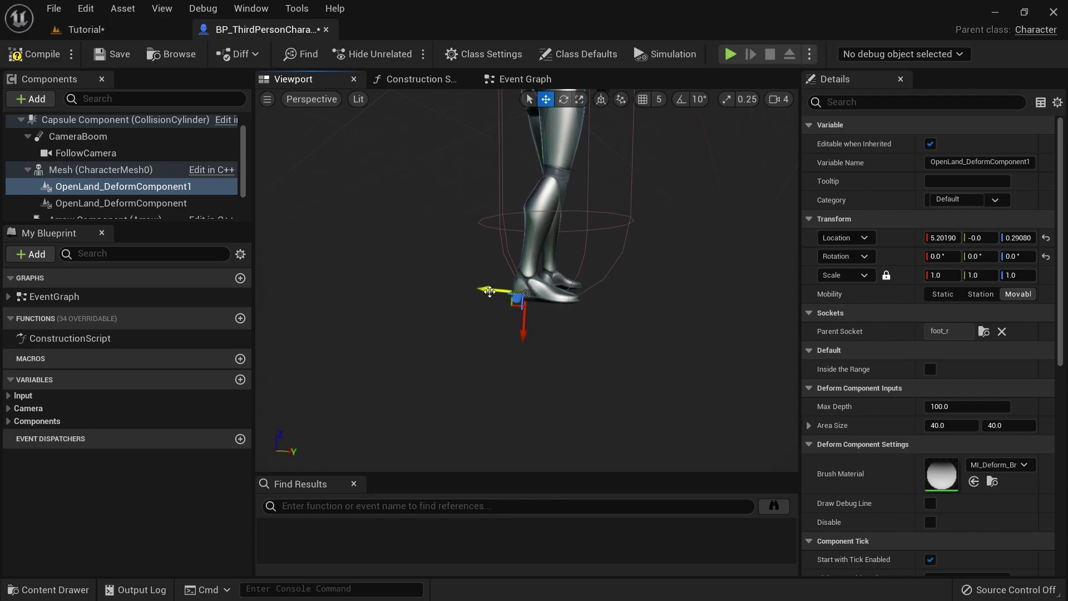
scroll(530, 306, "up", 5)
scroll(582, 337, "down", 5)
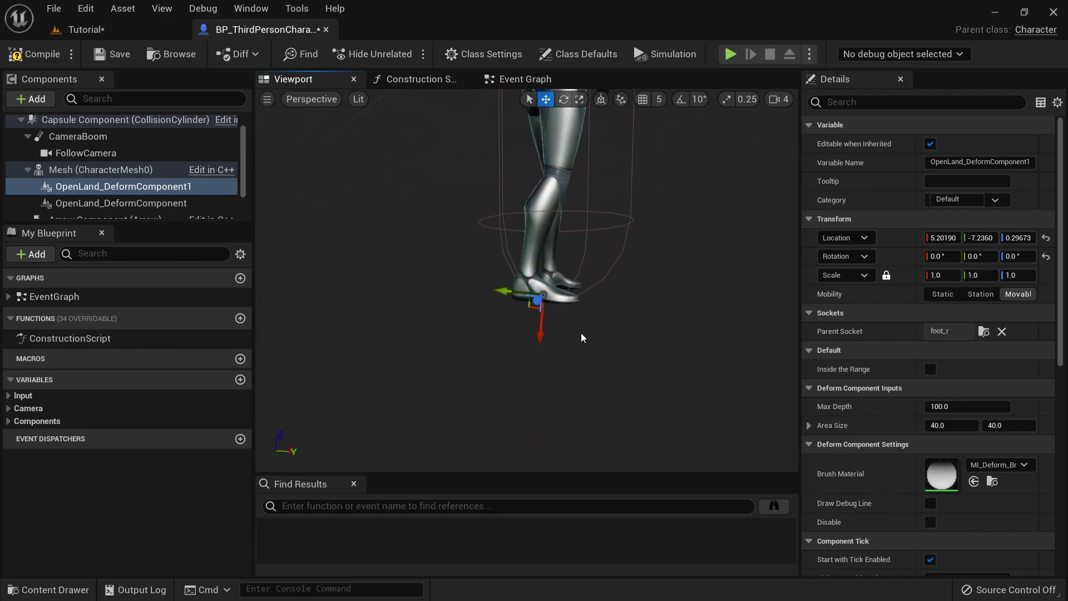
Attach OpenLand_DeformComponent to the foot_l bone as its parent socket.
left_click_drag(590, 328, 426, 354, "alt")
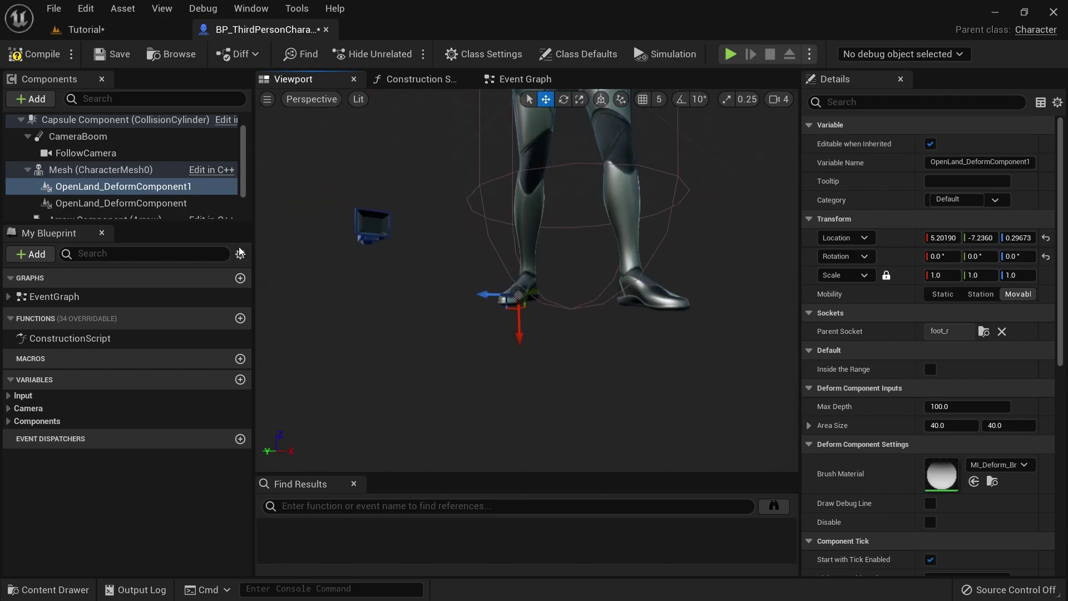
left_click(166, 203)
left_click(983, 332)
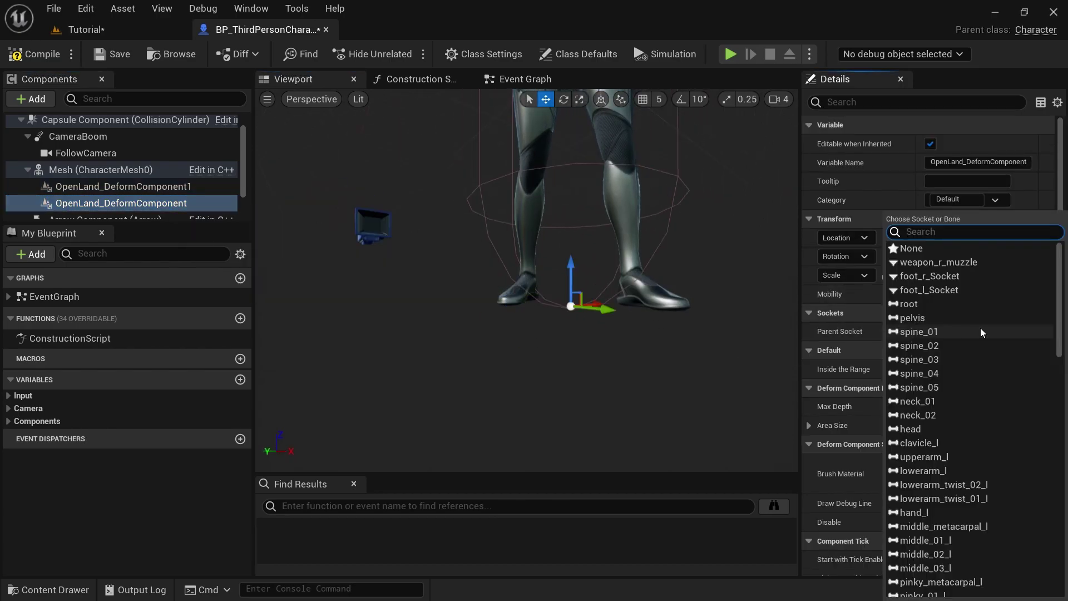
type("foot")
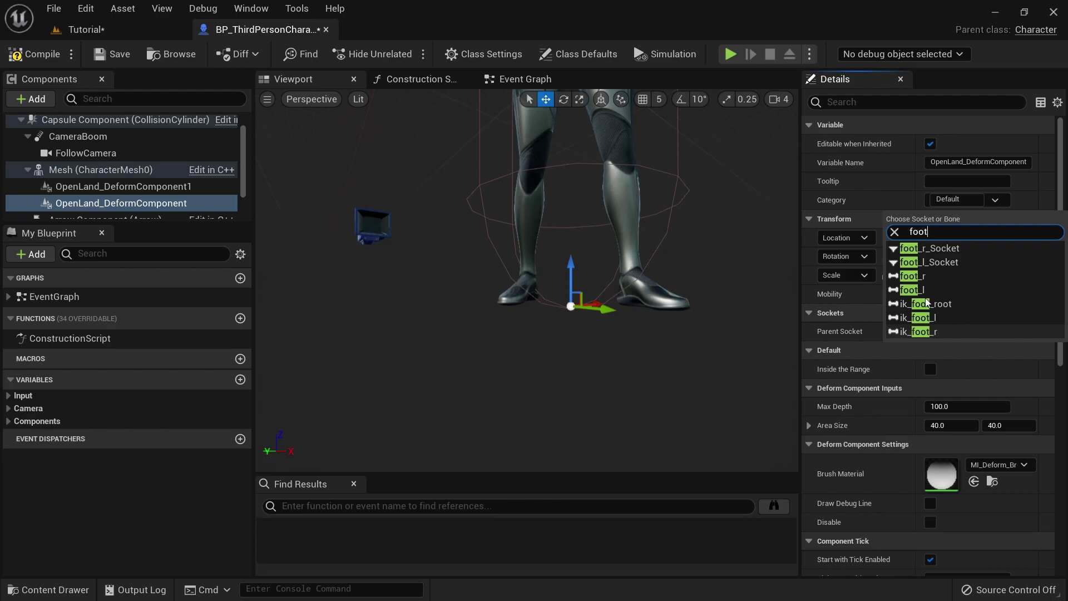
left_click(916, 290)
Move OpenLand_DeformComponent under the character's left foot, to about X -5.46, Y 6.25, Z 0.11.
left_click_drag(690, 293, 721, 287, "alt")
left_click_drag(429, 252, 427, 271)
left_click_drag(408, 310, 385, 311)
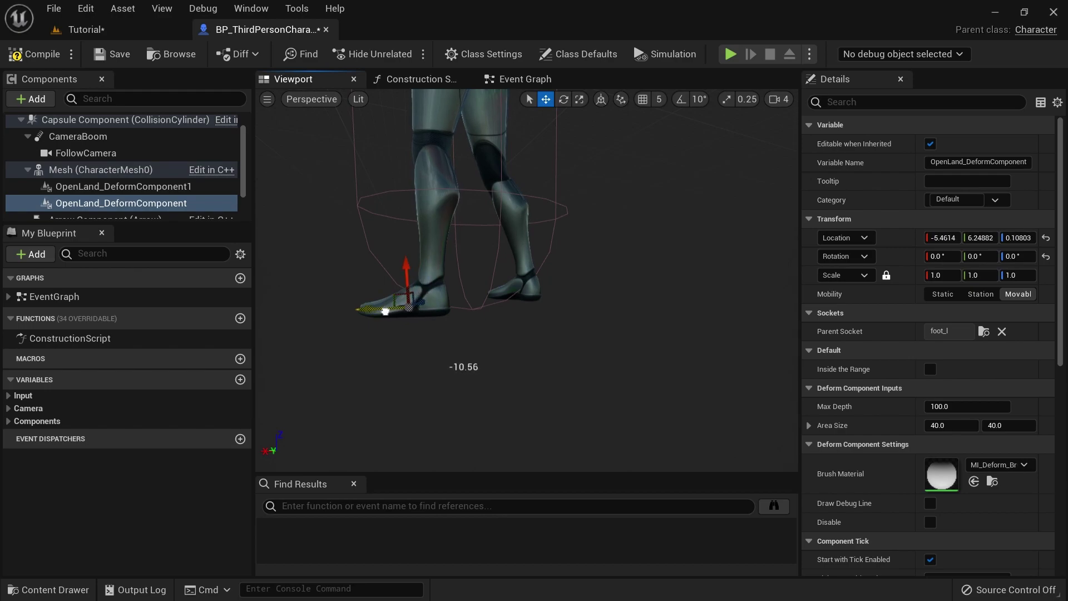
left_click_drag(551, 334, 723, 334, "alt")
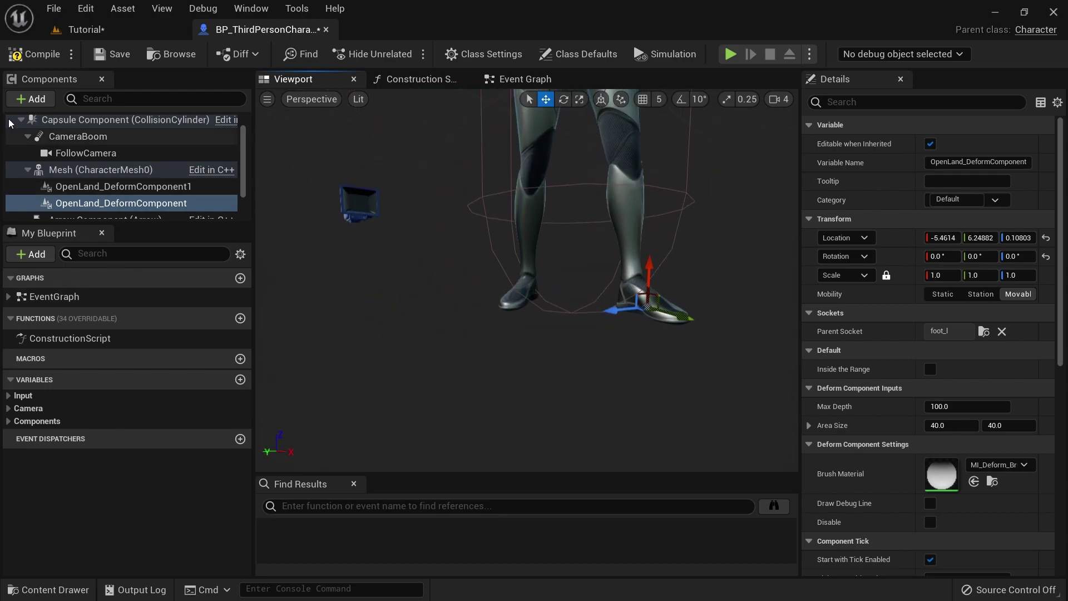
Compile and save the character blueprint, and return to the Tutorial level.
left_click(38, 56)
left_click(114, 54)
left_click(83, 29)
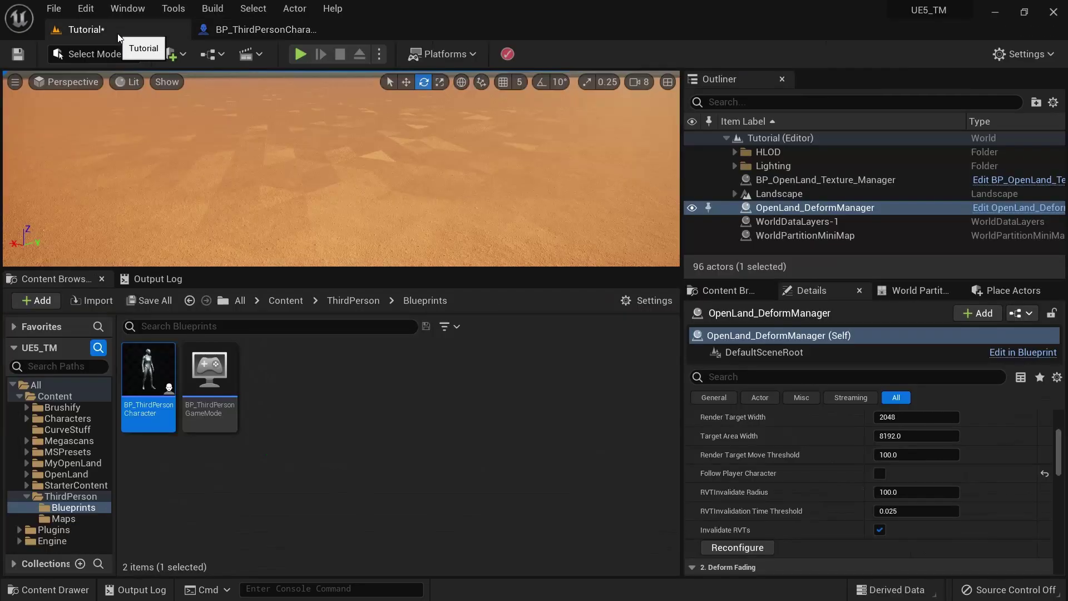
Enlarge the level viewport and play the level, walking the character across the sand to test the footprints.
right_click_drag(396, 259, 397, 237)
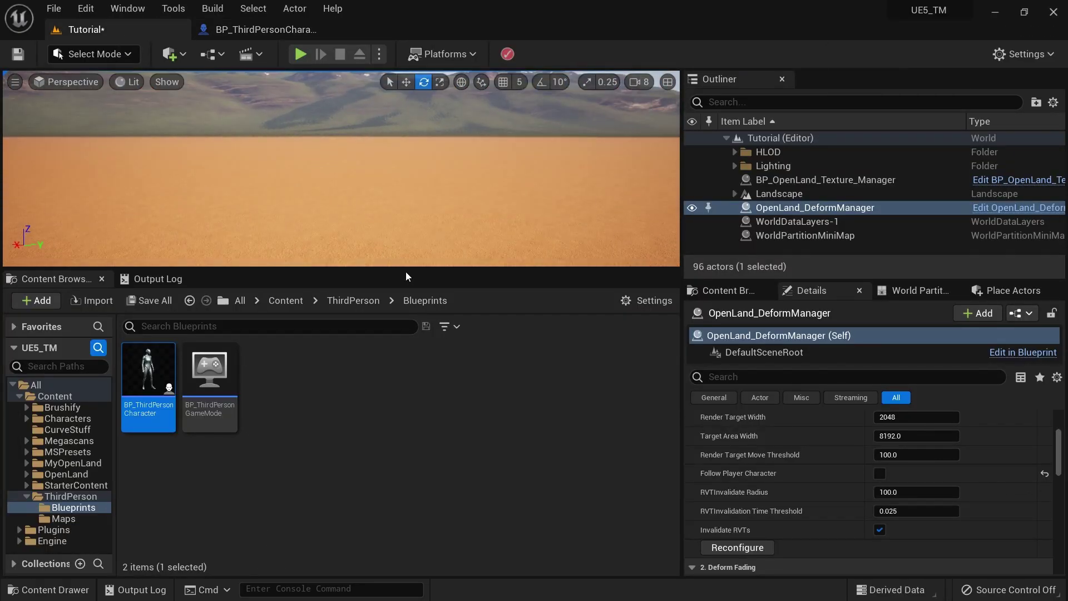
left_click_drag(406, 269, 420, 396)
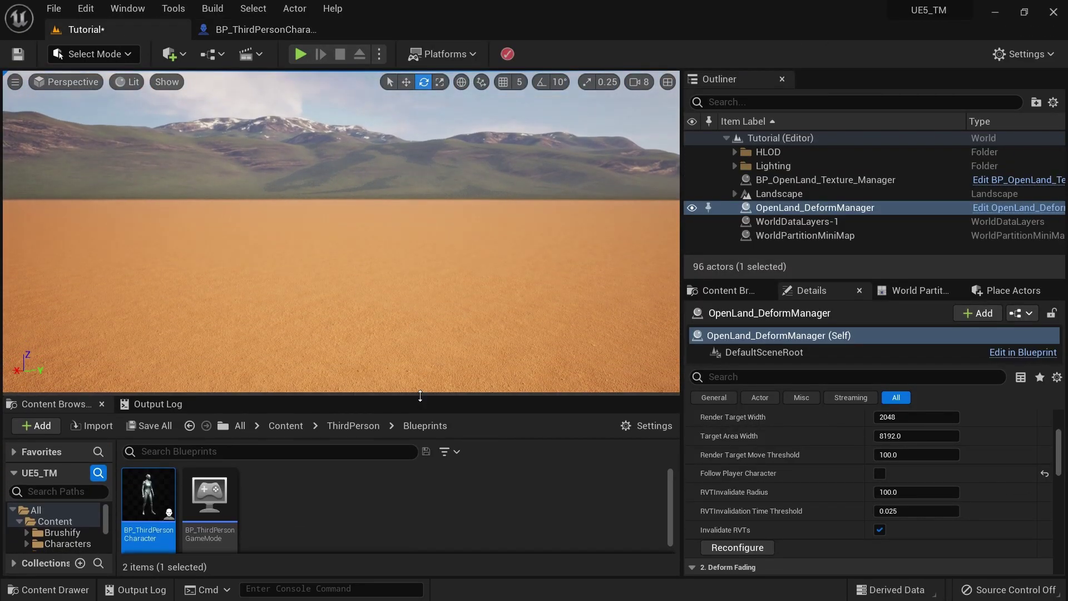
key("alt+p")
left_click(382, 321)
key("w")
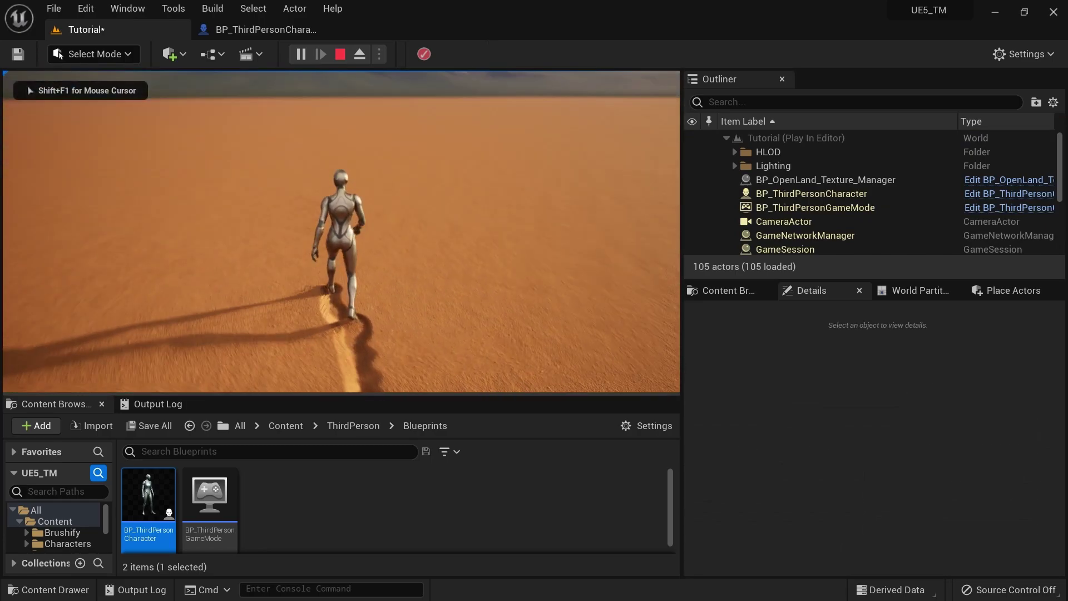
key("s")
key("w")
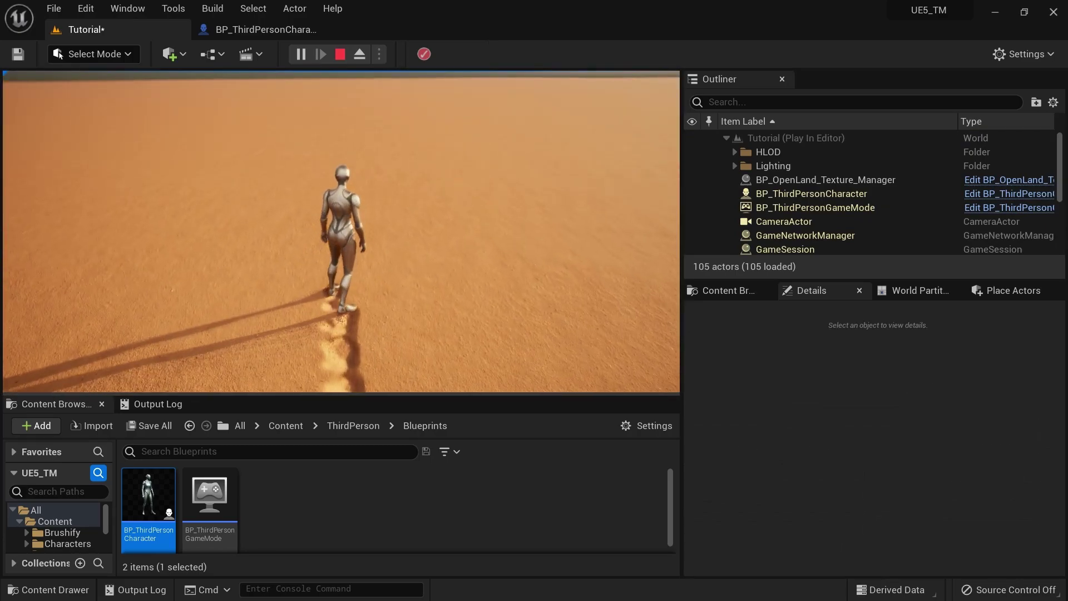
key("a")
key("s")
key("w")
key("s")
key("s")
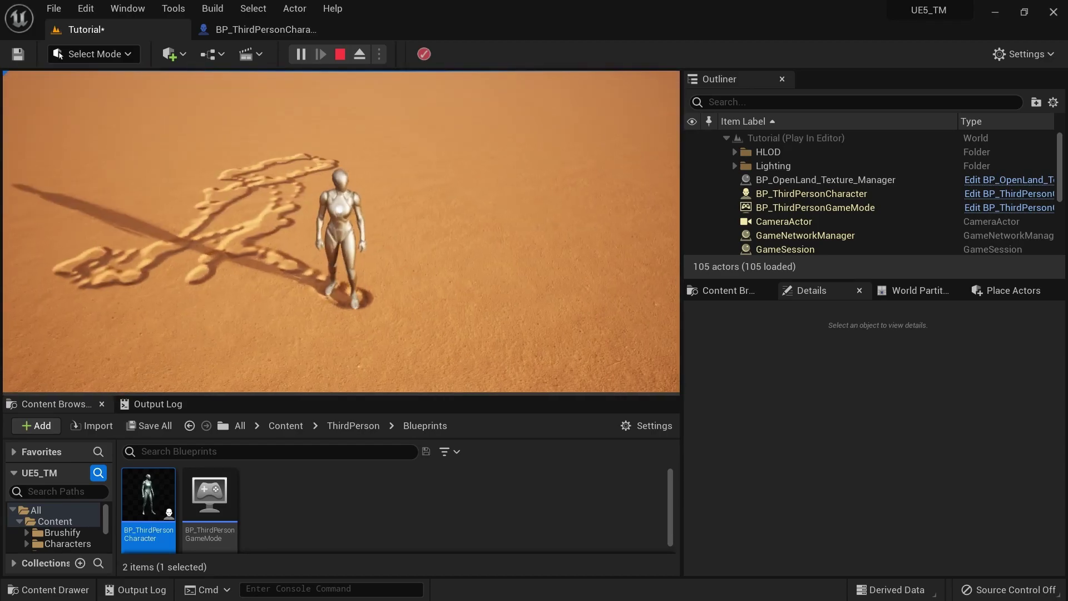
key("s")
key("Escape")
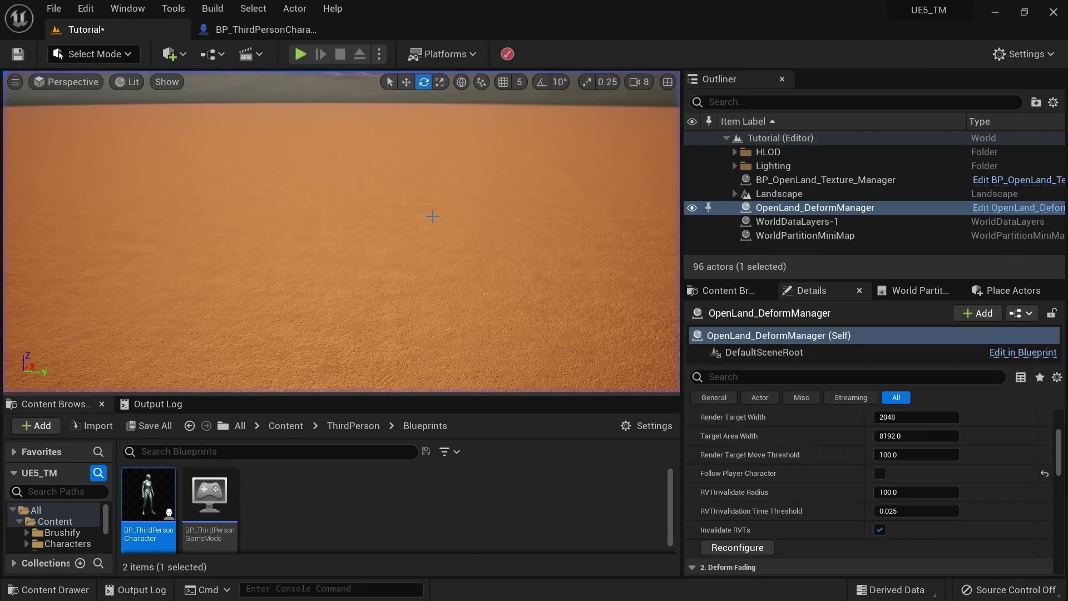
Set Max Depth to 10 for both OpenLand deform components in the character blueprint.
left_click(282, 31)
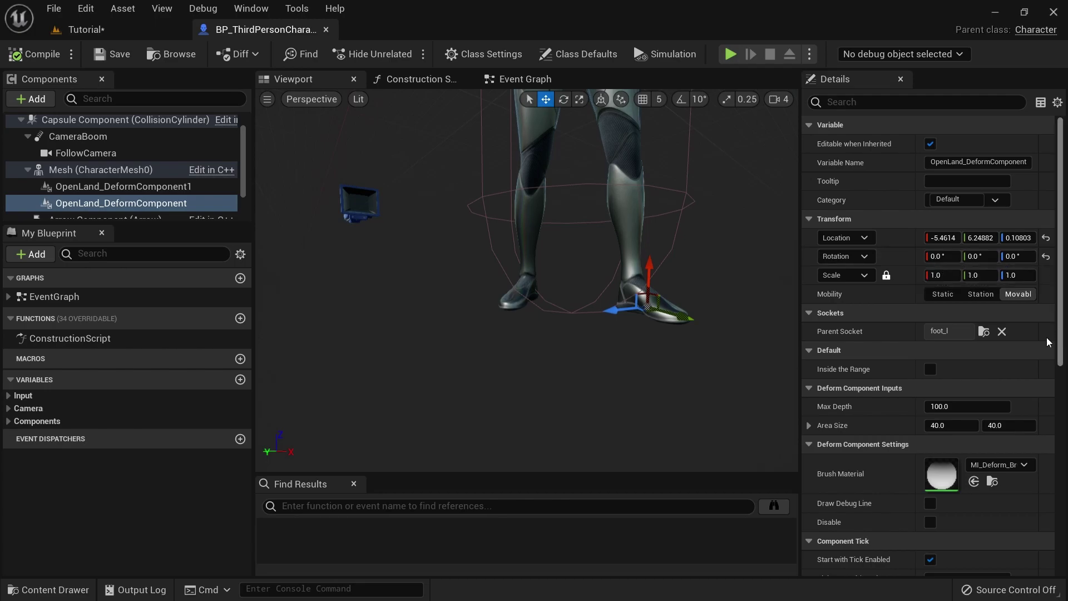
left_click(136, 186, "ctrl")
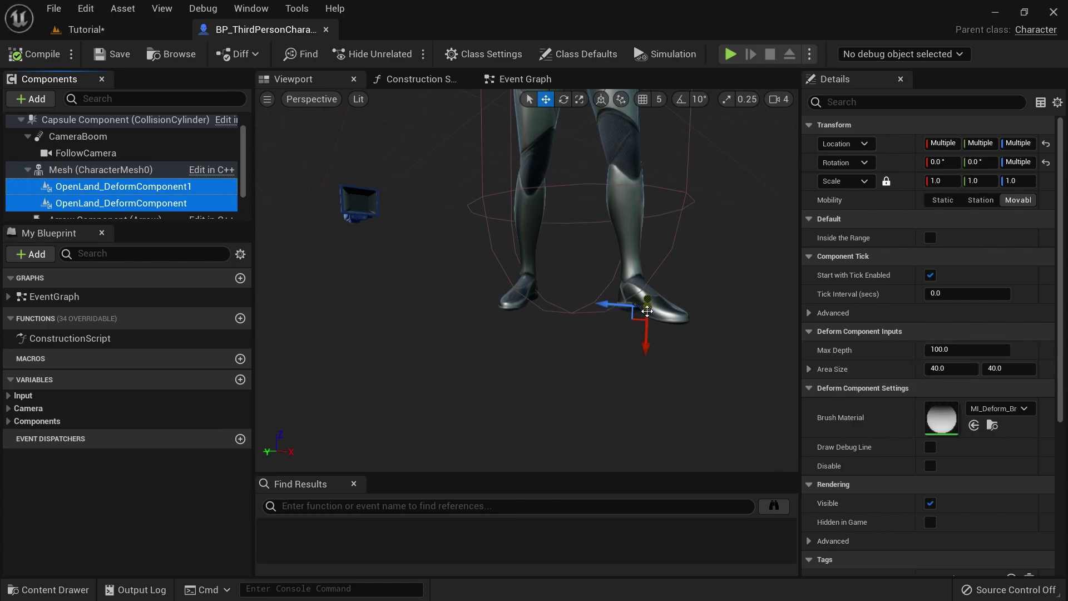
scroll(661, 331, "up", 1)
scroll(661, 332, "down", 1)
left_click(976, 350)
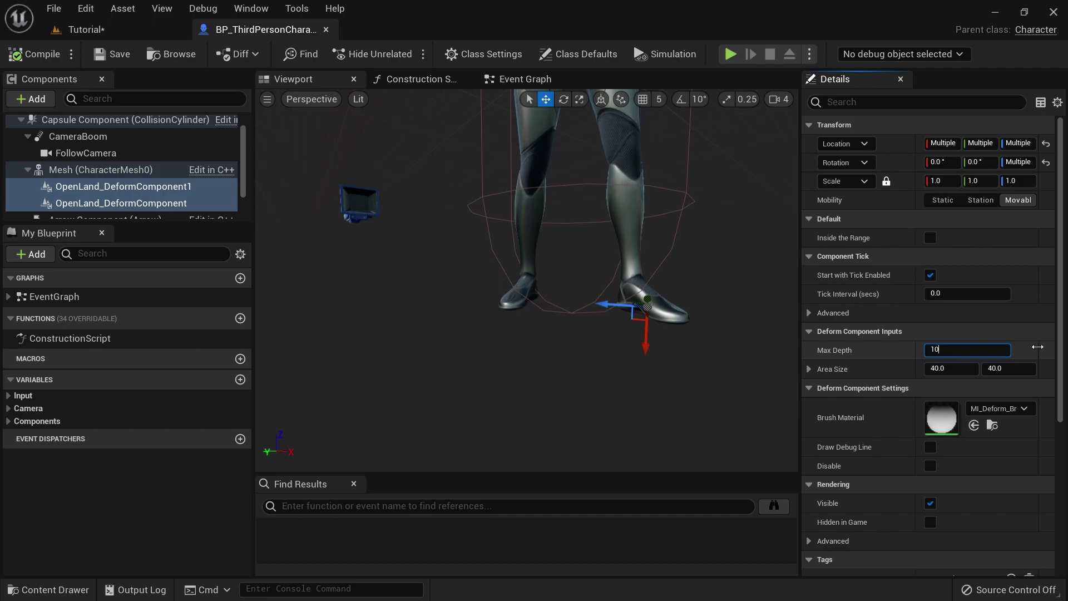
scroll(677, 324, "down", 3)
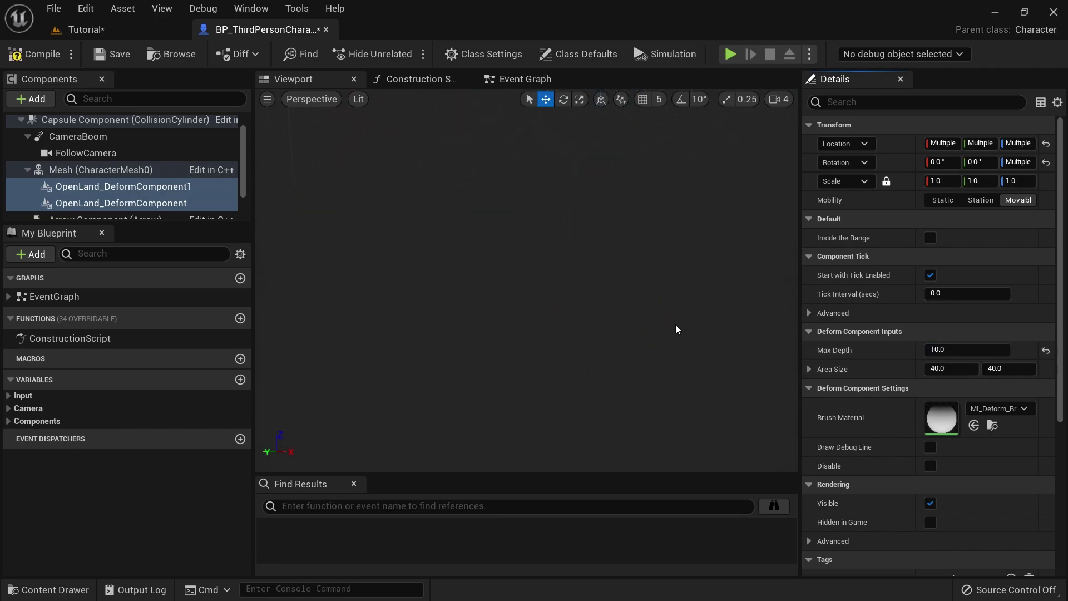
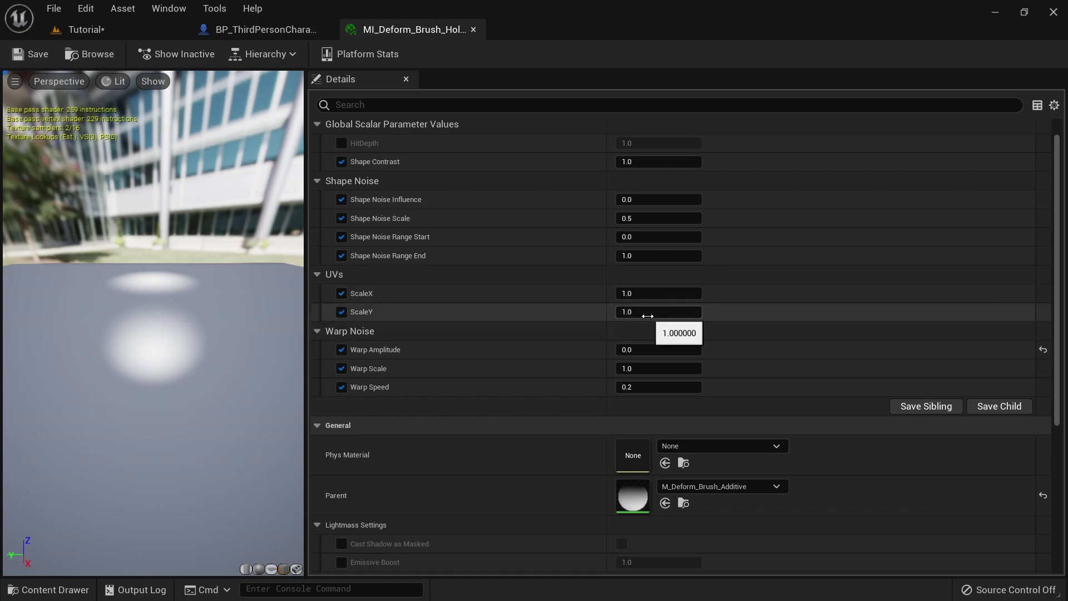
Stretch the deform brush material instance by setting its ScaleY to about 1.35, and check the shape in the preview.
left_click_drag(647, 316, 667, 316)
left_click_drag(124, 381, 162, 432)
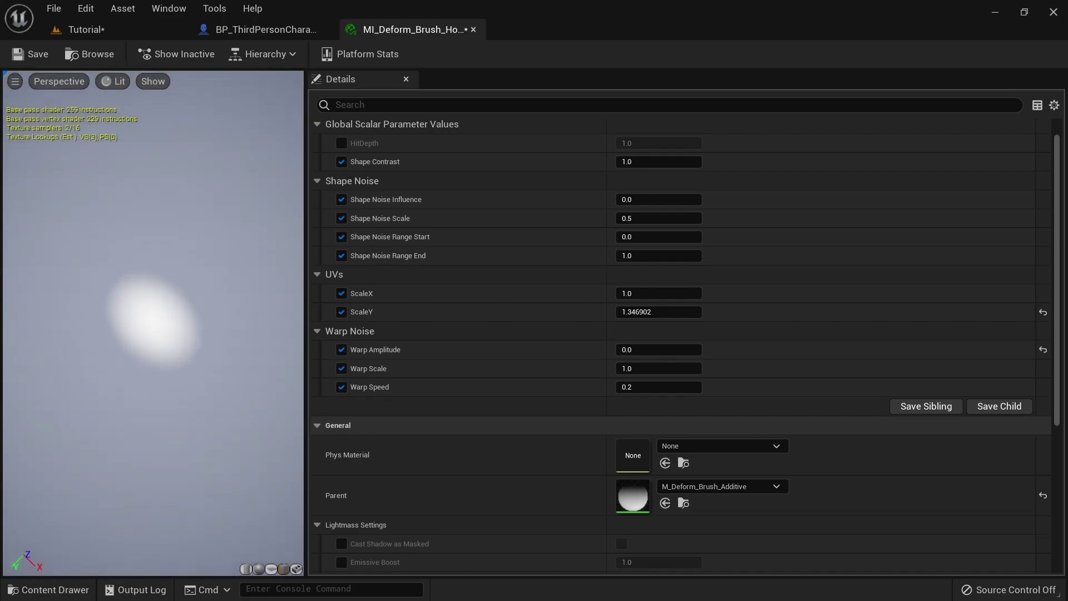
right_click_drag(126, 399, 136, 399)
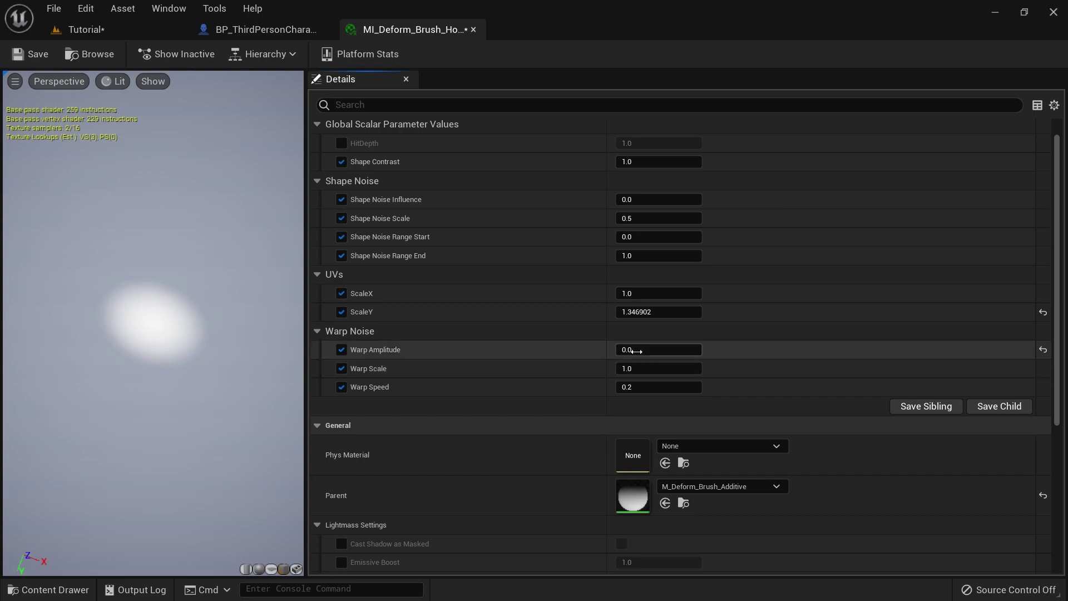
Set the brush's Warp Amplitude to about 0.063 and Warp Speed to about 1.14, and save the material instance.
left_click_drag(634, 350, 533, 387)
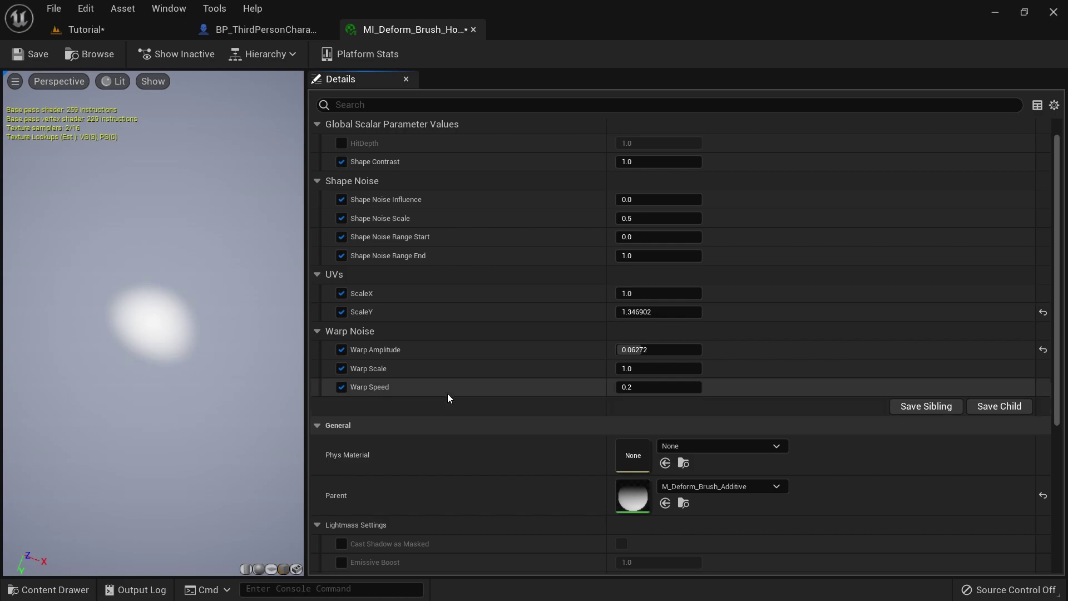
left_click_drag(665, 391, 673, 440)
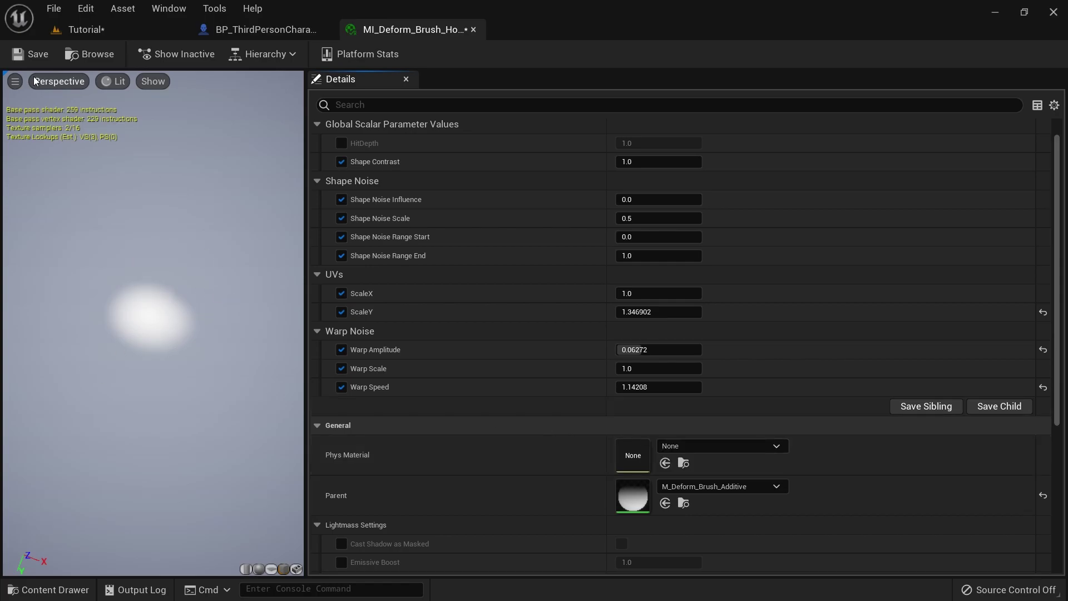
left_click(30, 54)
Play the Tutorial level, running and jumping the character around the sand to inspect the reshaped footprints, and stop the play session.
left_click(102, 33)
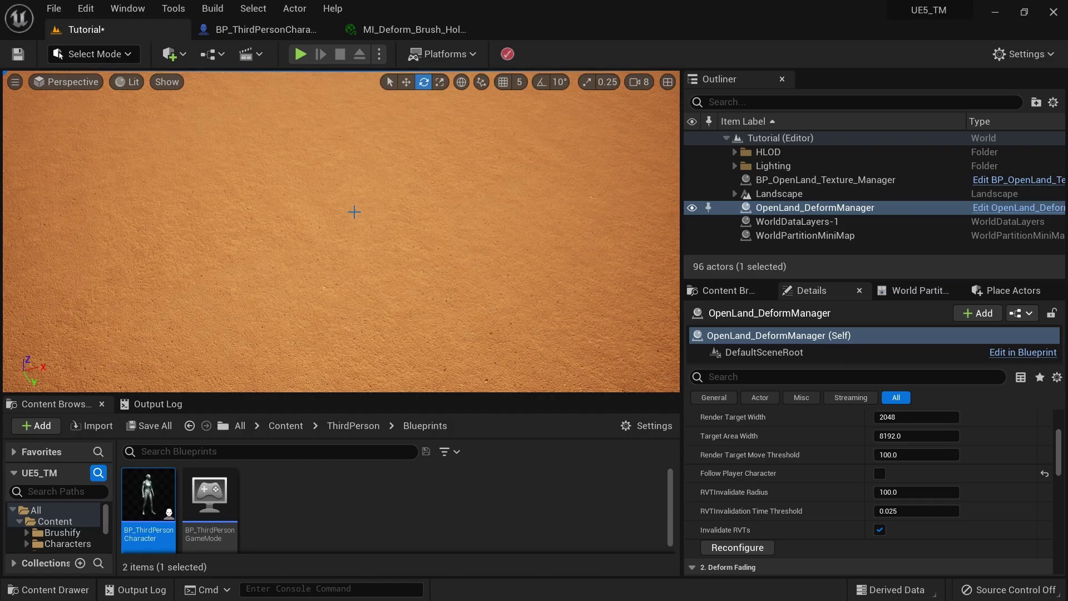
key("alt+p")
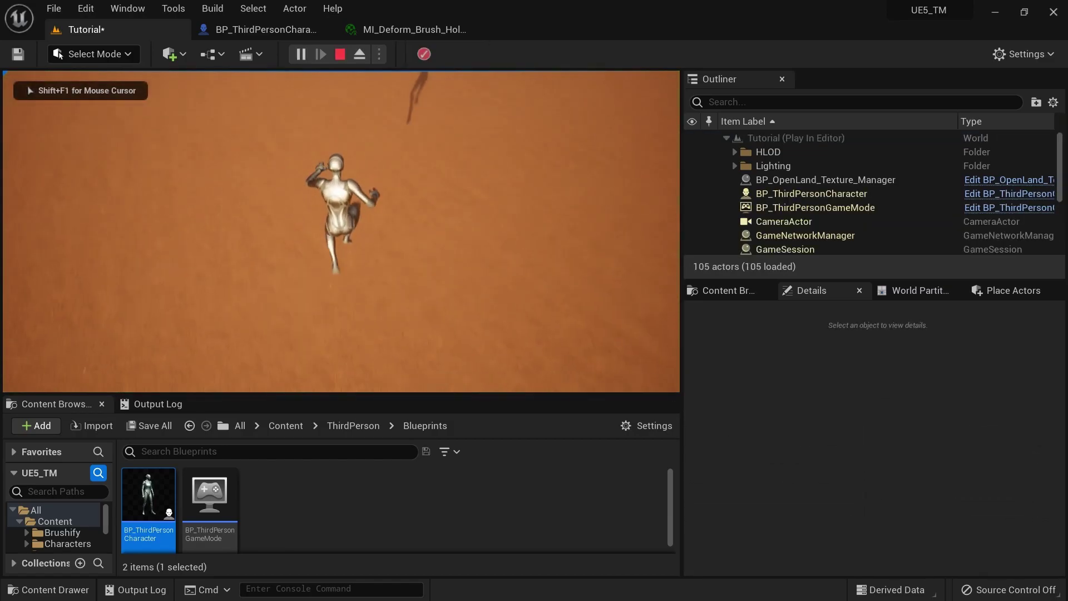
key("w")
key("space")
key("space")
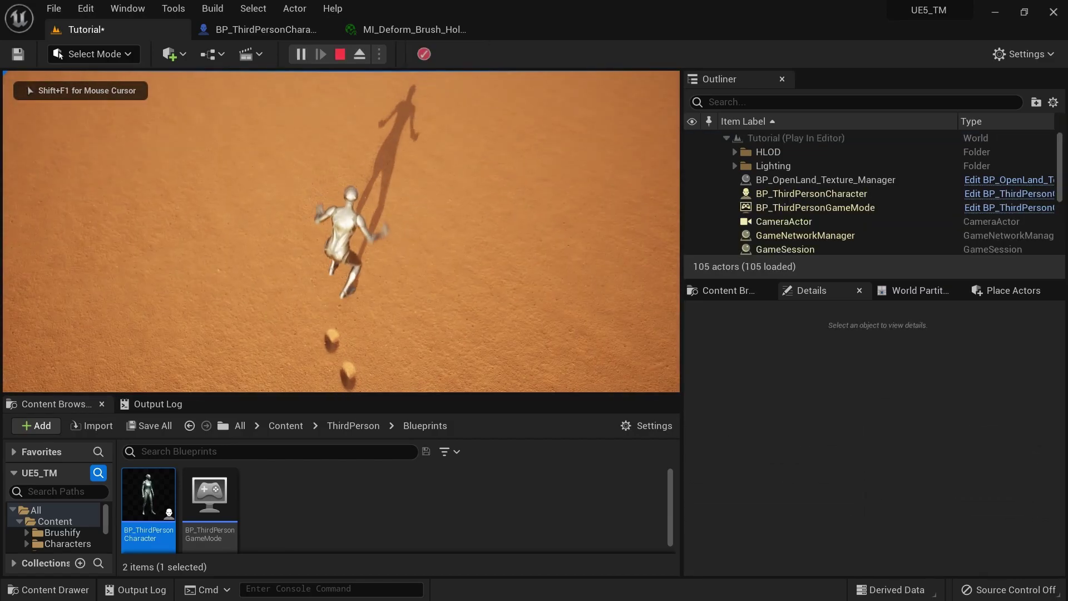
key("w")
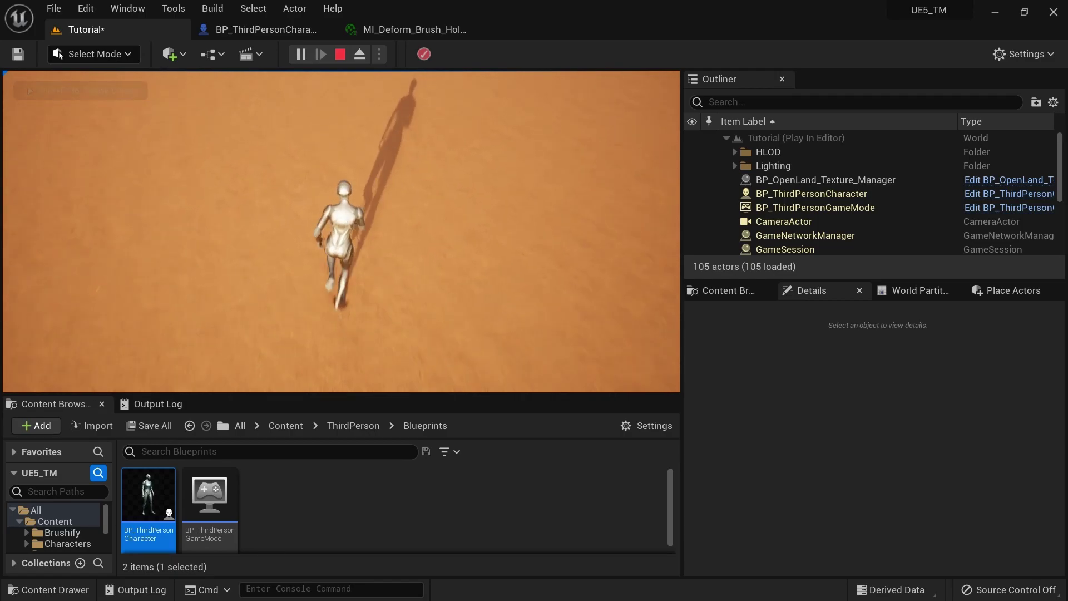
key("w")
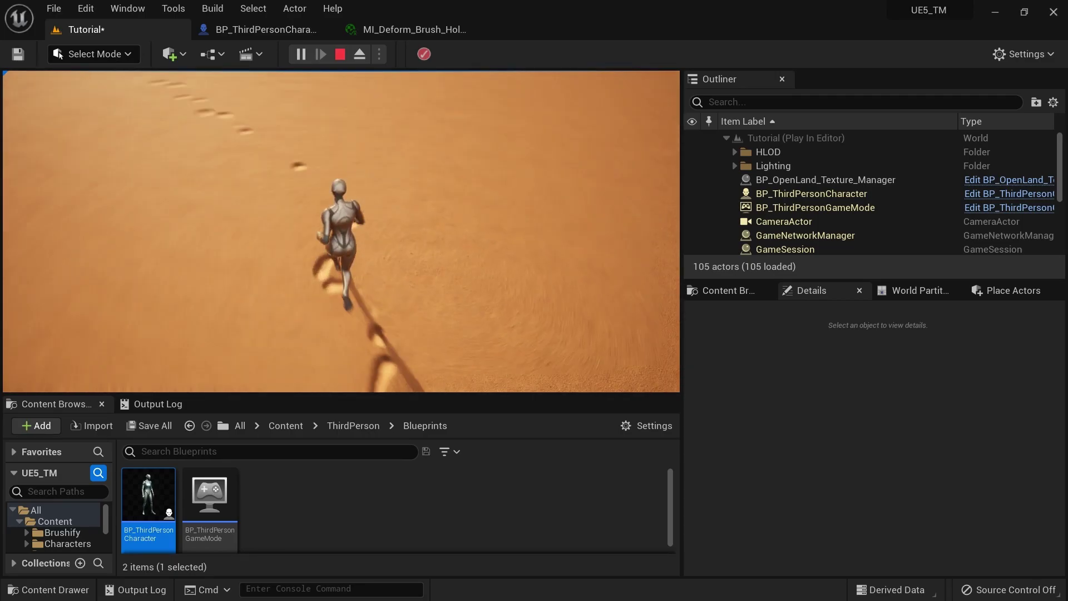
key("w")
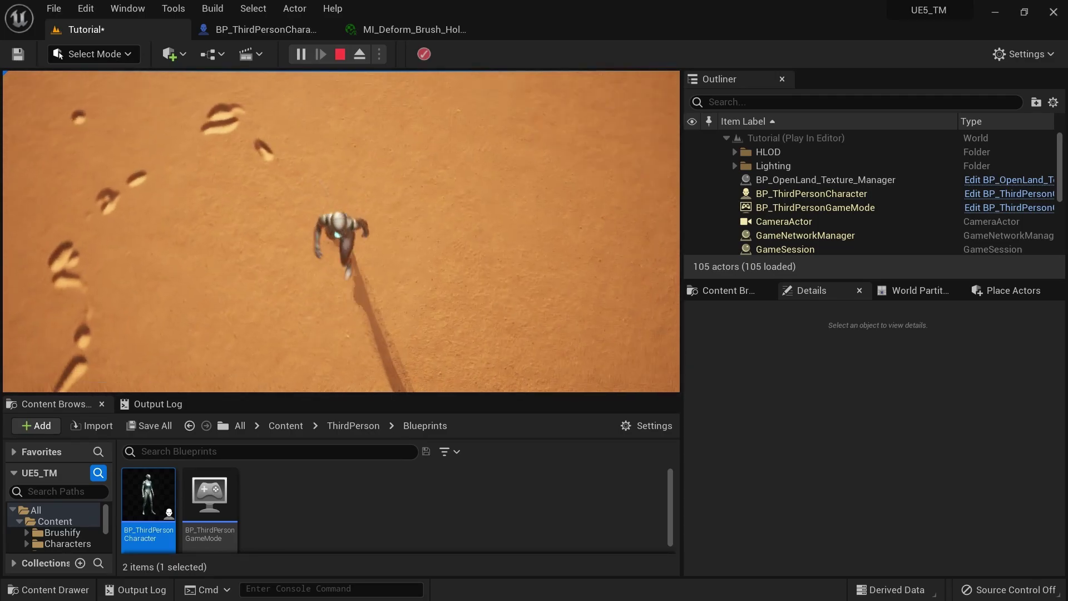
key("s")
key("w")
key("w")
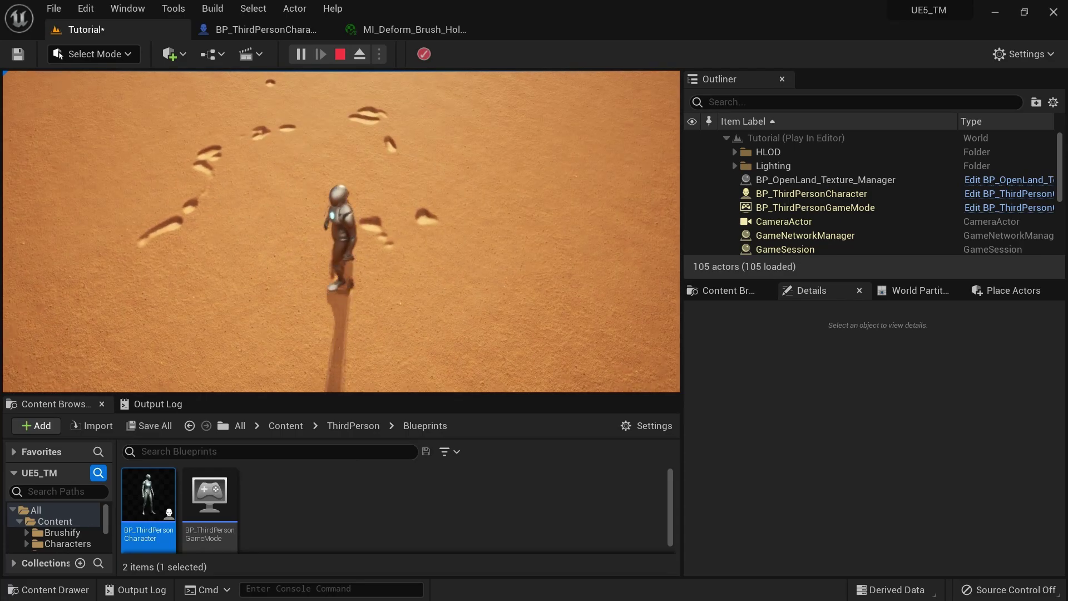
key("s")
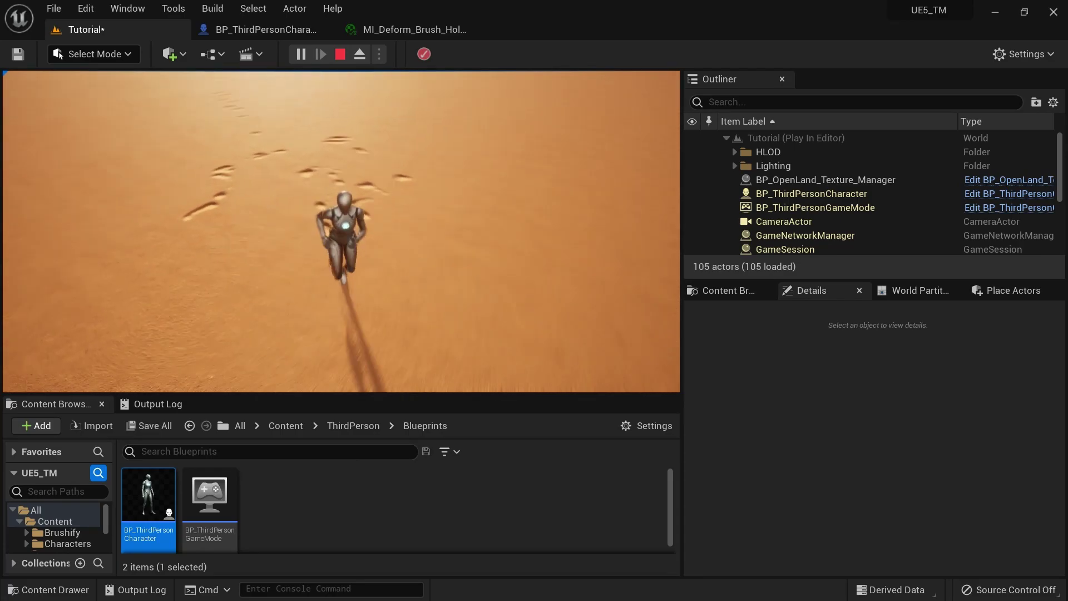
key("w")
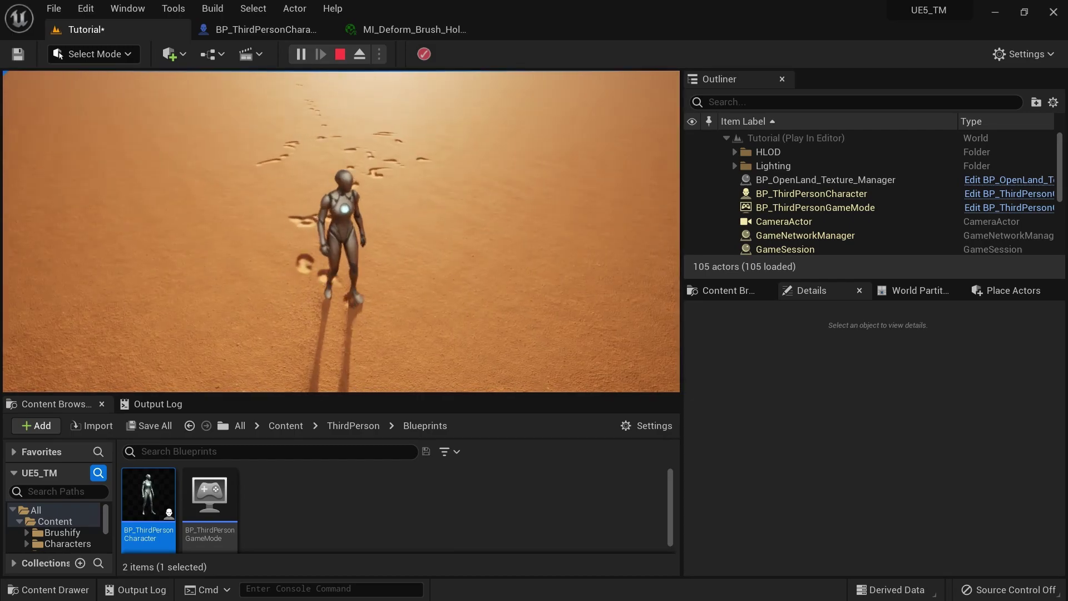
key("s")
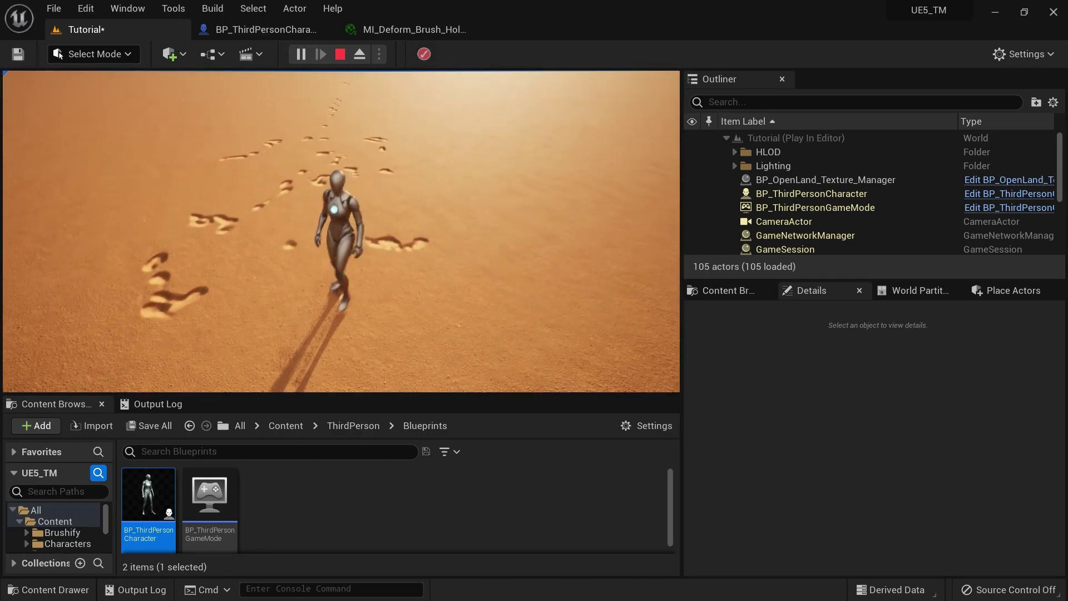
key("s")
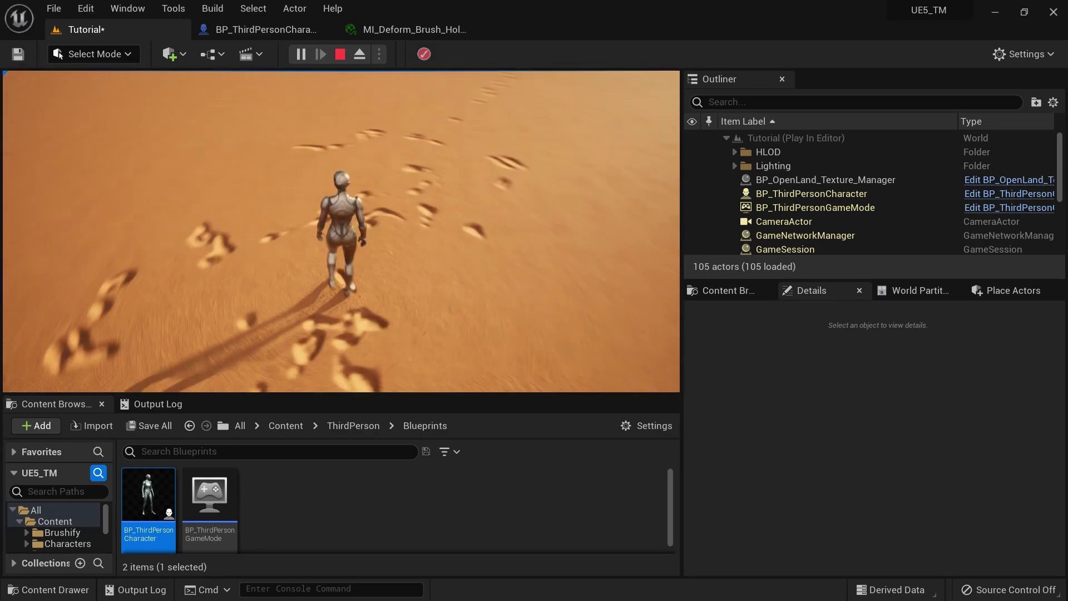
key("w")
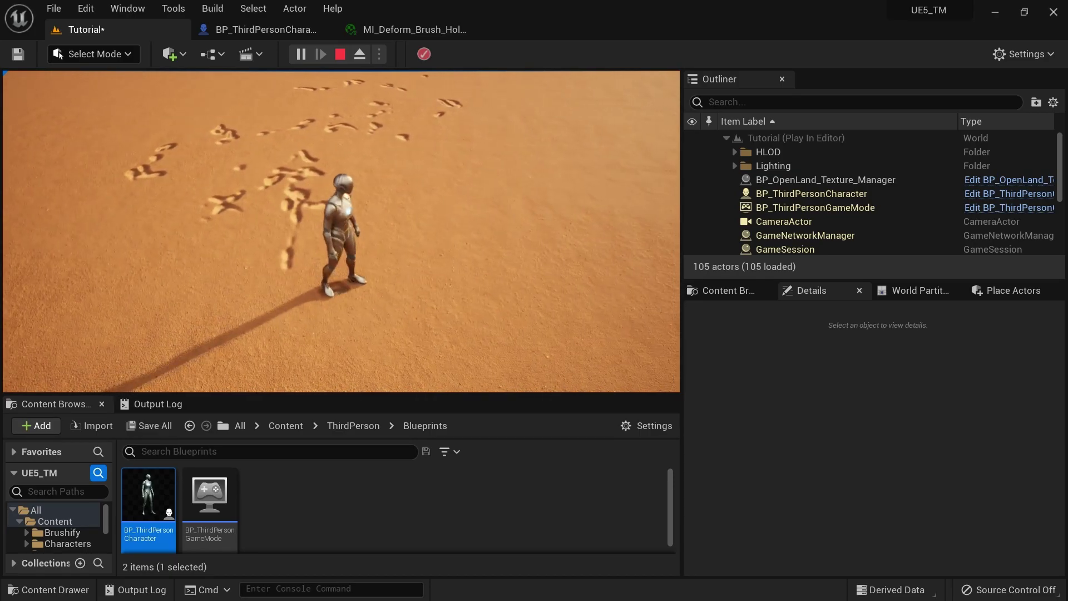
key("s")
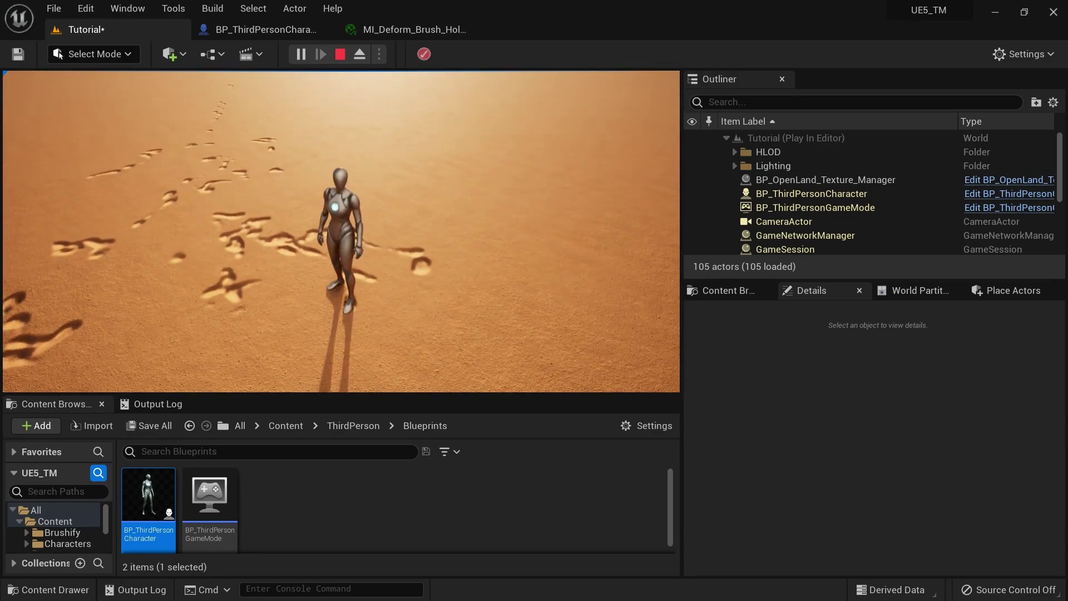
key("s")
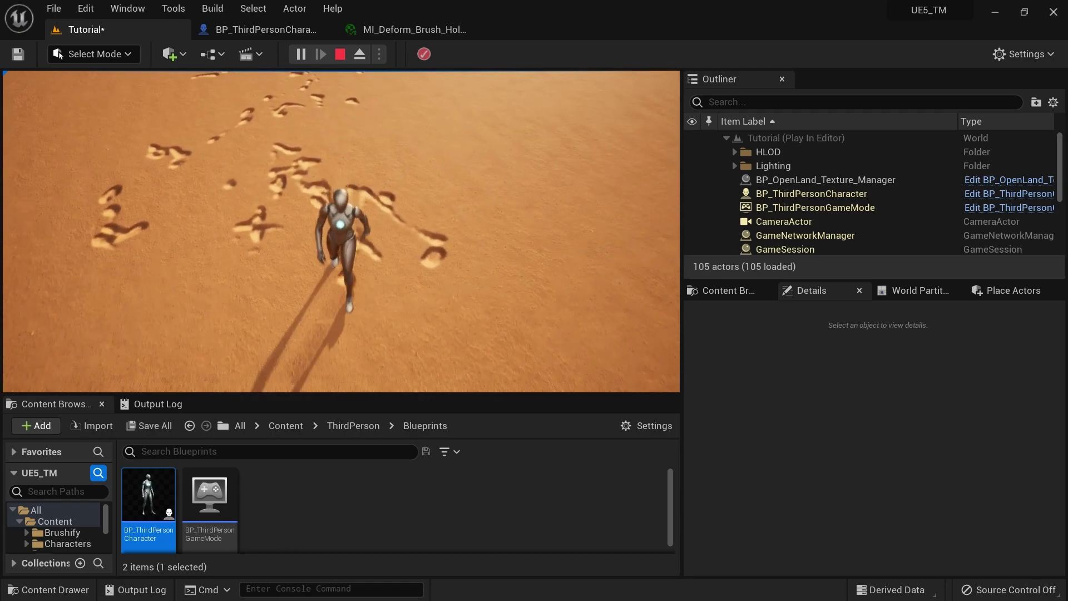
key("a")
key("w")
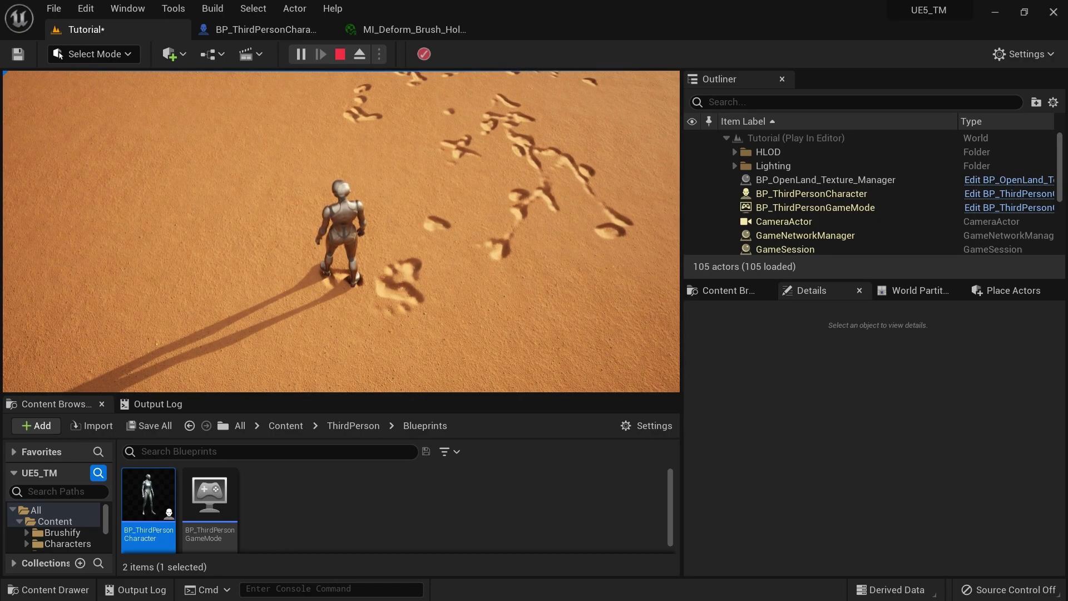
key("w")
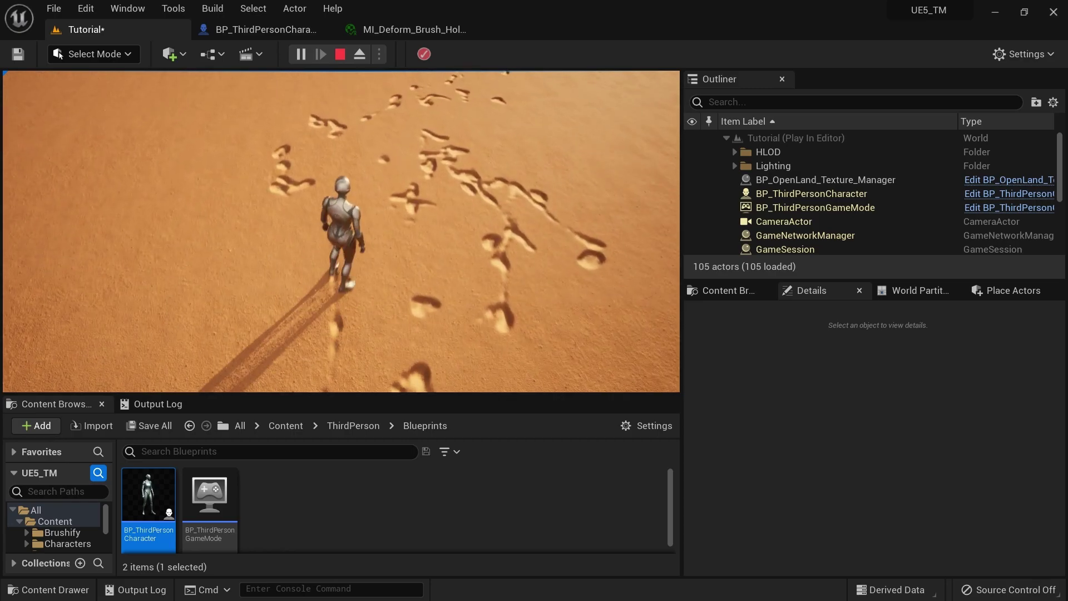
key("s")
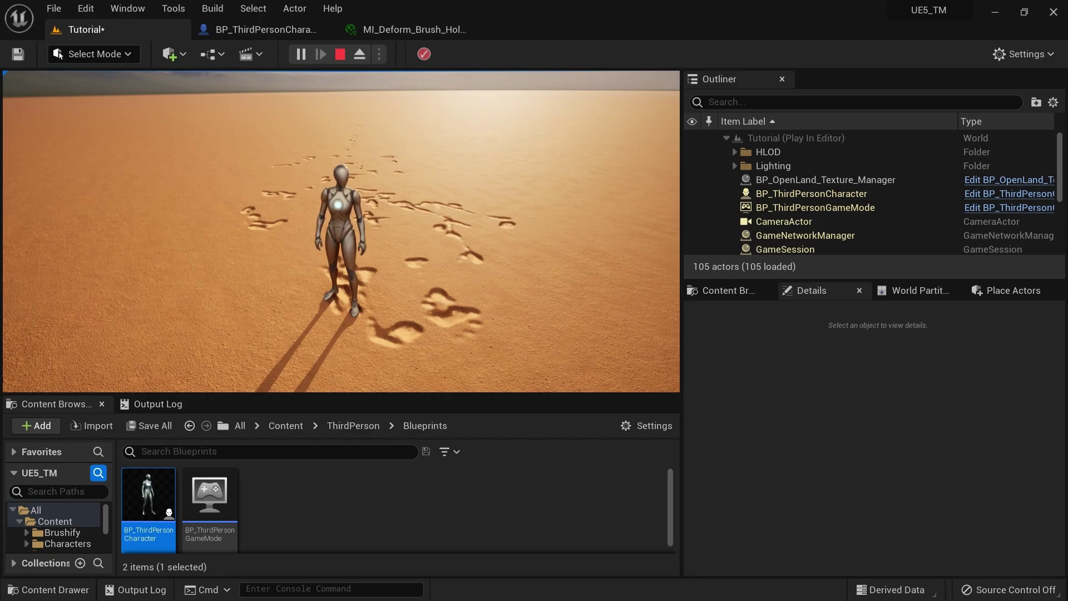
key("s")
key("a")
key("w")
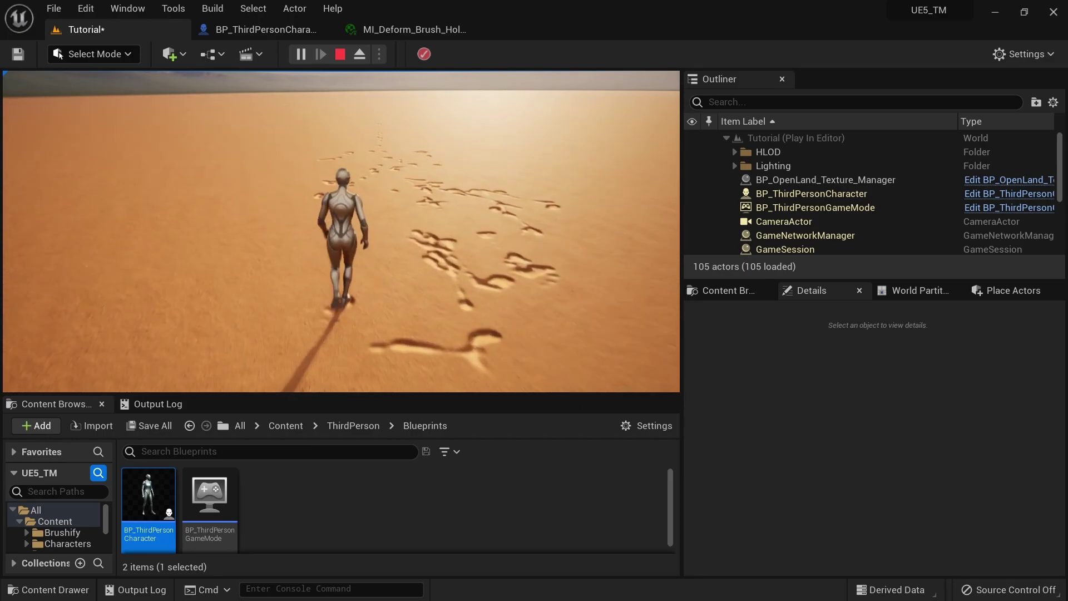
key("s")
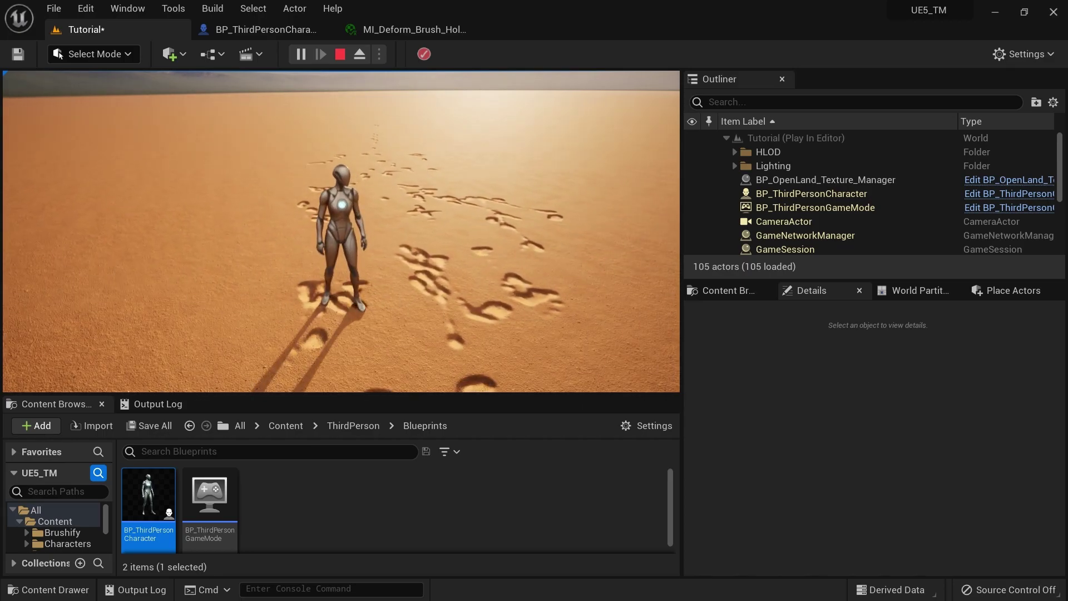
key("s")
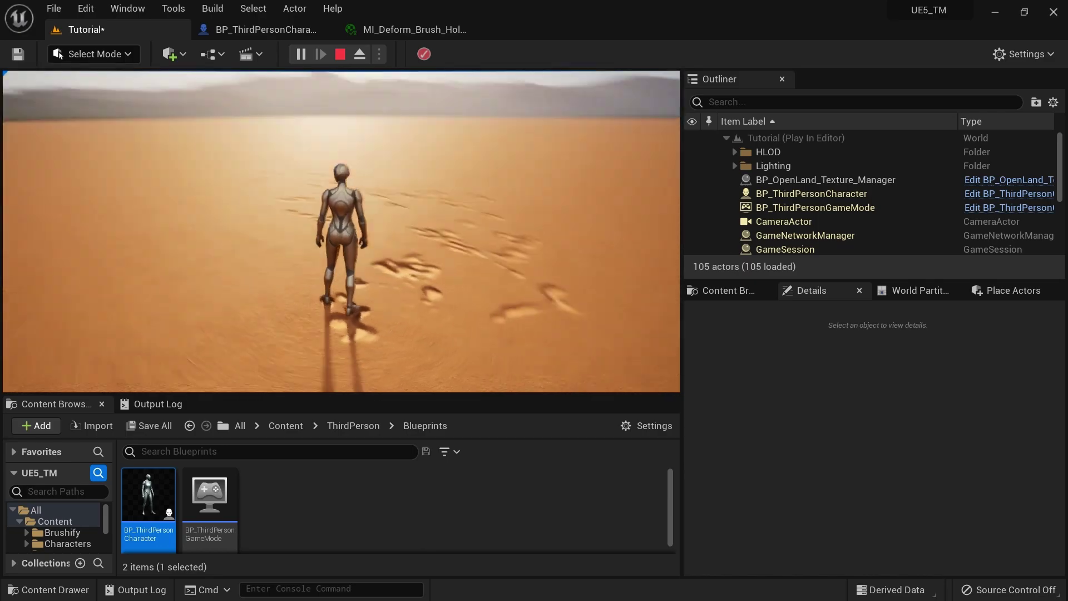
key("Escape")
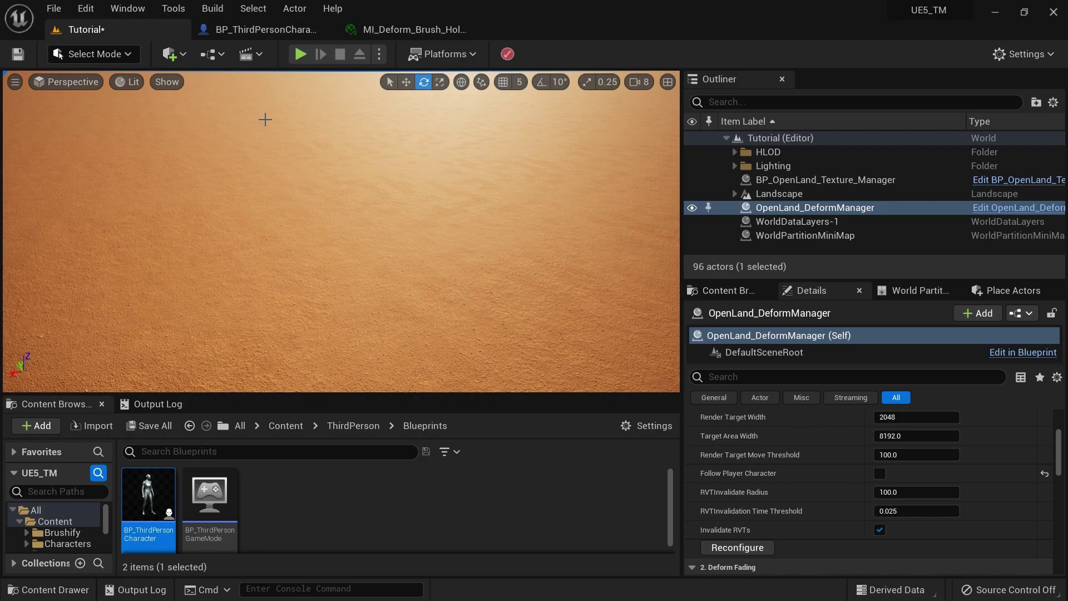
left_click(392, 34)
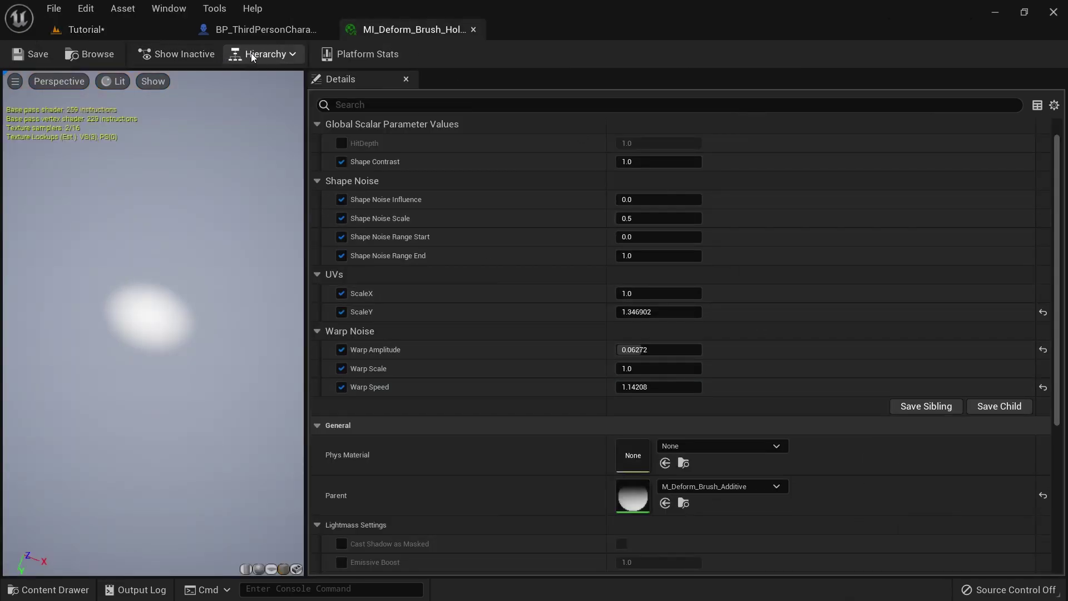
left_click(256, 29)
left_click(84, 29)
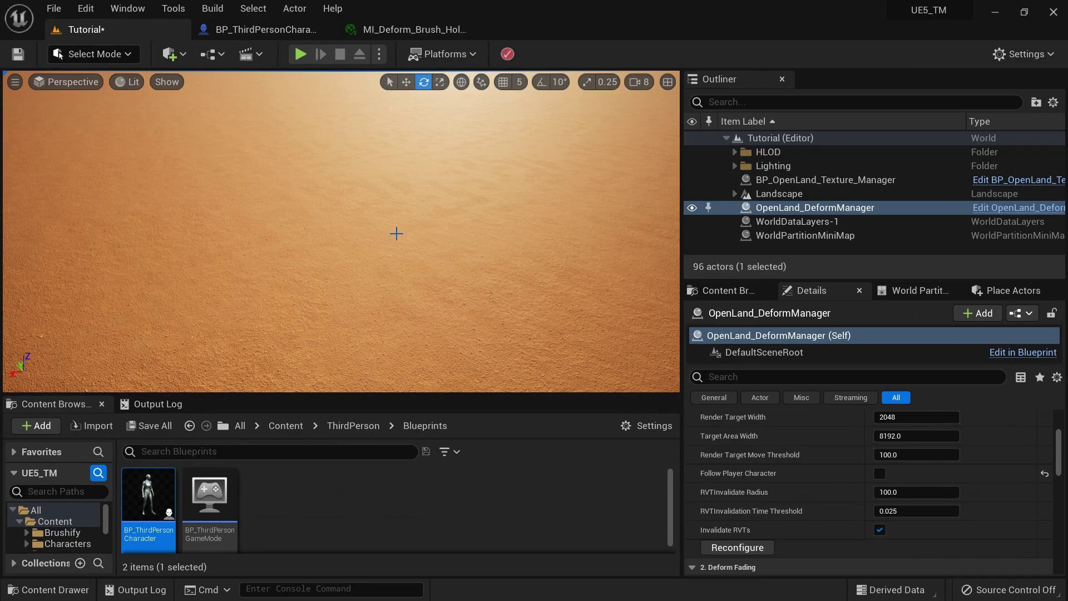
mouse_move(397, 233)
right_mouse_down()
mouse_move(368, 186)
mouse_move(284, 174)
mouse_move(250, 189)
mouse_move(407, 214)
mouse_move(402, 233)
right_mouse_up()
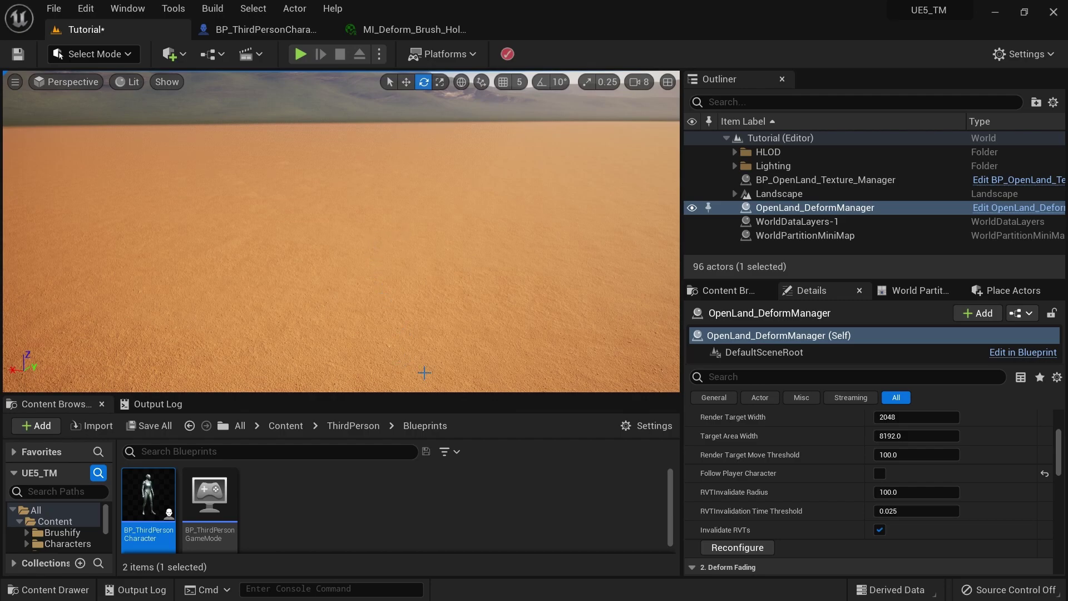
Enlarge the Content Browser at the root Content folder, and check whether the Virtual Heightfield Mesh plugin is enabled by searching plugins for "virtual".
left_click_drag(445, 394, 378, 336)
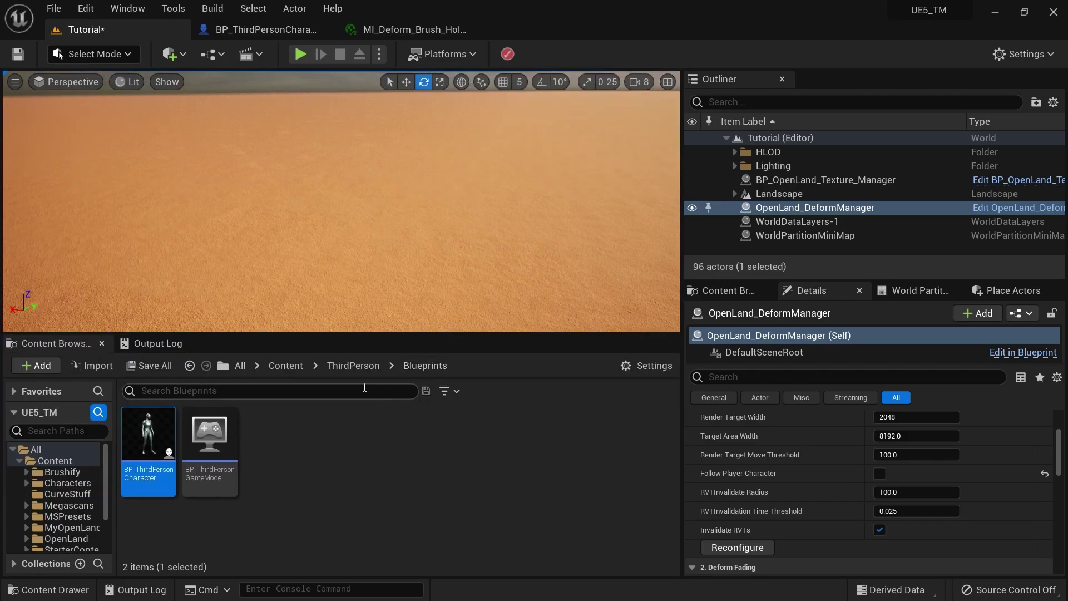
left_click(285, 366)
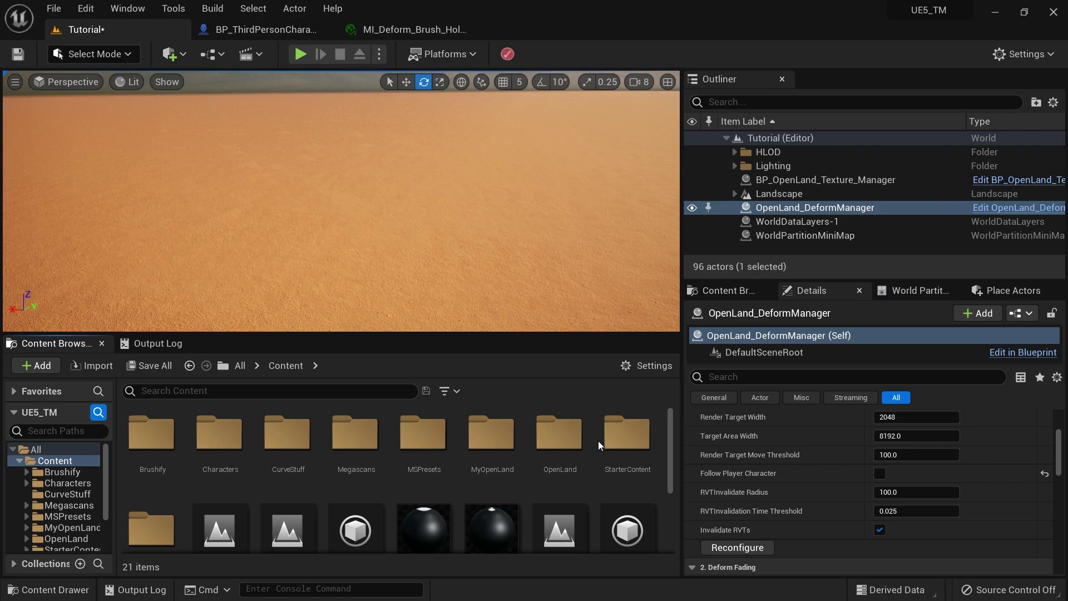
left_click(86, 9)
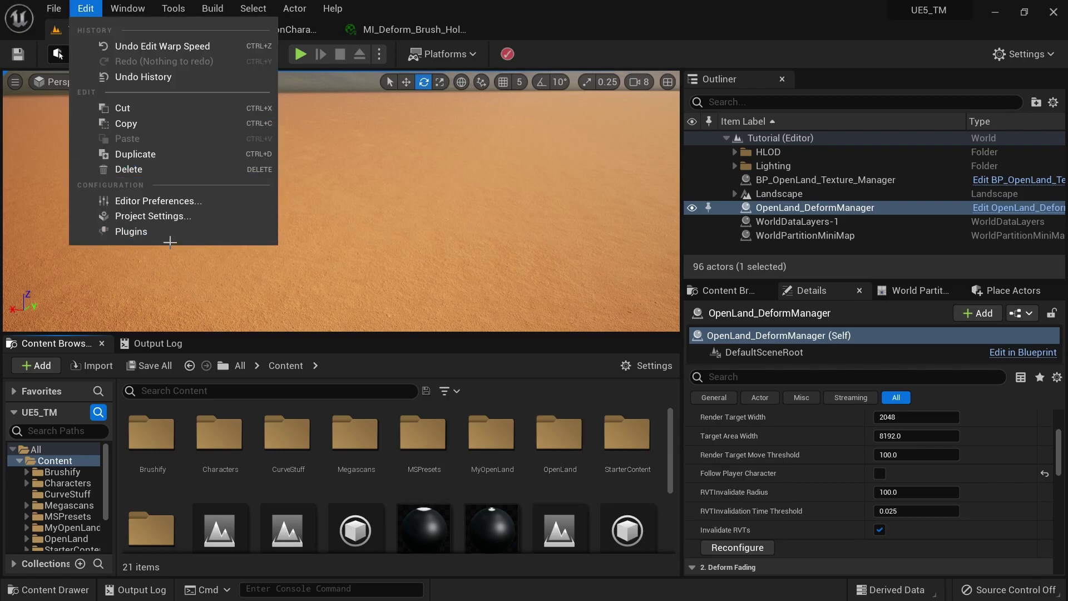
left_click(135, 232)
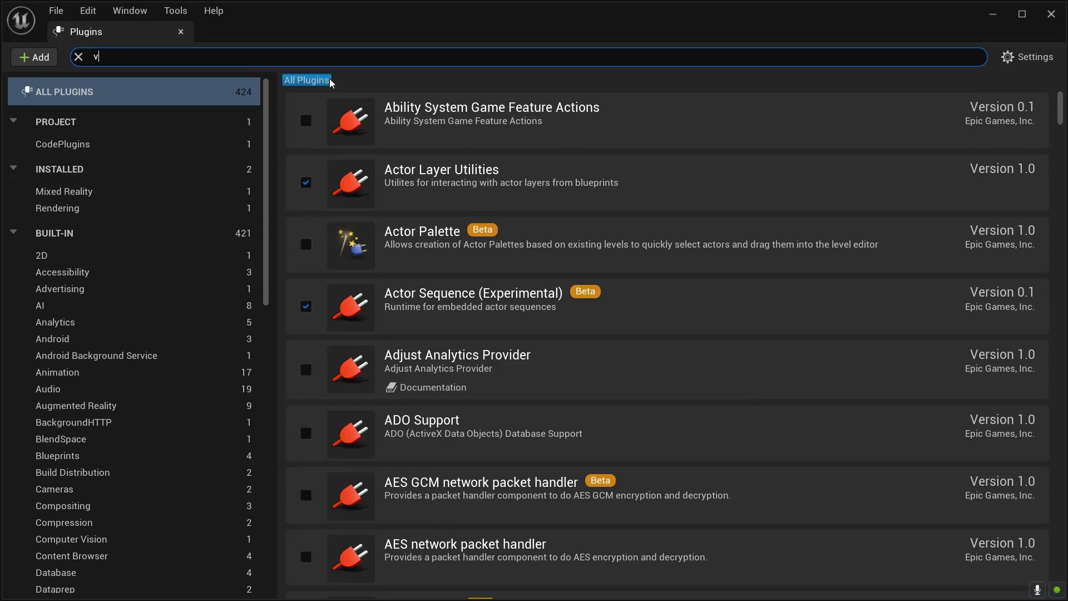
type("virtual")
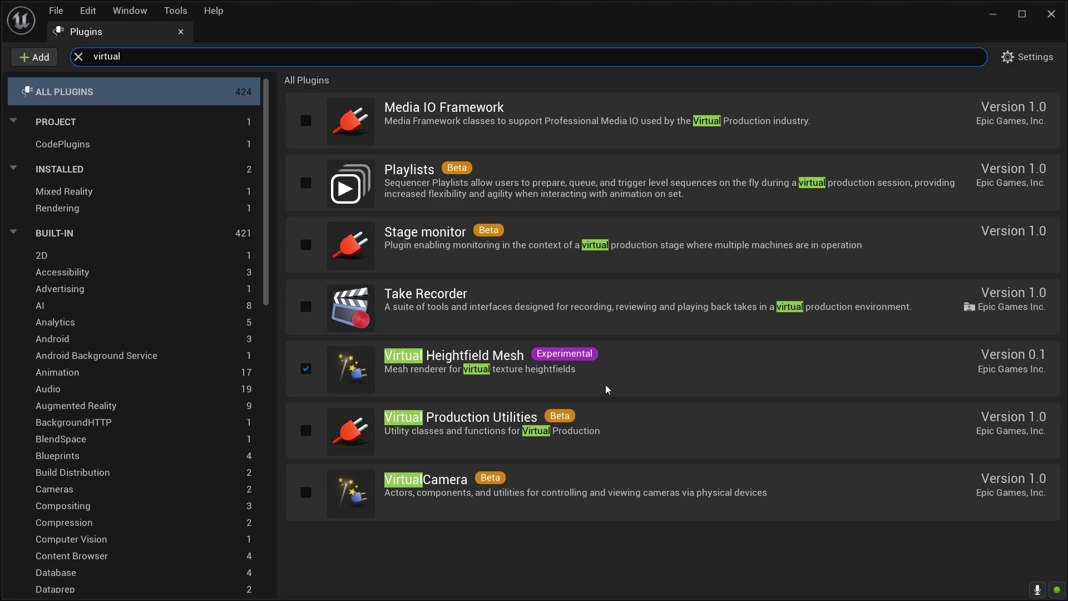
left_click(180, 32)
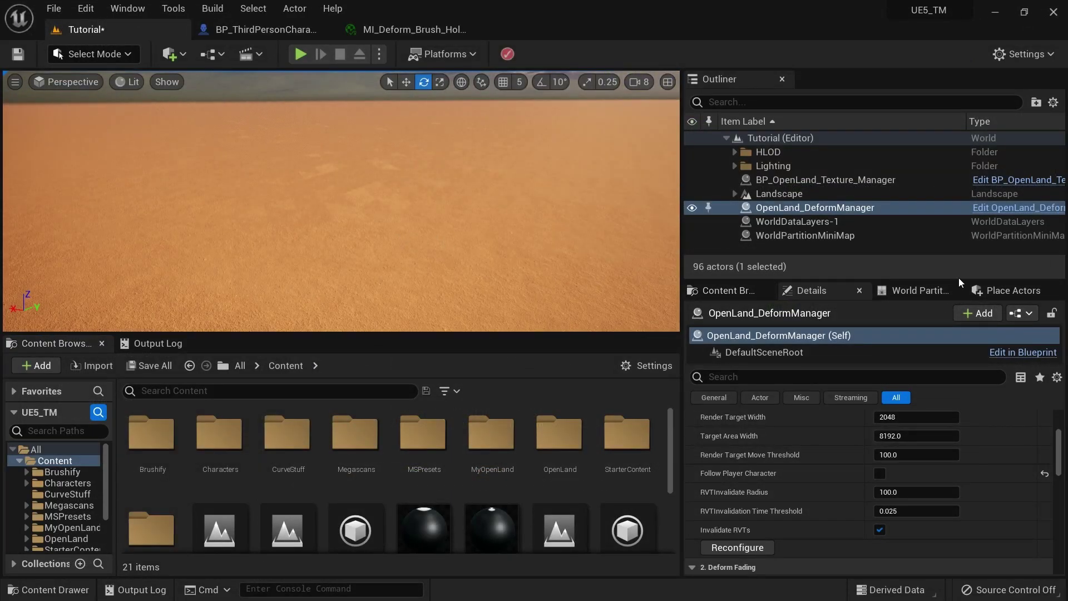
Run the OpenLand_HF_Mesh_Widget editor utility widget from the OpenLand Widgets folder and add HF Mesh support for the Landscape.
double_click(559, 440)
double_click(584, 437)
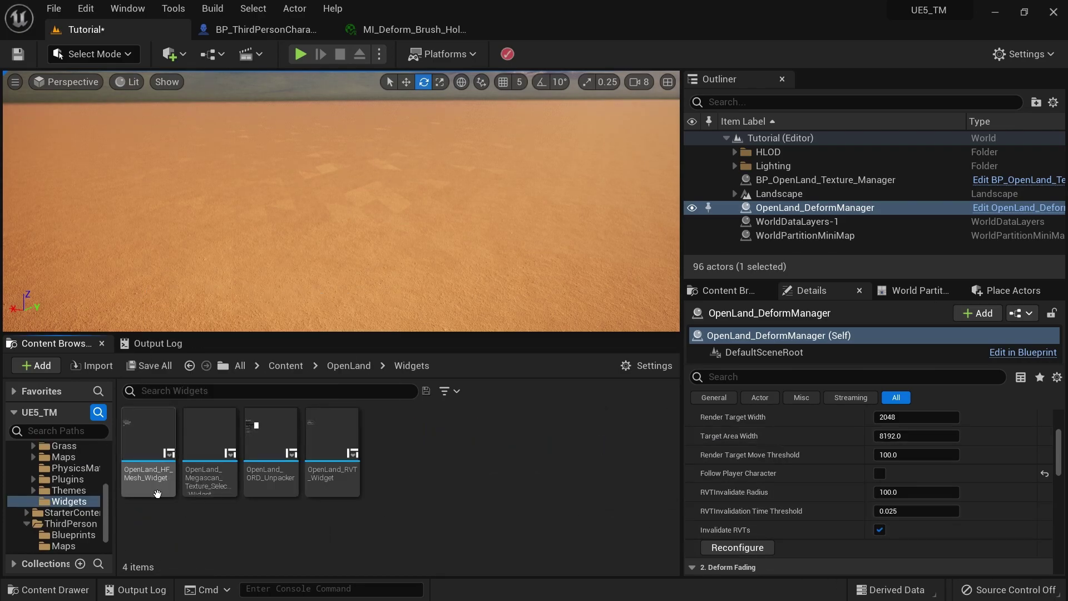
left_click(155, 451)
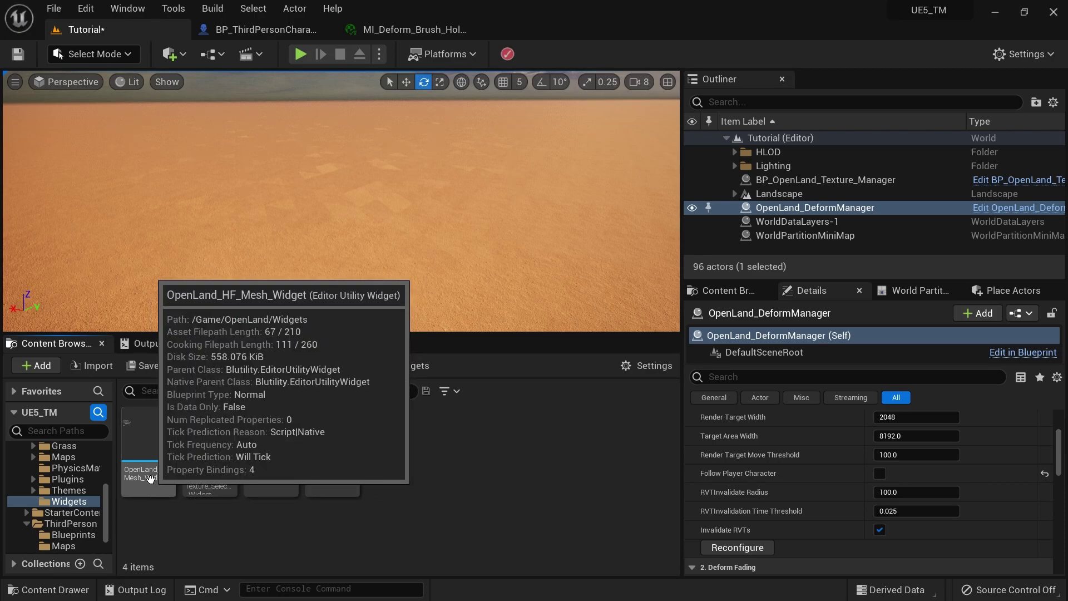
right_click(154, 449)
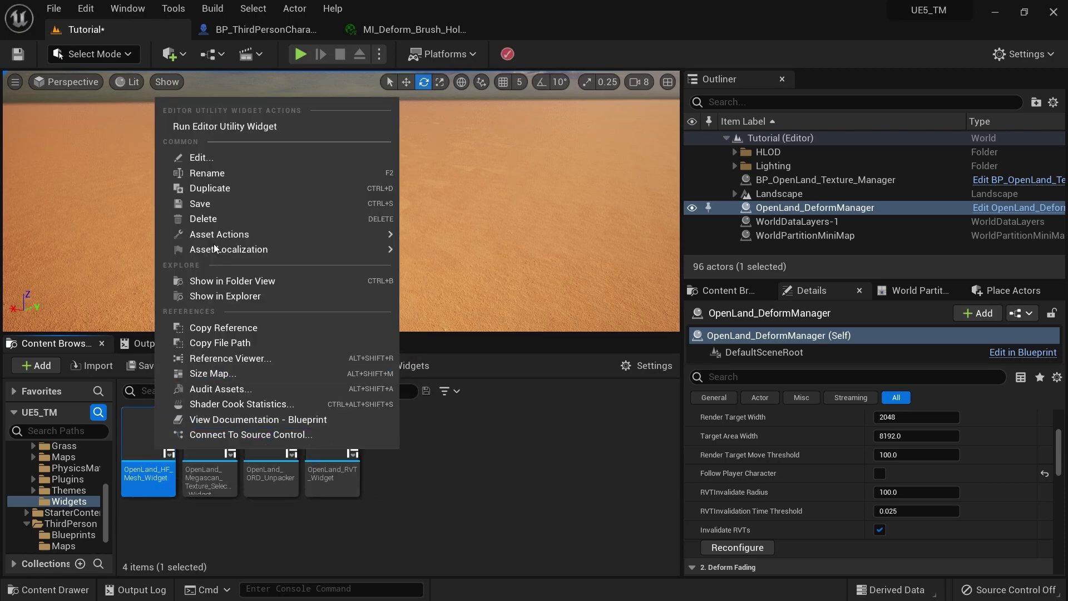
left_click(232, 128)
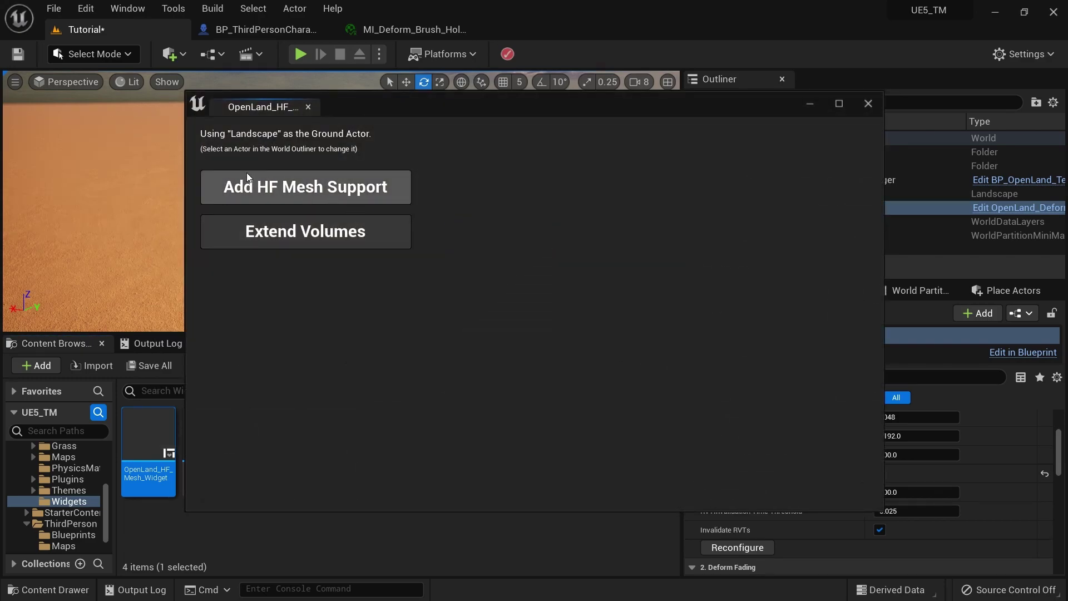
left_click(318, 190)
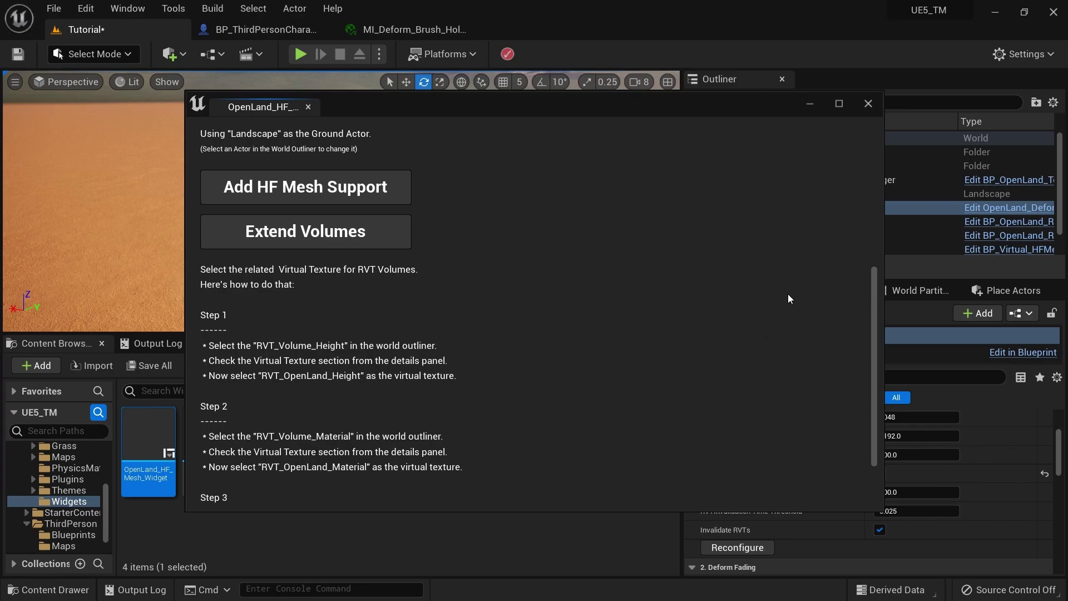
Close the HF Mesh widget and assign RVT_OpenLand_Height as the virtual texture of RVT_Volume_Height.
left_click(868, 103)
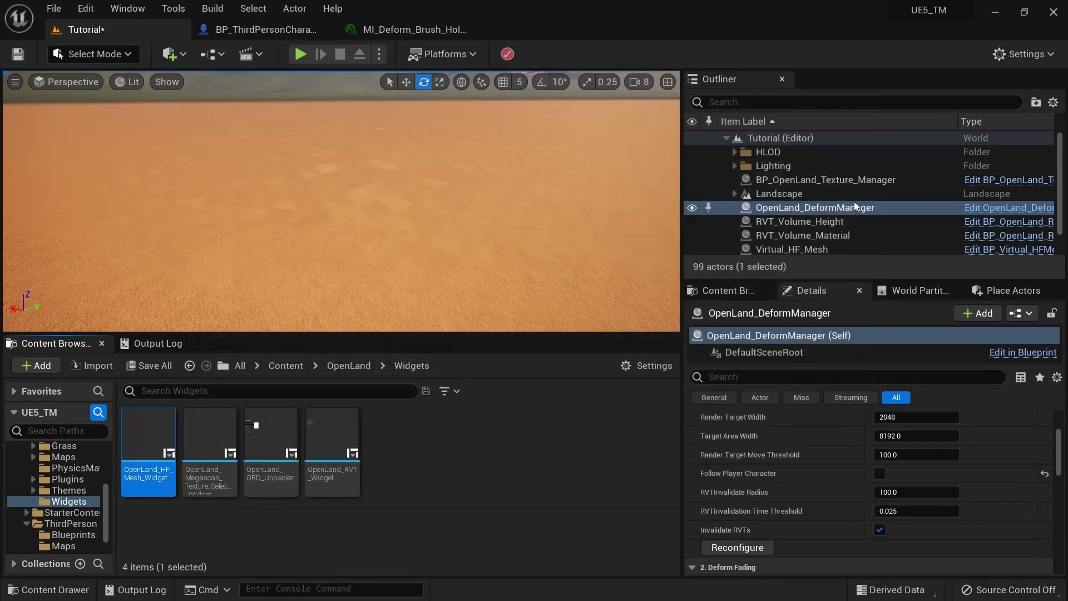
left_click(774, 225)
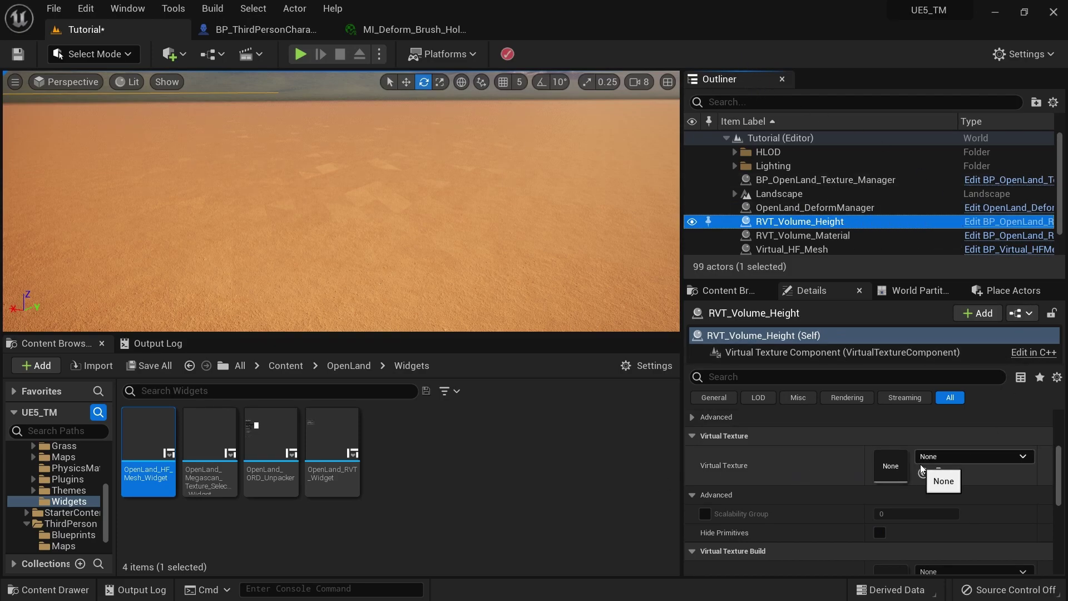
left_click(938, 458)
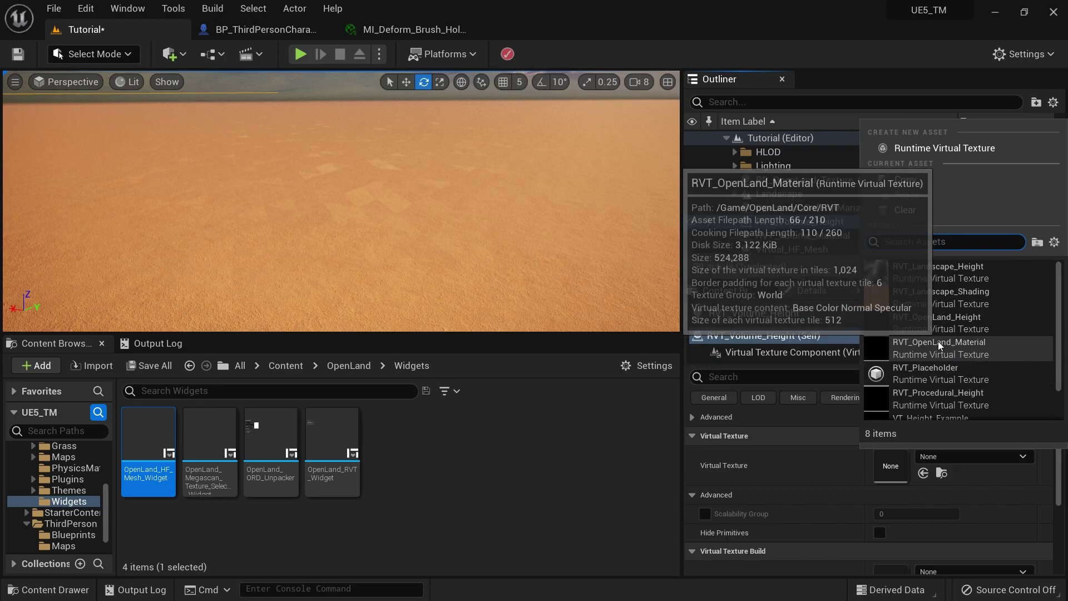
left_click(953, 318)
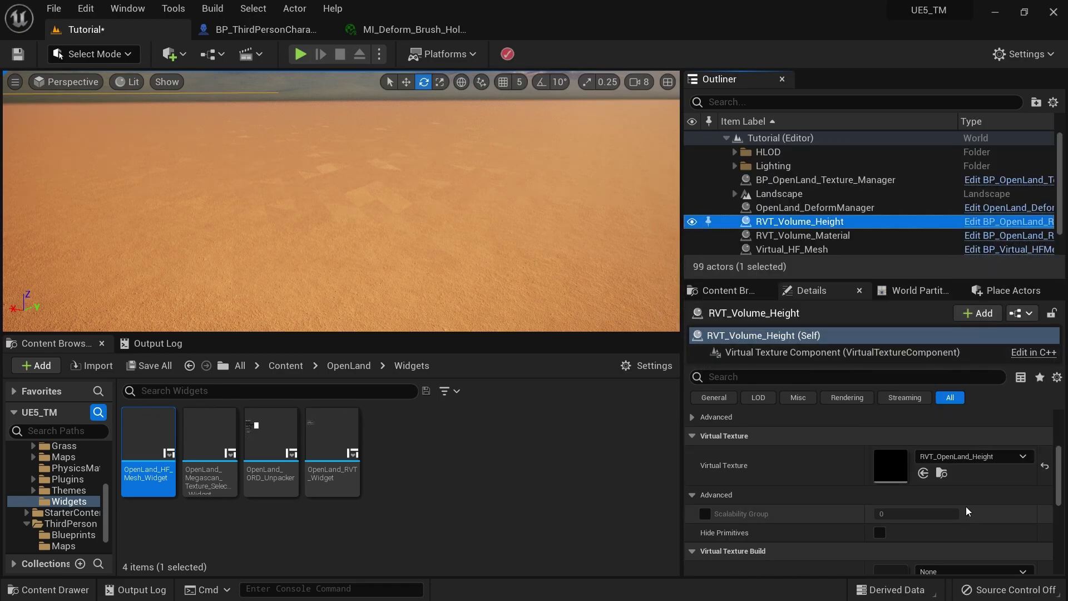
Assign RVT_OpenLand_Material as the virtual texture of RVT_Volume_Material, and recheck both RVT volumes' assignments.
left_click(811, 236)
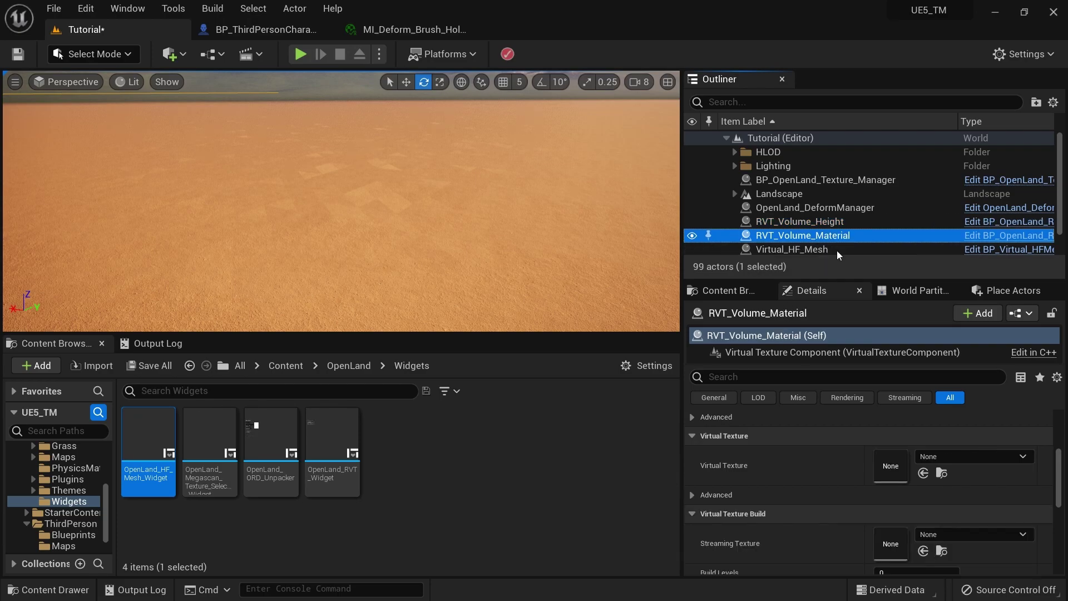
left_click(956, 458)
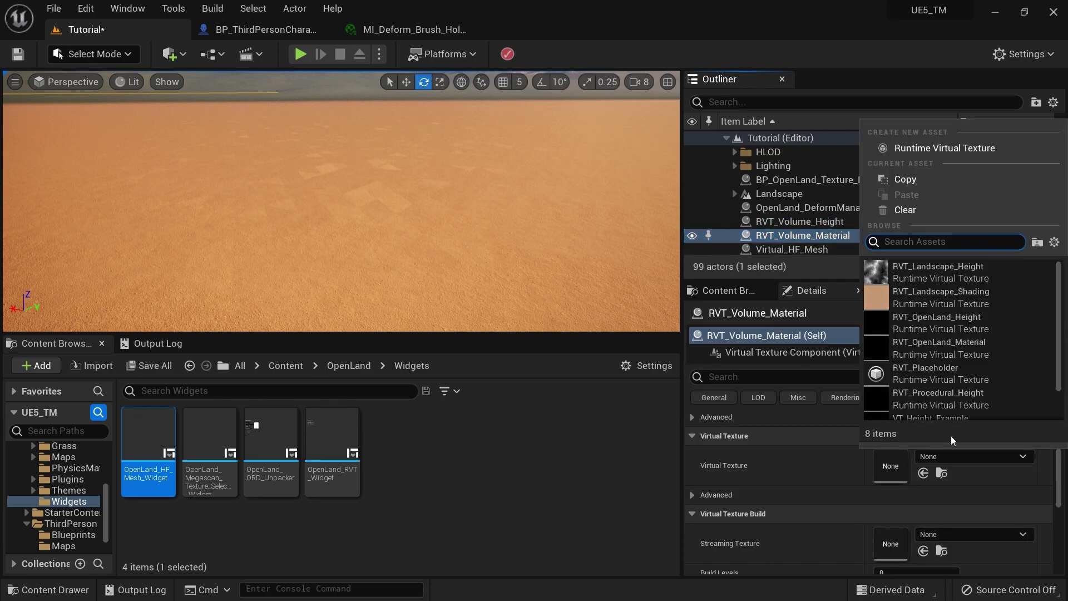
left_click(957, 353)
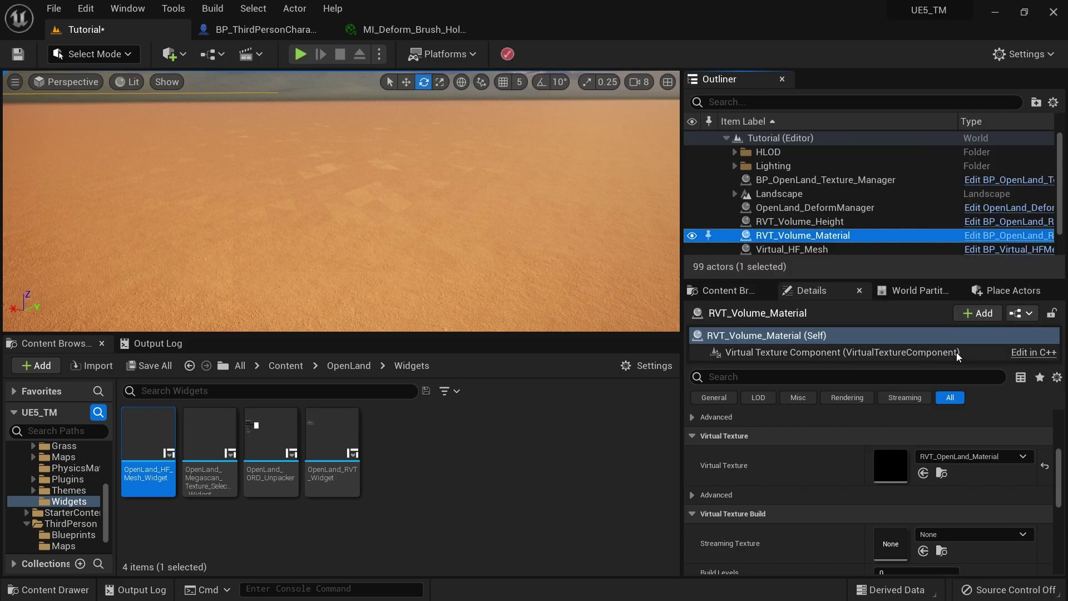
left_click(833, 222)
left_click(844, 236)
left_click(843, 222)
left_click(848, 237)
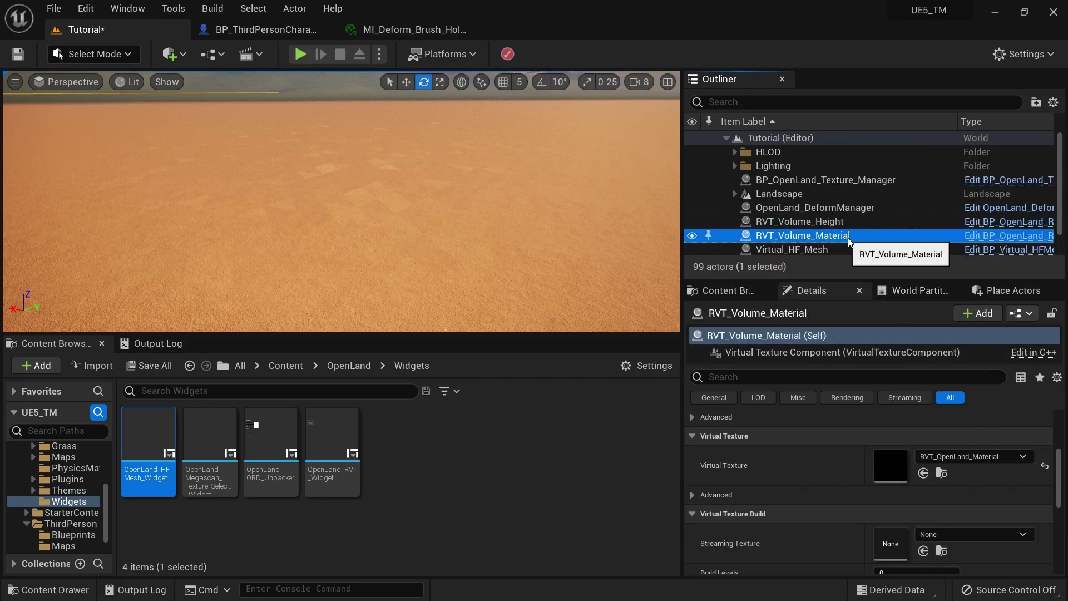
Set the Heightfield virtual texture of the Virtual_HF_Mesh actor to RVT_Volume_Height.
scroll(800, 233, "down", 2)
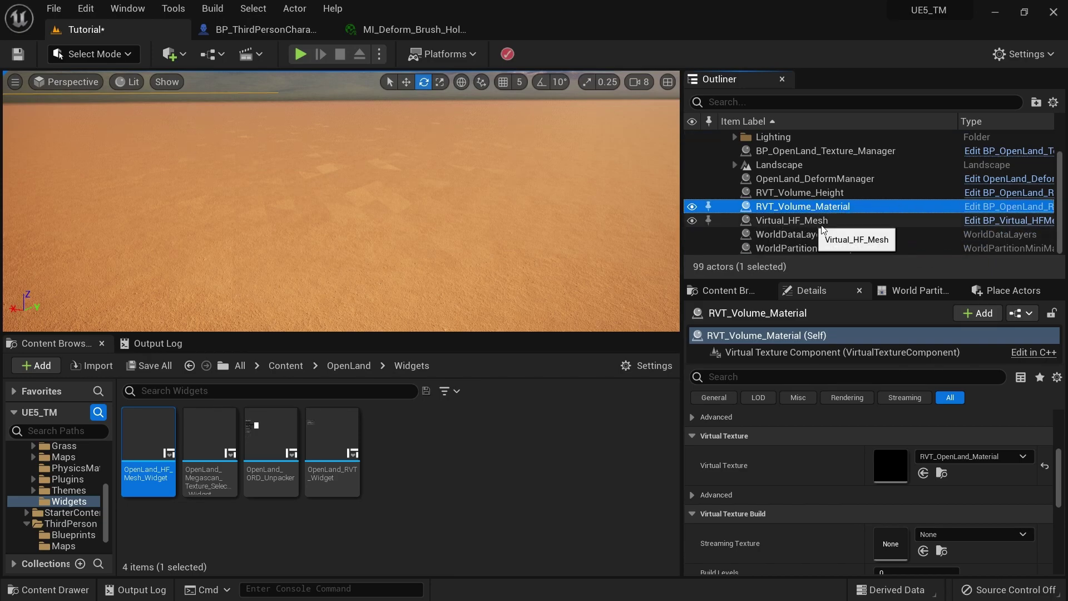
left_click(792, 221)
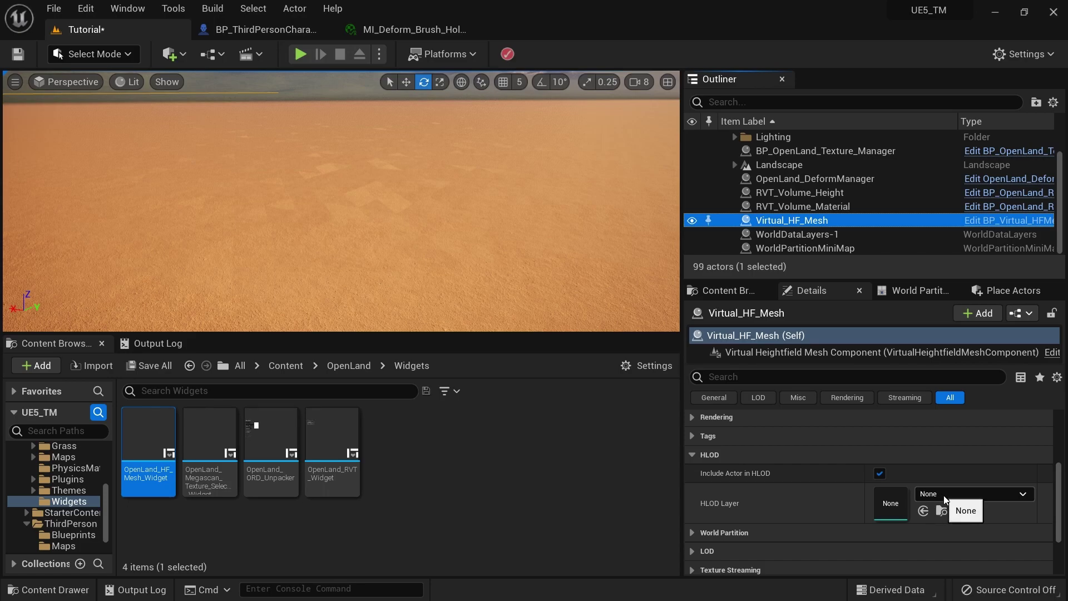
scroll(907, 448, "up", 5)
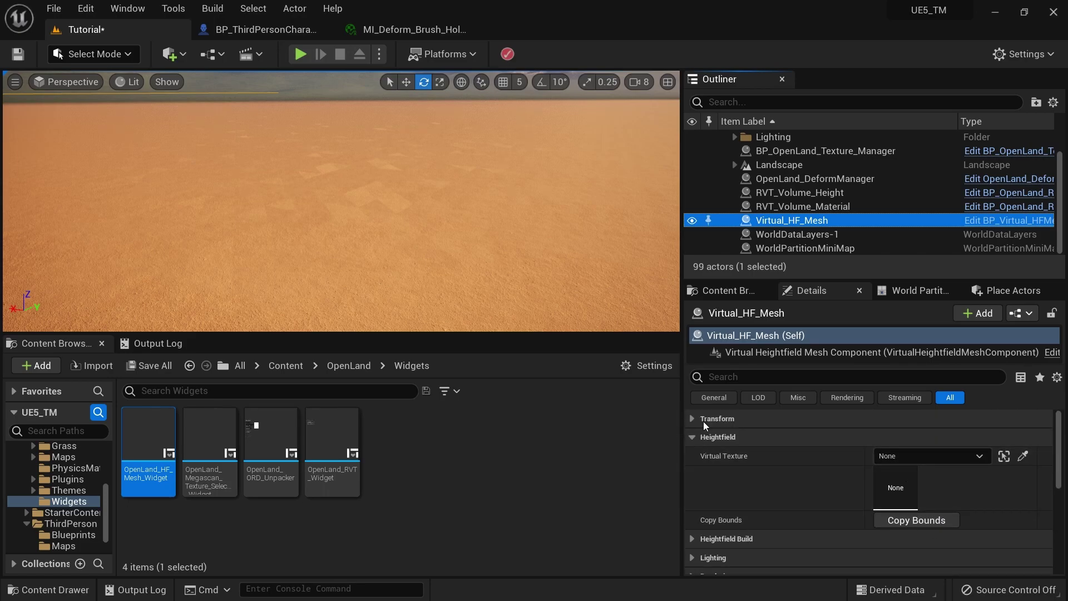
left_click(895, 456)
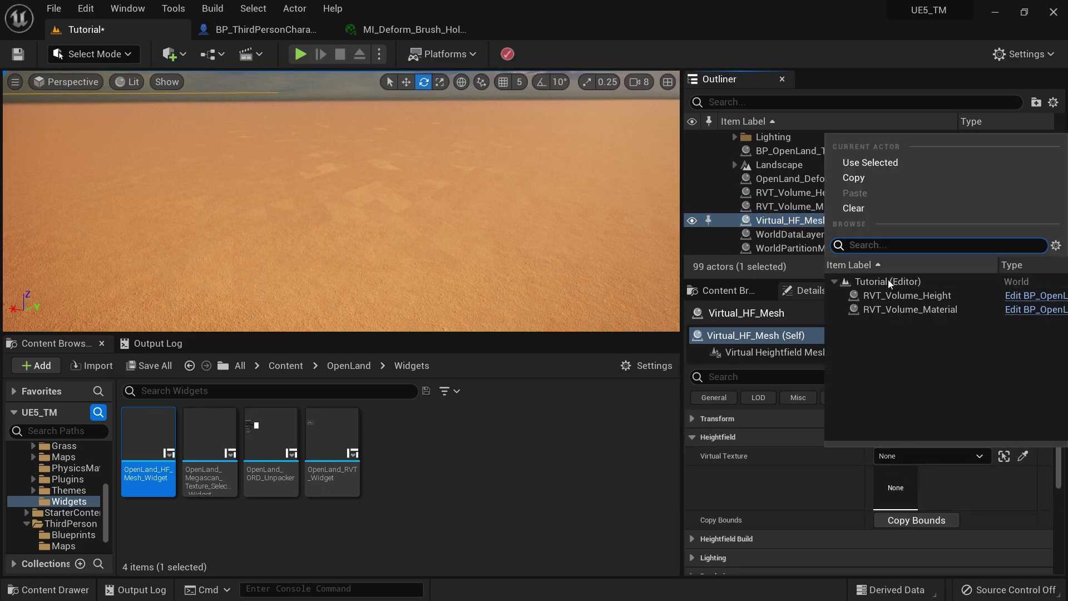
left_click(914, 296)
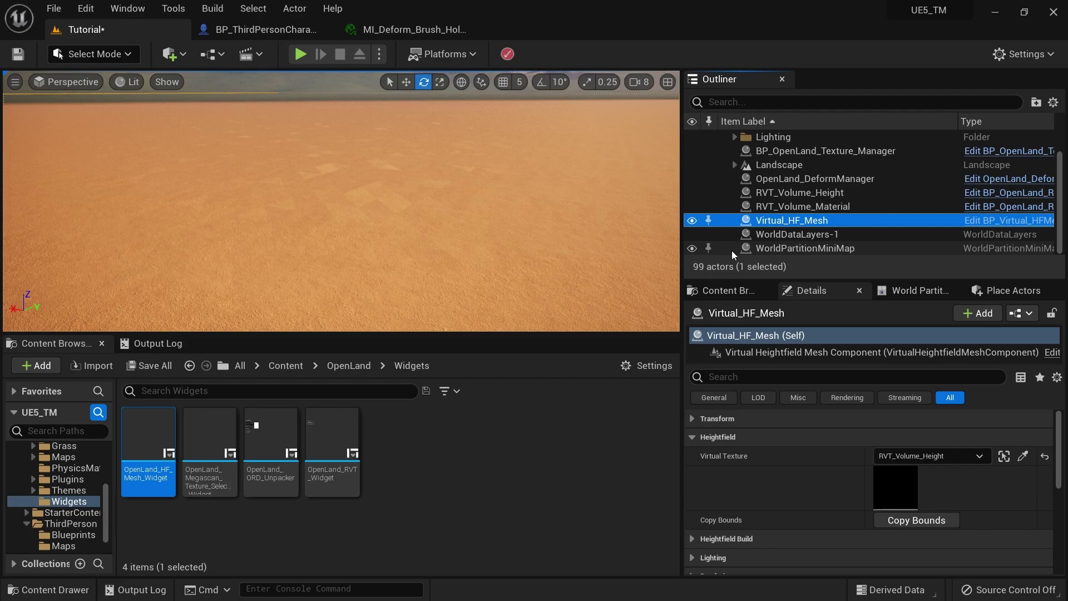
Set Draw in Main Pass to Never for the Landscape and all its LandscapeStreamingProxy actors together.
left_click(734, 165)
left_click(762, 166)
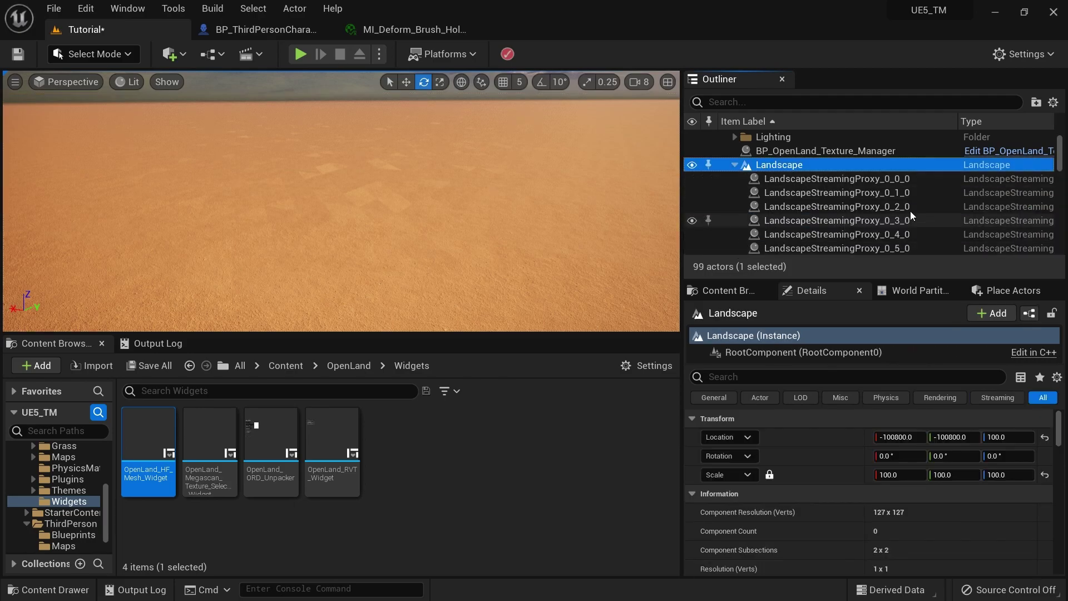
scroll(876, 211, "down", 10)
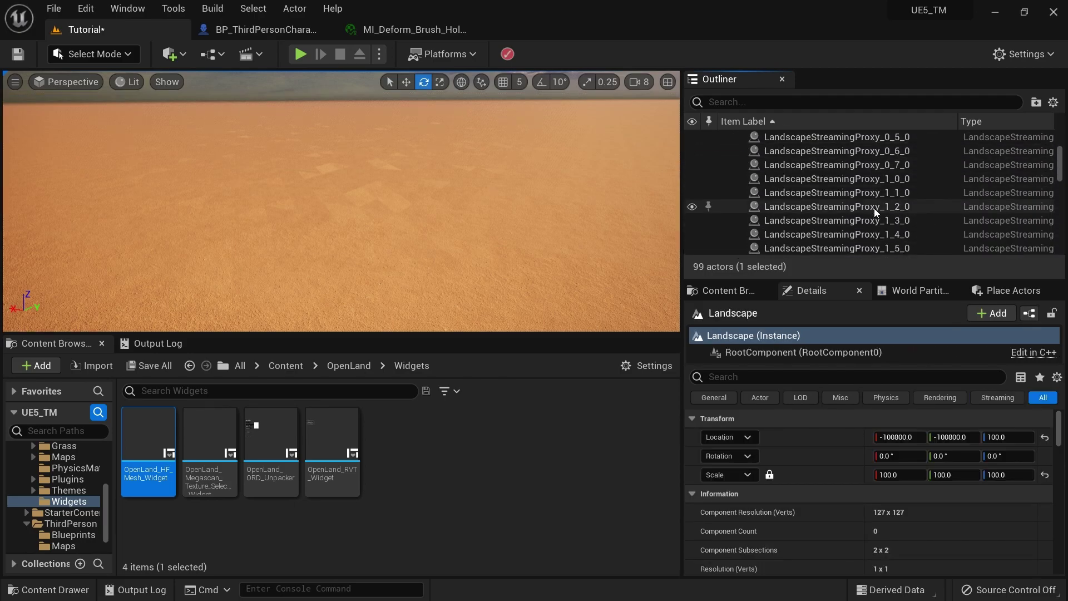
scroll(874, 209, "down", 10)
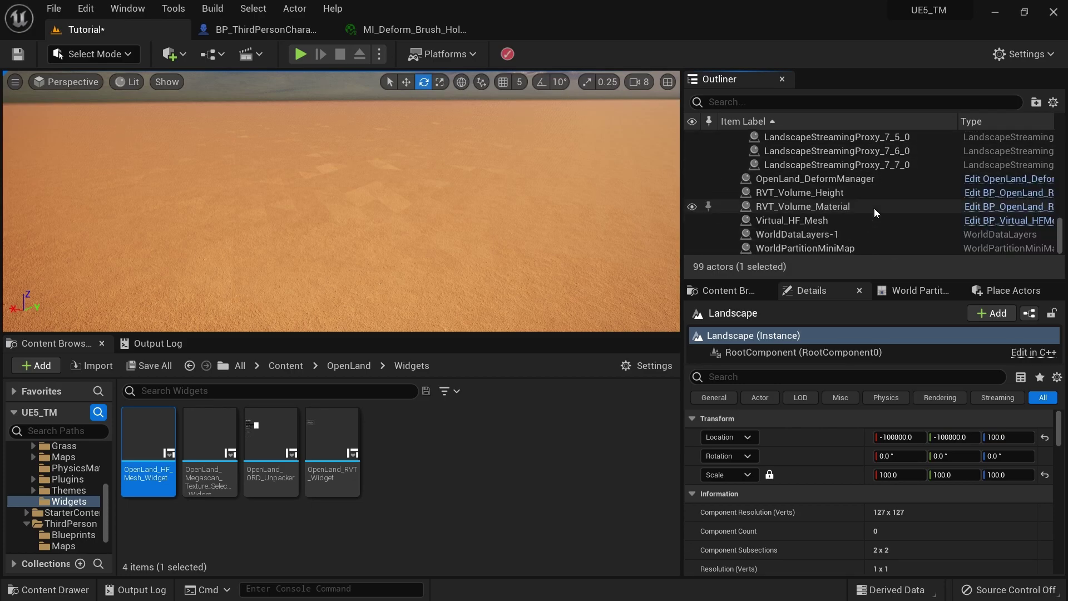
left_click(832, 166, "shift")
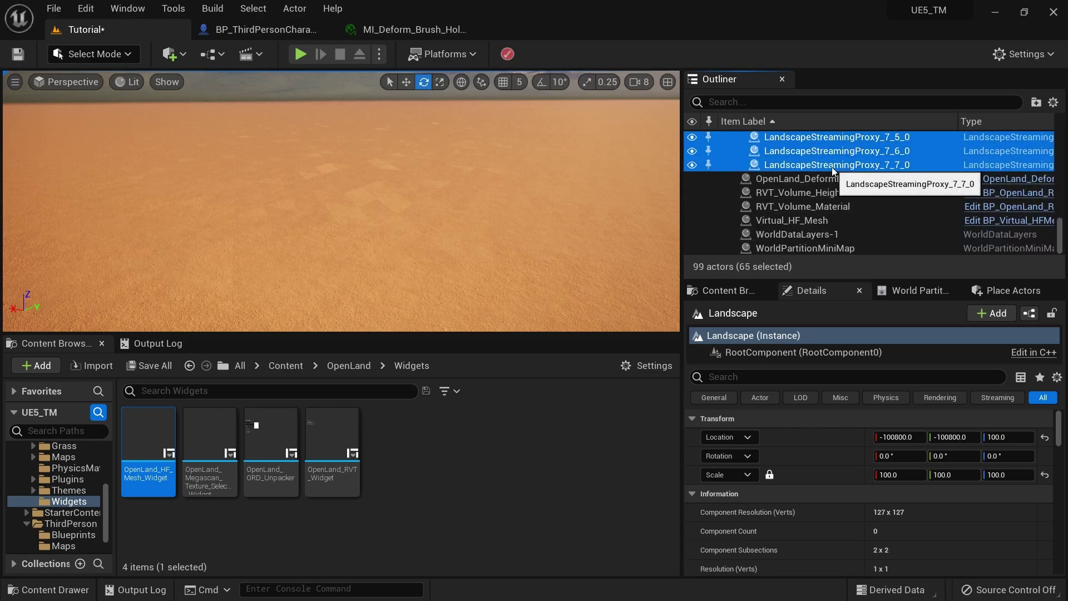
scroll(846, 184, "up", 8)
scroll(849, 188, "up", 4)
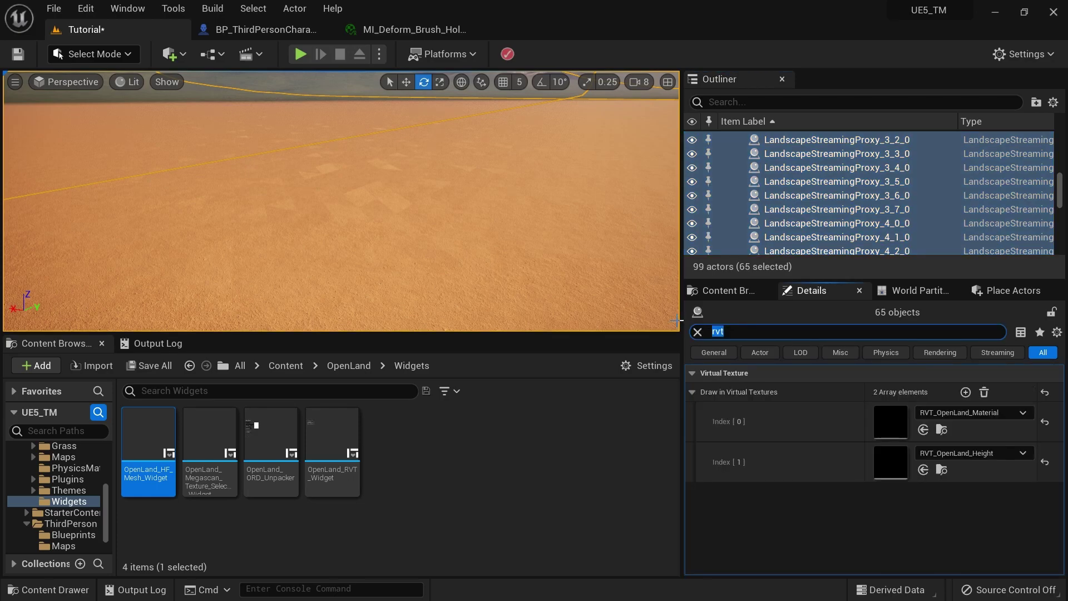
type("draw")
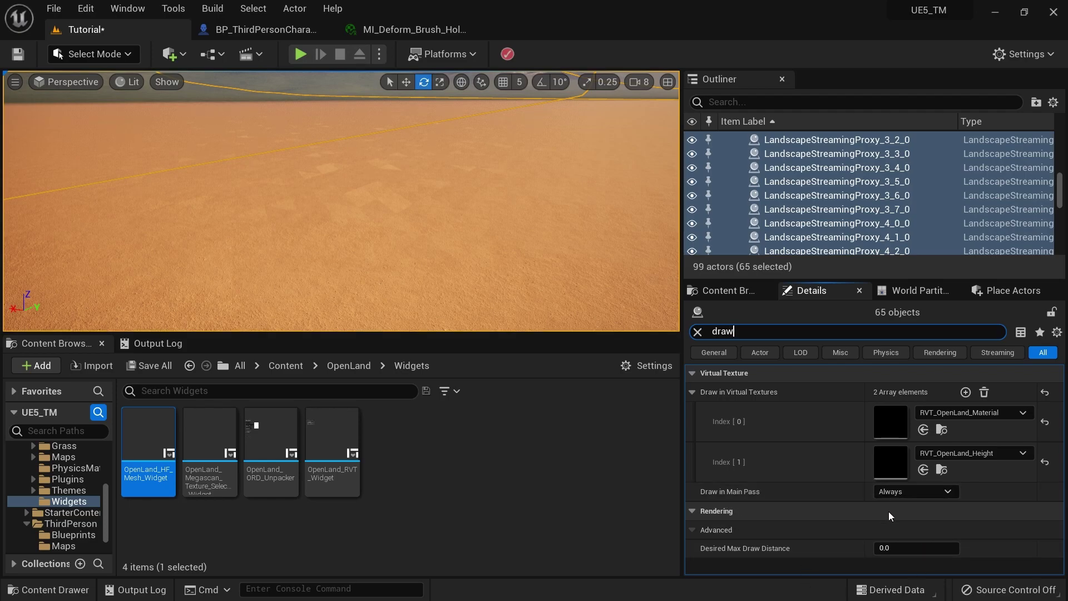
left_click(913, 494)
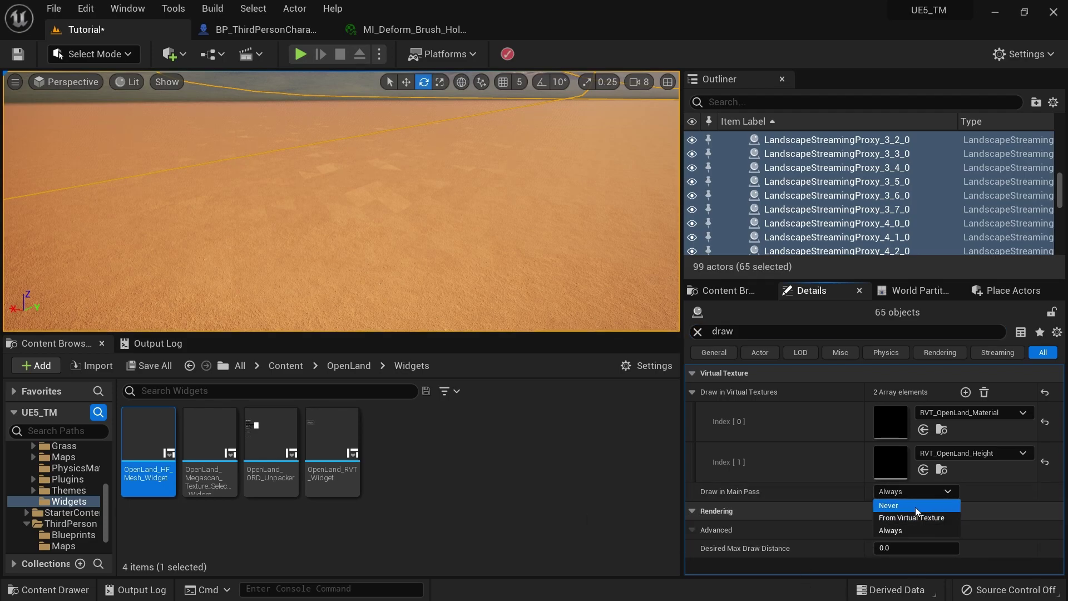
left_click(915, 506)
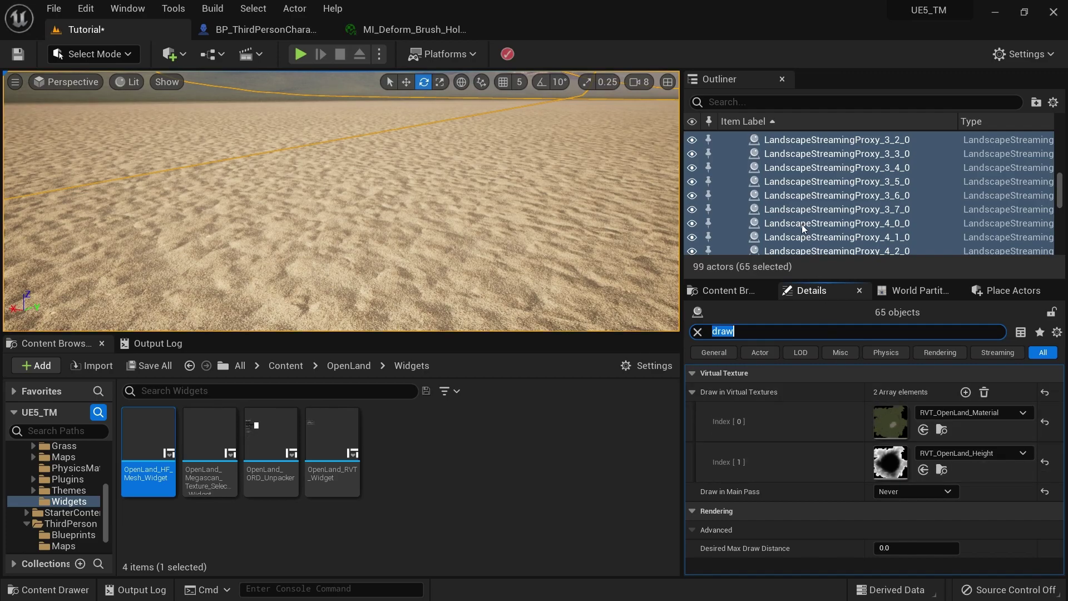
Select only the Landscape, look over the sand surface in the viewport, and save the level.
scroll(799, 215, "down", 3)
scroll(799, 216, "down", 15)
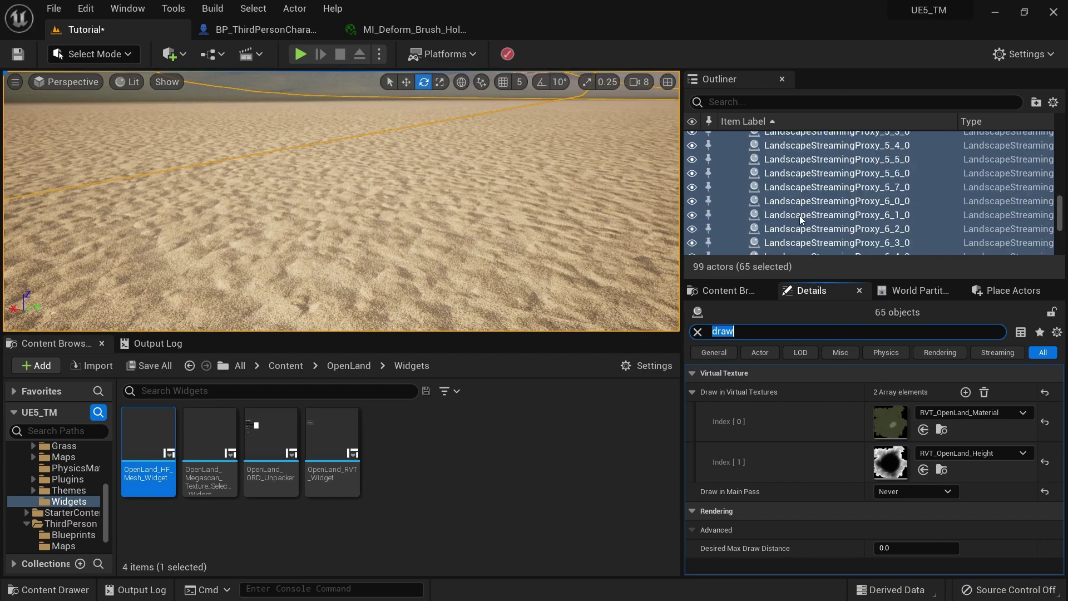
left_click(822, 234)
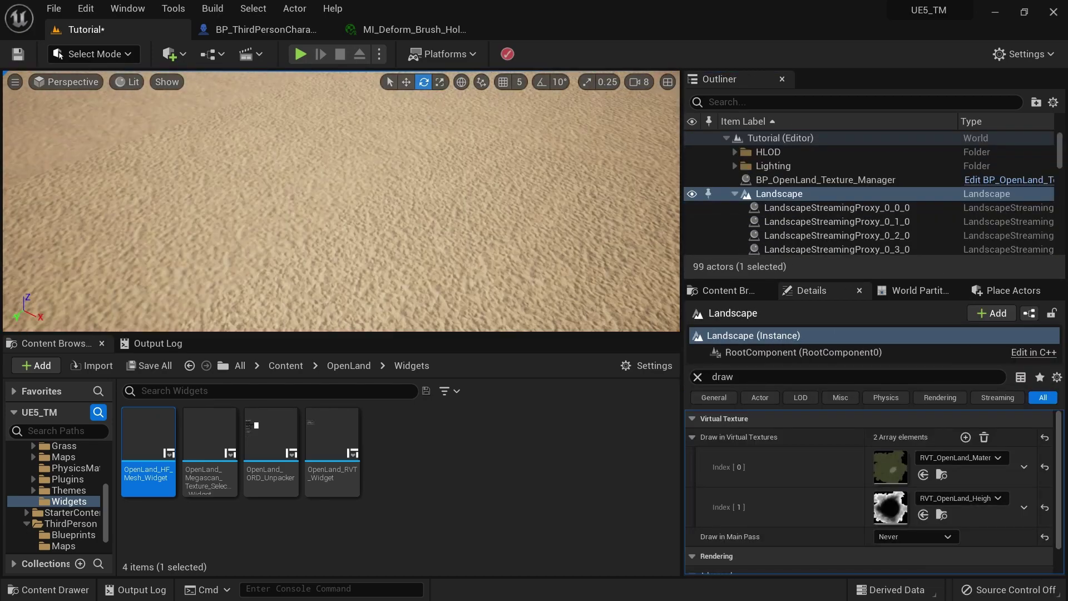
right_click_drag(341, 202, 512, 178)
right_click_drag(417, 169, 417, 169)
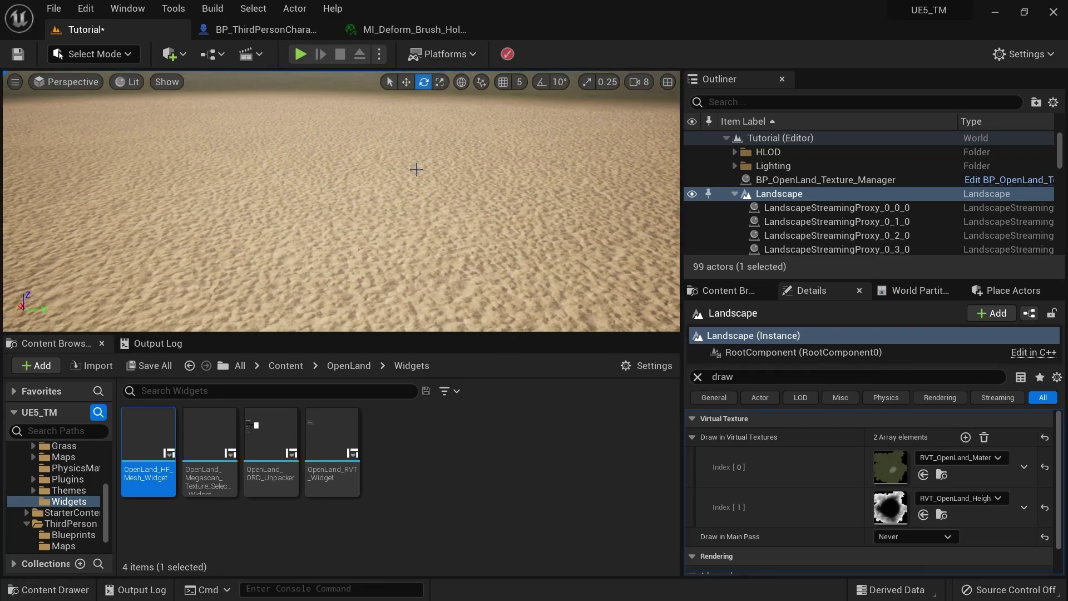
key("ctrl+s")
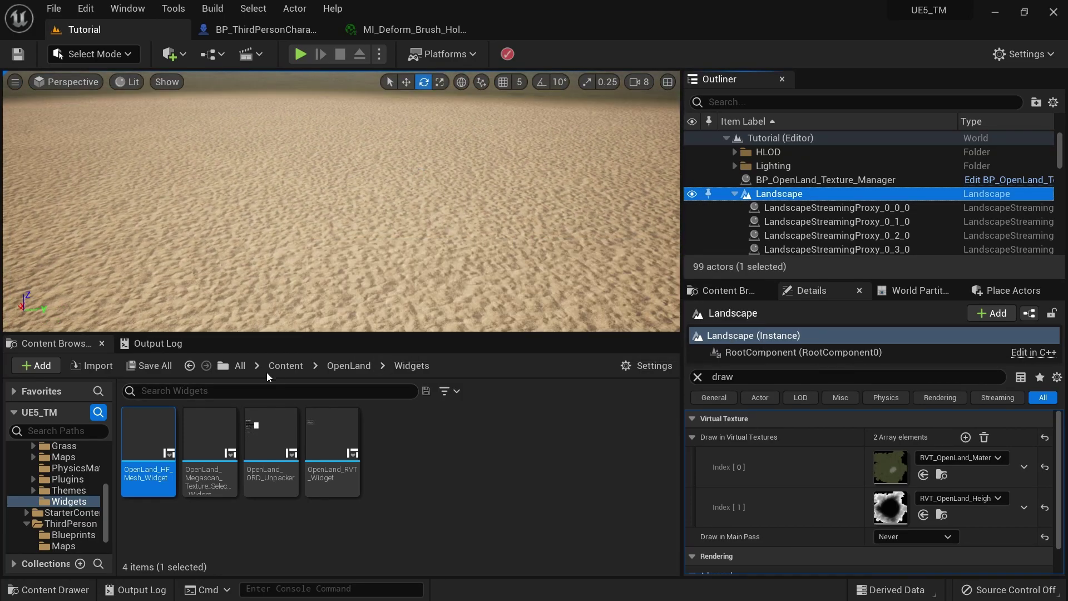
Reopen the Tutorial level from the root Content folder.
left_click(285, 365)
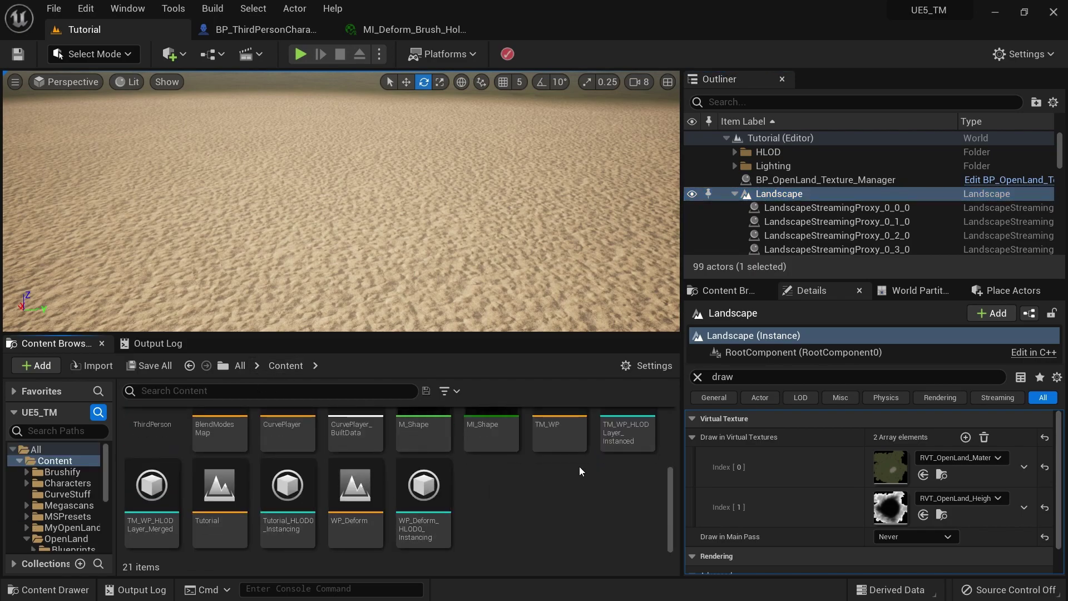
scroll(503, 483, "up", 1)
scroll(495, 479, "down", 1)
scroll(489, 477, "up", 2)
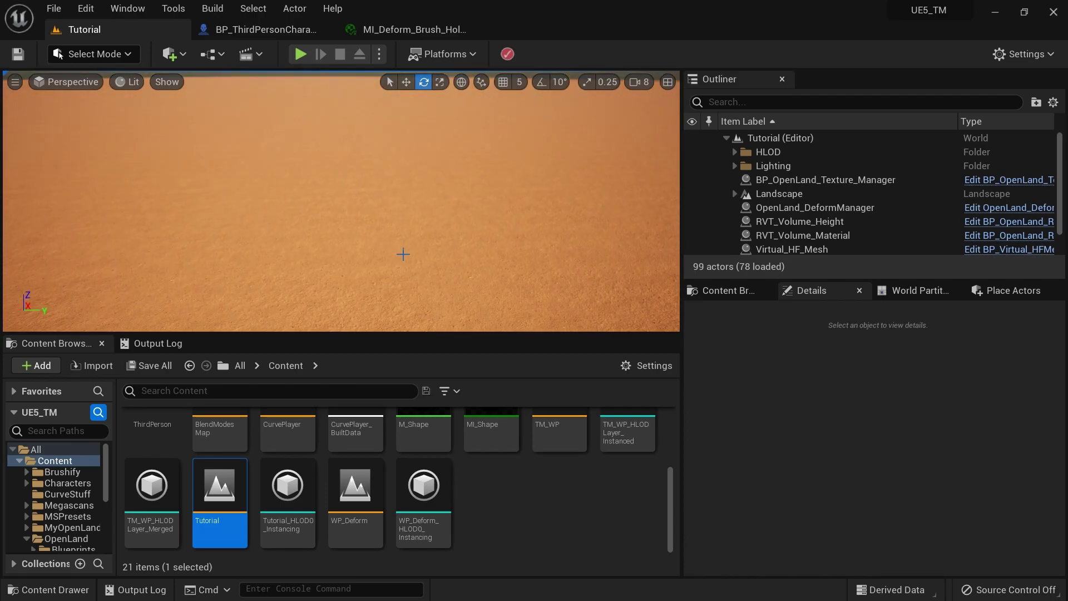
Play the Tutorial level and run the character in several directions across the sand to examine the footprints, then stop playing.
key("alt+p")
key("w")
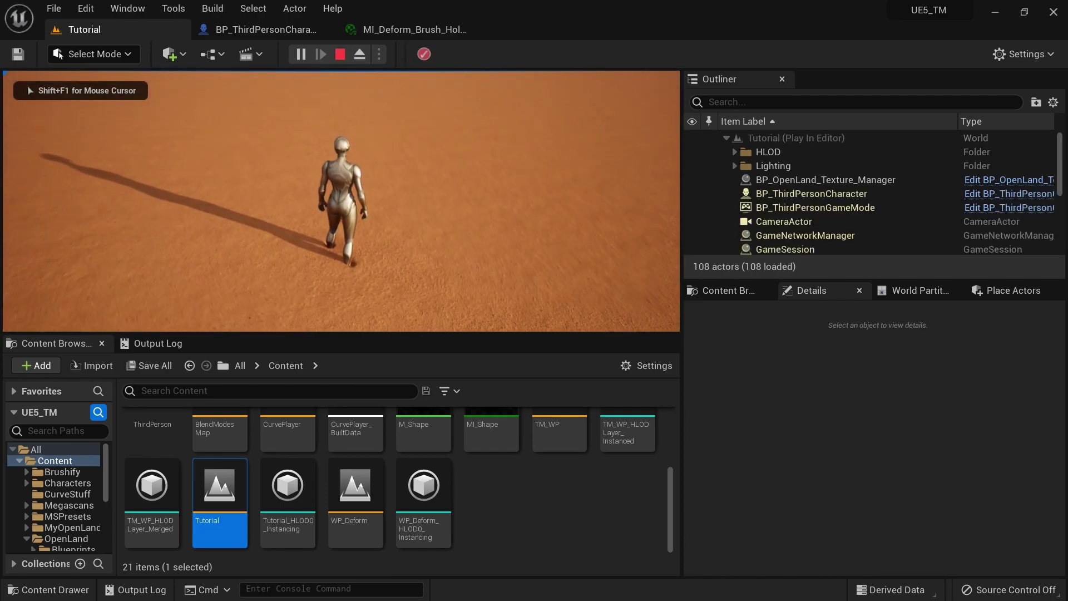
key("s")
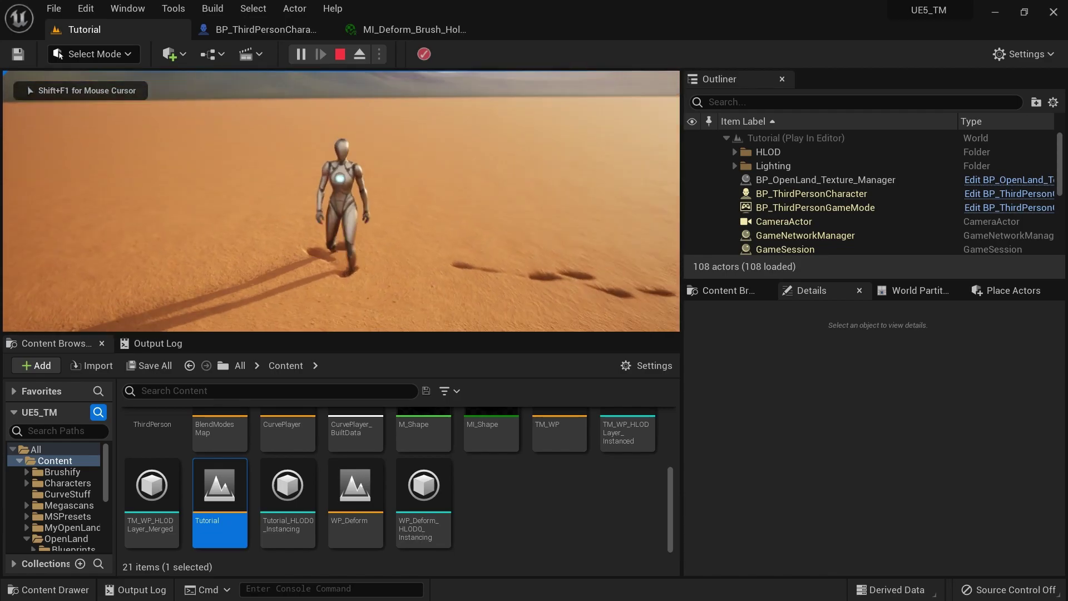
key("w")
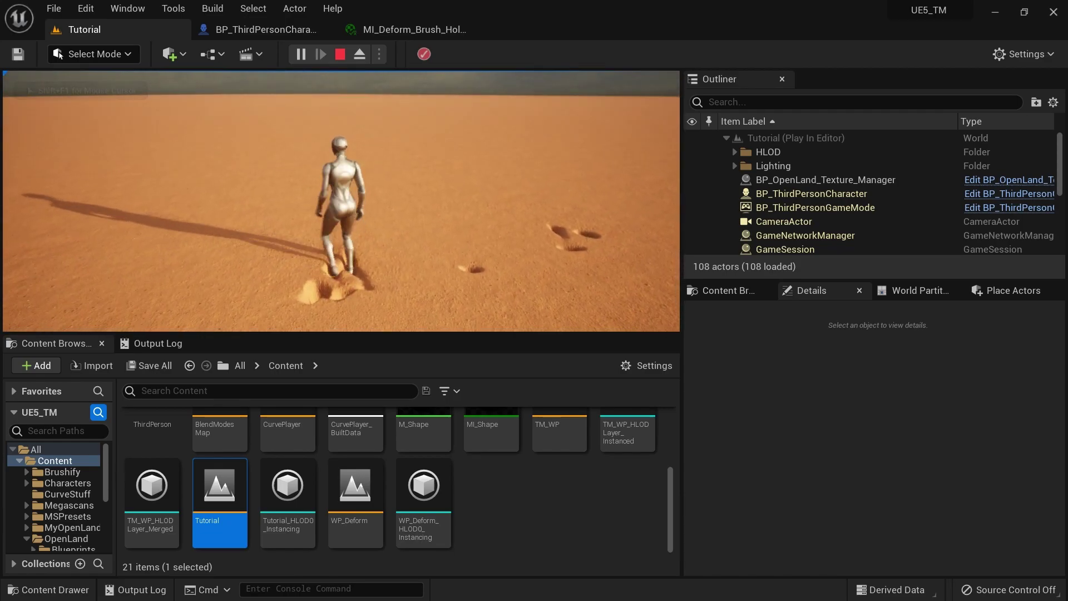
key("s")
key("a")
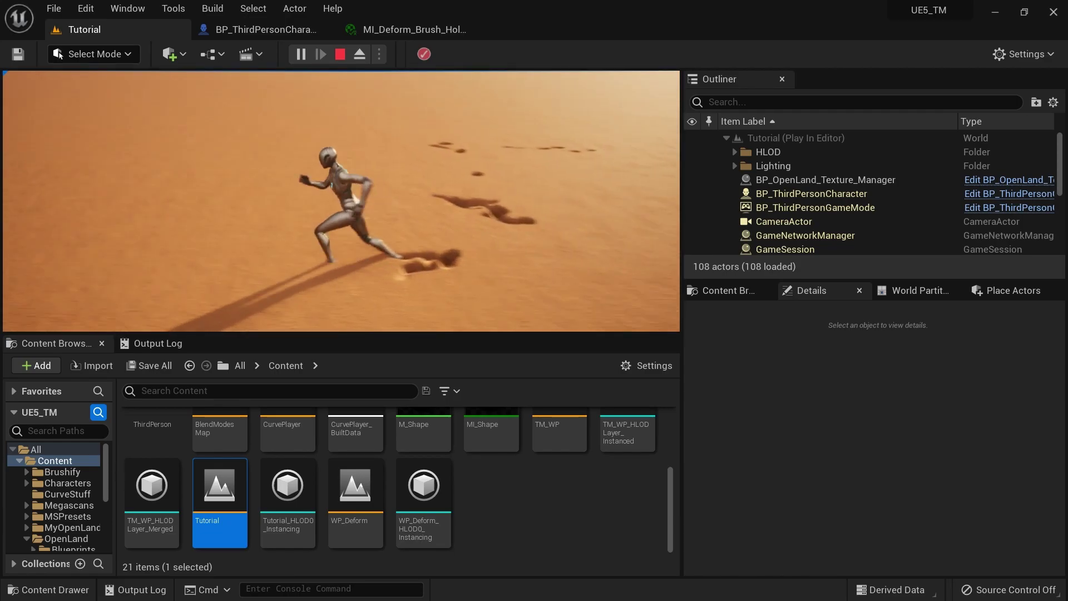
key("w")
key("d")
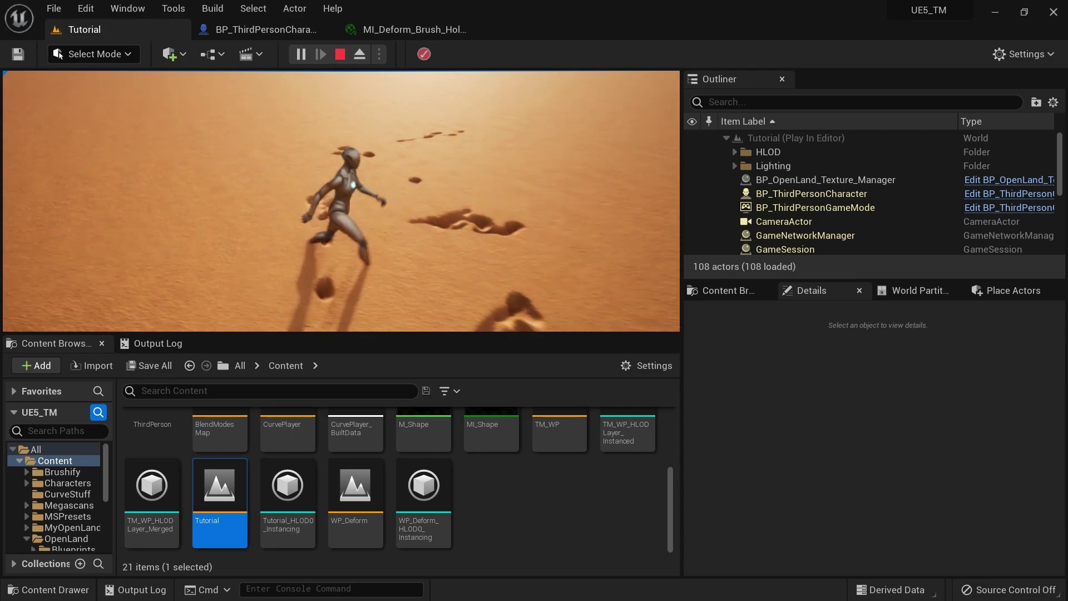
key("s")
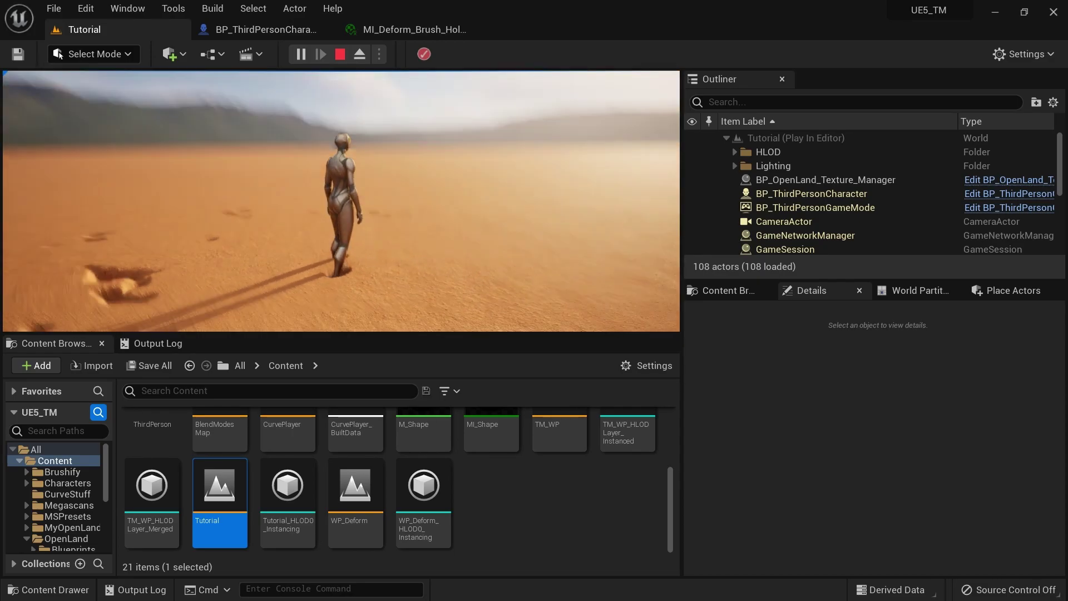
key("w")
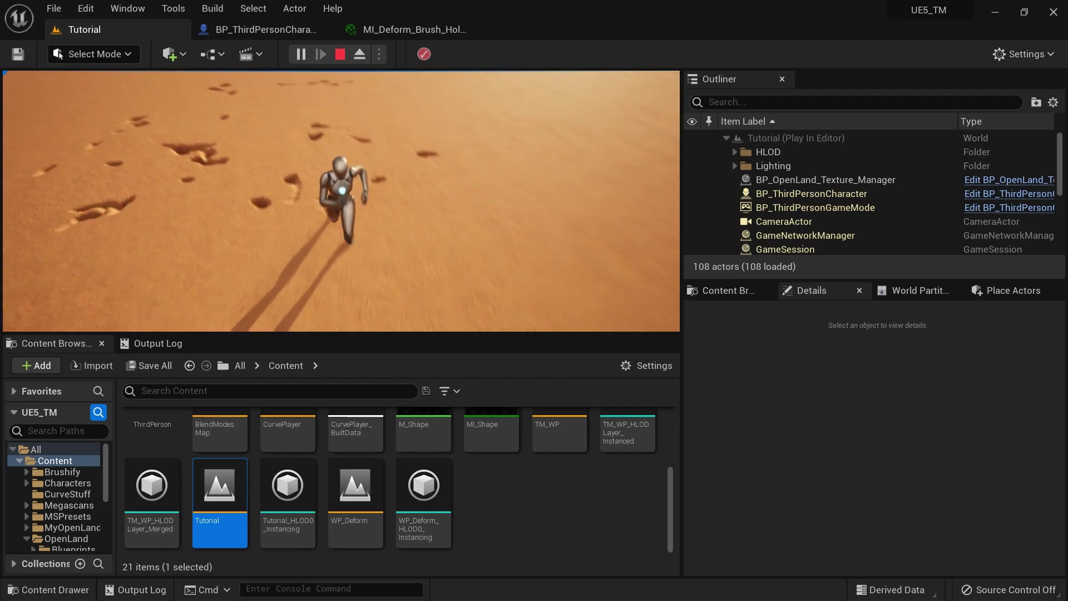
key("w")
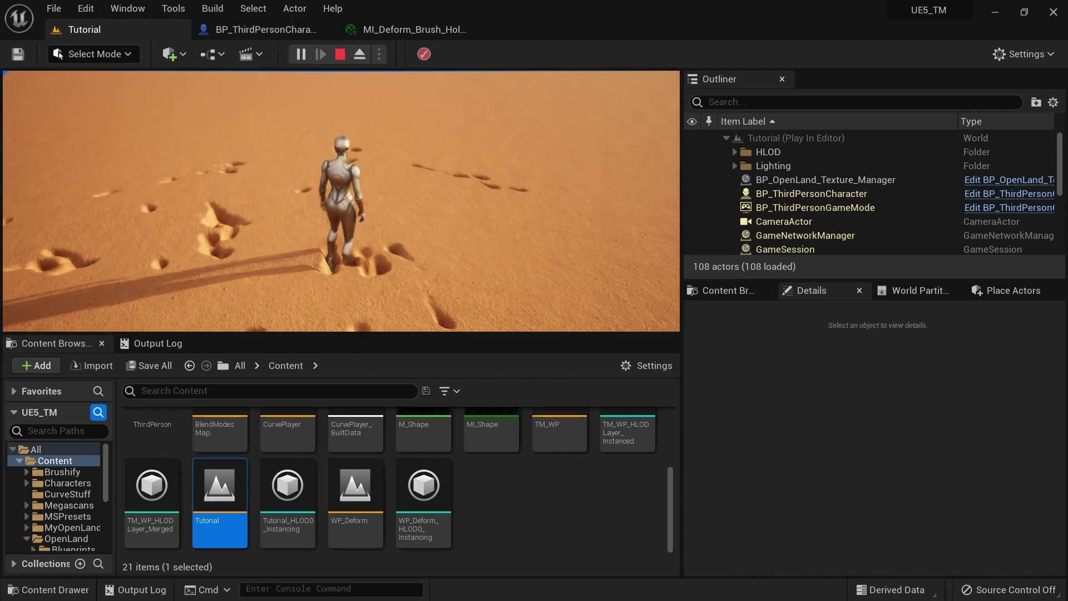
key("s")
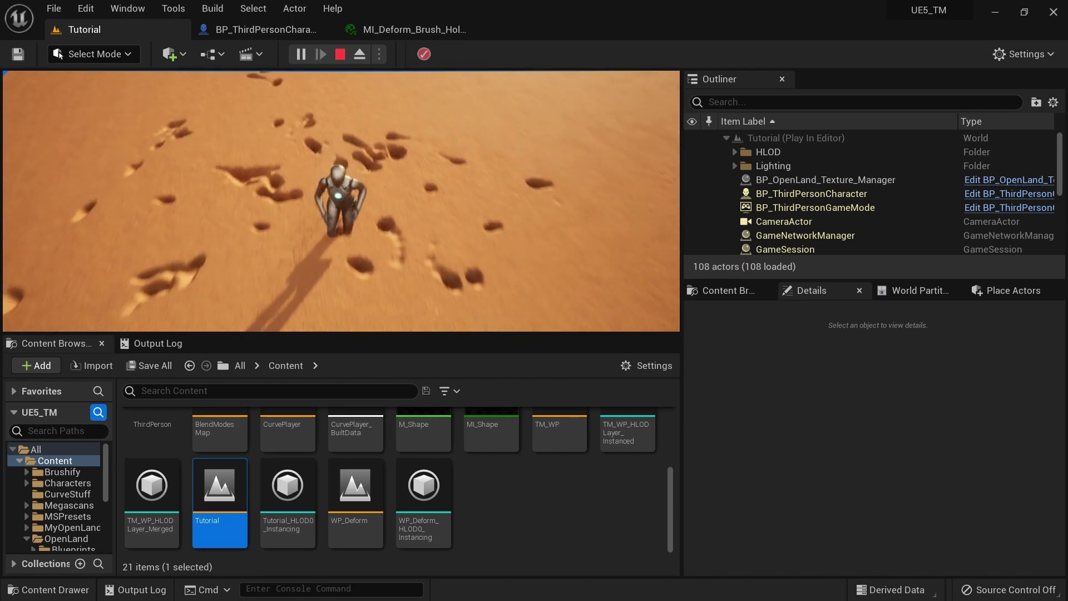
key("d")
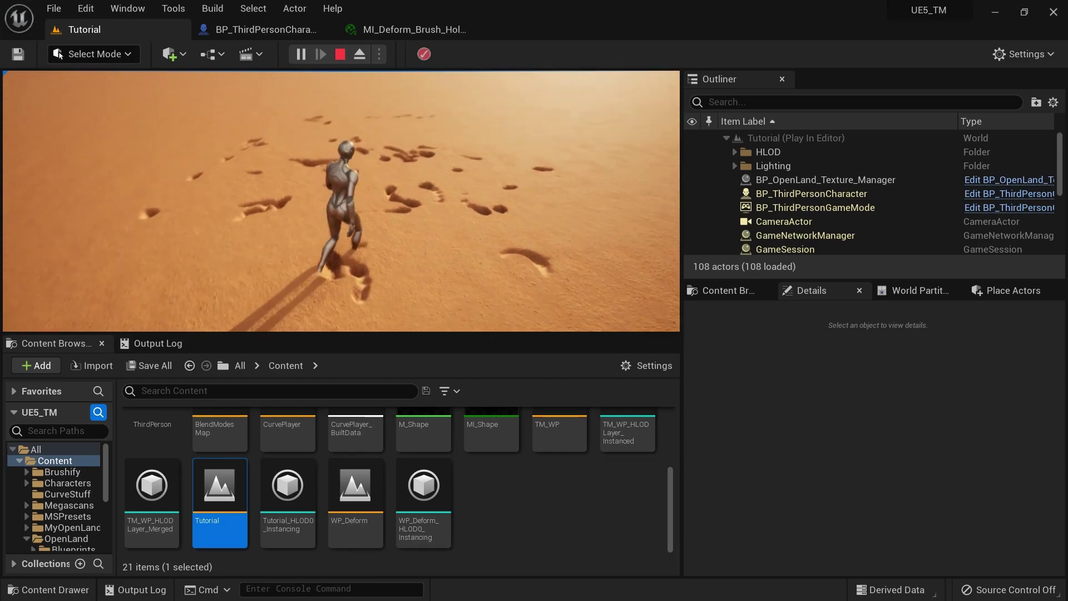
key("s")
key("Escape")
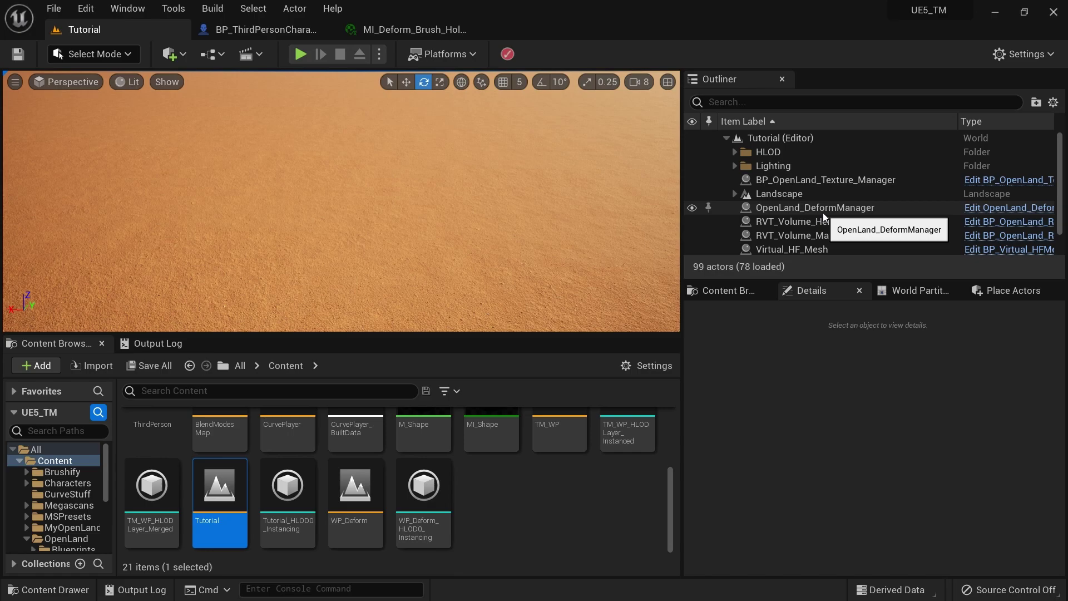
Open the Landscape's material instance MI_OpenLand_Theme_Default from its unfiltered details and filter the parameters by "deform".
left_click(813, 196)
scroll(920, 431, "down", 1)
scroll(913, 450, "up", 1)
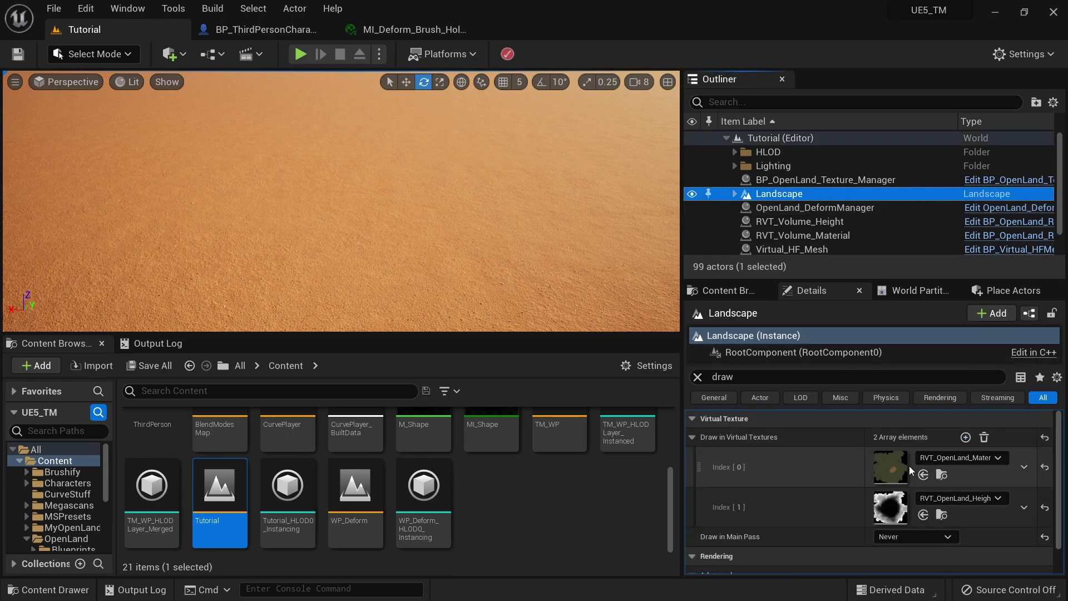
left_click(697, 377)
scroll(1029, 467, "down", 10)
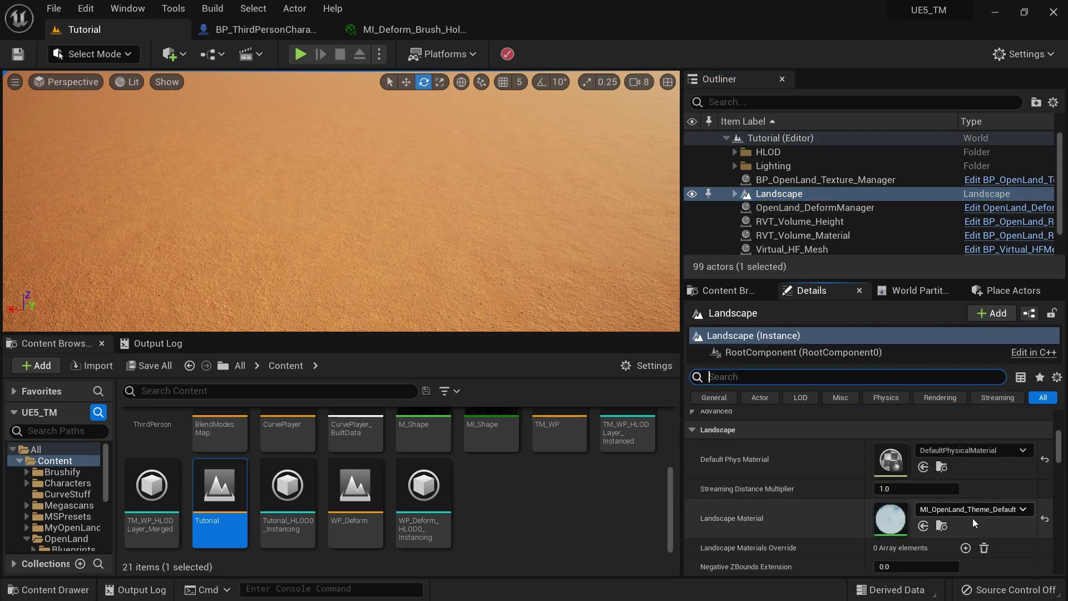
double_click(901, 526)
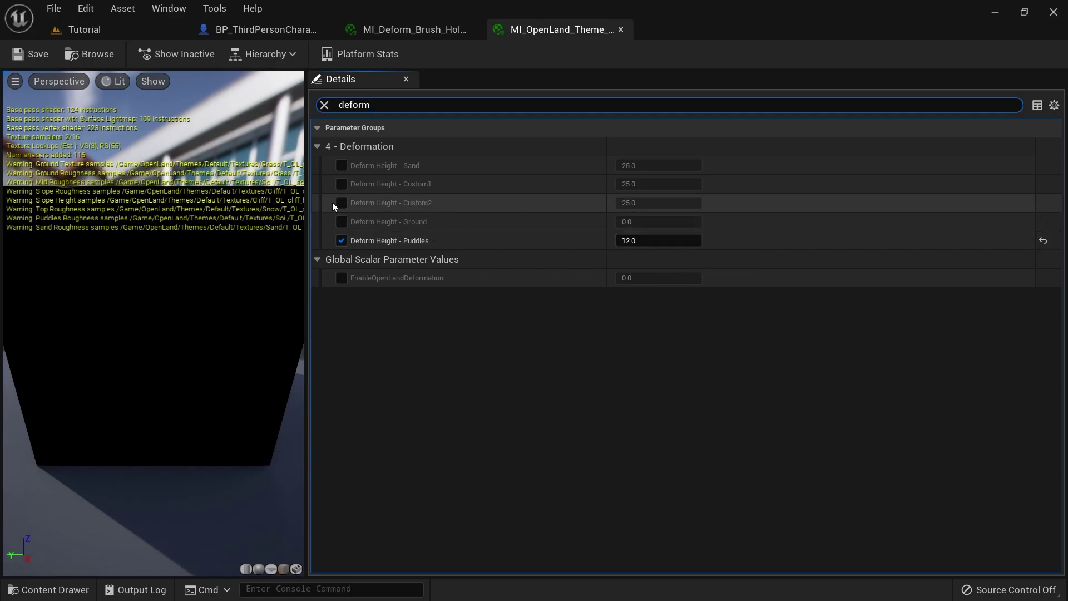
Override Deform Height - Sand with 10 in the material instance, save it, and return to the Tutorial level.
left_click(345, 167)
left_click(656, 165)
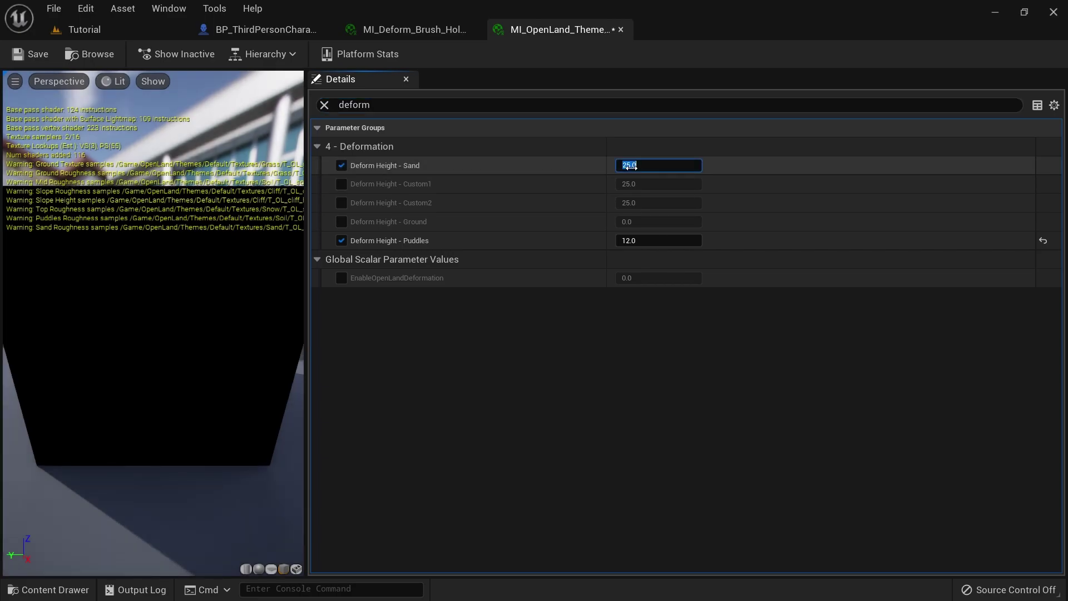
type("10")
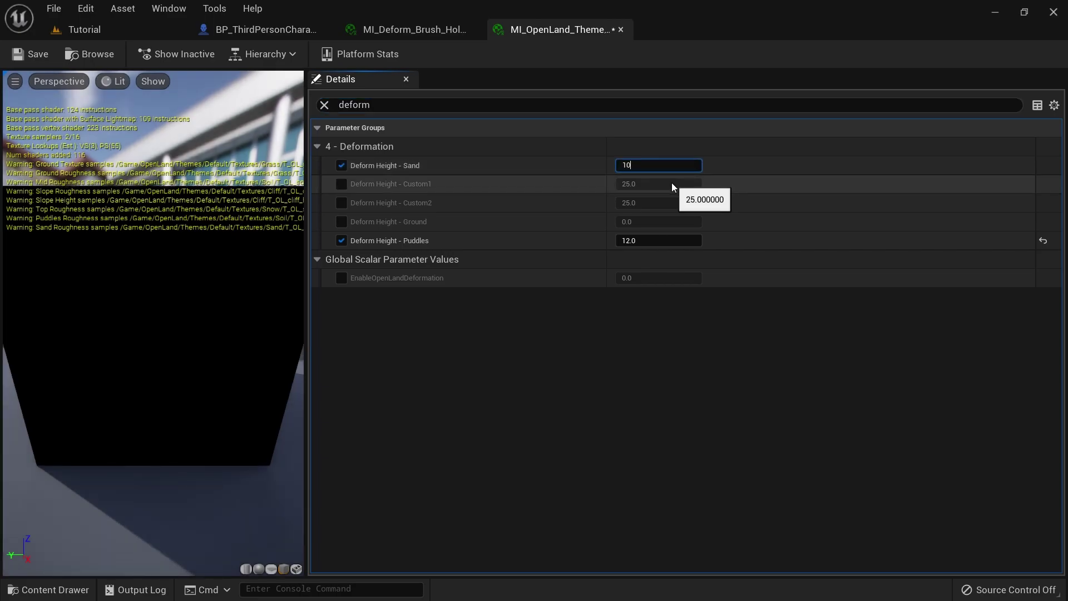
key("Return")
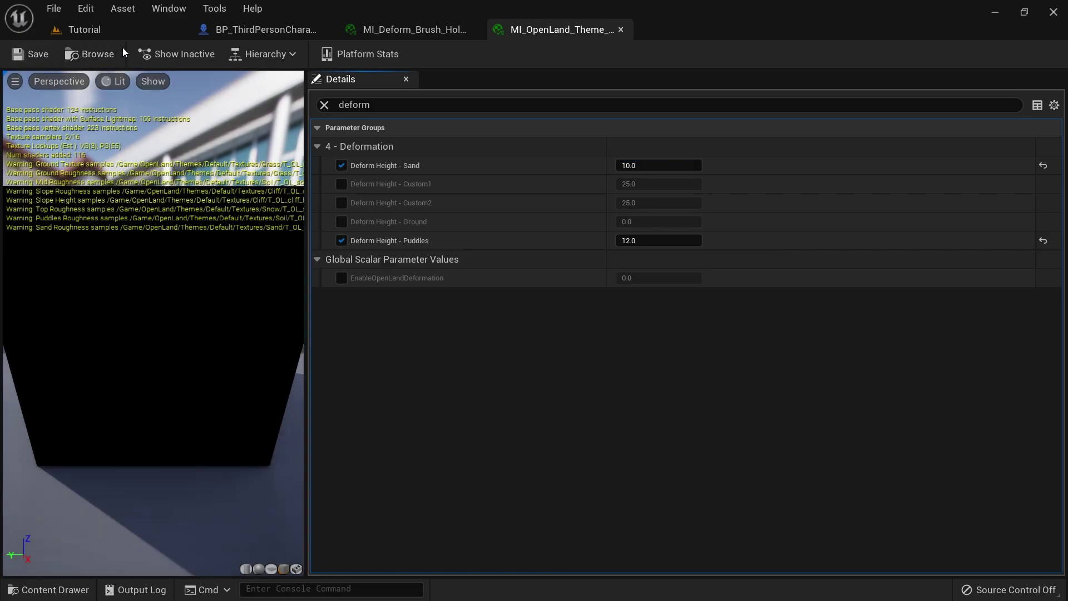
left_click(139, 25)
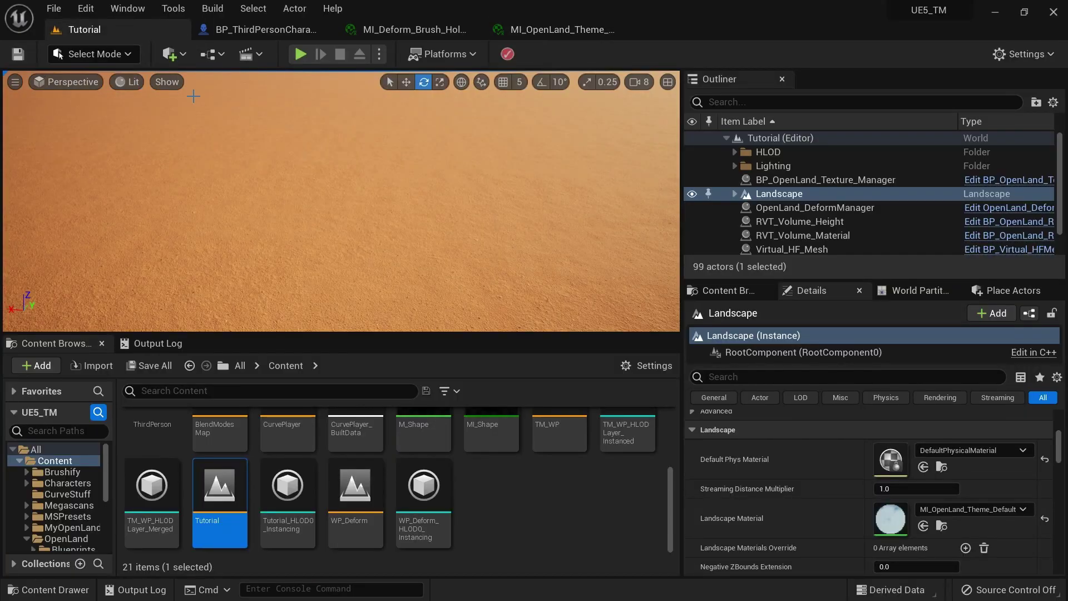
Play the level and run the character over the sand to check the footprint depth with the new sand height.
key("alt+p")
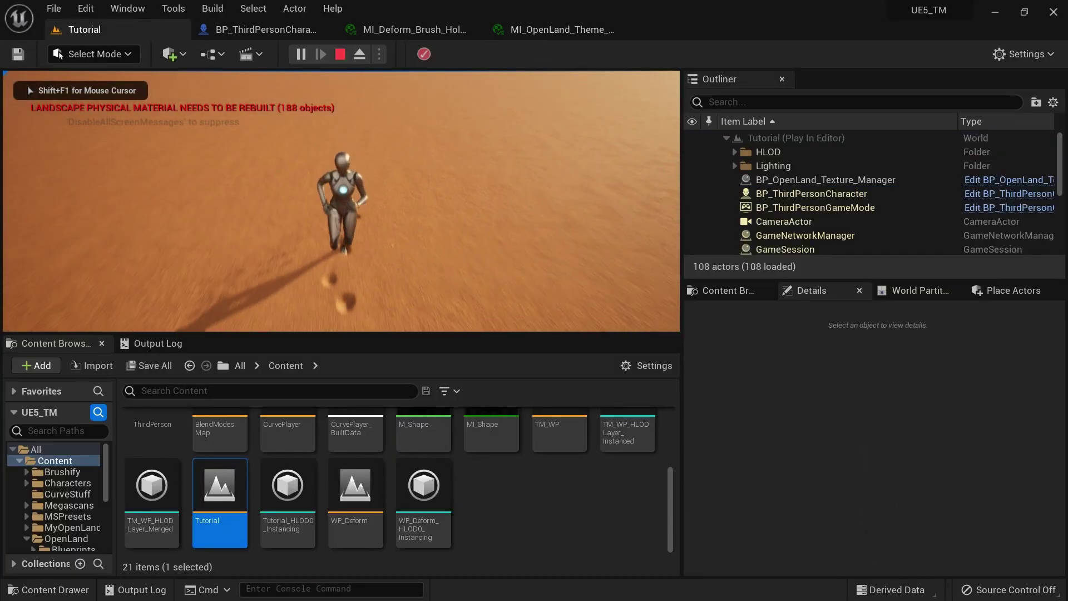
key("d")
key("s")
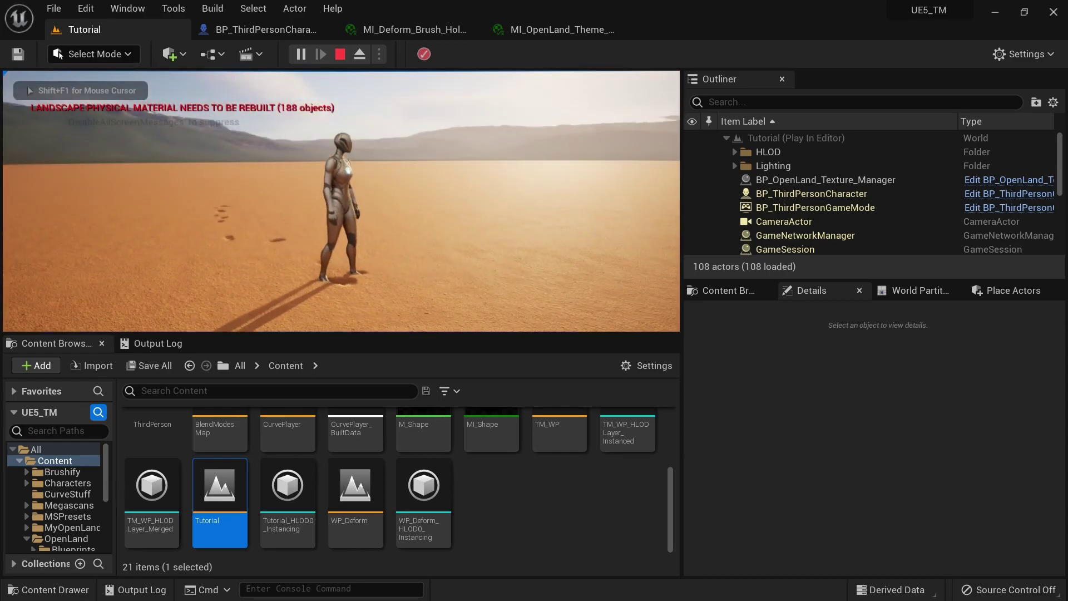
key("s")
key("w")
key("s")
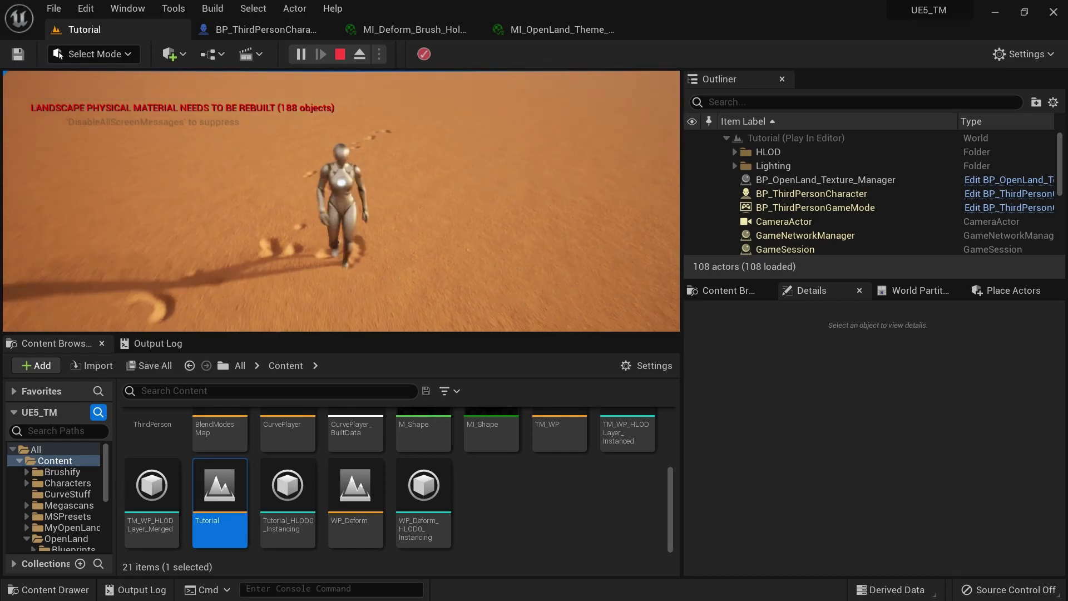
key("w")
key("a")
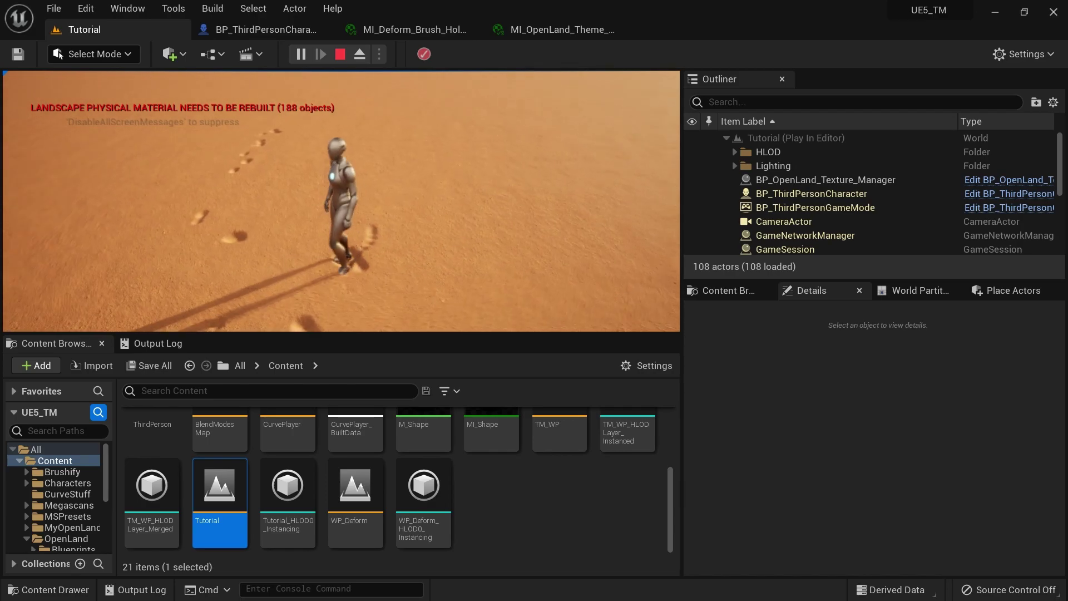
key("s")
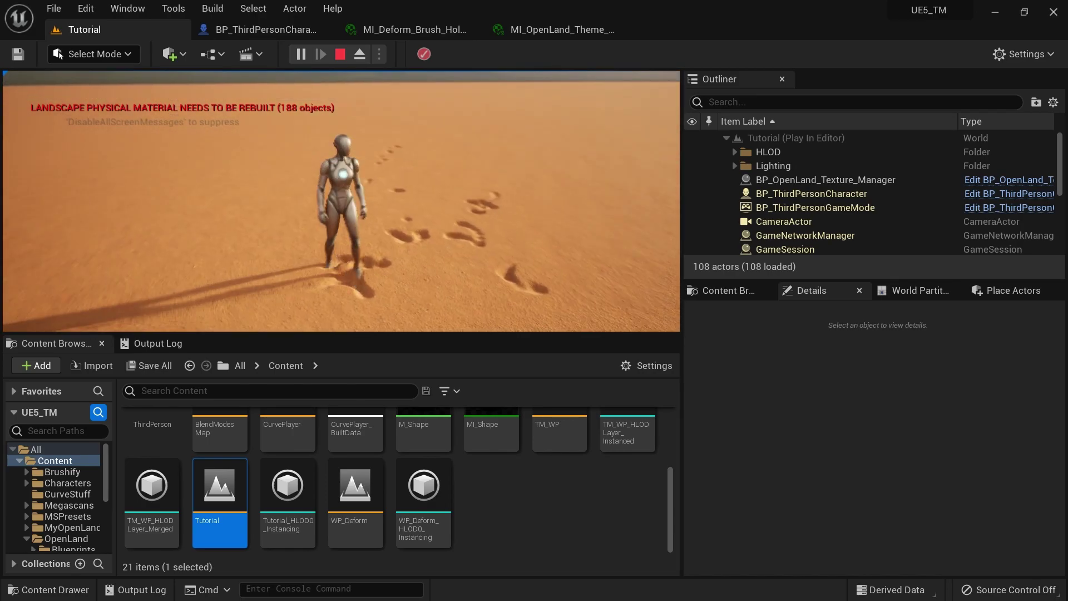
key("Escape")
Play from another spot near the edge of the sand and run the character onto the grass to check for footprints there.
right_click_drag(341, 200, 411, 214)
mouse_move(178, 154)
right_mouse_down()
mouse_move(203, 150)
mouse_move(178, 154)
right_mouse_up()
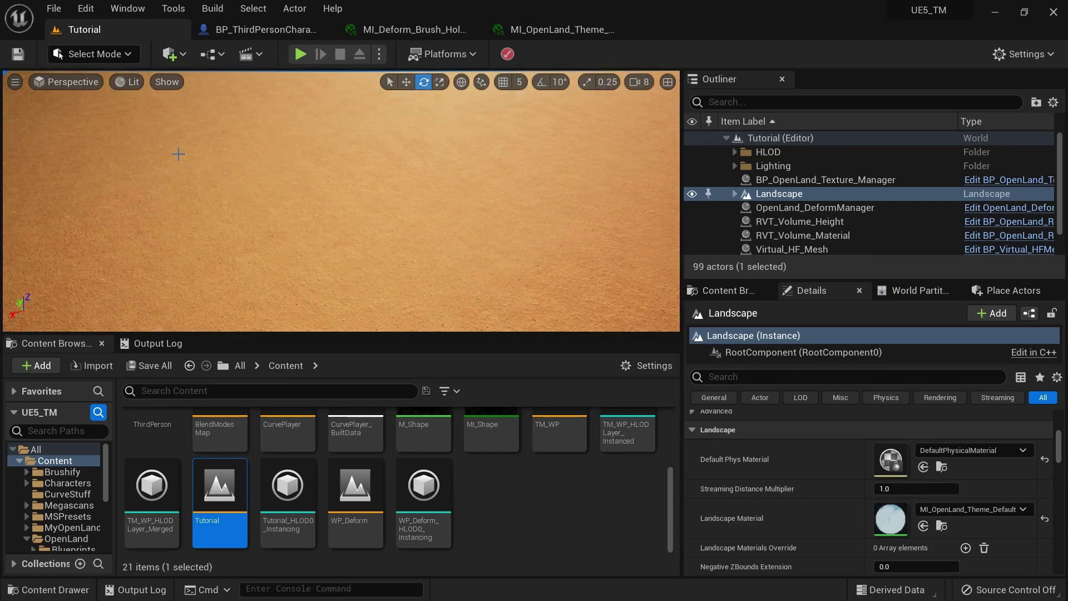
key("alt+p")
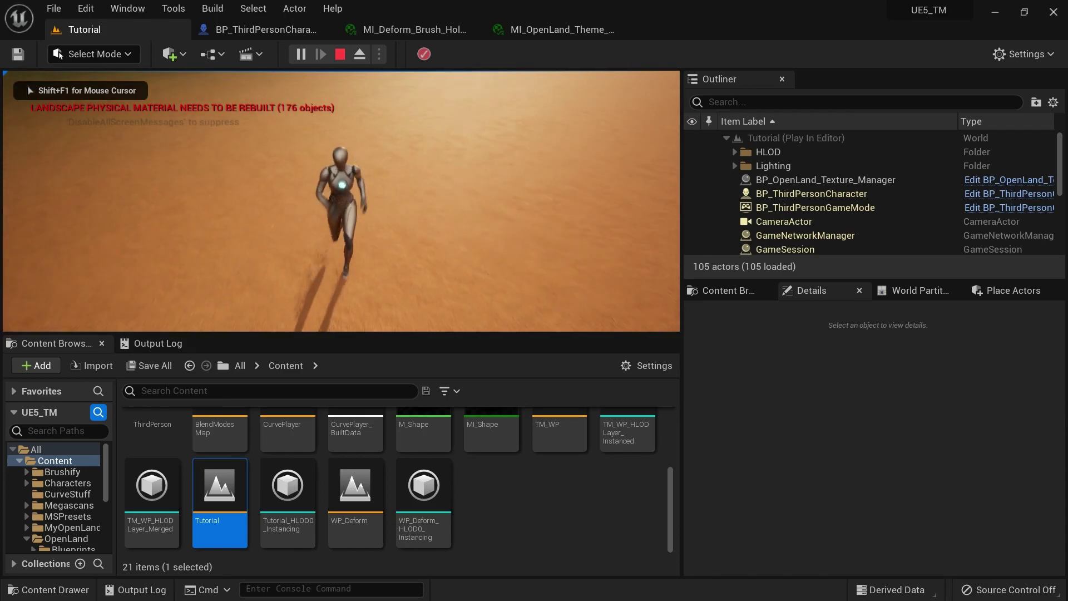
key("d")
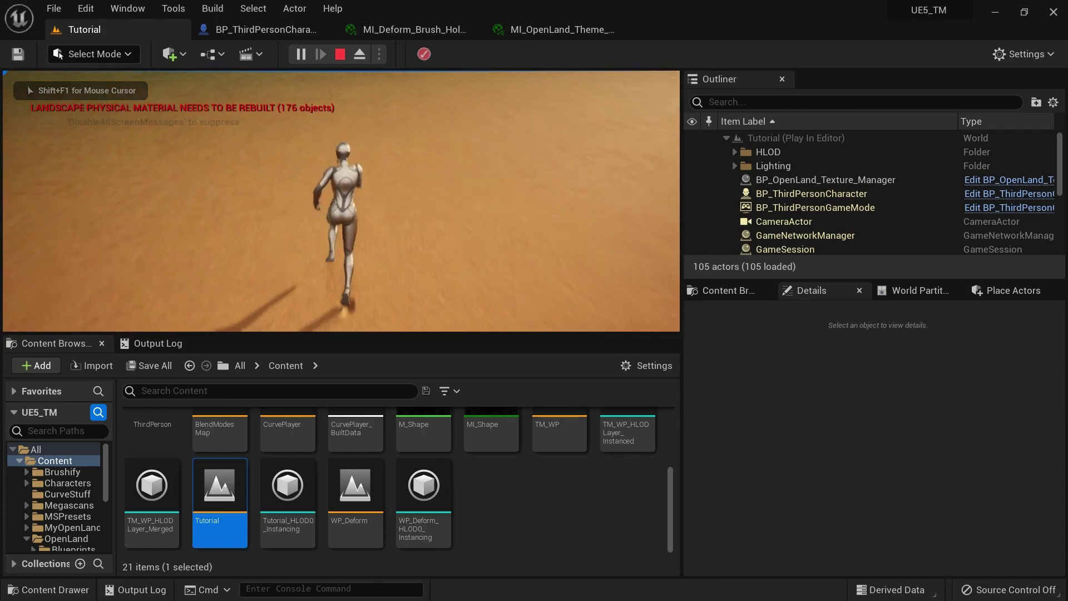
key("w")
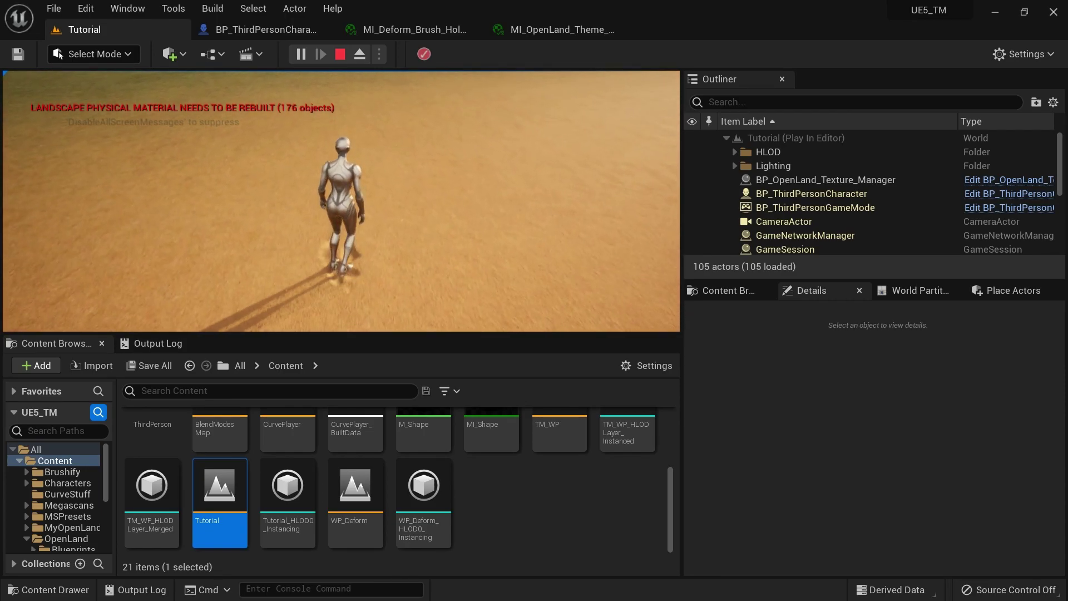
key("w")
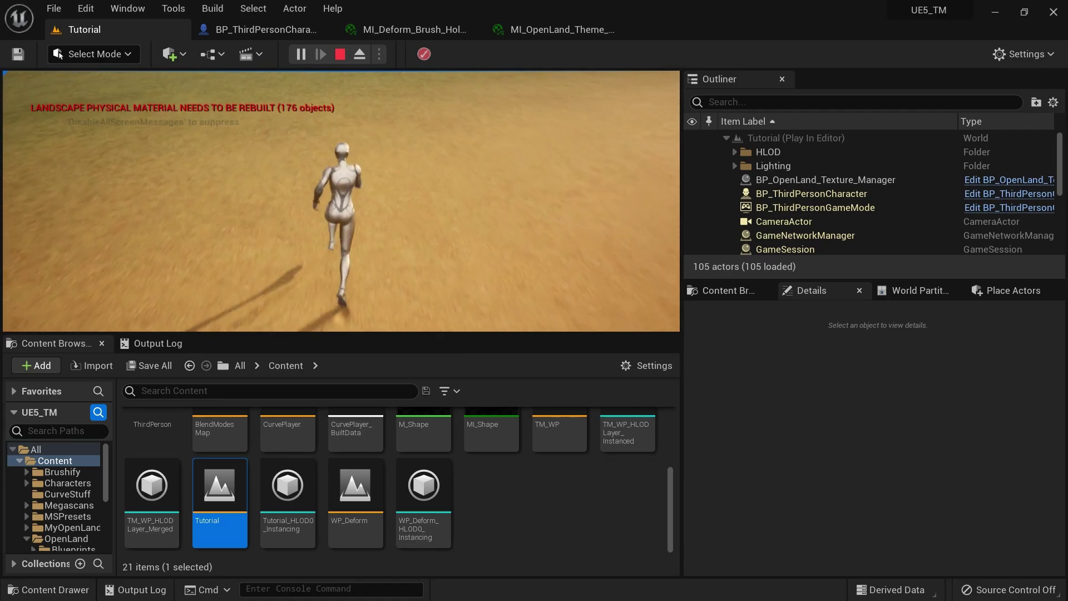
key("w")
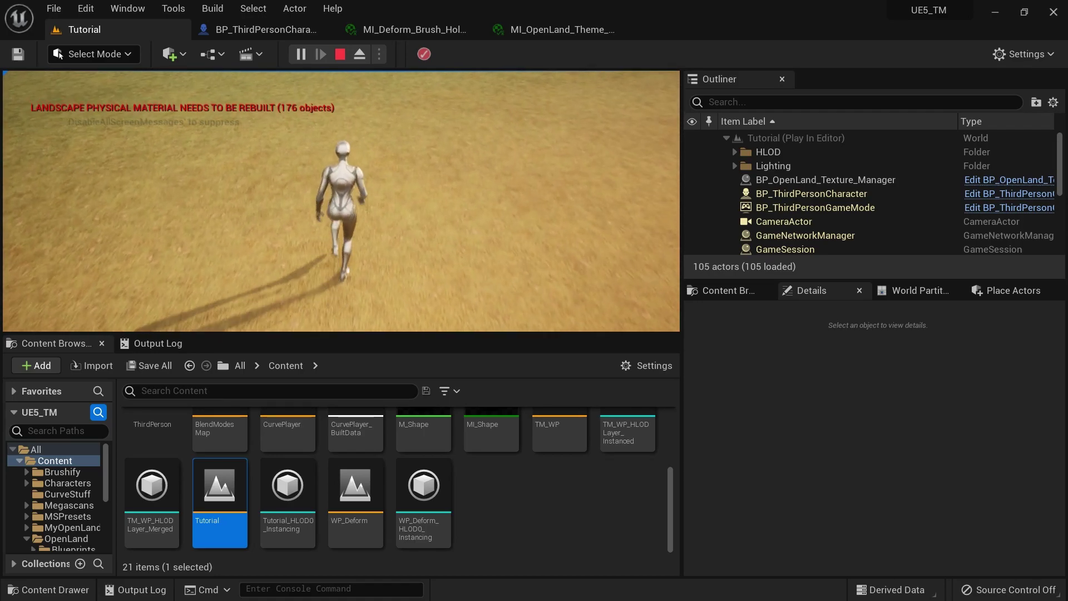
key("w")
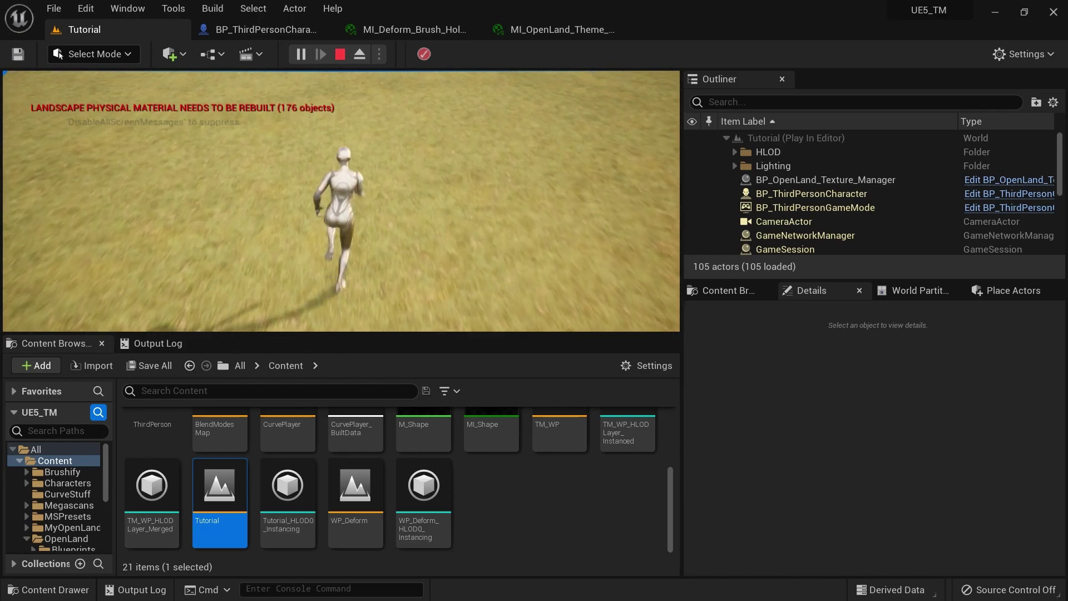
key("a")
key("s")
key("d")
key("w")
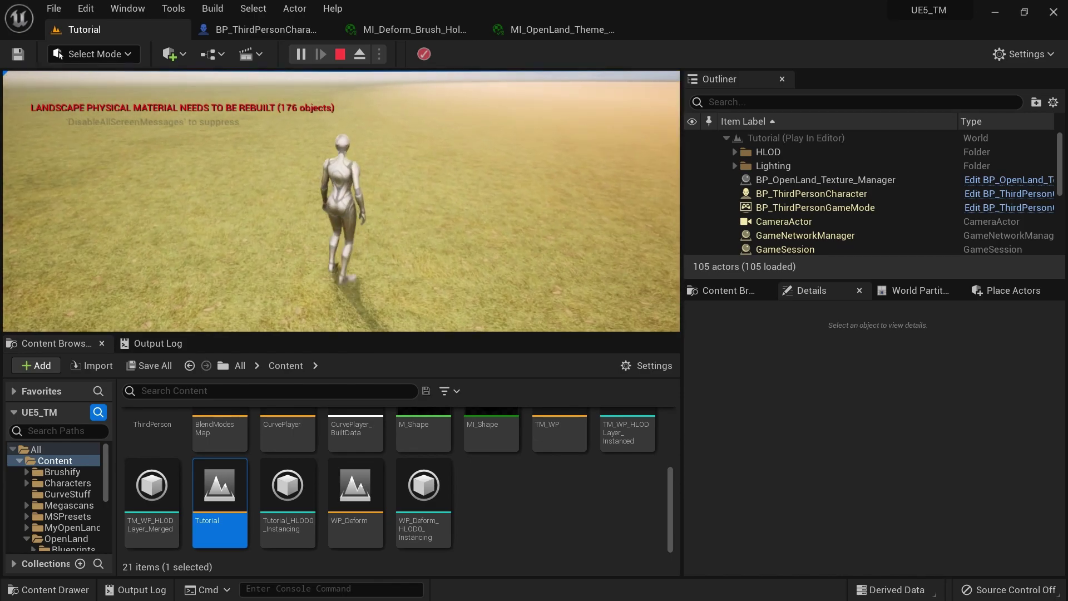
key("s")
key("d")
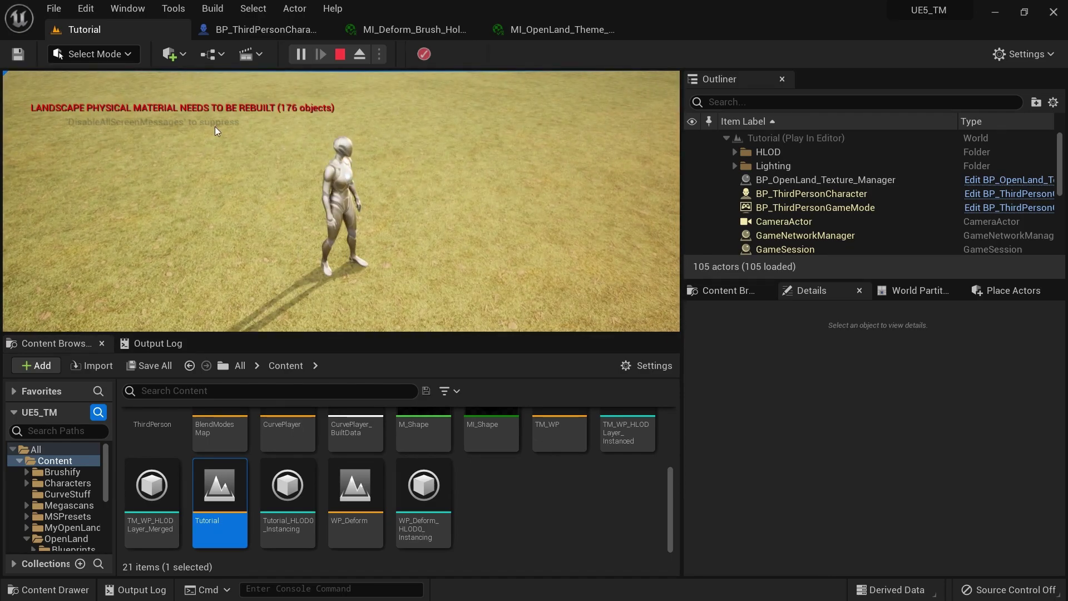
key("Escape")
Override Deform Height - Ground with 10 in MI_OpenLand_Theme_Default, save it, and return to the Tutorial level.
left_click(542, 29)
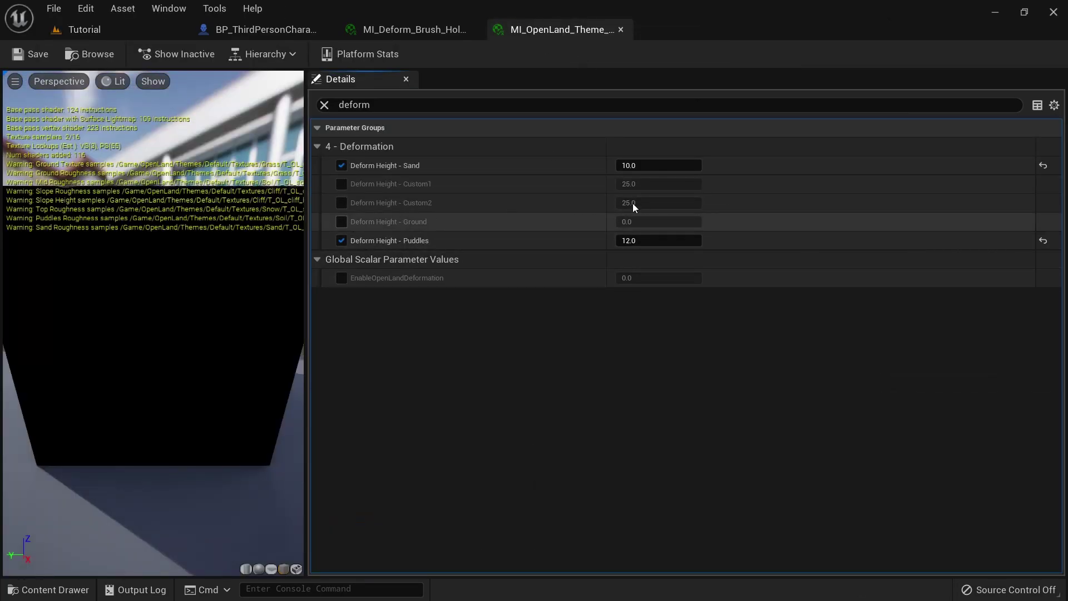
left_click(650, 220)
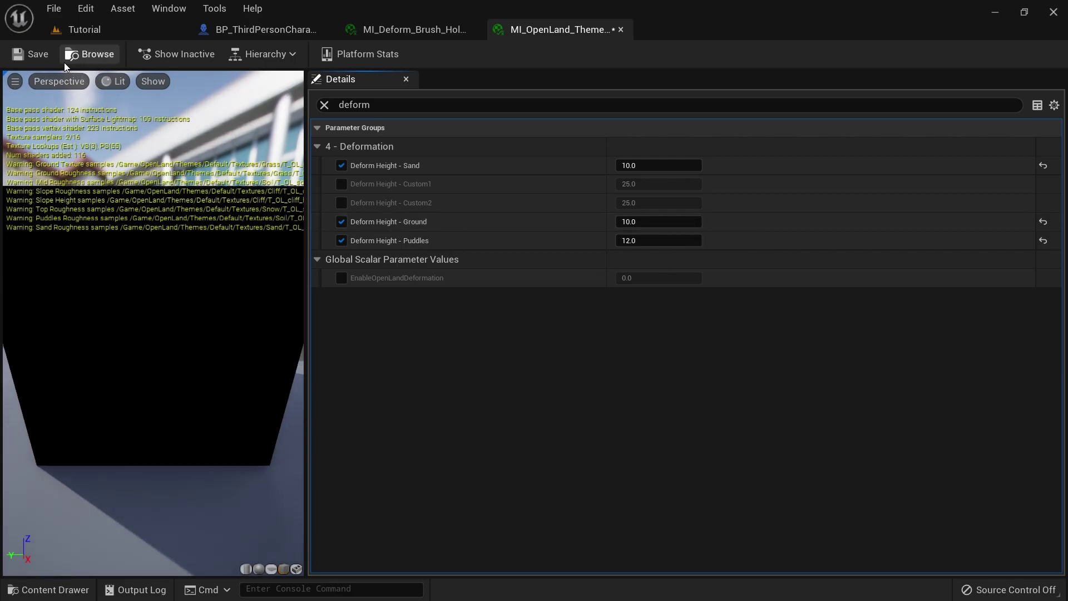
left_click(85, 32)
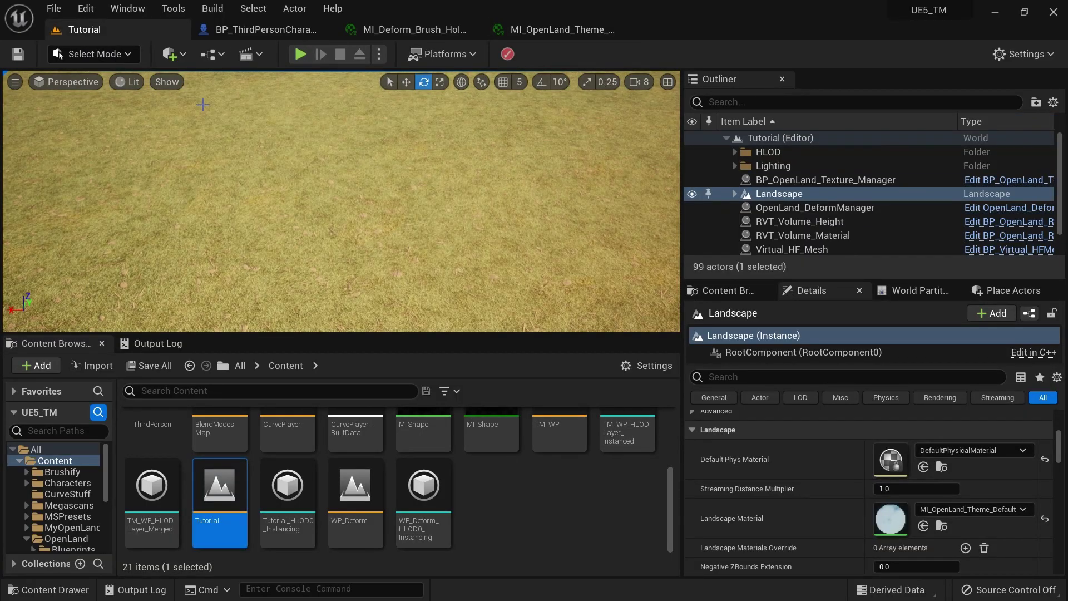
Play the level and run the character over the grass to check the footprint depth with the new ground height.
key("alt+p")
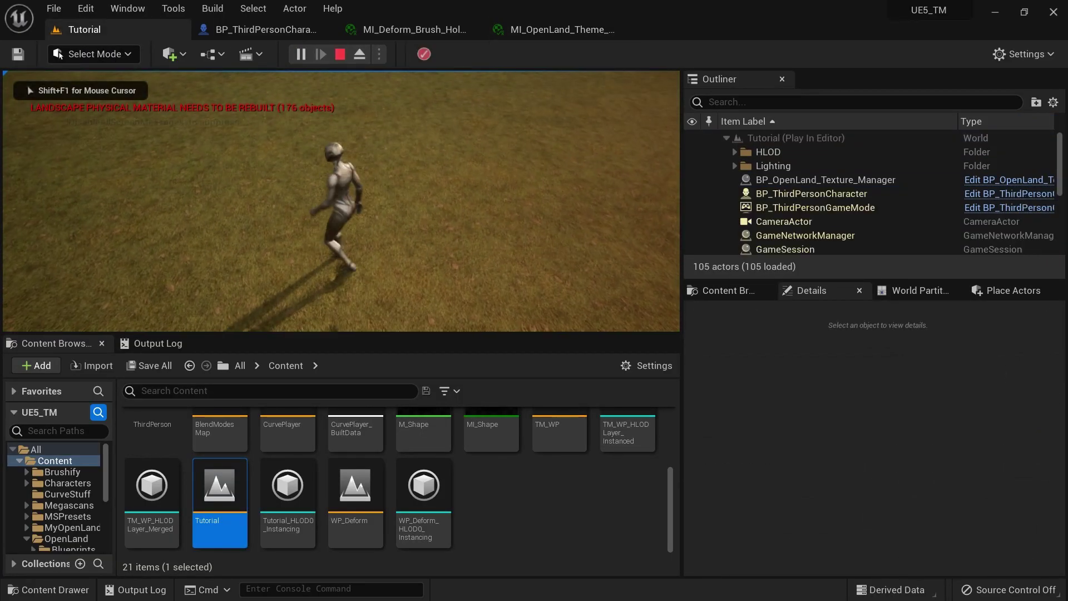
key("s")
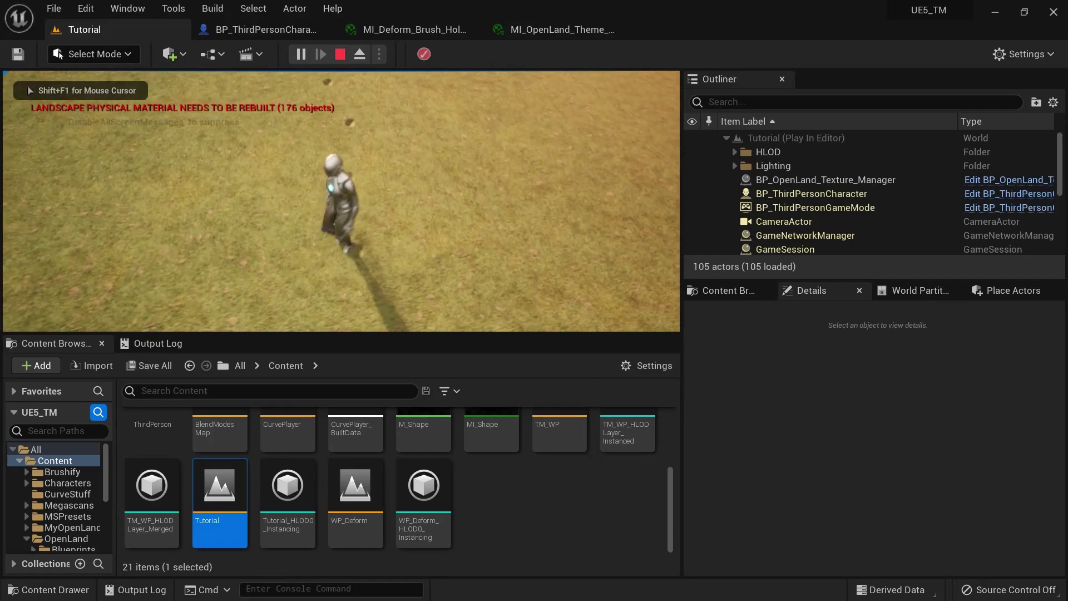
key("s")
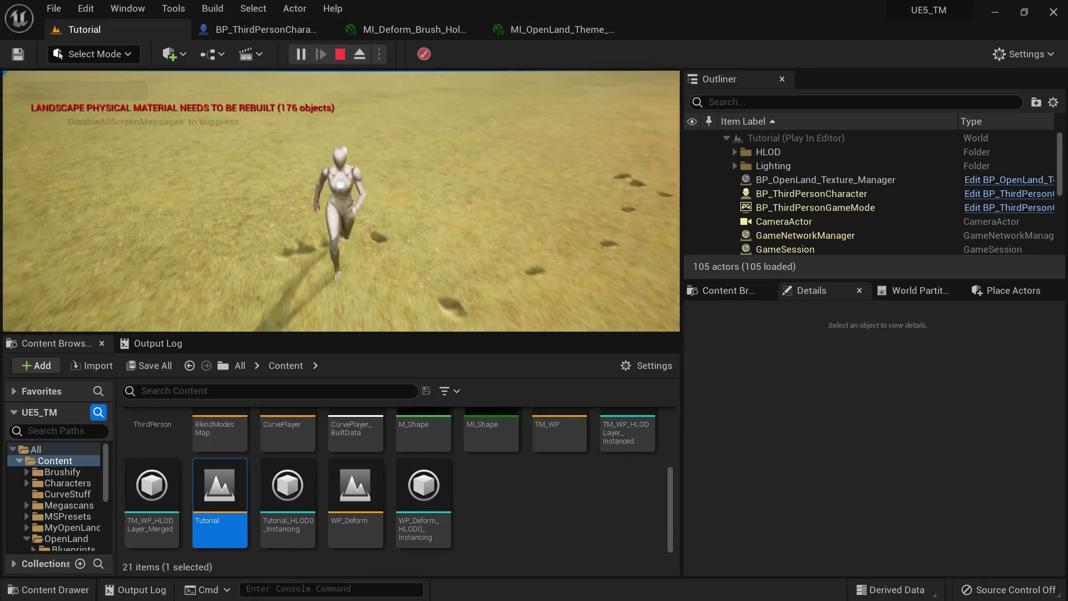
key("a")
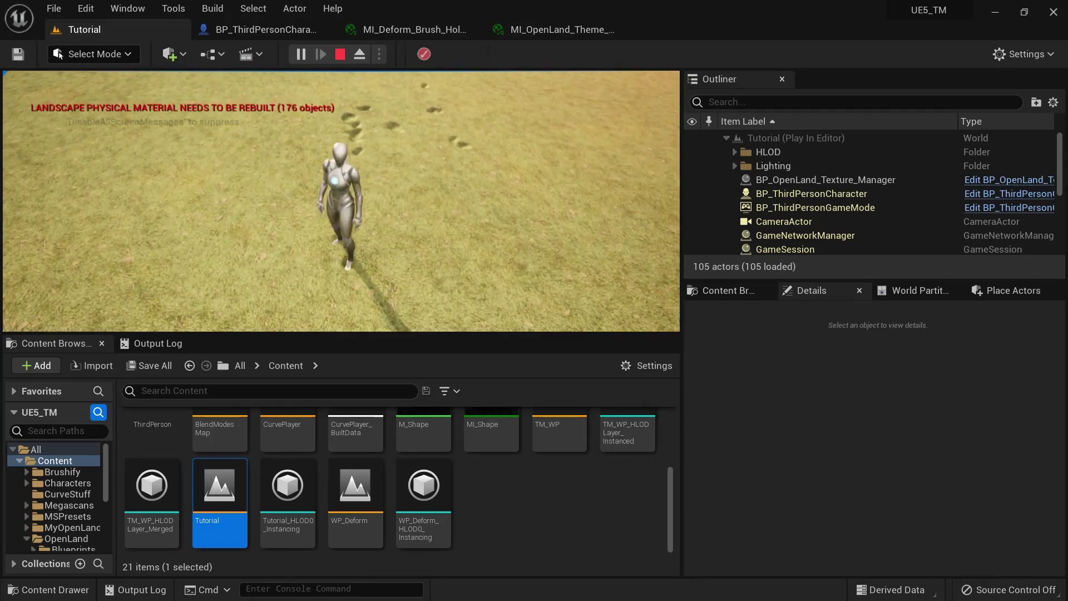
key("Escape")
key("s")
mouse_move(450, 122)
right_mouse_down()
mouse_move(472, 103)
mouse_move(450, 122)
right_mouse_up()
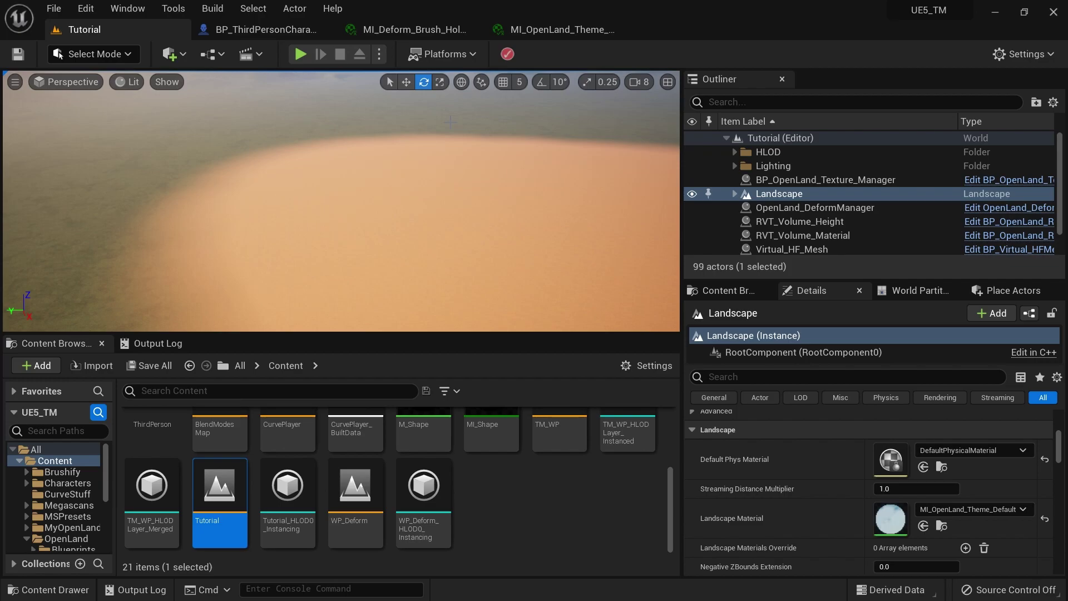
scroll(451, 122, "up", 5)
mouse_move(451, 122)
right_mouse_down()
mouse_move(509, 77)
mouse_move(503, 140)
mouse_move(472, 133)
mouse_move(442, 98)
mouse_move(436, 105)
right_mouse_up()
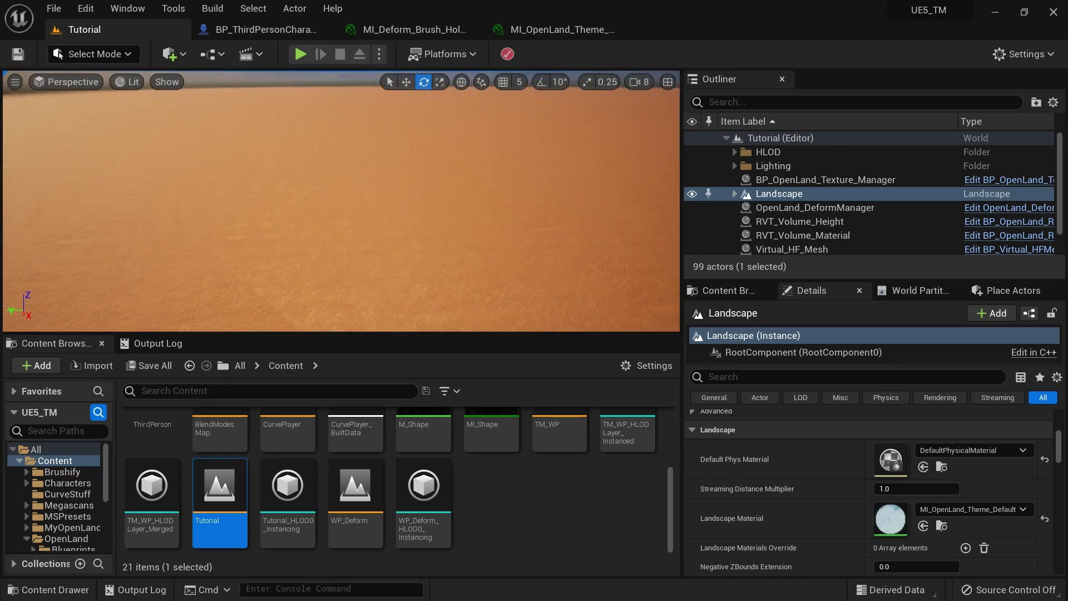
mouse_move(339, 187)
right_mouse_down()
mouse_move(339, 169)
mouse_move(367, 208)
mouse_move(367, 187)
mouse_move(234, 188)
mouse_move(479, 181)
mouse_move(278, 174)
mouse_move(324, 195)
mouse_move(324, 175)
right_mouse_up()
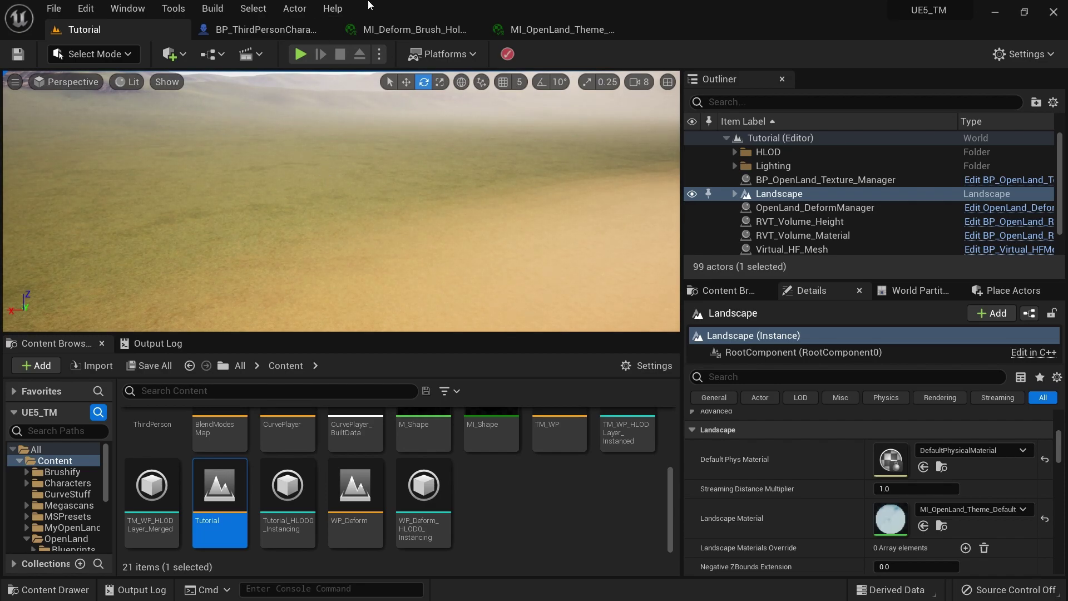
Create a new Open World level and save it in the Content folder as Tutorial, overwriting the existing level.
left_click(53, 8)
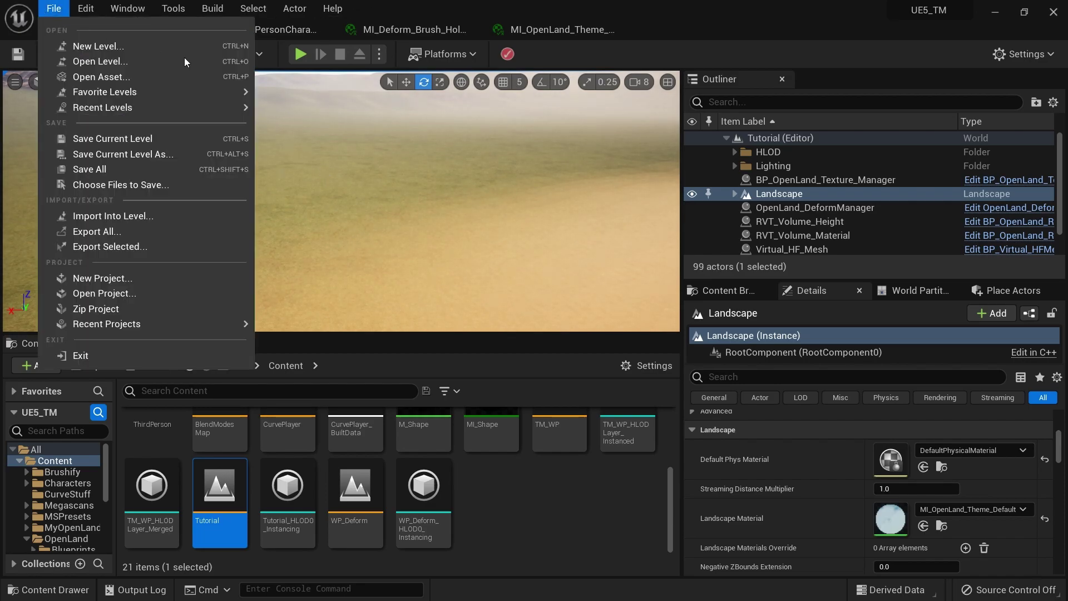
left_click(109, 46)
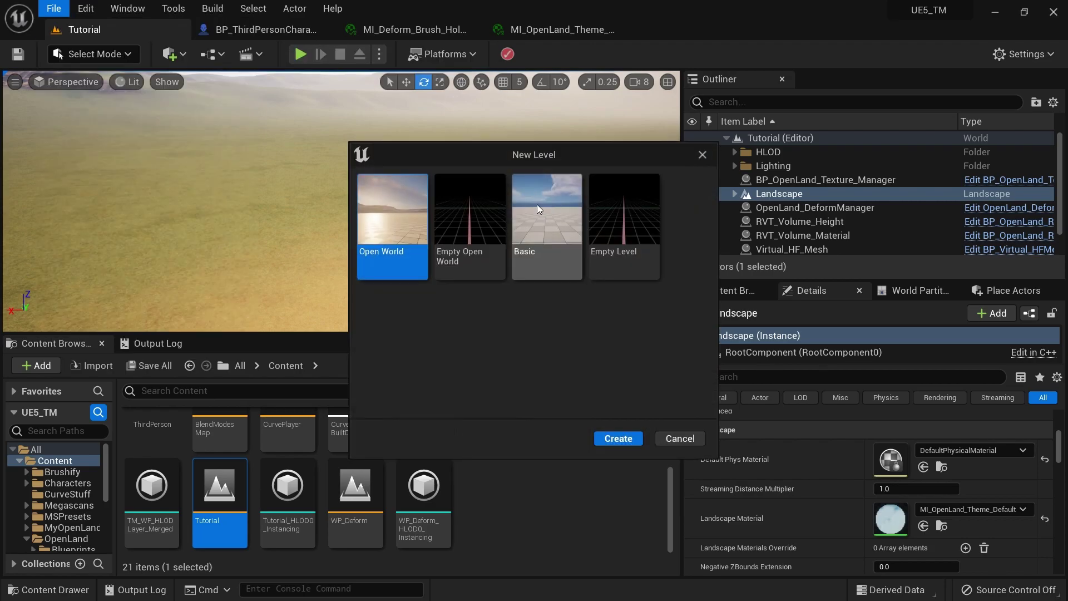
left_click(616, 438)
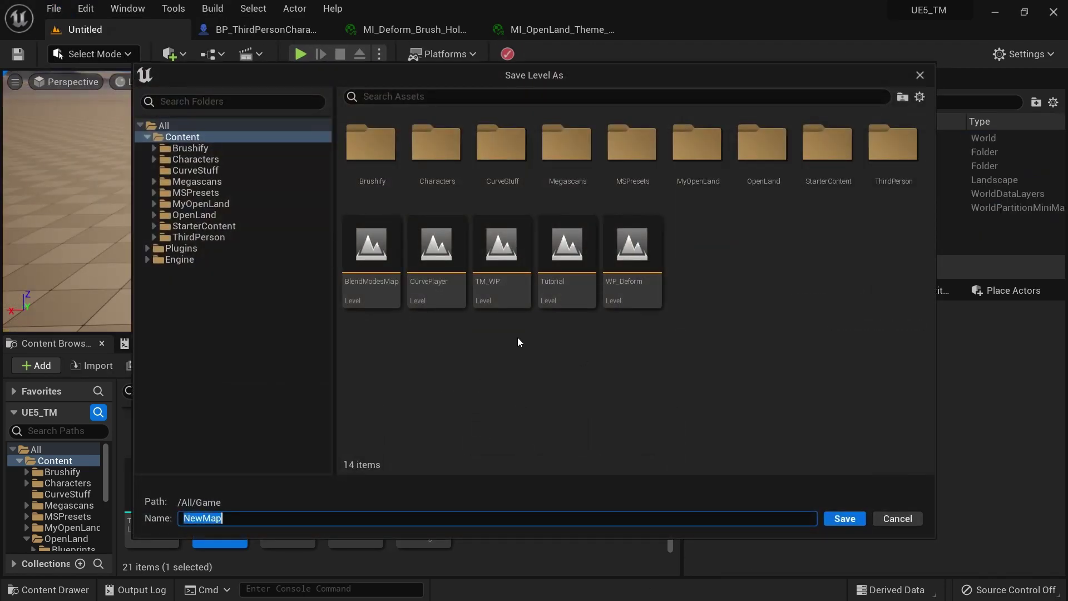
left_click(556, 295)
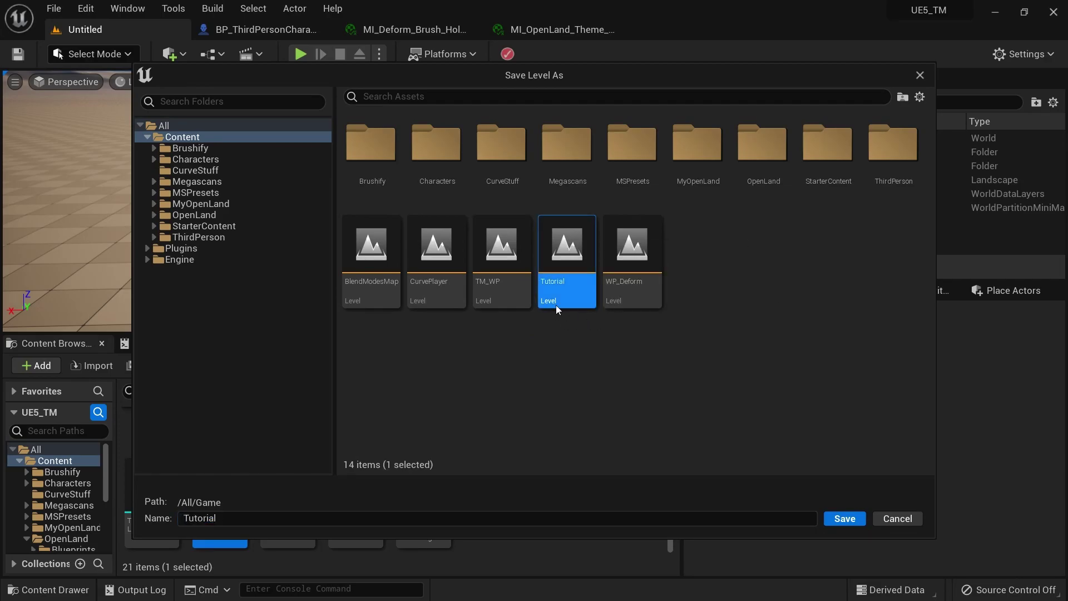
left_click(861, 523)
left_click(563, 337)
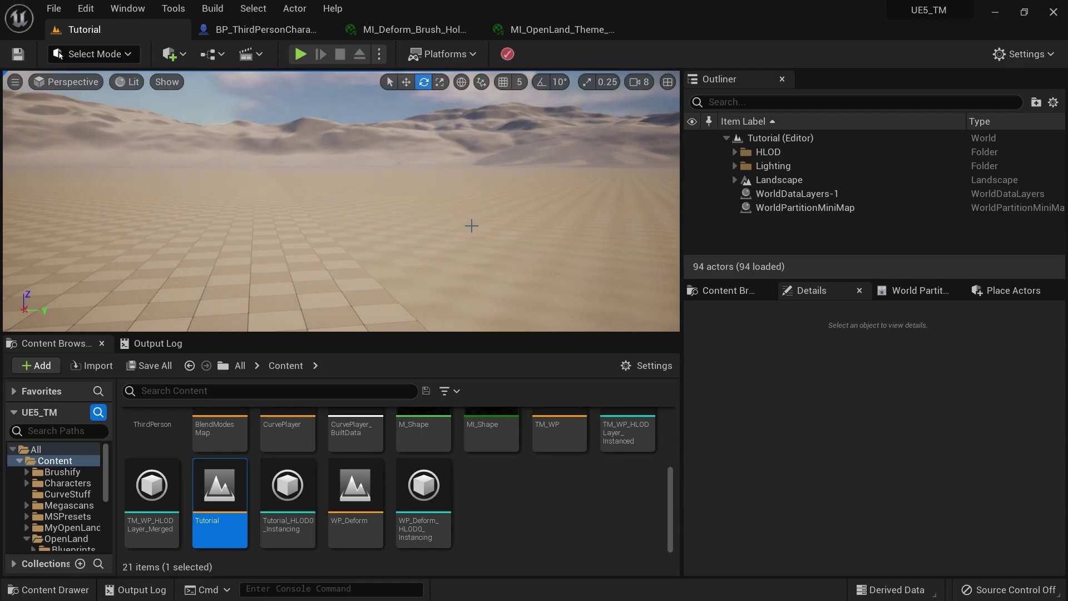
Play the new level briefly to check the character on the default grid landscape.
key("alt+p")
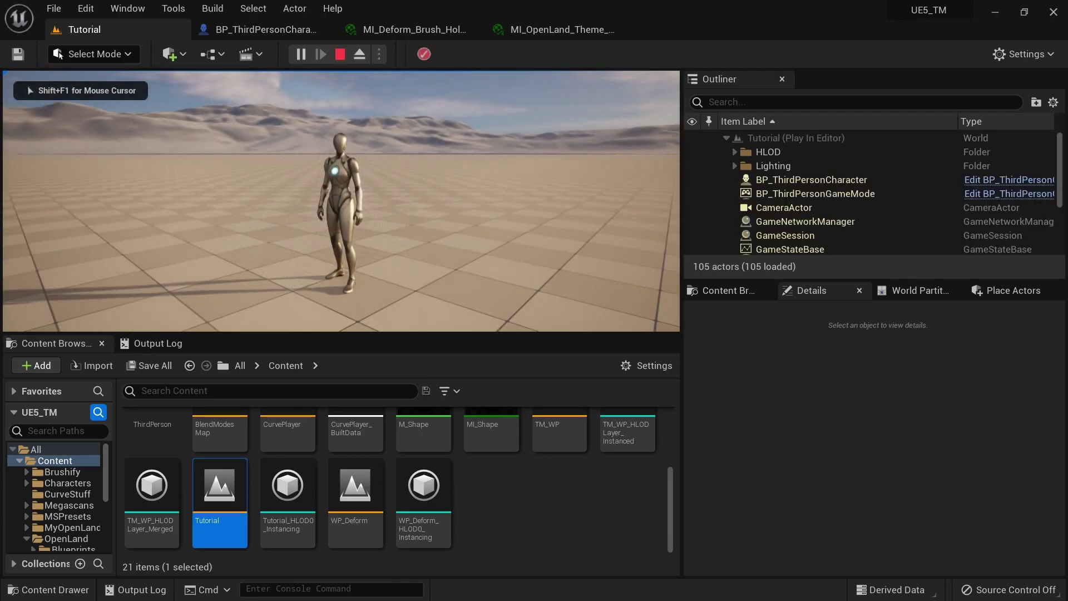
key("Escape")
scroll(650, 513, "up", 3)
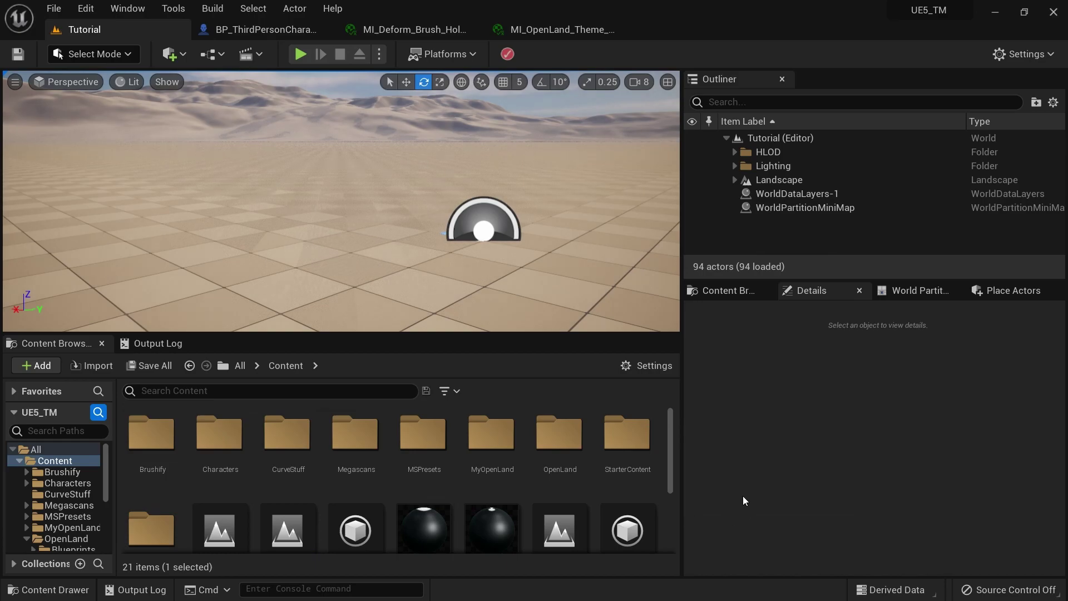
Open the Landscape's M_ProcGrid material, dock its editor in the main window, and close the other material instance editors.
left_click(734, 180)
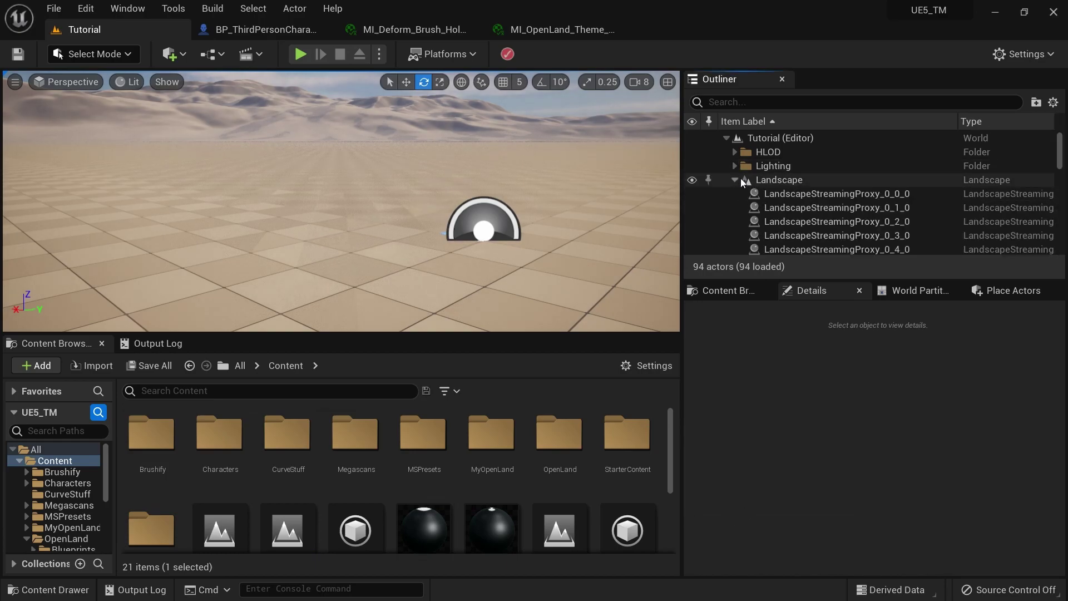
left_click(751, 181)
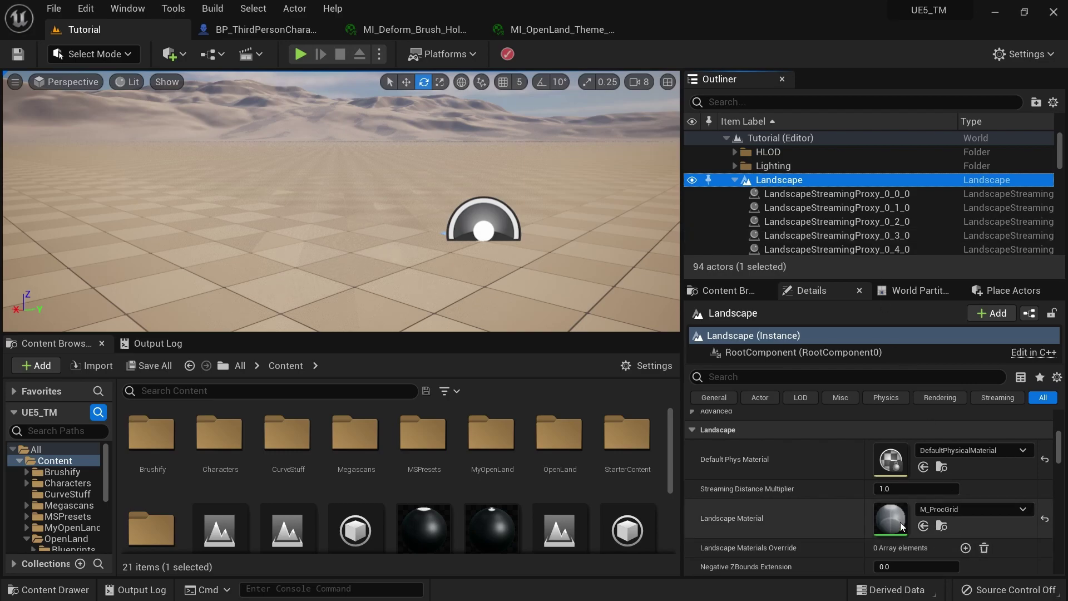
double_click(895, 519)
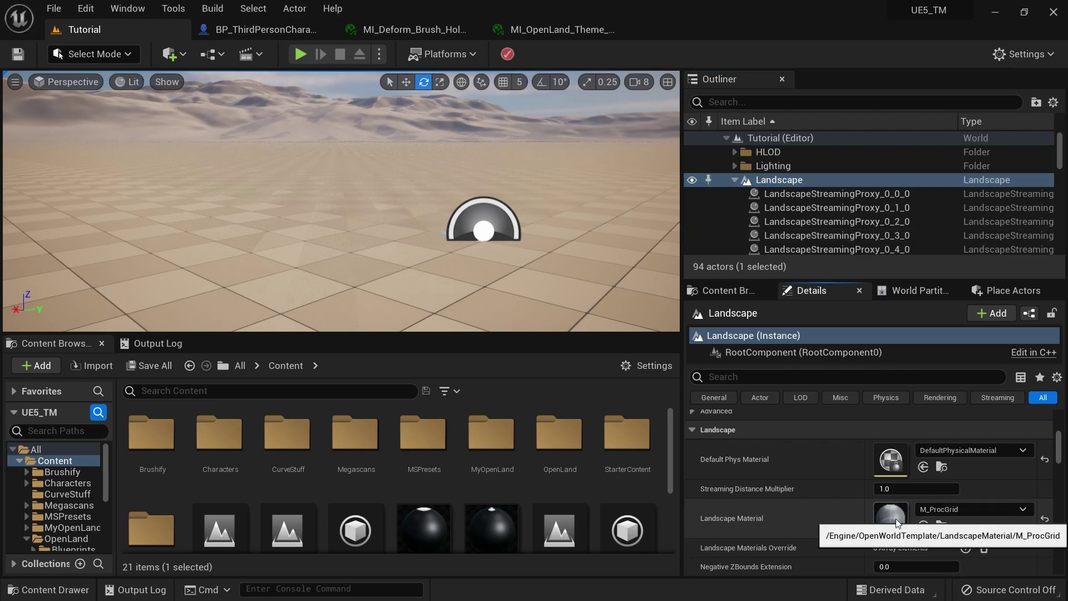
left_click_drag(568, 266, 532, 32)
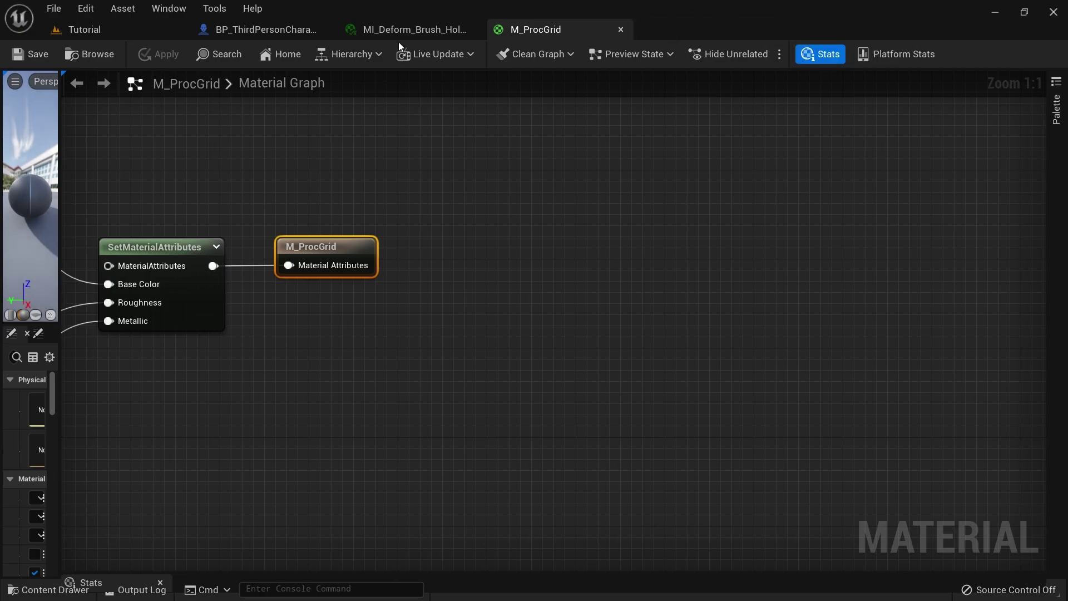
left_click(473, 29)
scroll(423, 262, "down", 2)
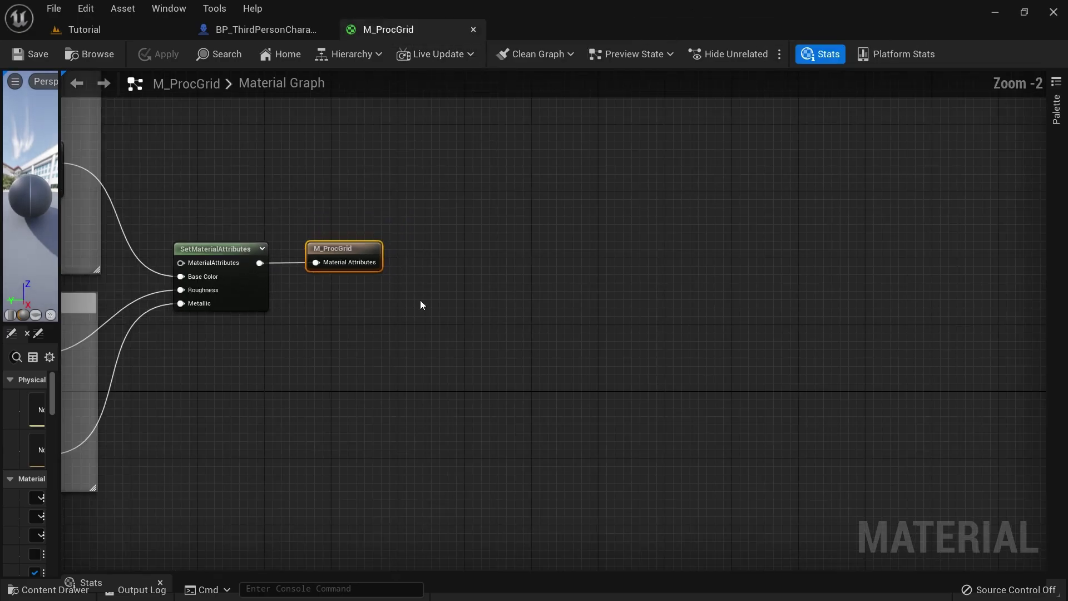
right_click_drag(420, 300, 459, 309)
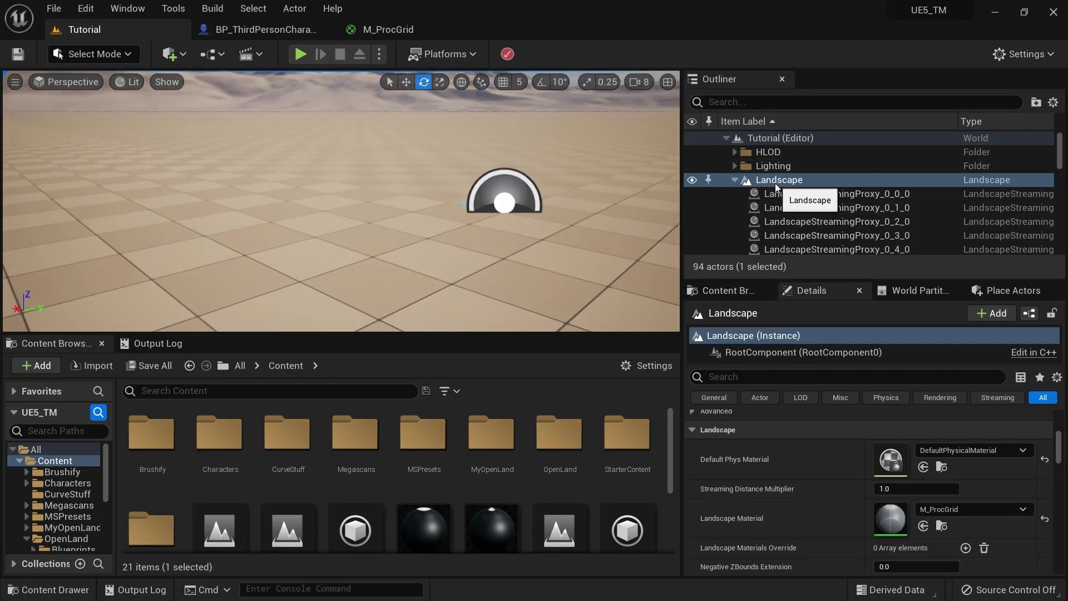
Enable Use Dynamic Material Instance on the Landscape and all its streaming proxies, and save the level.
scroll(845, 219, "down", 12)
scroll(846, 219, "down", 5)
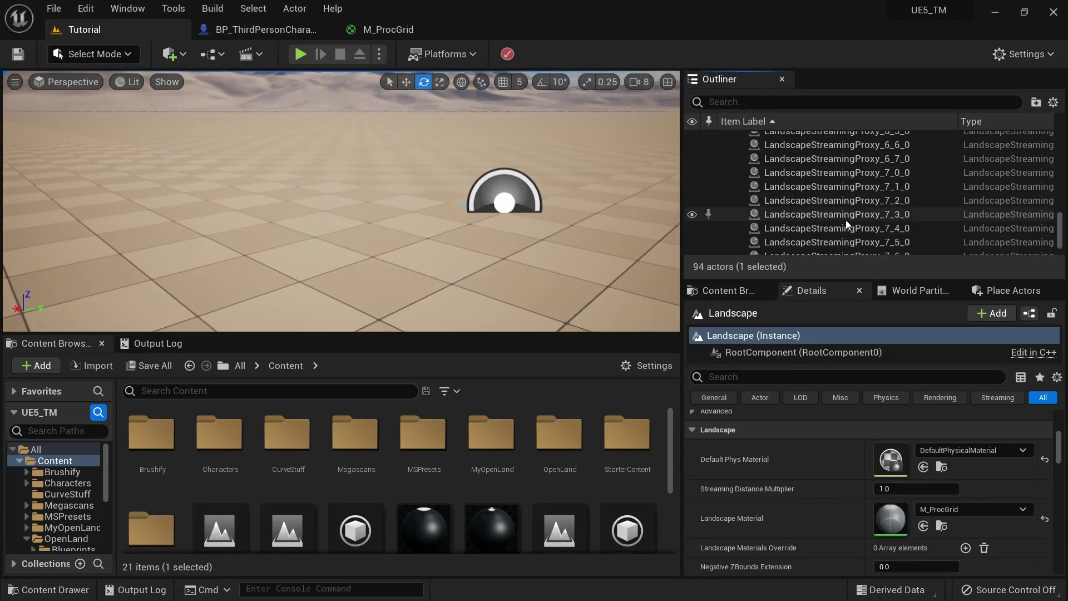
left_click(845, 219, "shift")
left_click(716, 331)
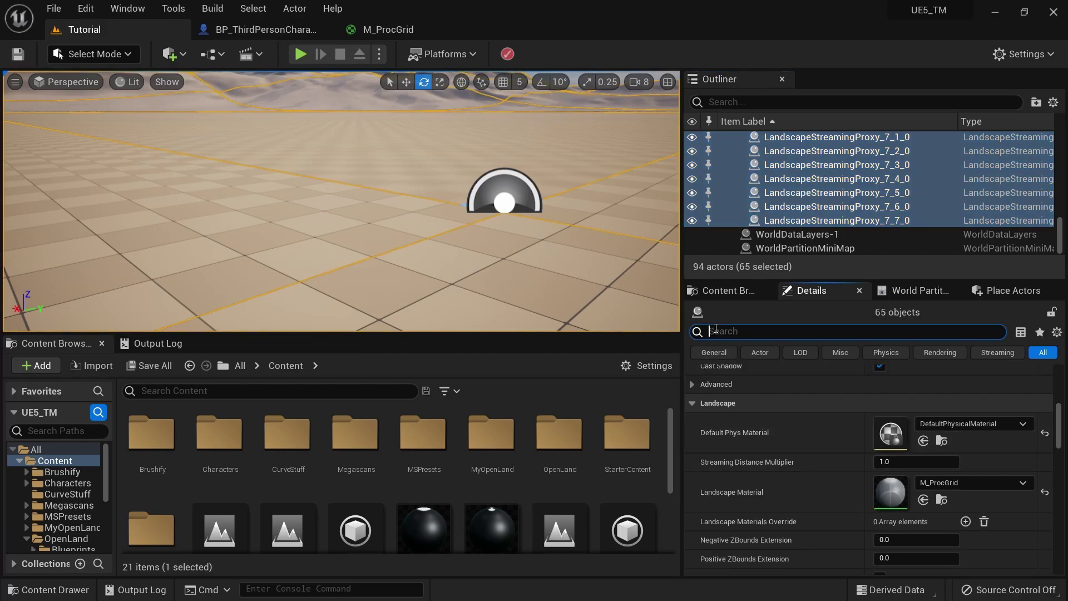
type("use d")
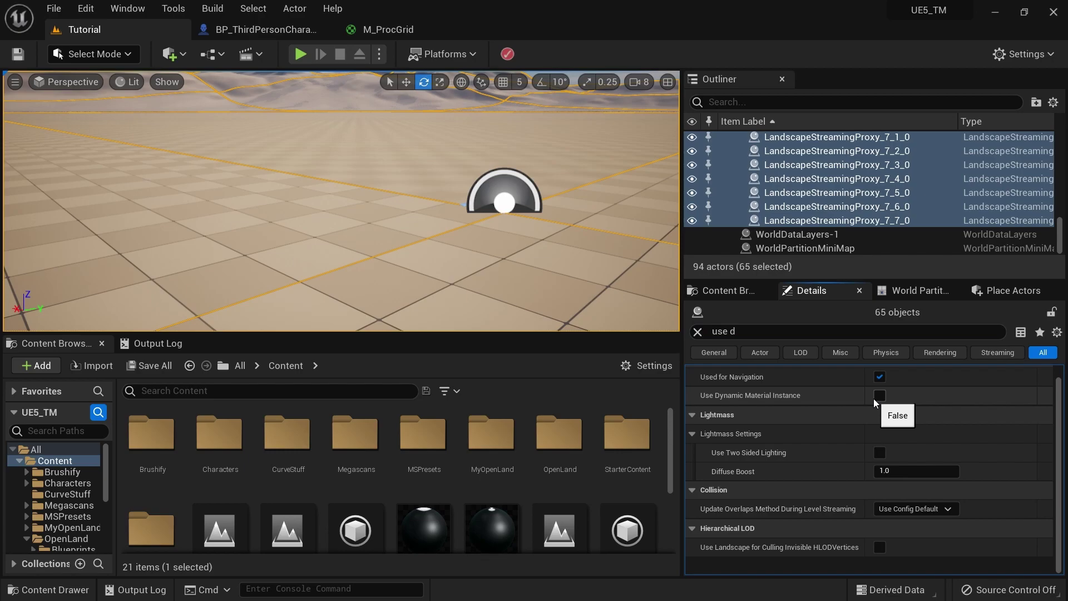
left_click(879, 396)
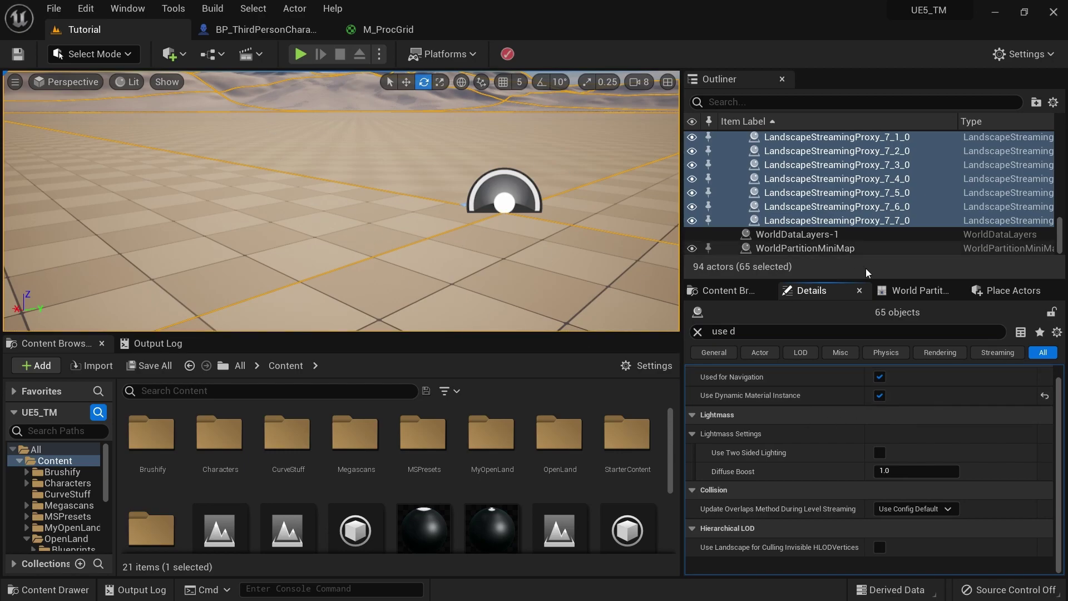
scroll(912, 202, "up", 15)
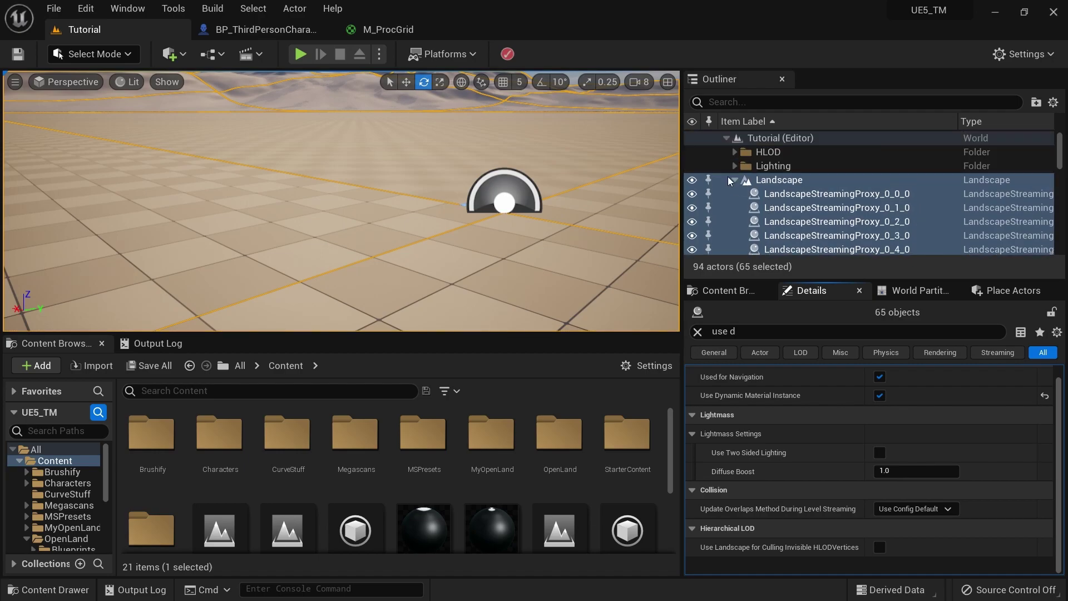
left_click(735, 180)
left_click(762, 183)
left_click(396, 240)
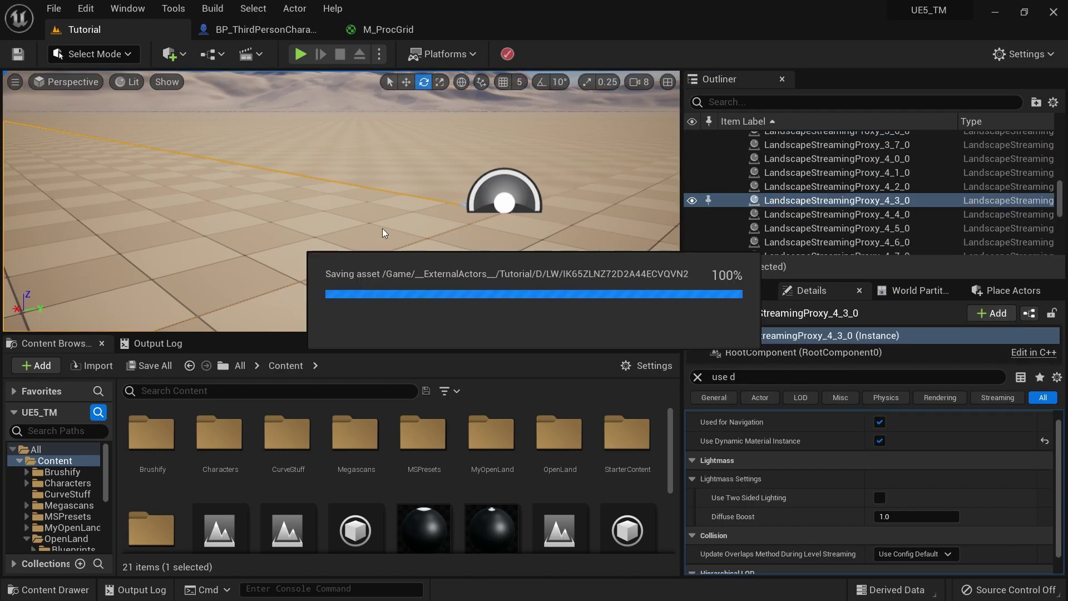
Place OpenLand_DeformManager from the OpenLand/Blueprints/Deform folder in the level.
double_click(559, 434)
double_click(148, 434)
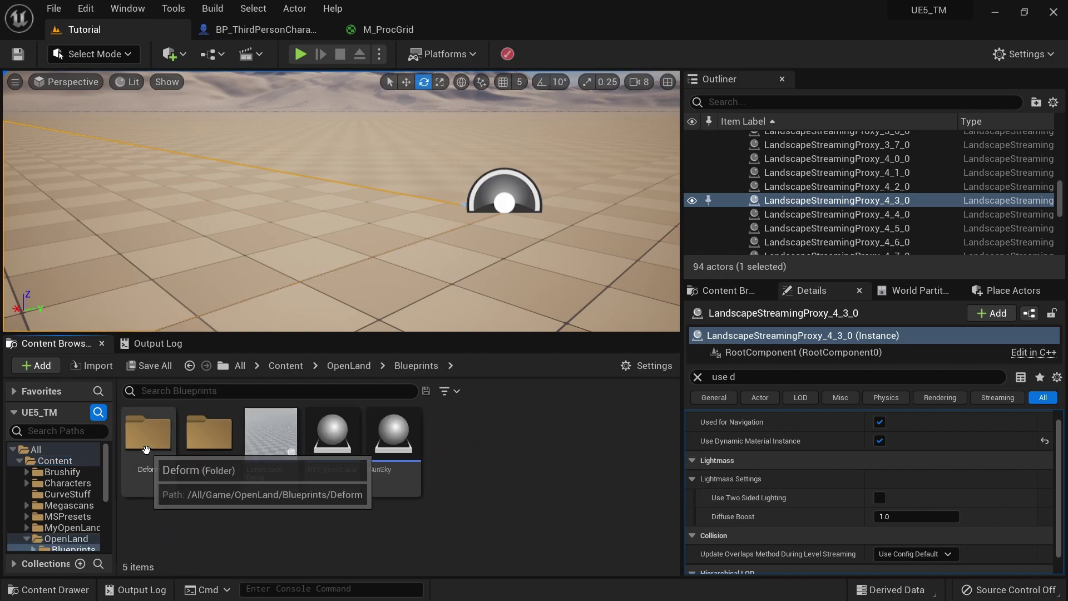
double_click(148, 434)
left_click_drag(271, 439, 334, 221)
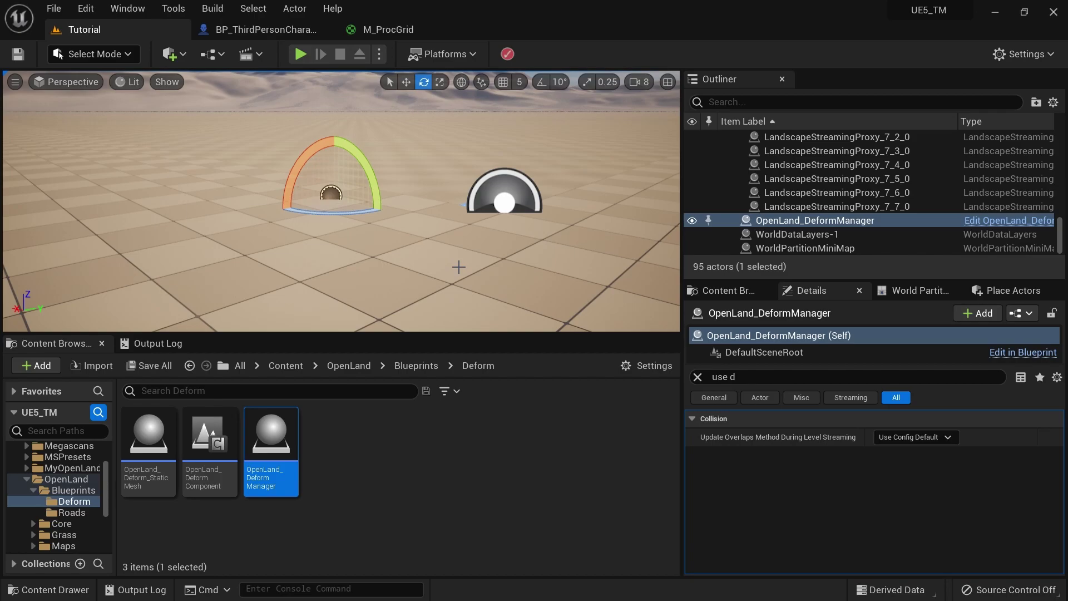
Play the level and run the character over the grid landscape to check for deformation with the deform manager present.
key("alt+p")
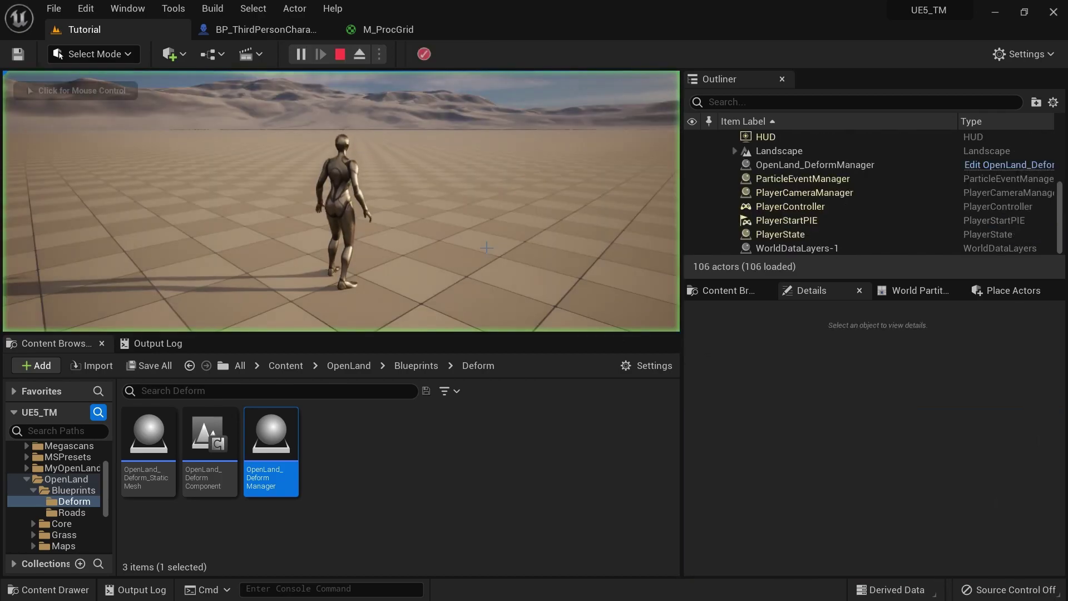
key("a")
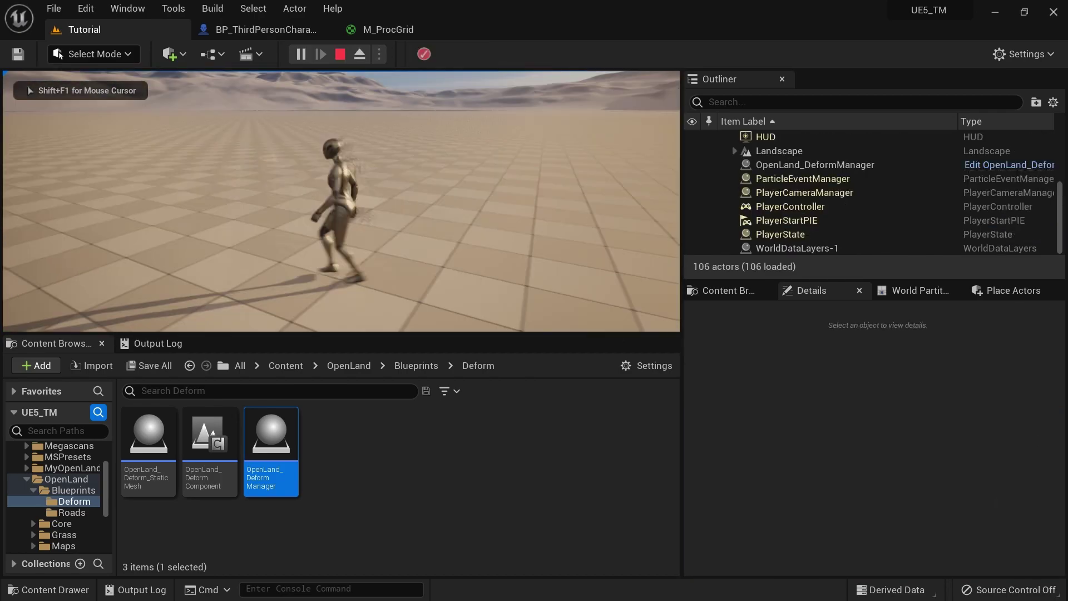
key("s")
key("w")
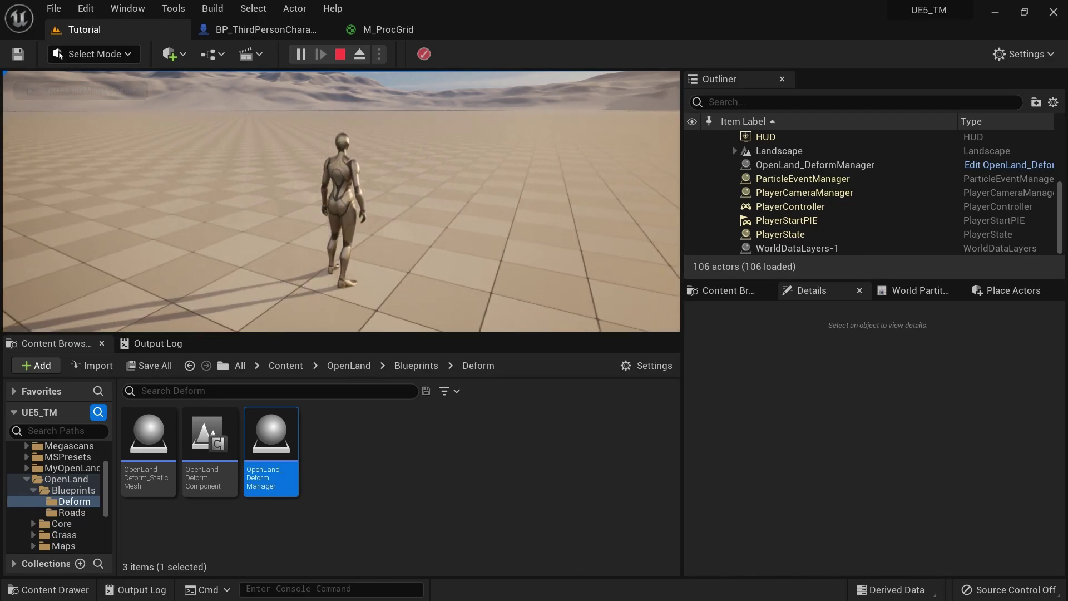
mouse_move(341, 201)
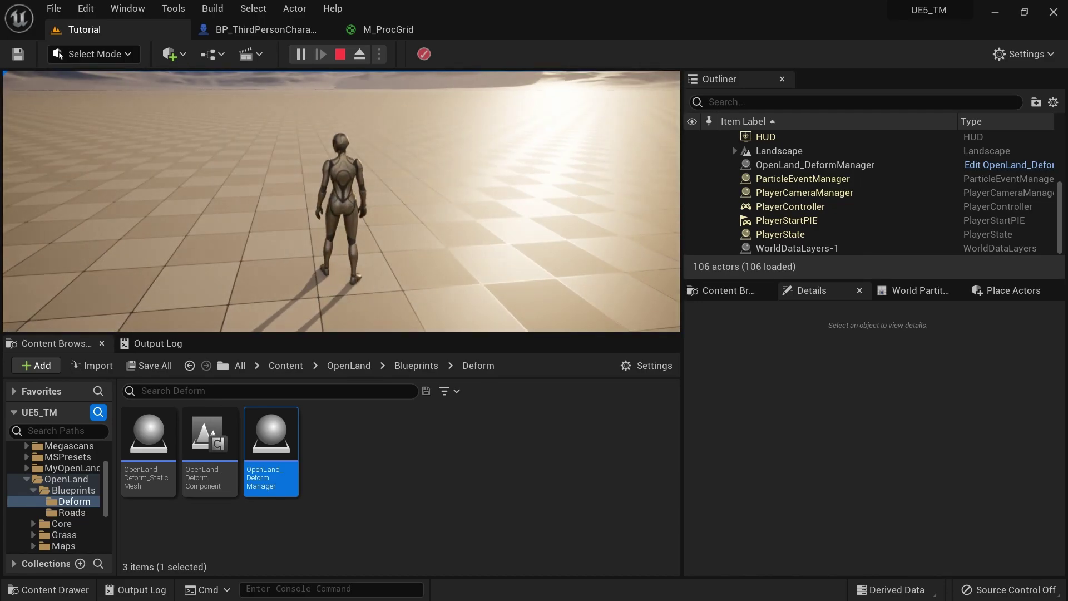
key("w")
key("Escape")
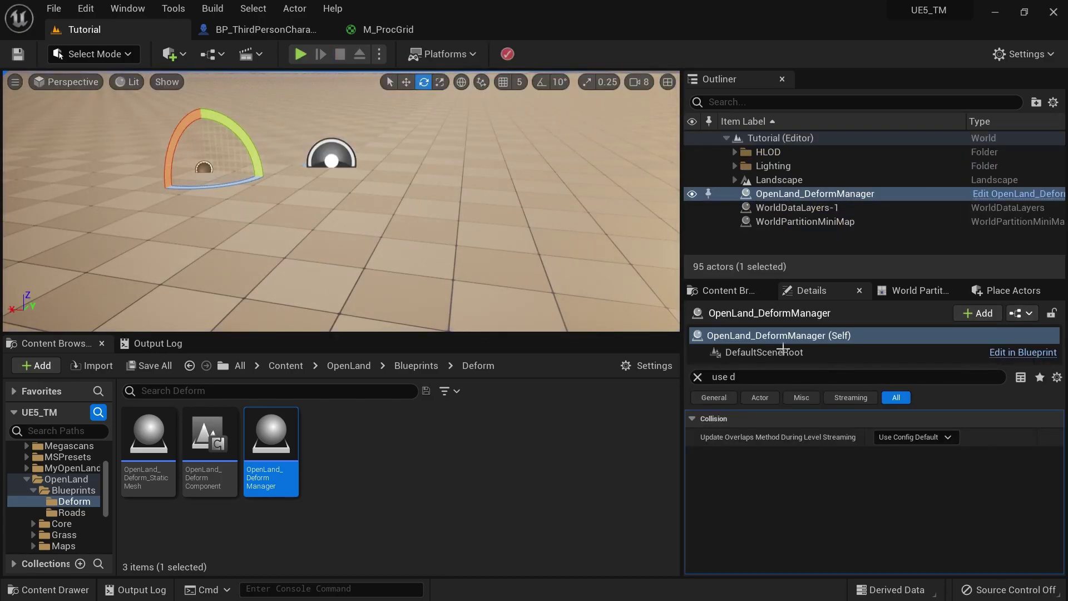
In the M_ProcGrid material graph, space out the material output node and add a Read_OpenLand_Deform_Data node below the connection.
left_click(378, 35)
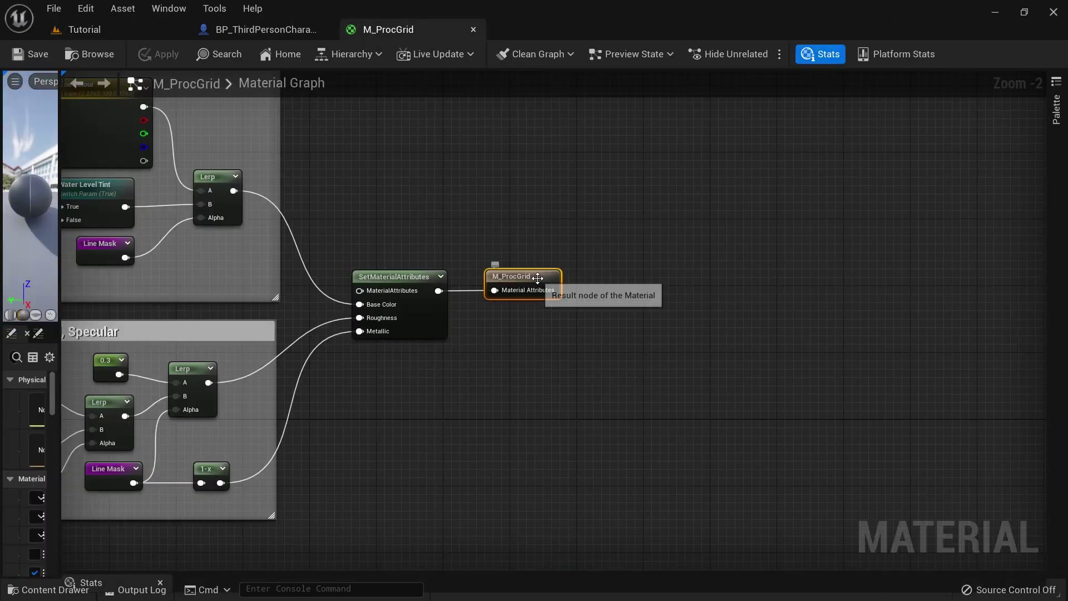
left_click_drag(537, 278, 680, 278)
right_click(552, 346)
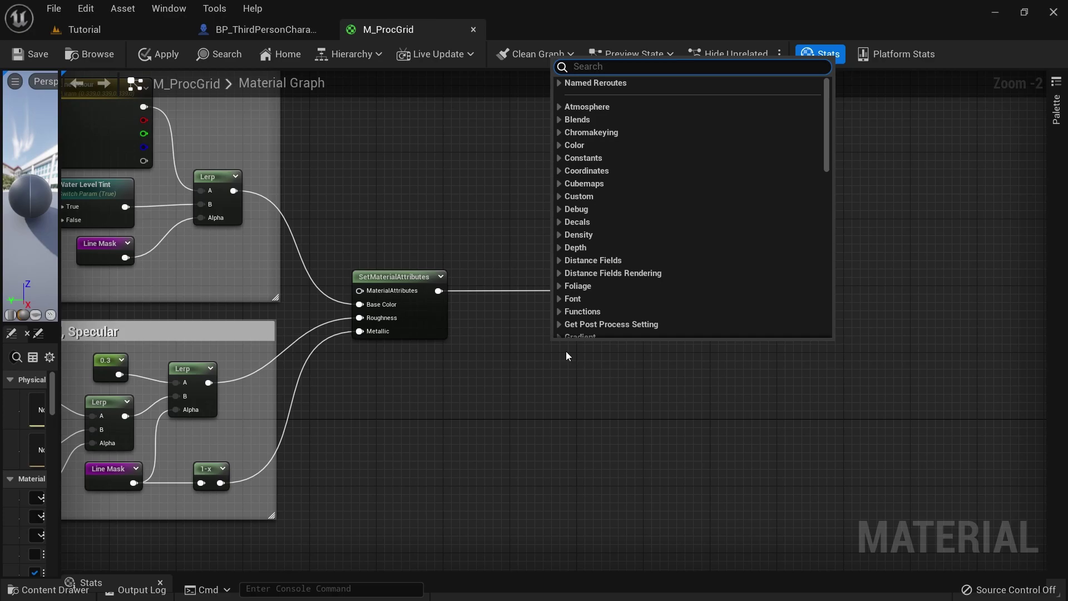
type("Defor")
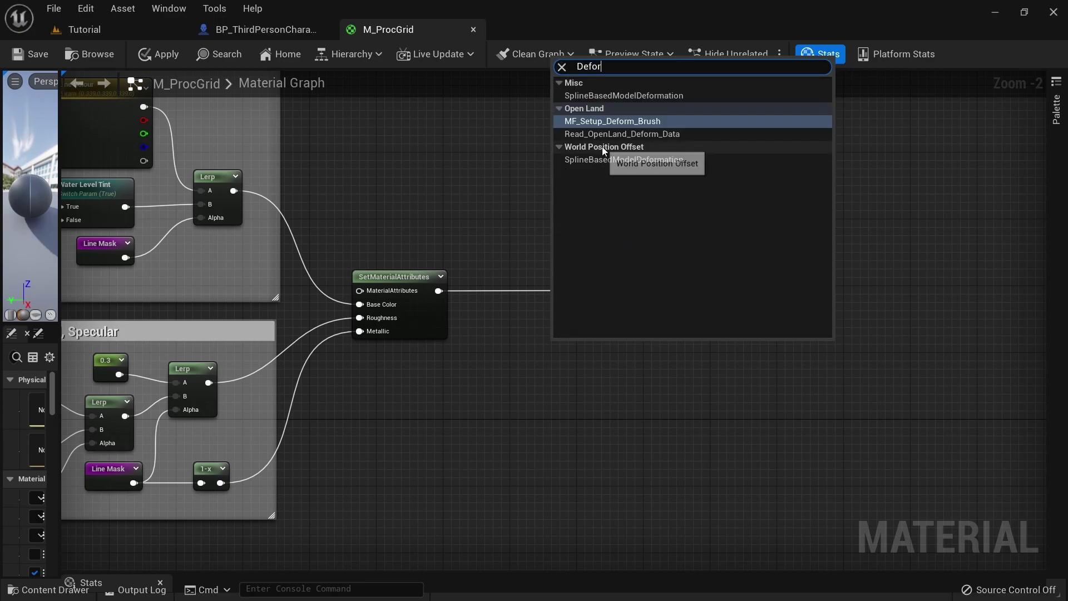
left_click(646, 134)
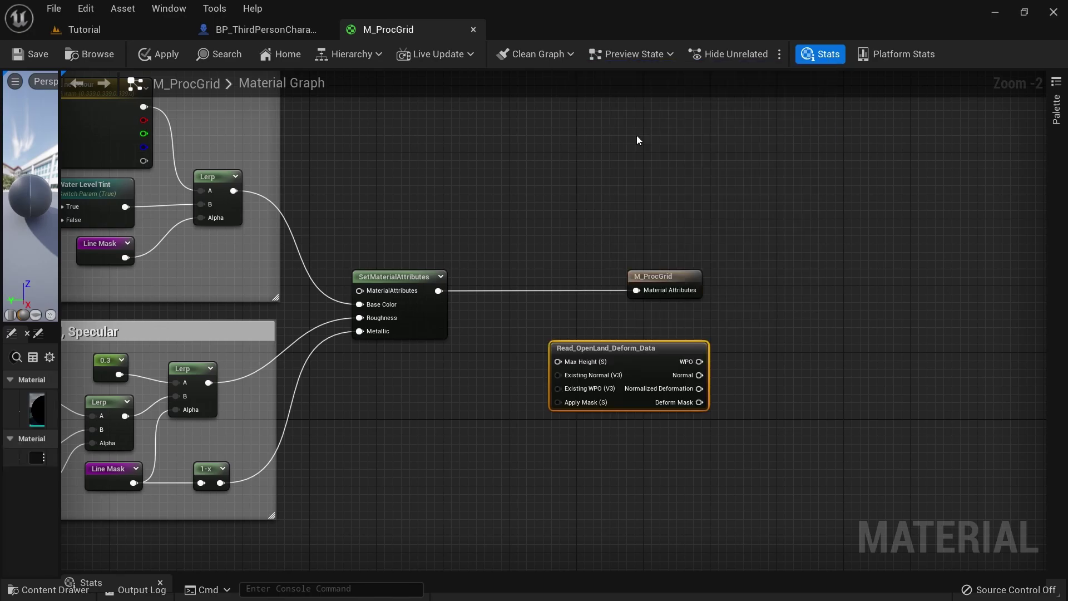
scroll(660, 354, "up", 1)
left_click_drag(646, 347, 622, 388)
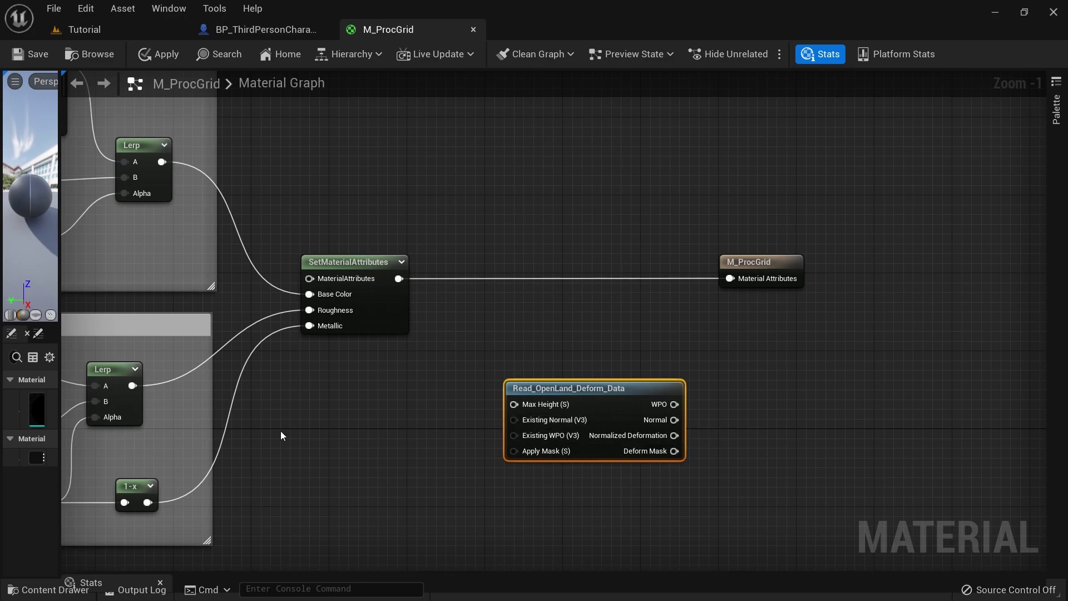
Rearrange the graph so SetMaterialAttributes sits nearer the material output and Read_OpenLand_Deform_Data sits below and before it.
right_click_drag(291, 439, 596, 501)
scroll(597, 468, "down", 4)
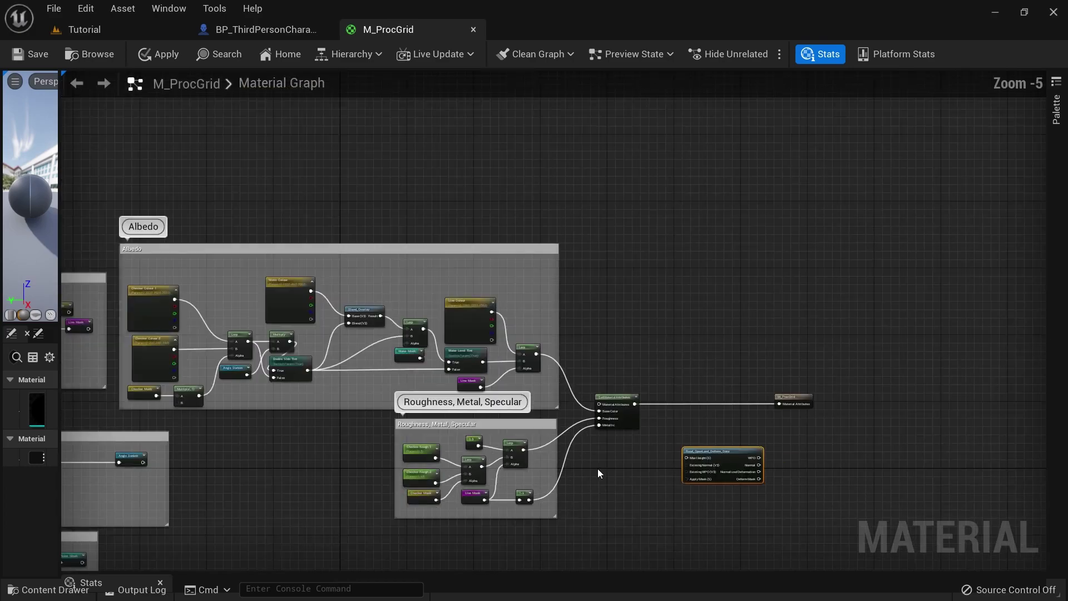
scroll(287, 430, "up", 1)
scroll(288, 432, "down", 1)
right_click_drag(286, 436, 317, 351)
scroll(680, 339, "up", 5)
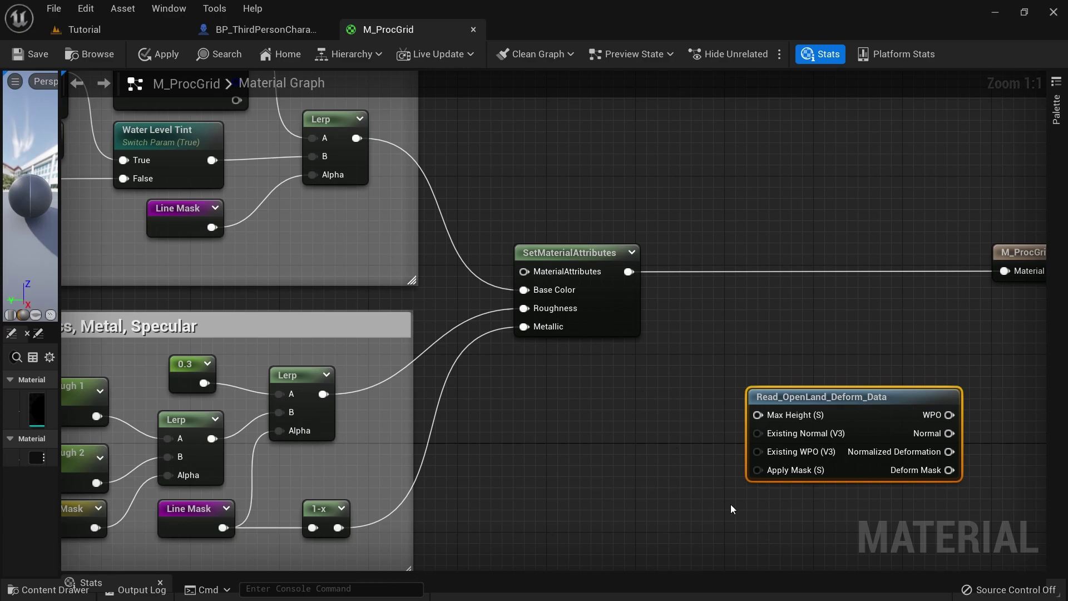
right_click_drag(723, 493, 644, 495)
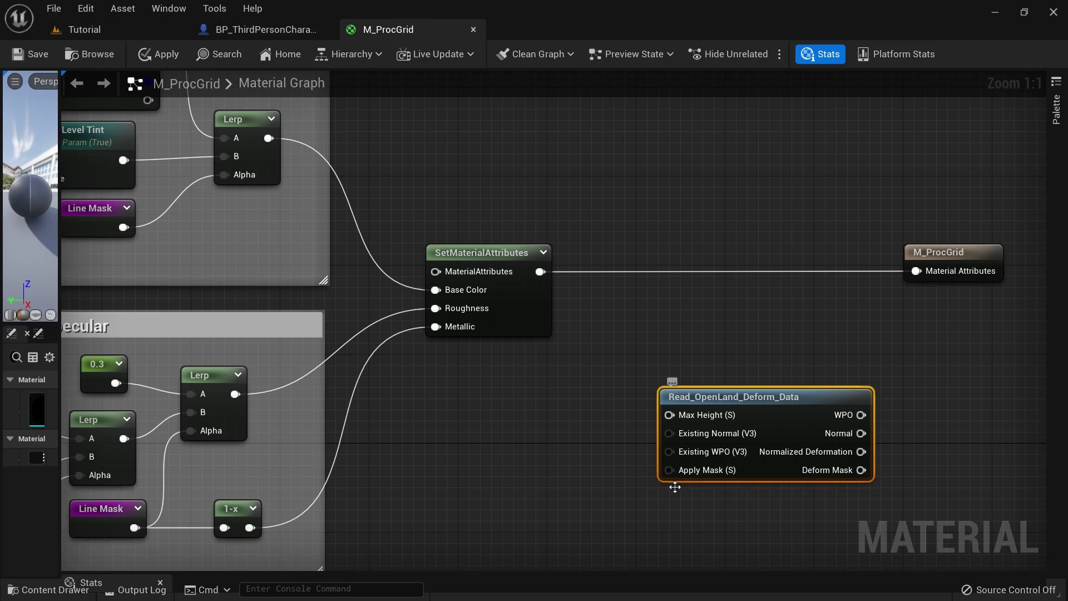
left_click_drag(749, 394, 565, 422)
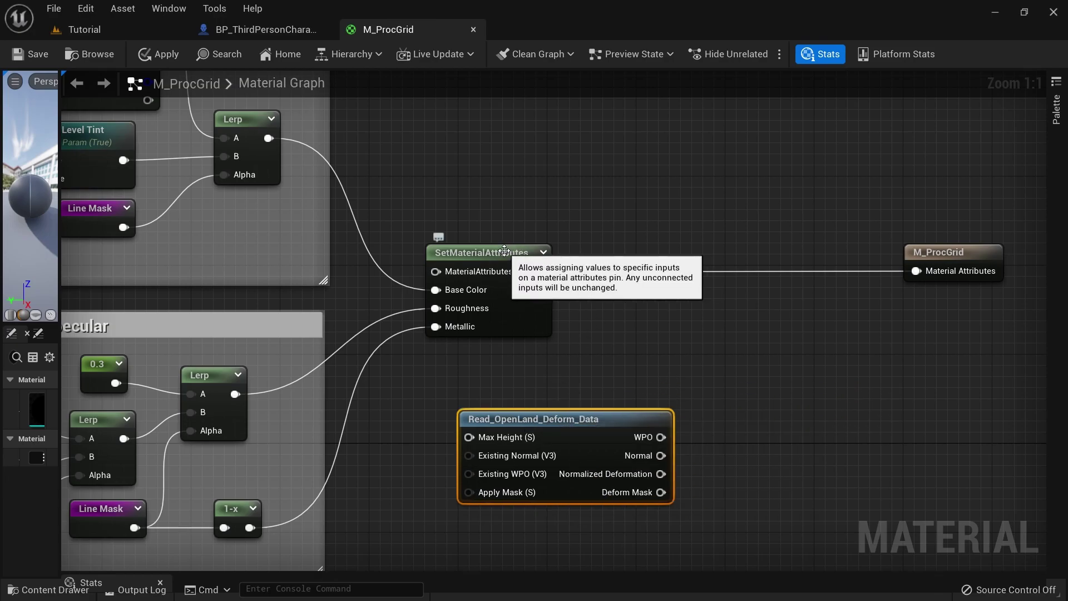
left_click_drag(505, 252, 694, 230)
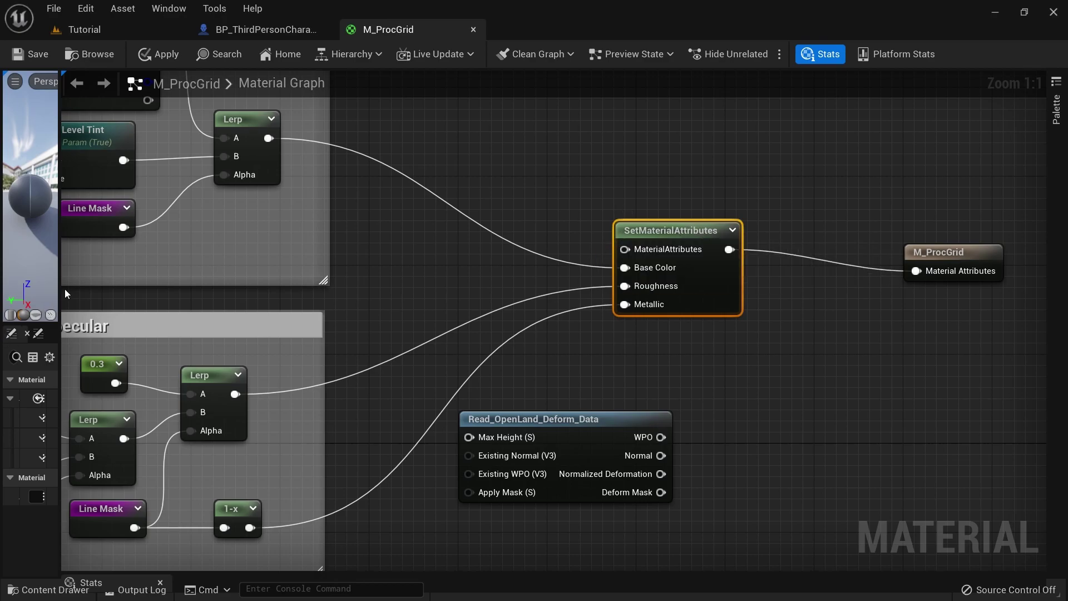
Add a Normal attribute to SetMaterialAttributes and connect the Normal output of Read_OpenLand_Deform_Data to it.
left_click_drag(60, 289, 243, 290)
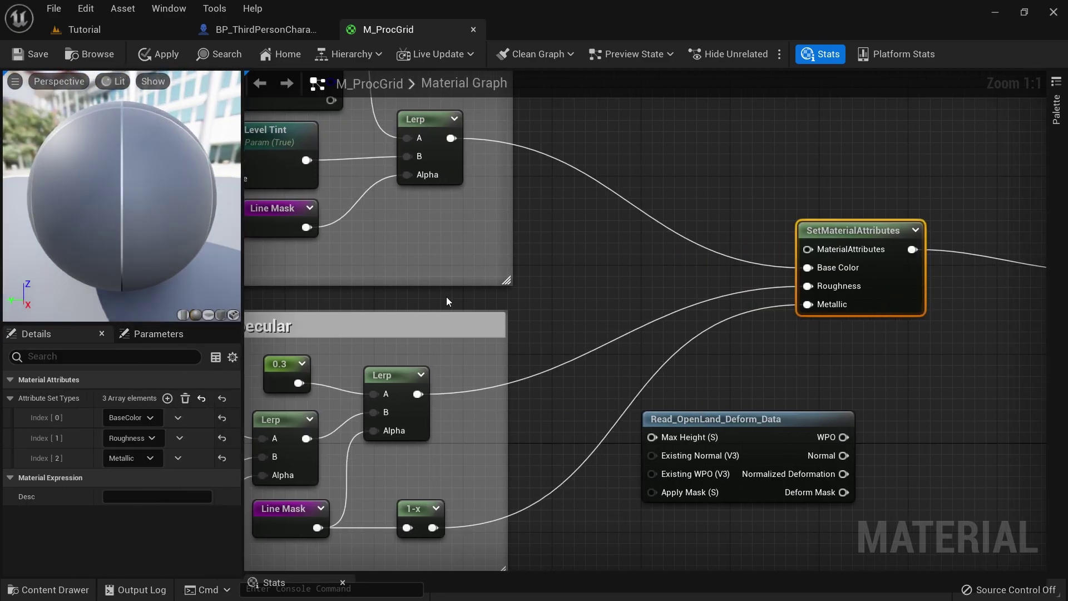
left_click(167, 399)
left_click(148, 480)
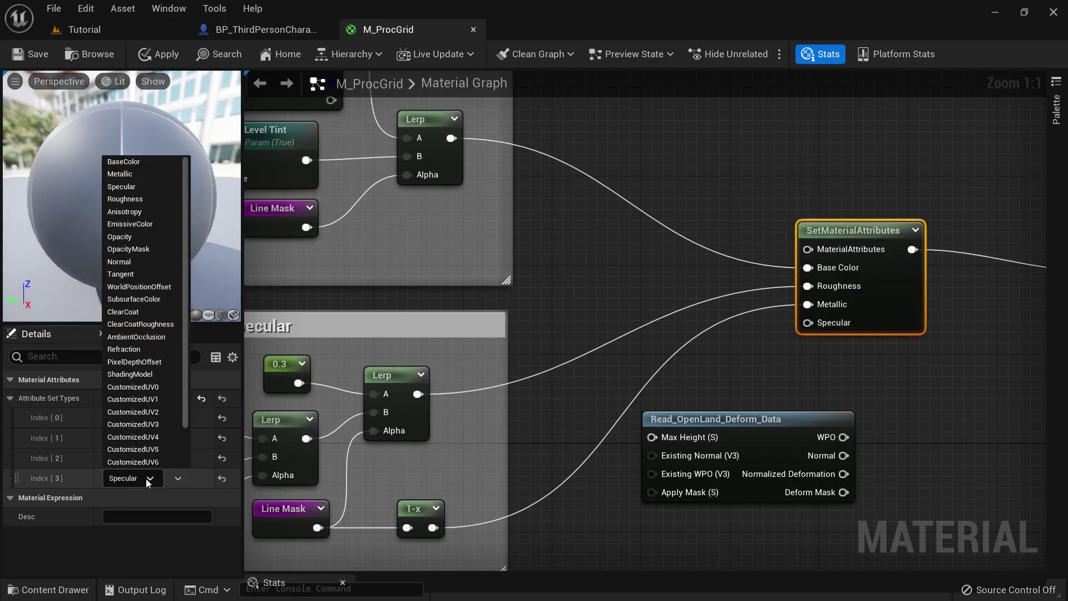
left_click(119, 262)
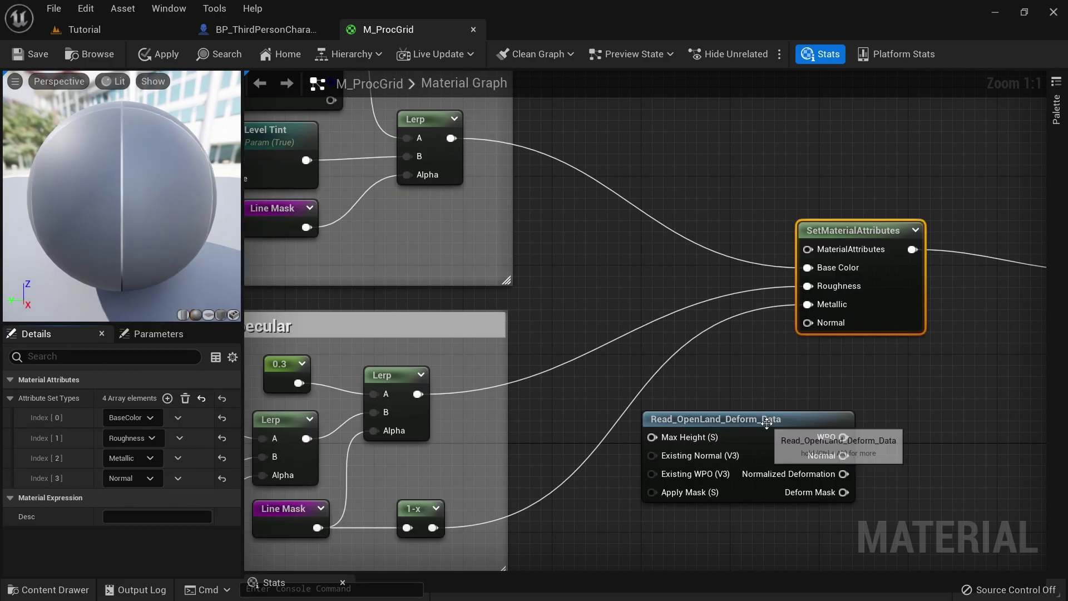
left_click_drag(882, 248, 937, 237)
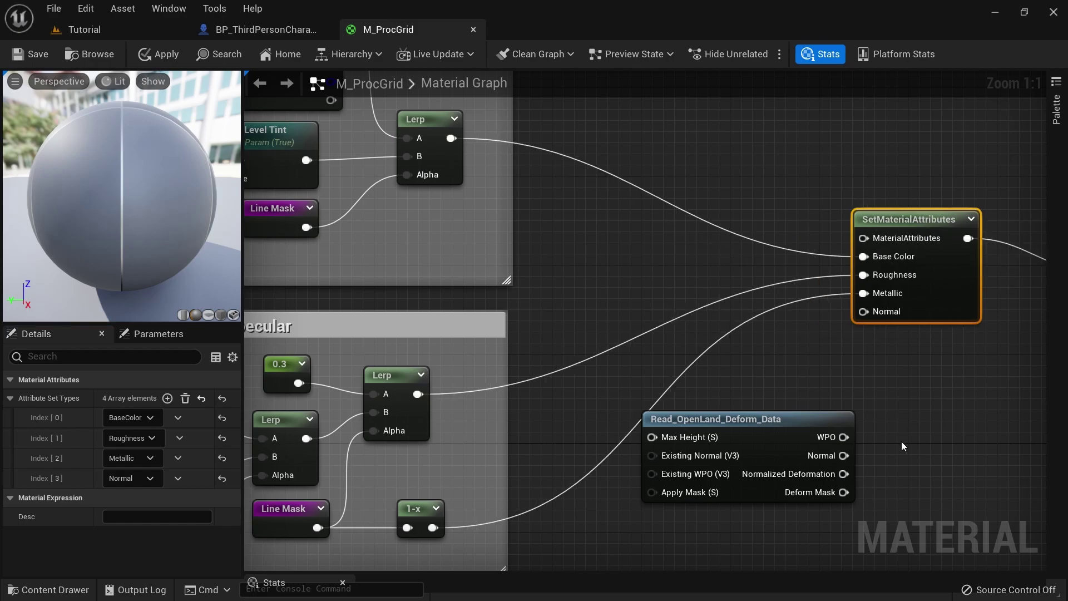
left_click_drag(844, 455, 864, 312)
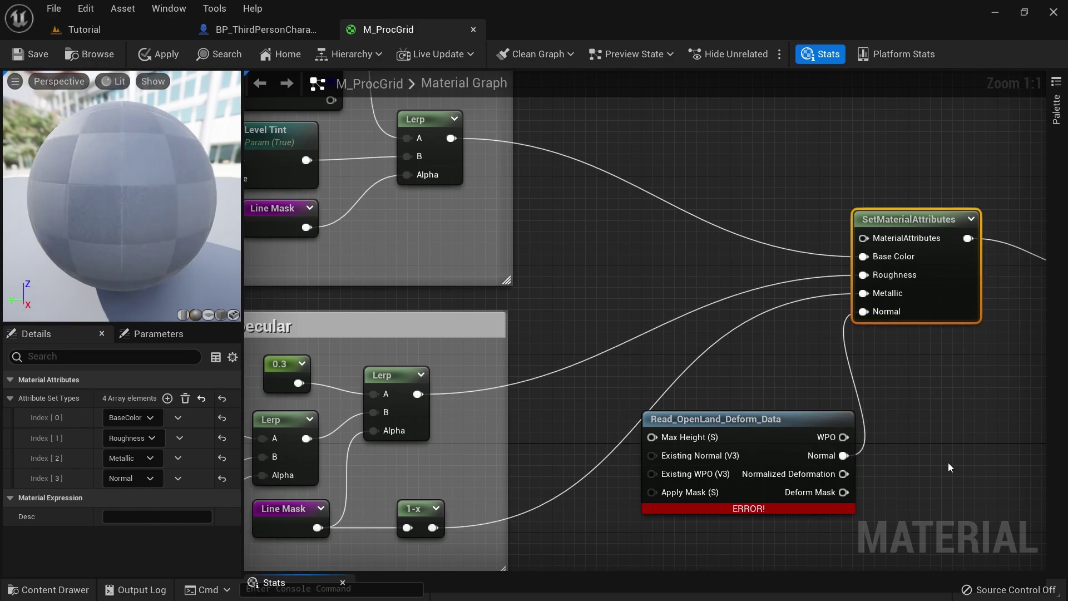
left_click_drag(647, 441, 701, 451)
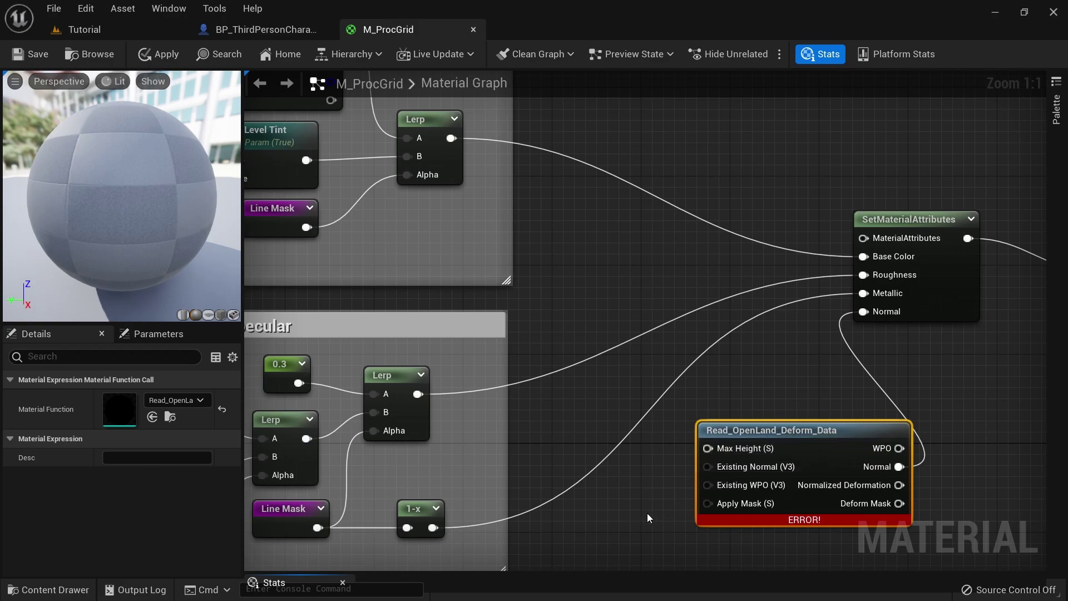
Add a constant with value 10 and connect it to Max Height on Read_OpenLand_Deform_Data.
left_click(609, 501)
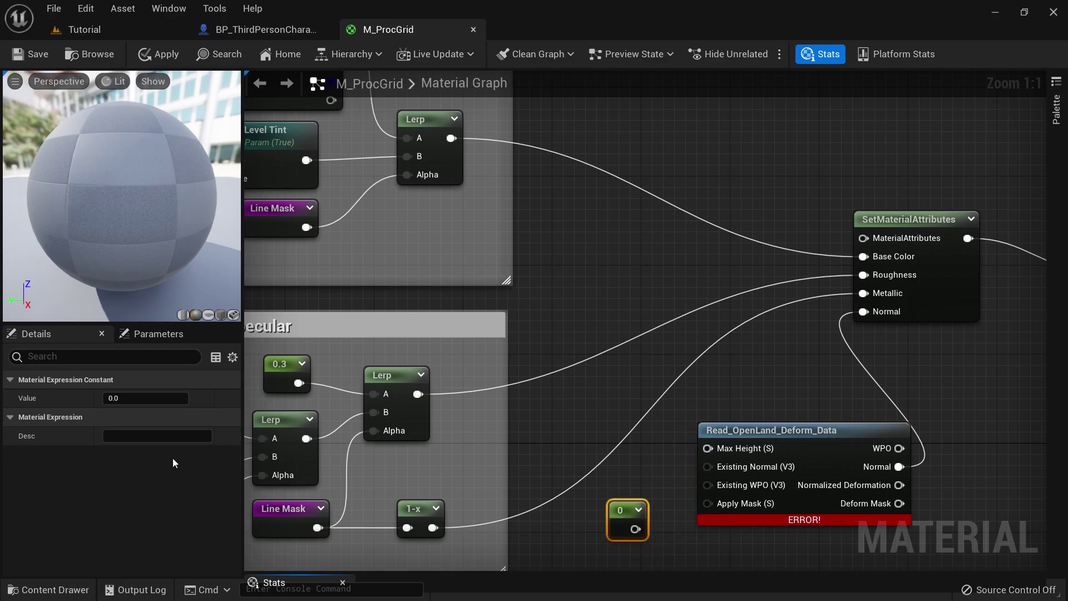
left_click(133, 398)
type("10")
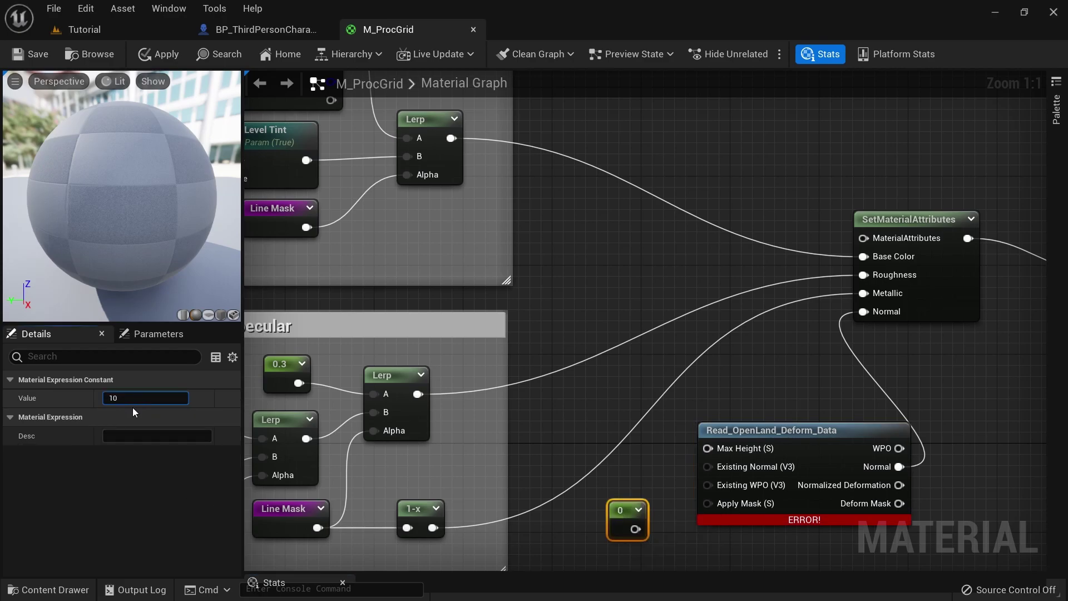
left_click(646, 462)
left_click_drag(638, 528, 708, 448)
Set the constant feeding Max Height to 25 and save the material.
left_click(613, 510)
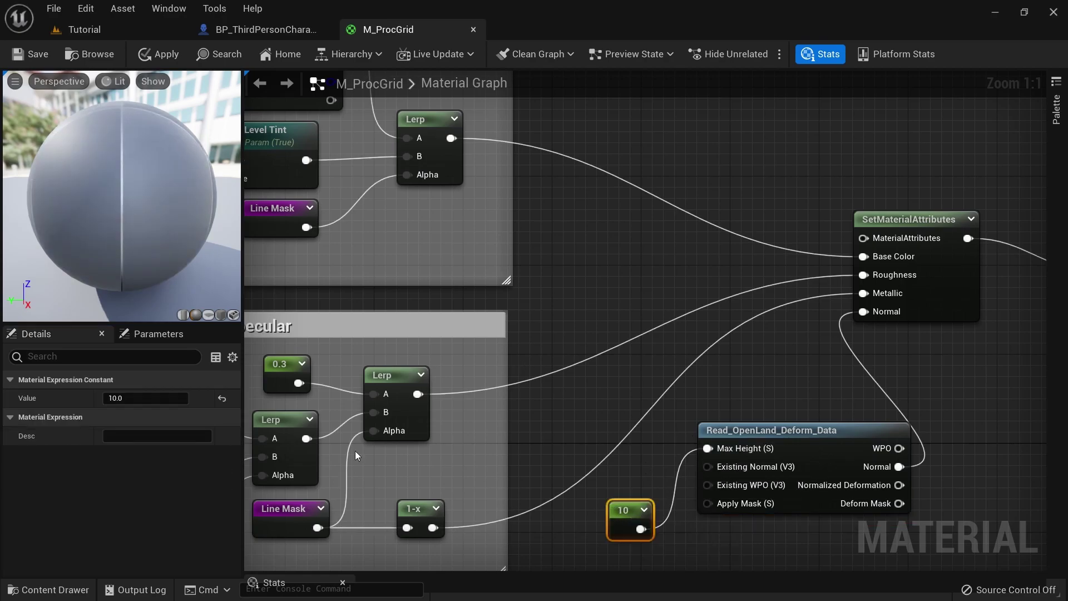
left_click(150, 400)
type("2")
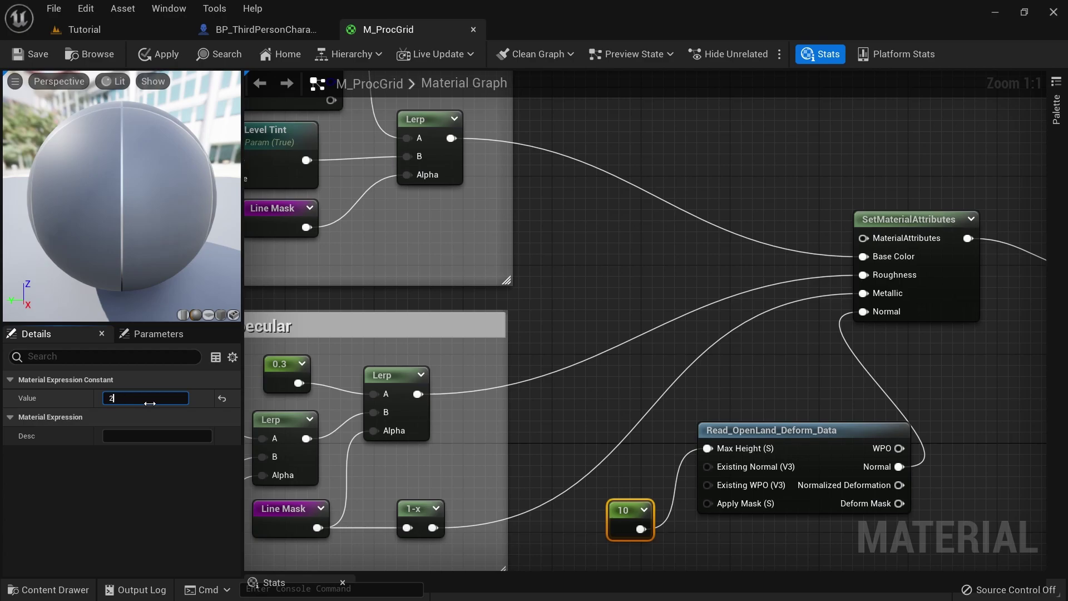
type("5")
left_click(606, 303)
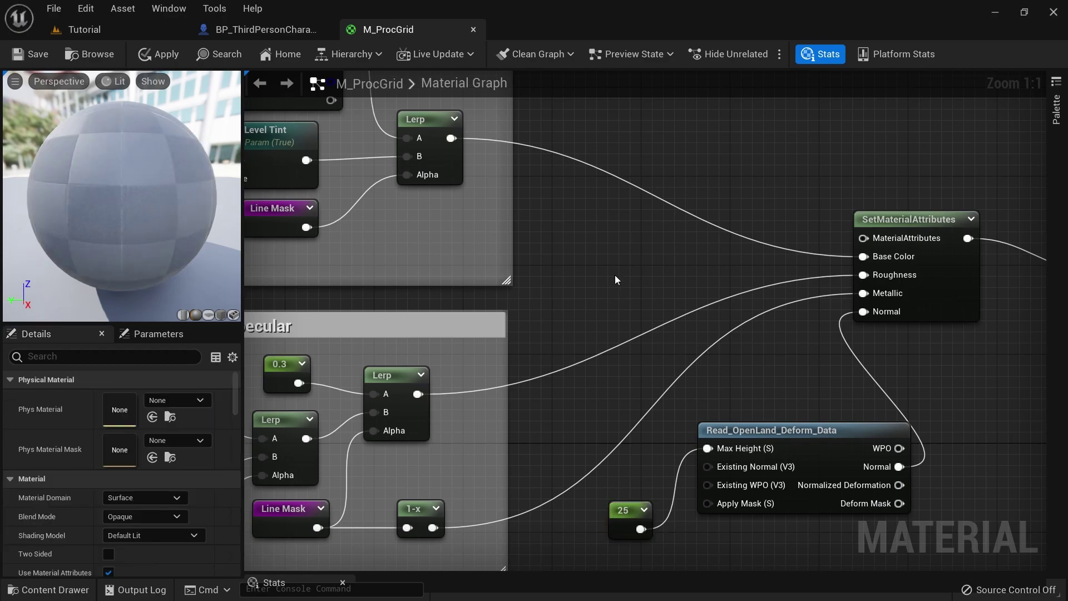
left_click(625, 504)
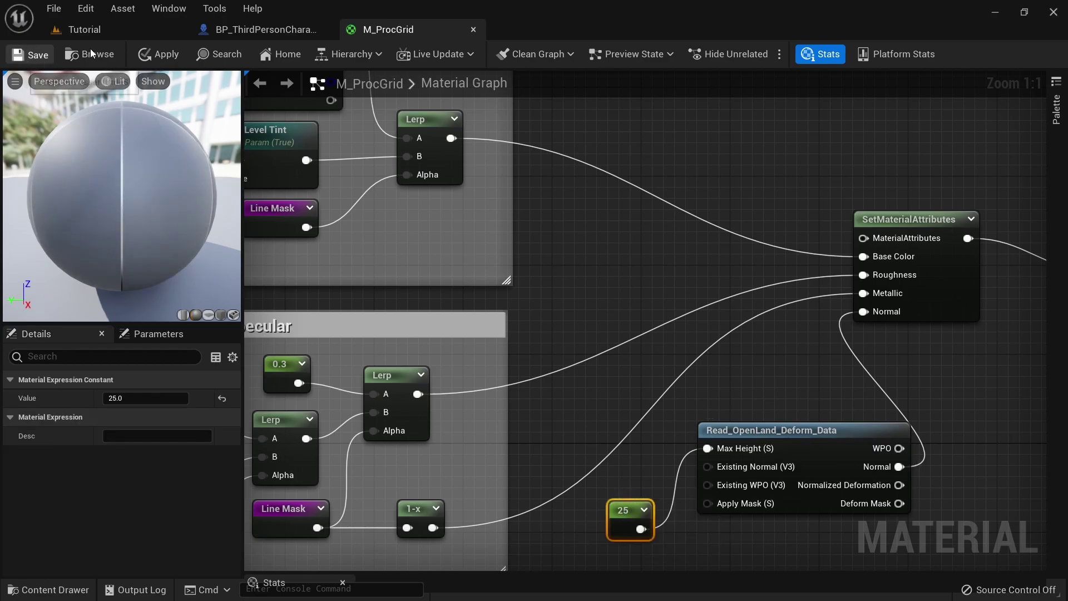
Play the Tutorial level and run the character around to check the deformation normals on the grid landscape, then stop playing.
left_click(83, 30)
key("alt+p")
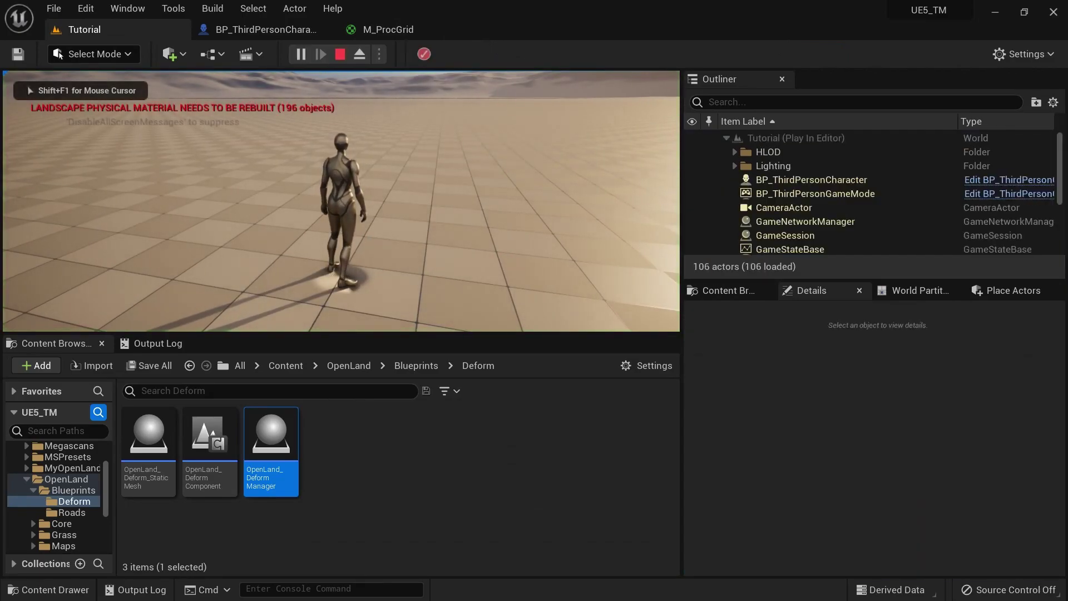
key("w")
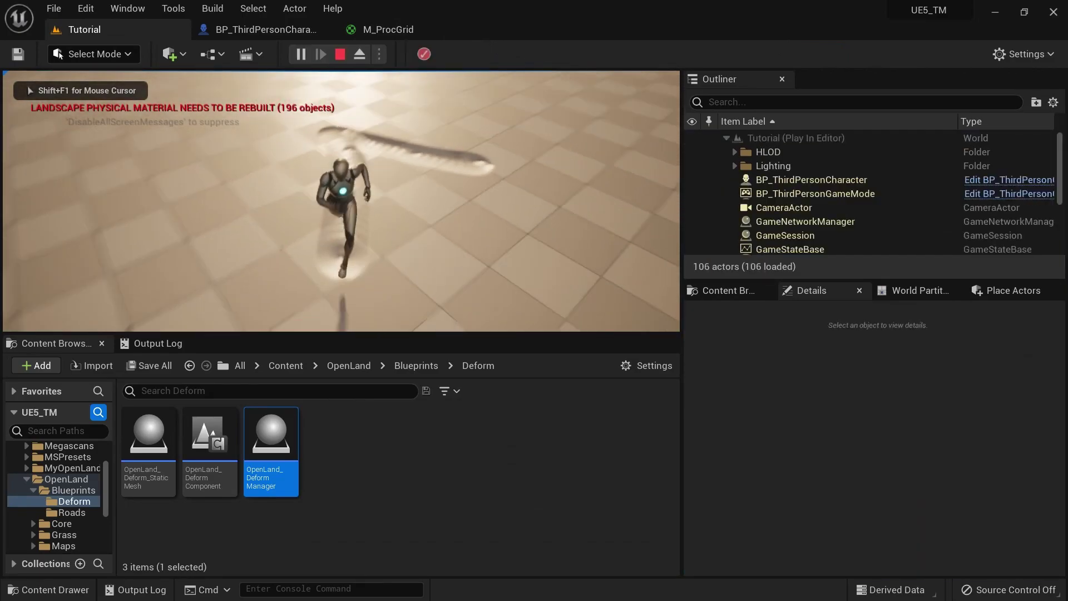
key("d")
key("w")
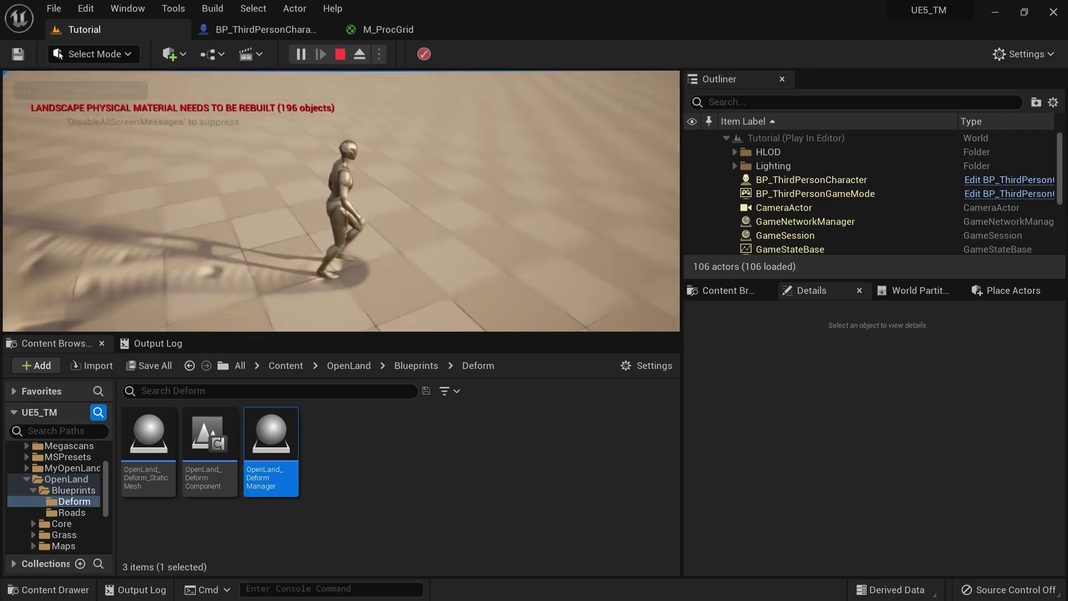
key("w")
key("s")
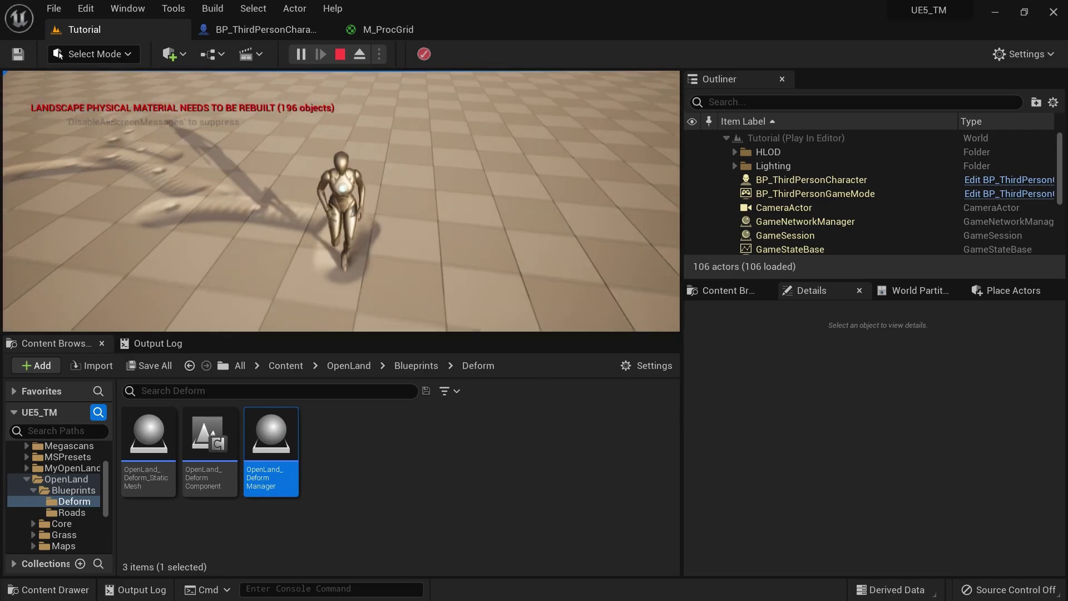
key("d")
key("s")
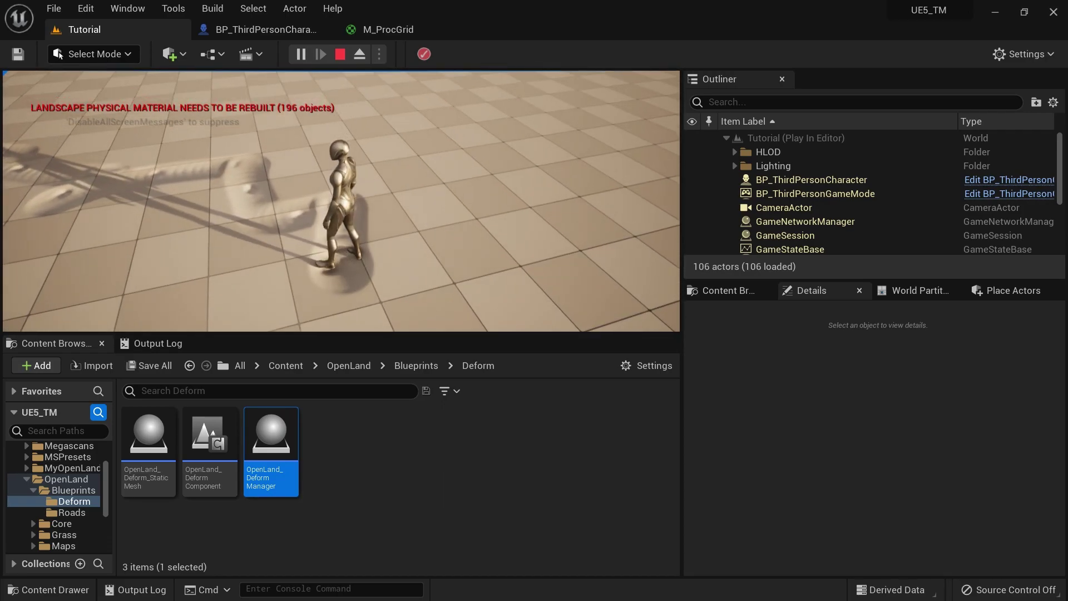
key("Escape")
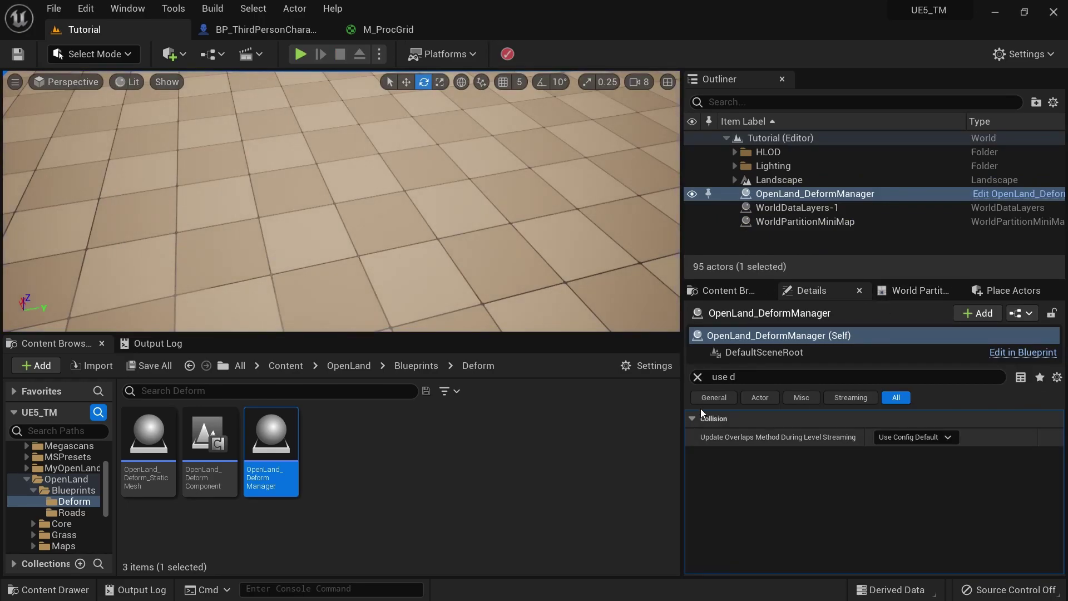
Clear the property filter and disable Follow Player Character on OpenLand_DeformManager.
left_click(697, 376)
scroll(869, 533, "down", 3)
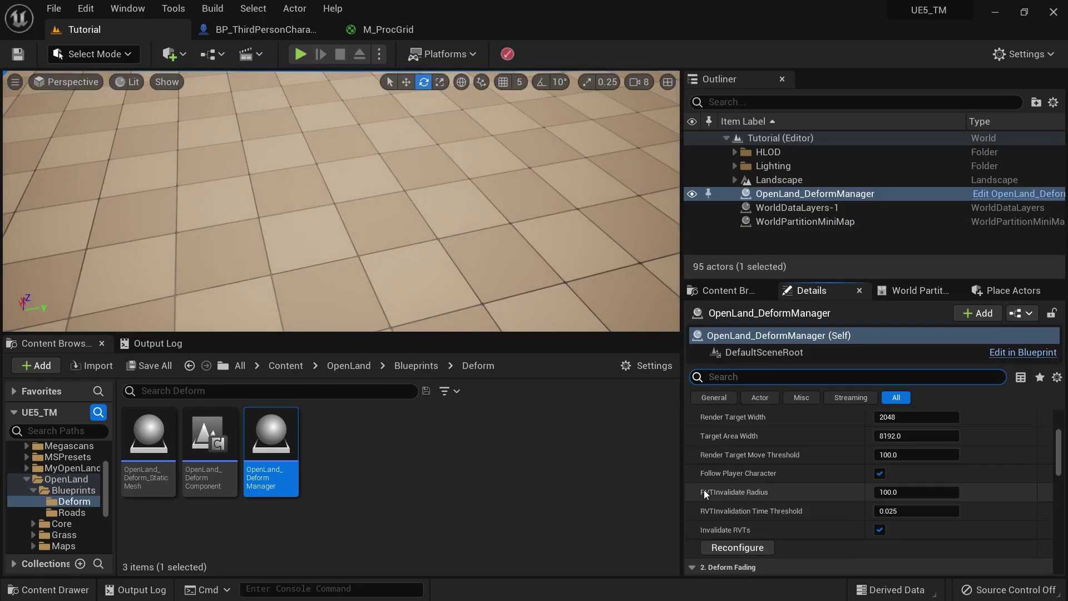
left_click(886, 477)
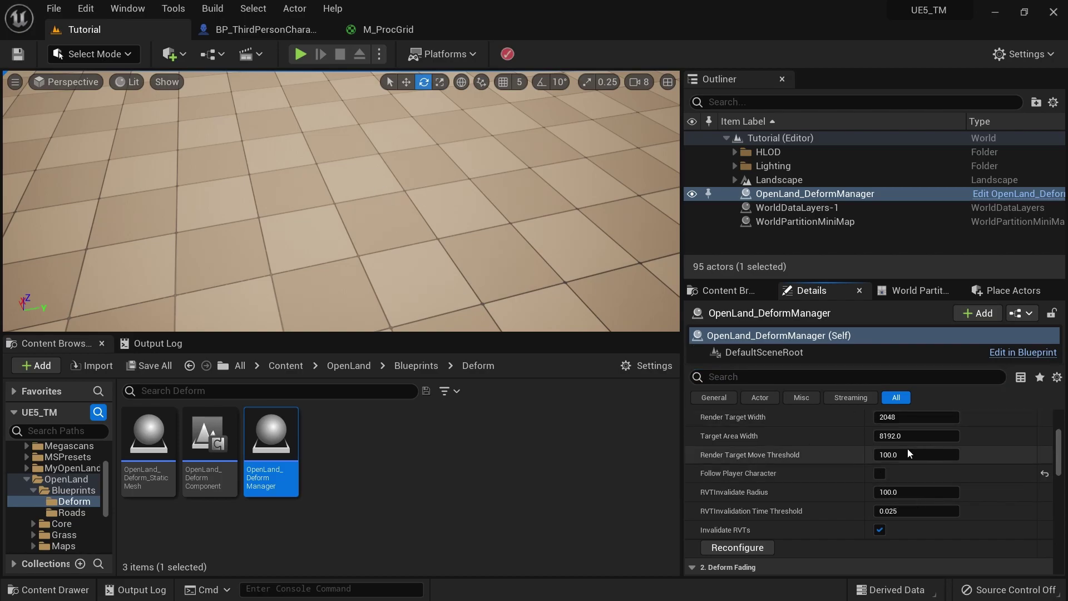
Play the level again and run the character over the grid to check the footprints with Follow Player Character disabled.
key("alt+p")
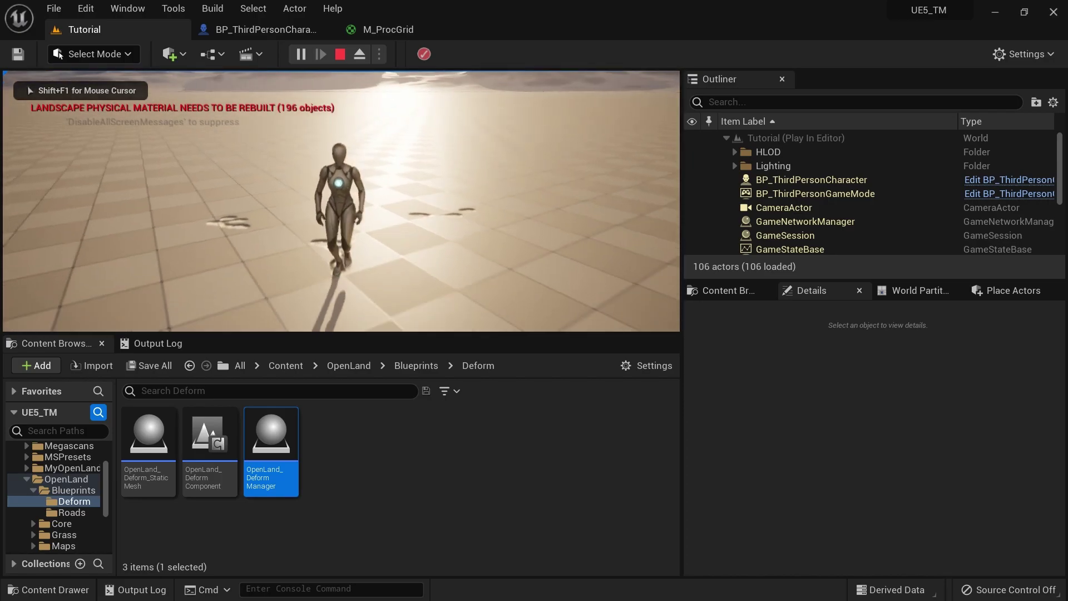
key("d")
key("s")
key("d")
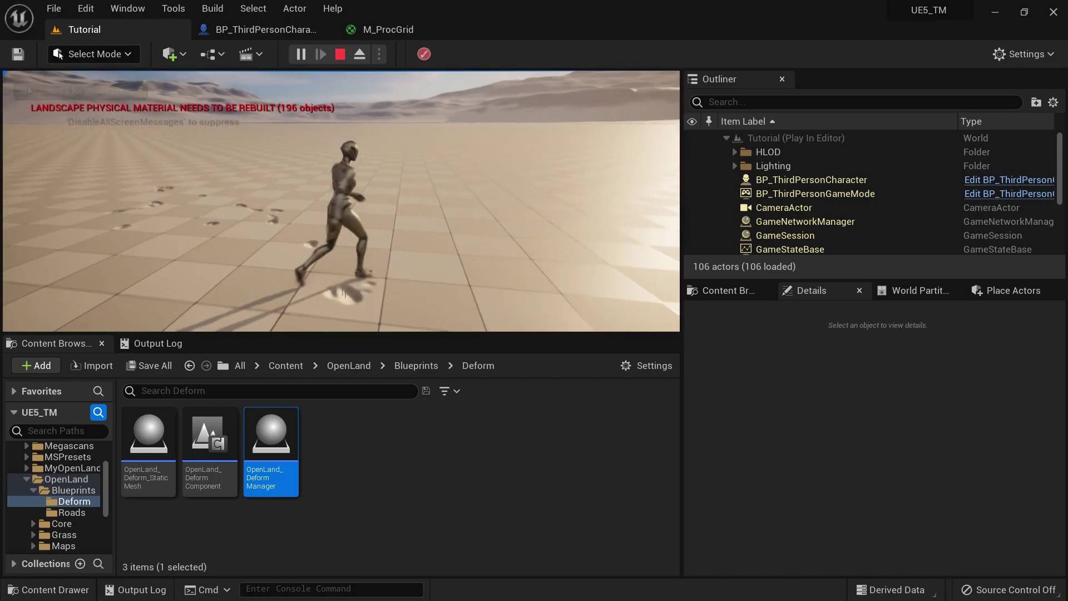
key("w")
key("a")
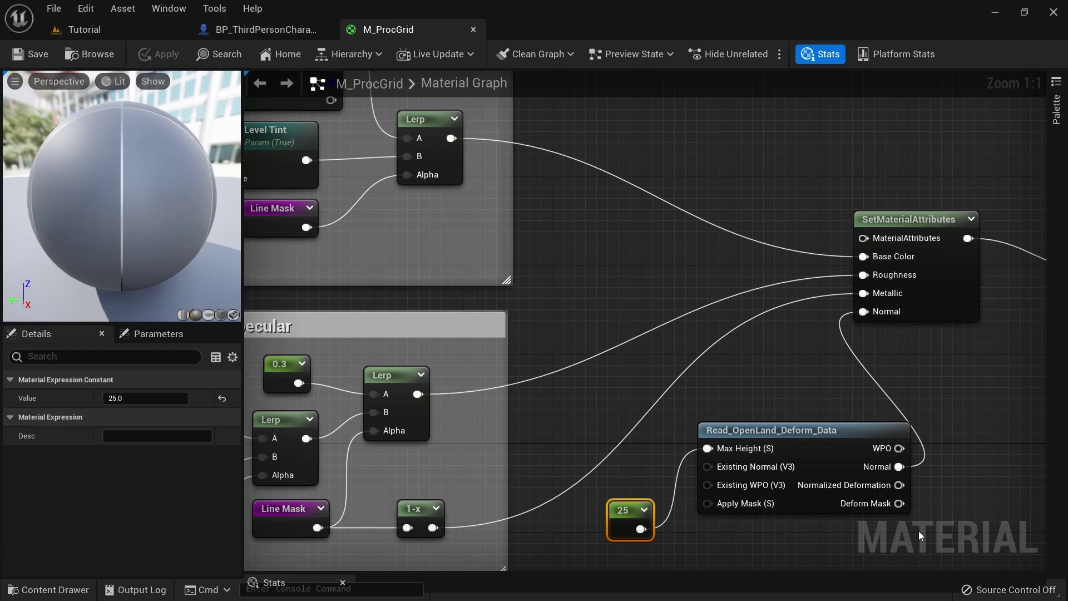
right_click_drag(960, 480, 802, 481)
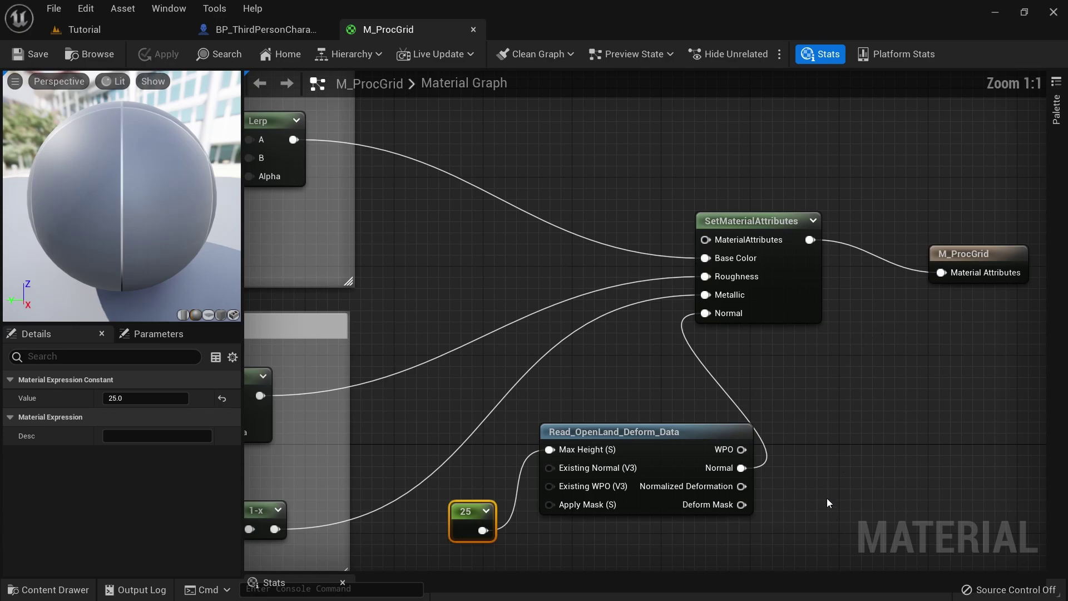
right_click_drag(827, 498, 786, 393)
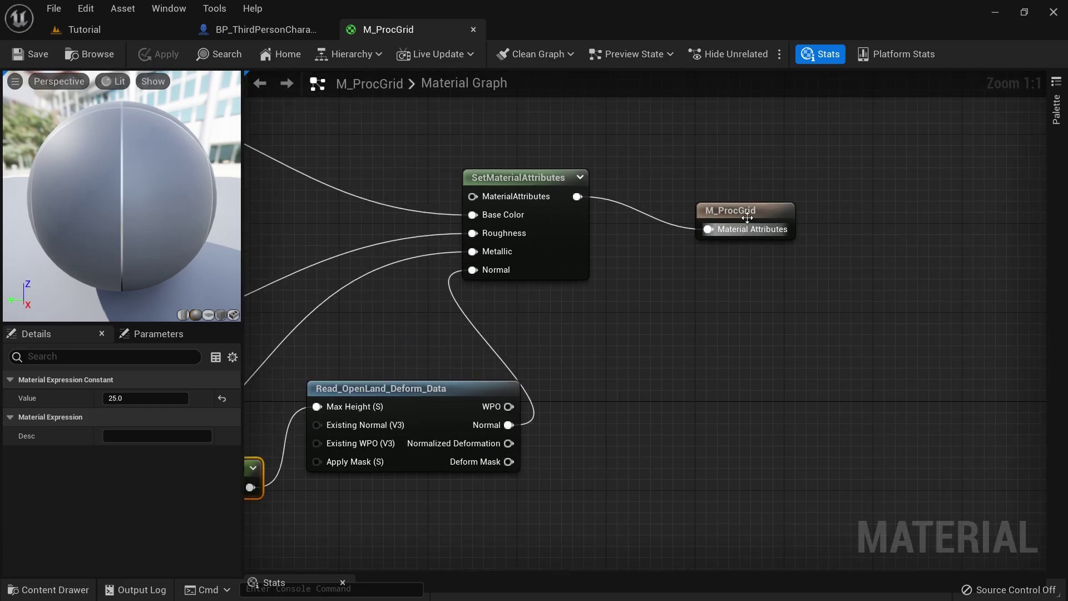
Move the M_ProcGrid result node farther from SetMaterialAttributes, shift Read_OpenLand_Deform_Data slightly, and add a reroute node on the Base Color wire.
left_click_drag(751, 214, 837, 180)
left_click_drag(702, 363, 712, 355)
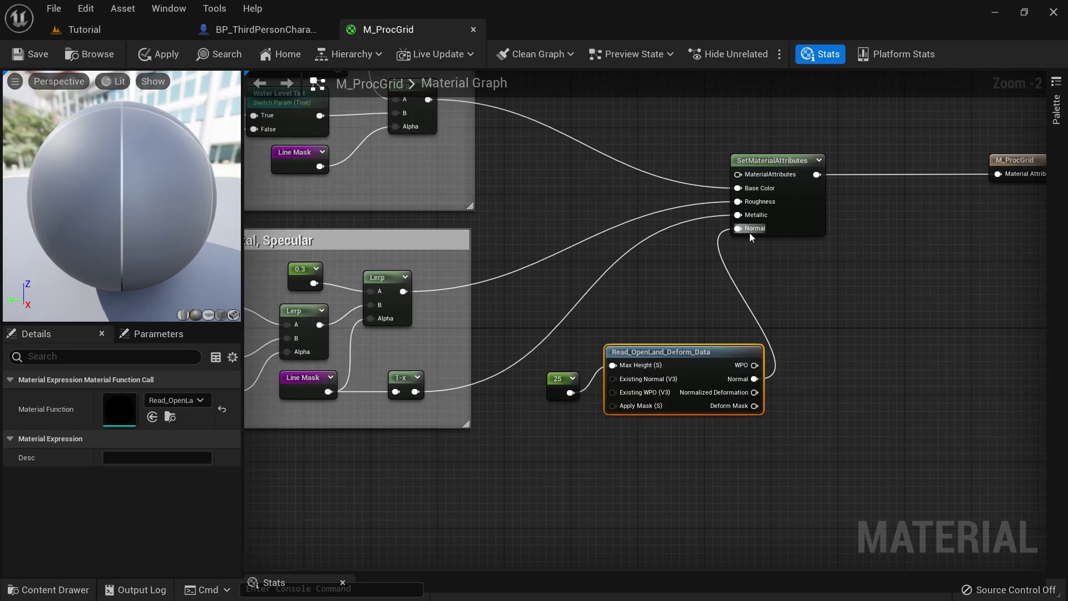
scroll(793, 248, "up", 1)
scroll(708, 203, "down", 2)
double_click(678, 178)
scroll(677, 179, "up", 1)
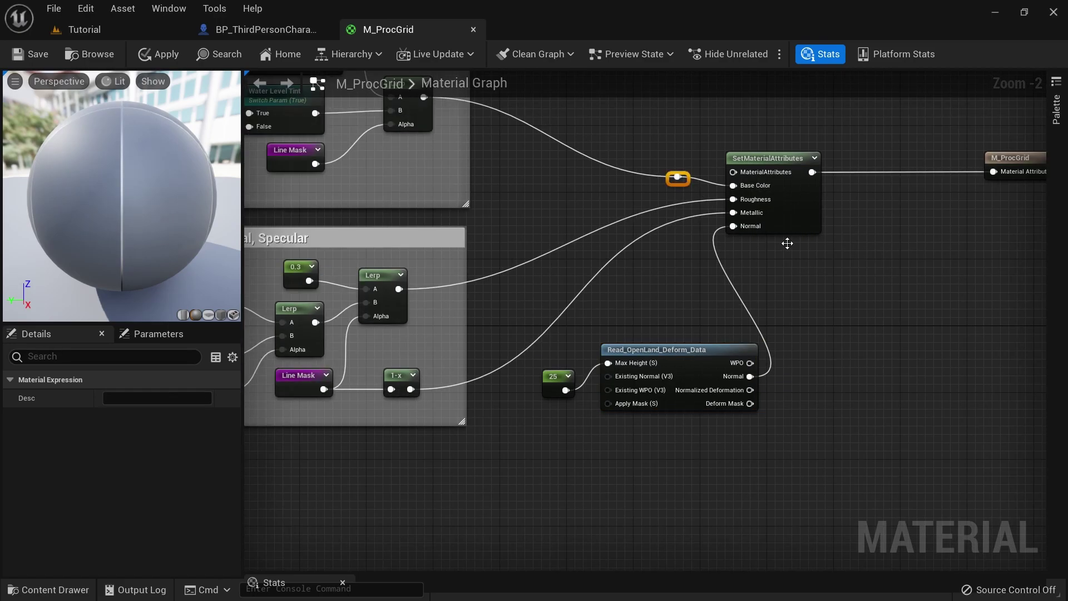
Connect the Normalized Deformation output of Read_OpenLand_Deform_Data to Base Color on SetMaterialAttributes and save the material.
scroll(796, 312, "up", 1)
left_click_drag(732, 404, 718, 164)
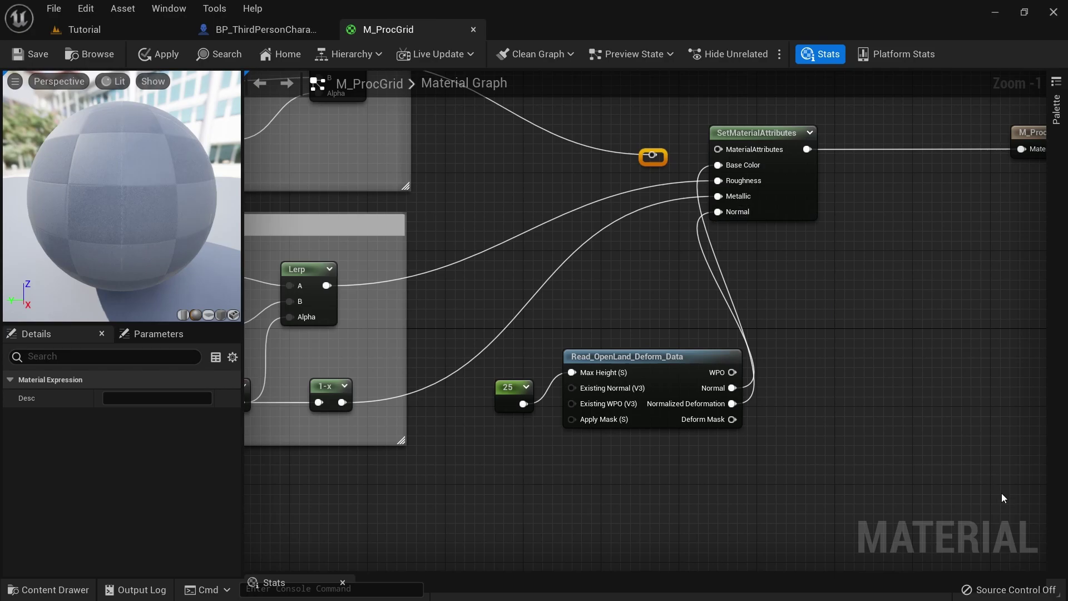
left_click(49, 54)
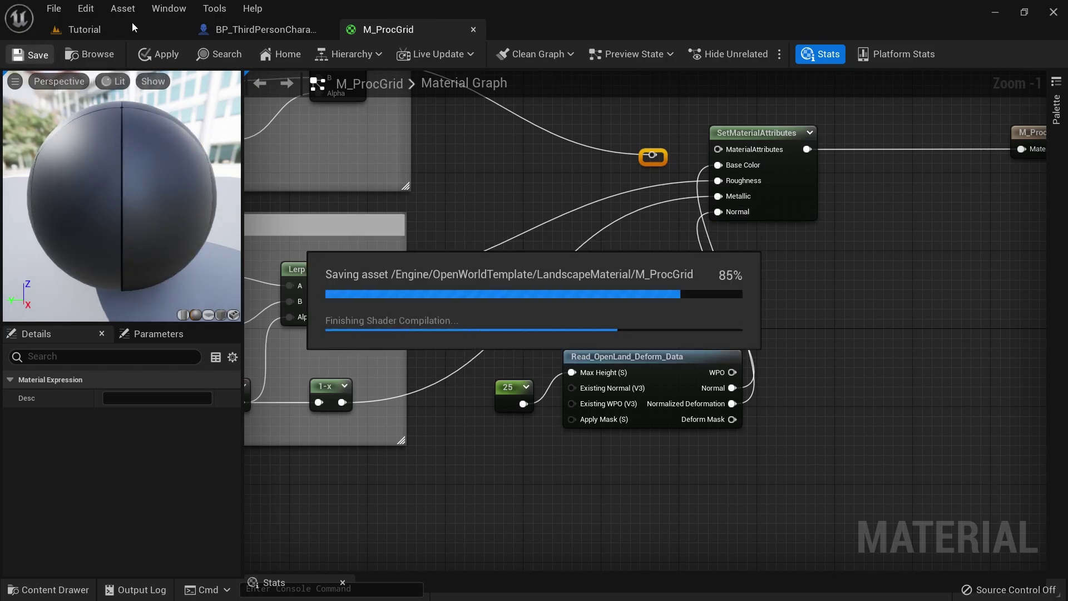
Play the Tutorial level and run the character around to check the normalized deformation as base color, then stop playing.
left_click(131, 25)
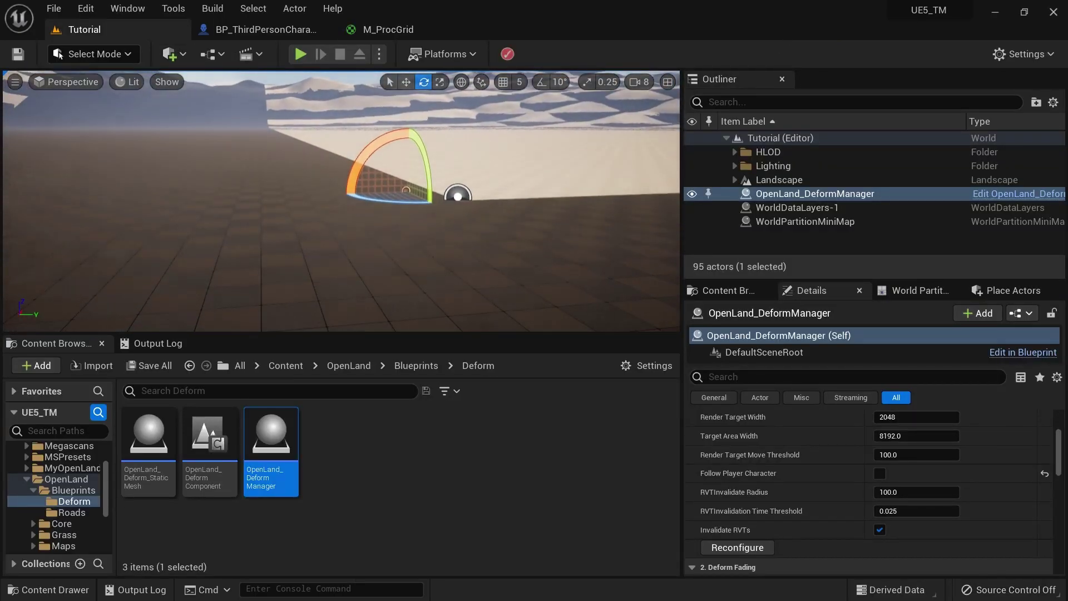
key("alt+p")
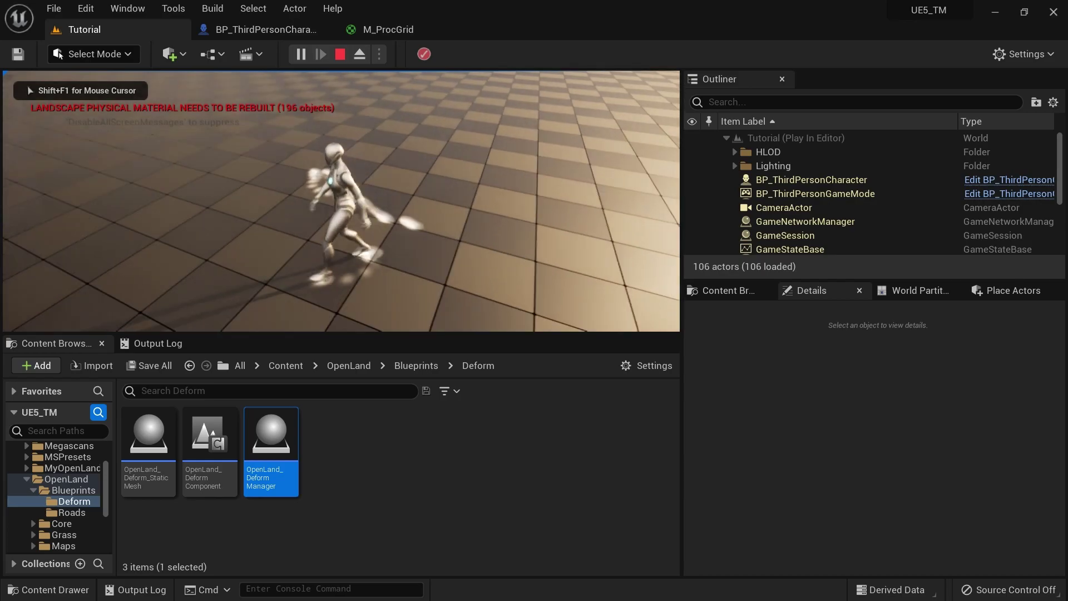
key("s")
key("d")
key("w")
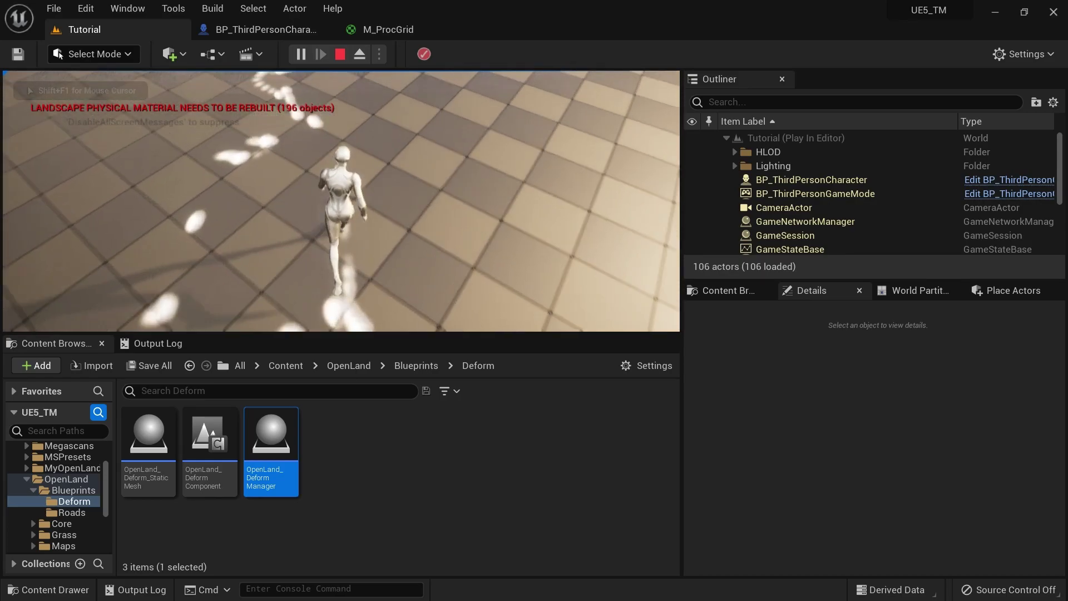
key("a")
key("s")
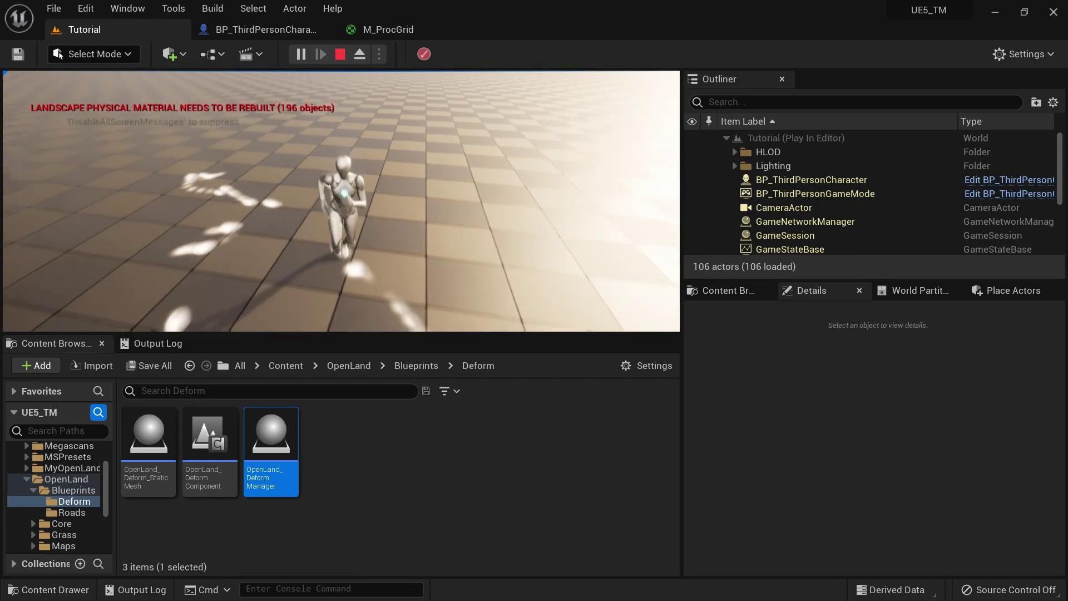
key("d")
key("w")
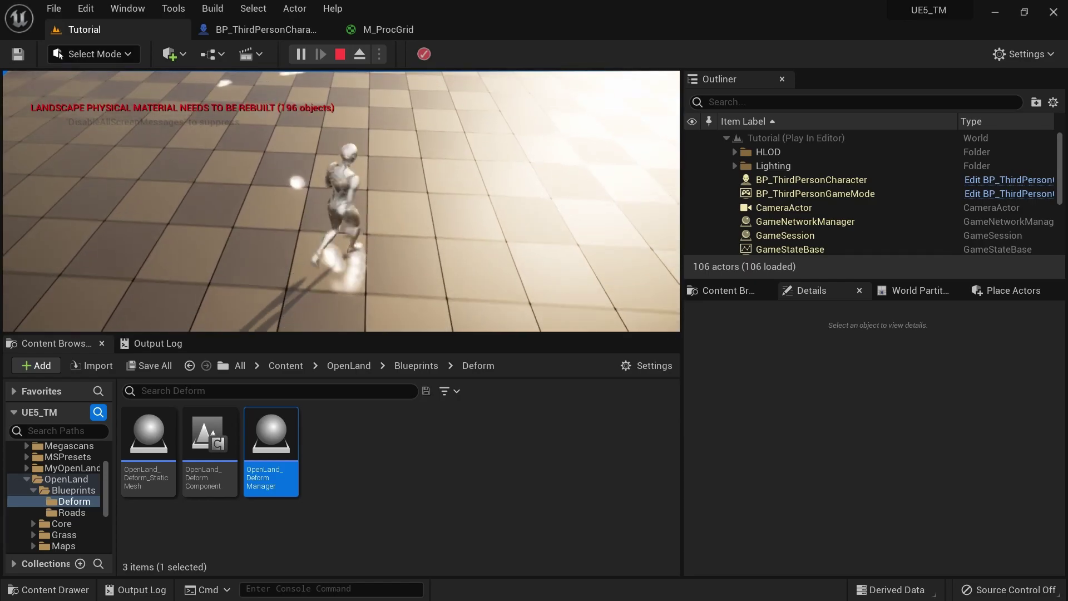
key("Escape")
In M_ProcGrid, connect the Deform Mask output of Read_OpenLand_Deform_Data to Base Color in place of Normalized Deformation.
left_click(386, 30)
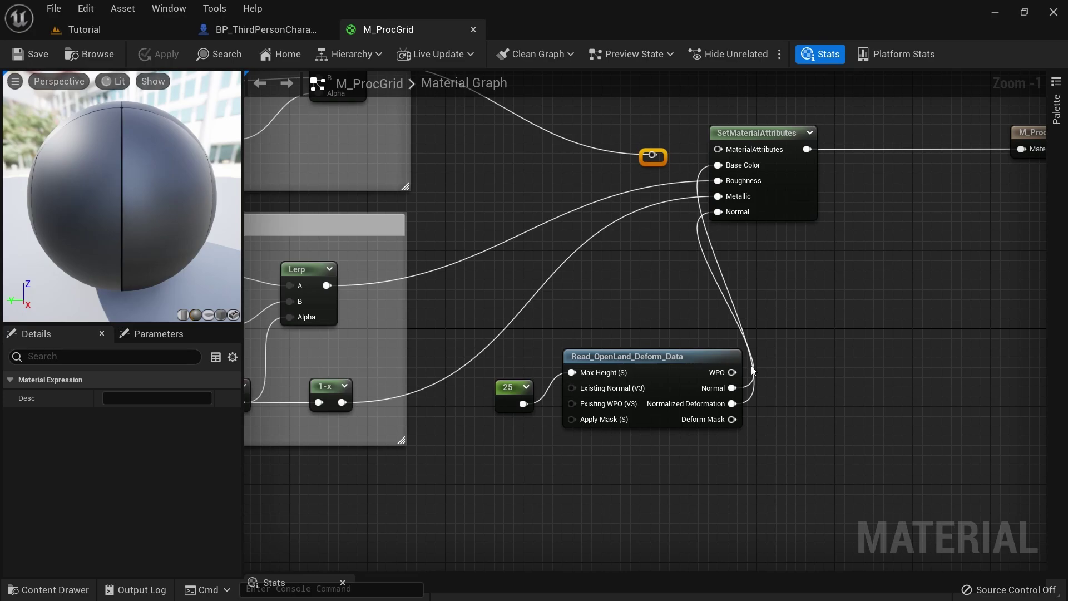
mouse_move(734, 422)
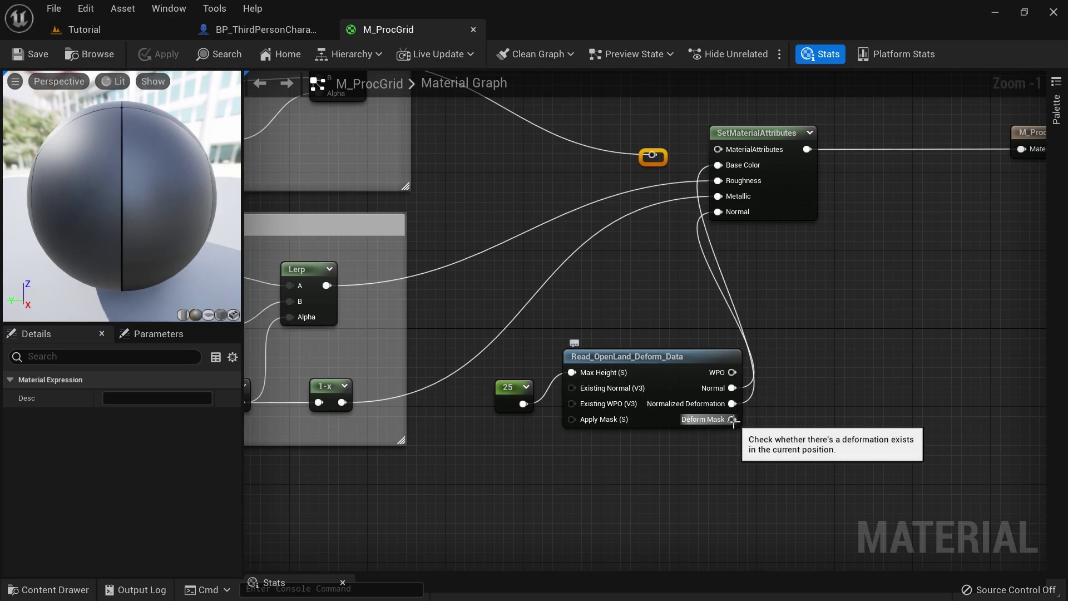
left_click_drag(734, 422, 718, 166)
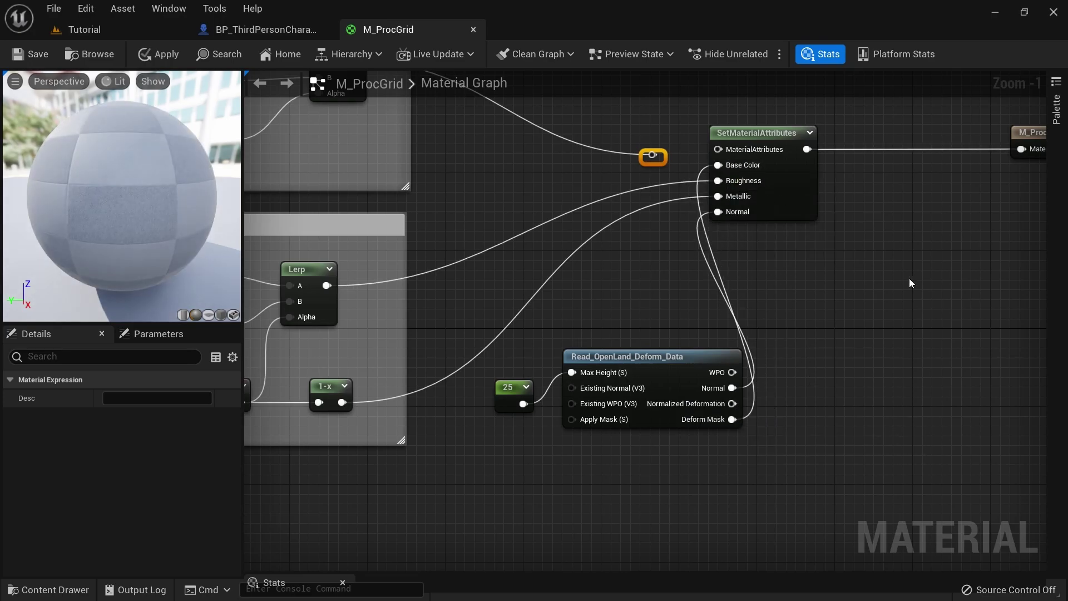
Play the Tutorial level and run the character around to check the deform mask as base color, then stop playing.
left_click(134, 29)
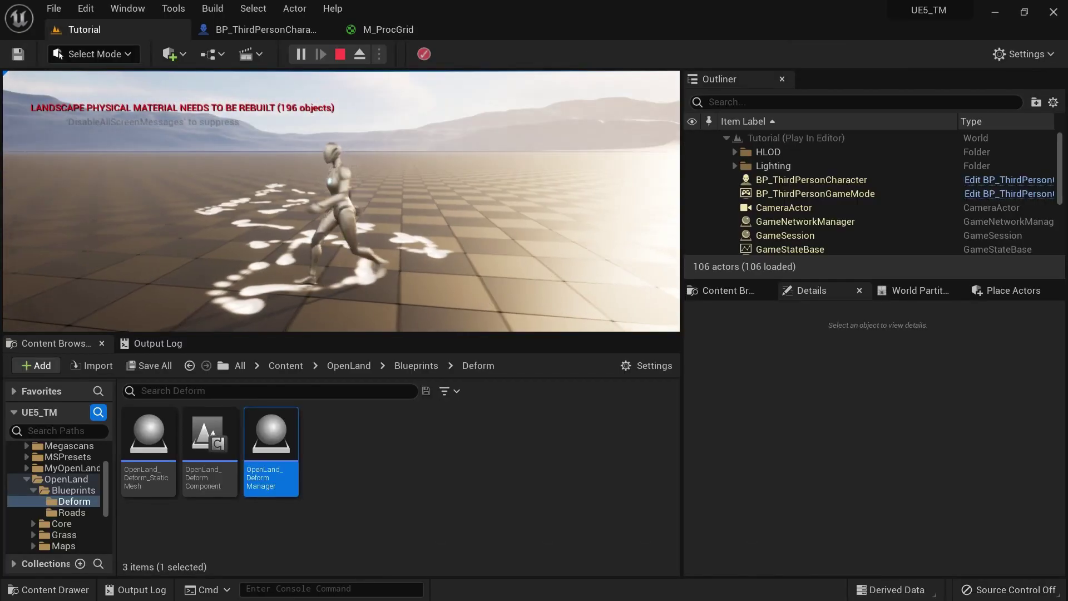
key("s")
key("a")
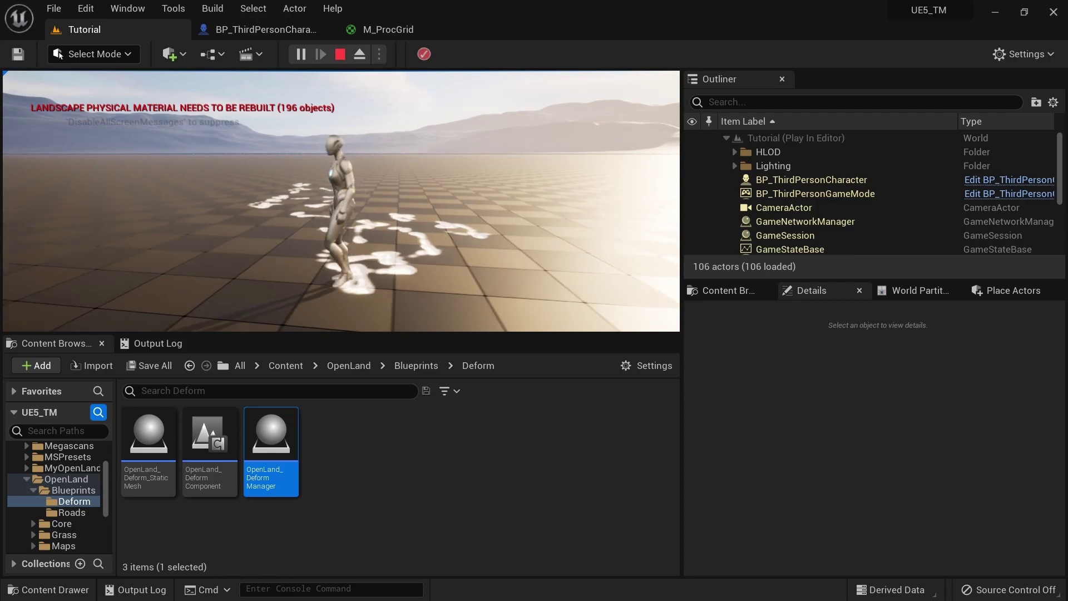
key("Escape")
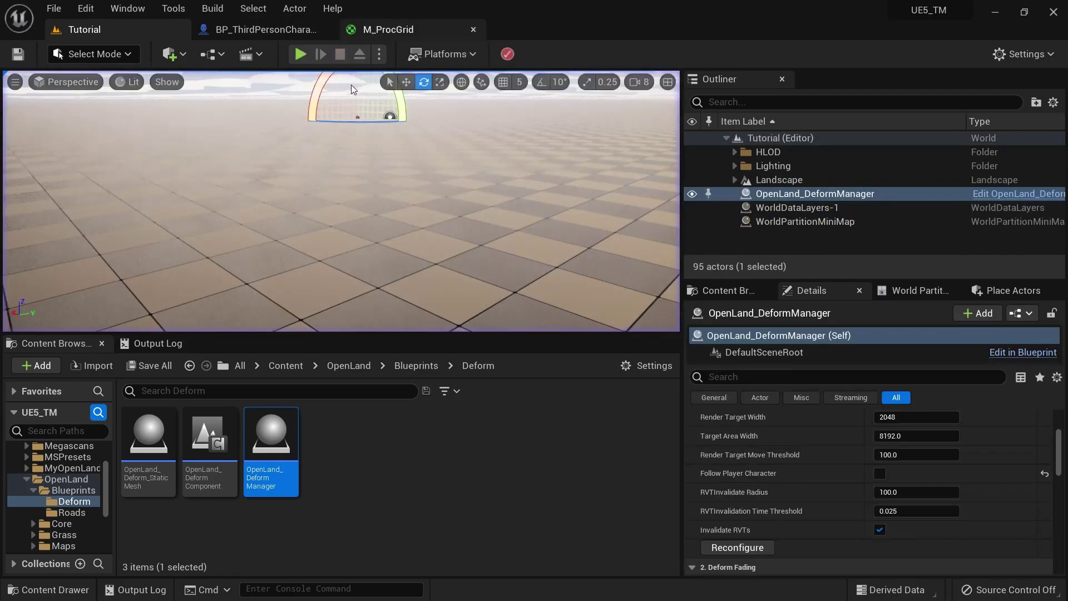
In M_ProcGrid, reconnect the reroute node to Base Color on SetMaterialAttributes and save the material.
left_click(380, 25)
scroll(690, 181, "up", 1)
left_click_drag(647, 152, 729, 166)
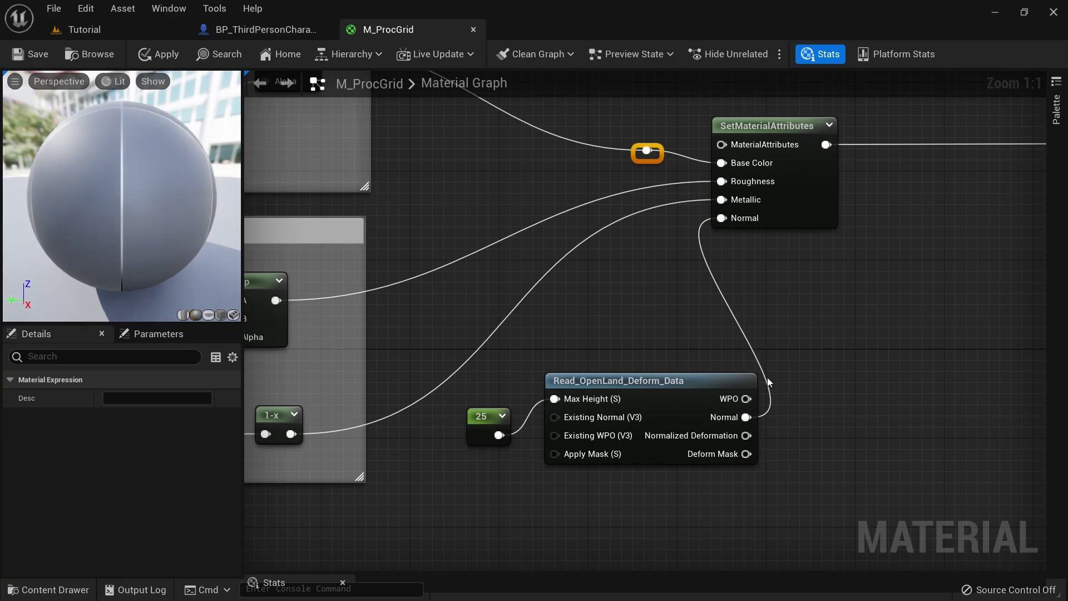
left_click(31, 56)
Play the Tutorial level again and run the character over the grid to check the footprints with the original base color.
left_click(84, 31)
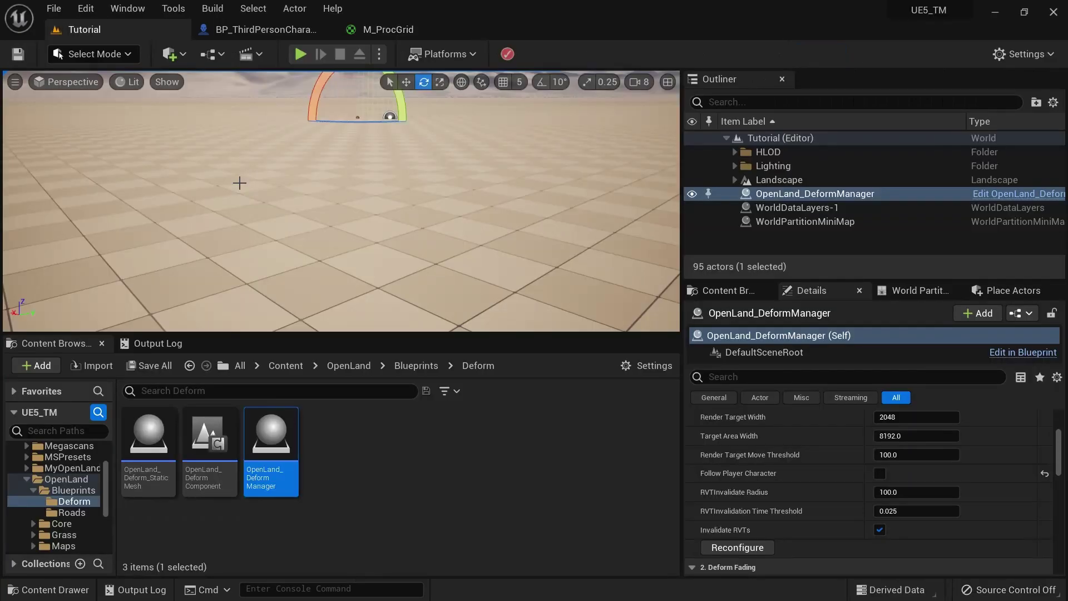
key("alt+p")
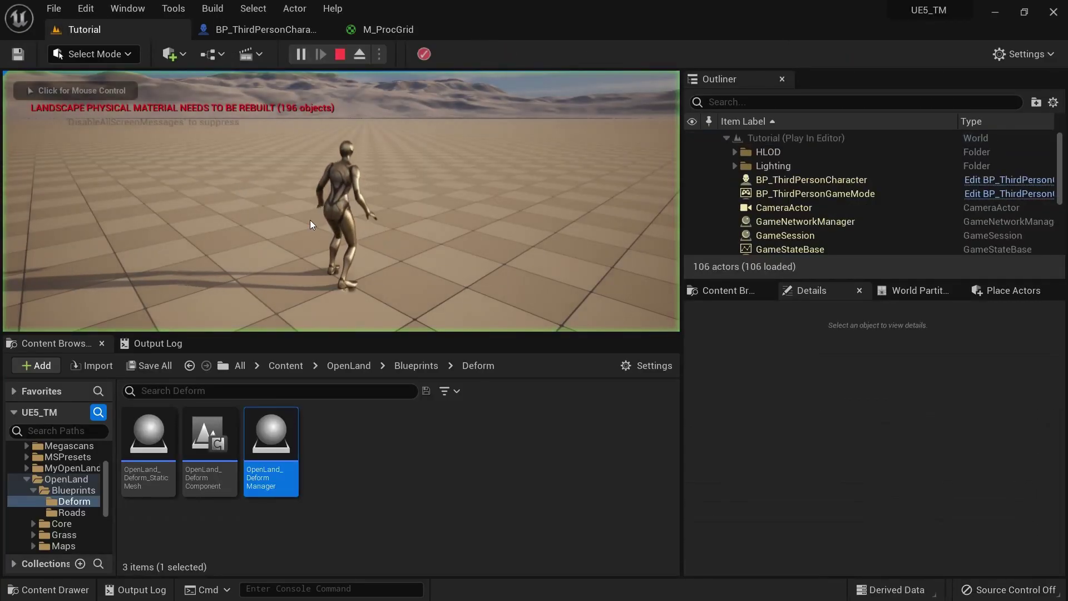
left_click(310, 224)
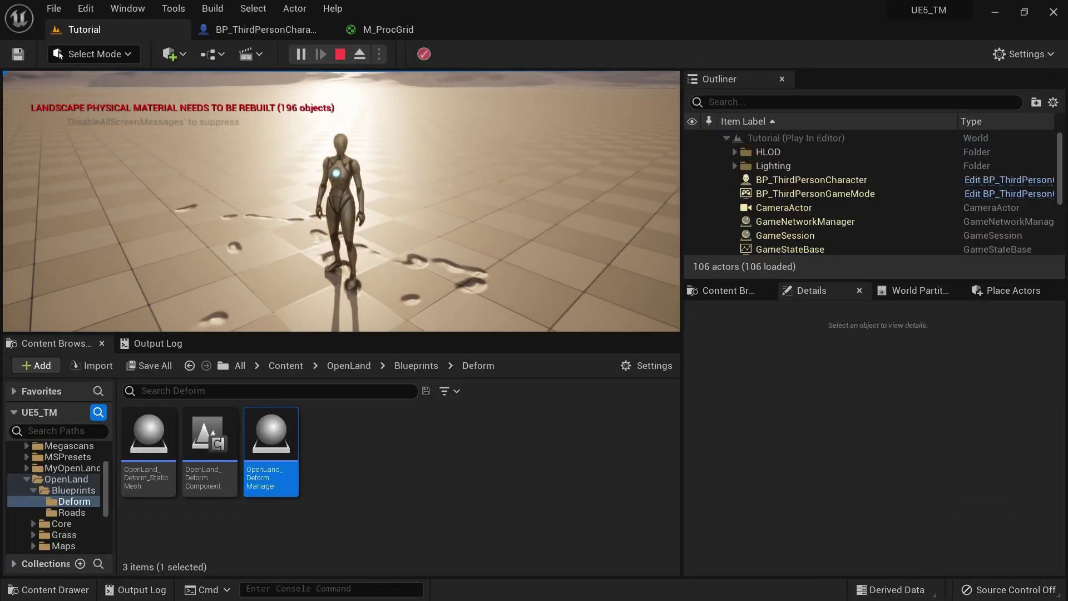